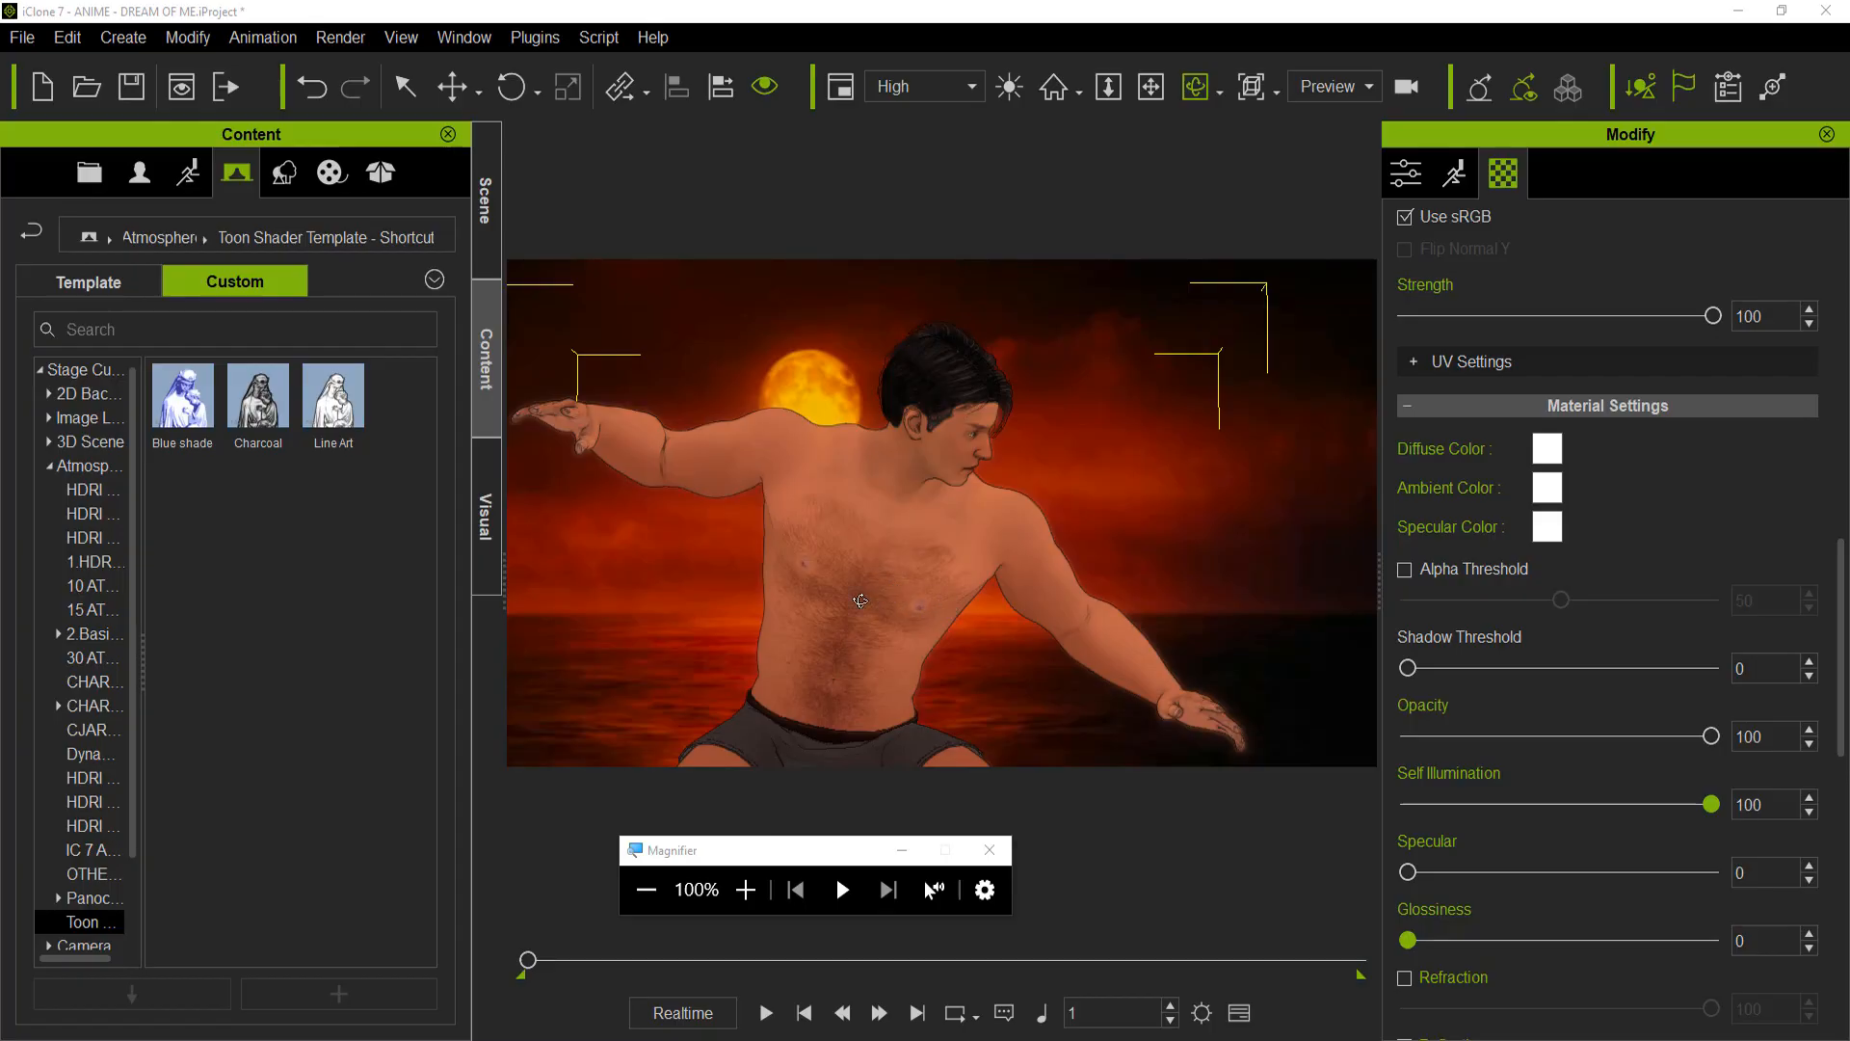
Try a Toon Shader edge width of 5 on a close-up of the character's face and restore it to 1
{"action": "mouse_move", "coordinate": [883, 599]}
{"action": "left_mouse_down"}
{"action": "mouse_move", "coordinate": [798, 591]}
{"action": "mouse_move", "coordinate": [911, 595]}
{"action": "mouse_move", "coordinate": [894, 598]}
{"action": "left_mouse_up"}
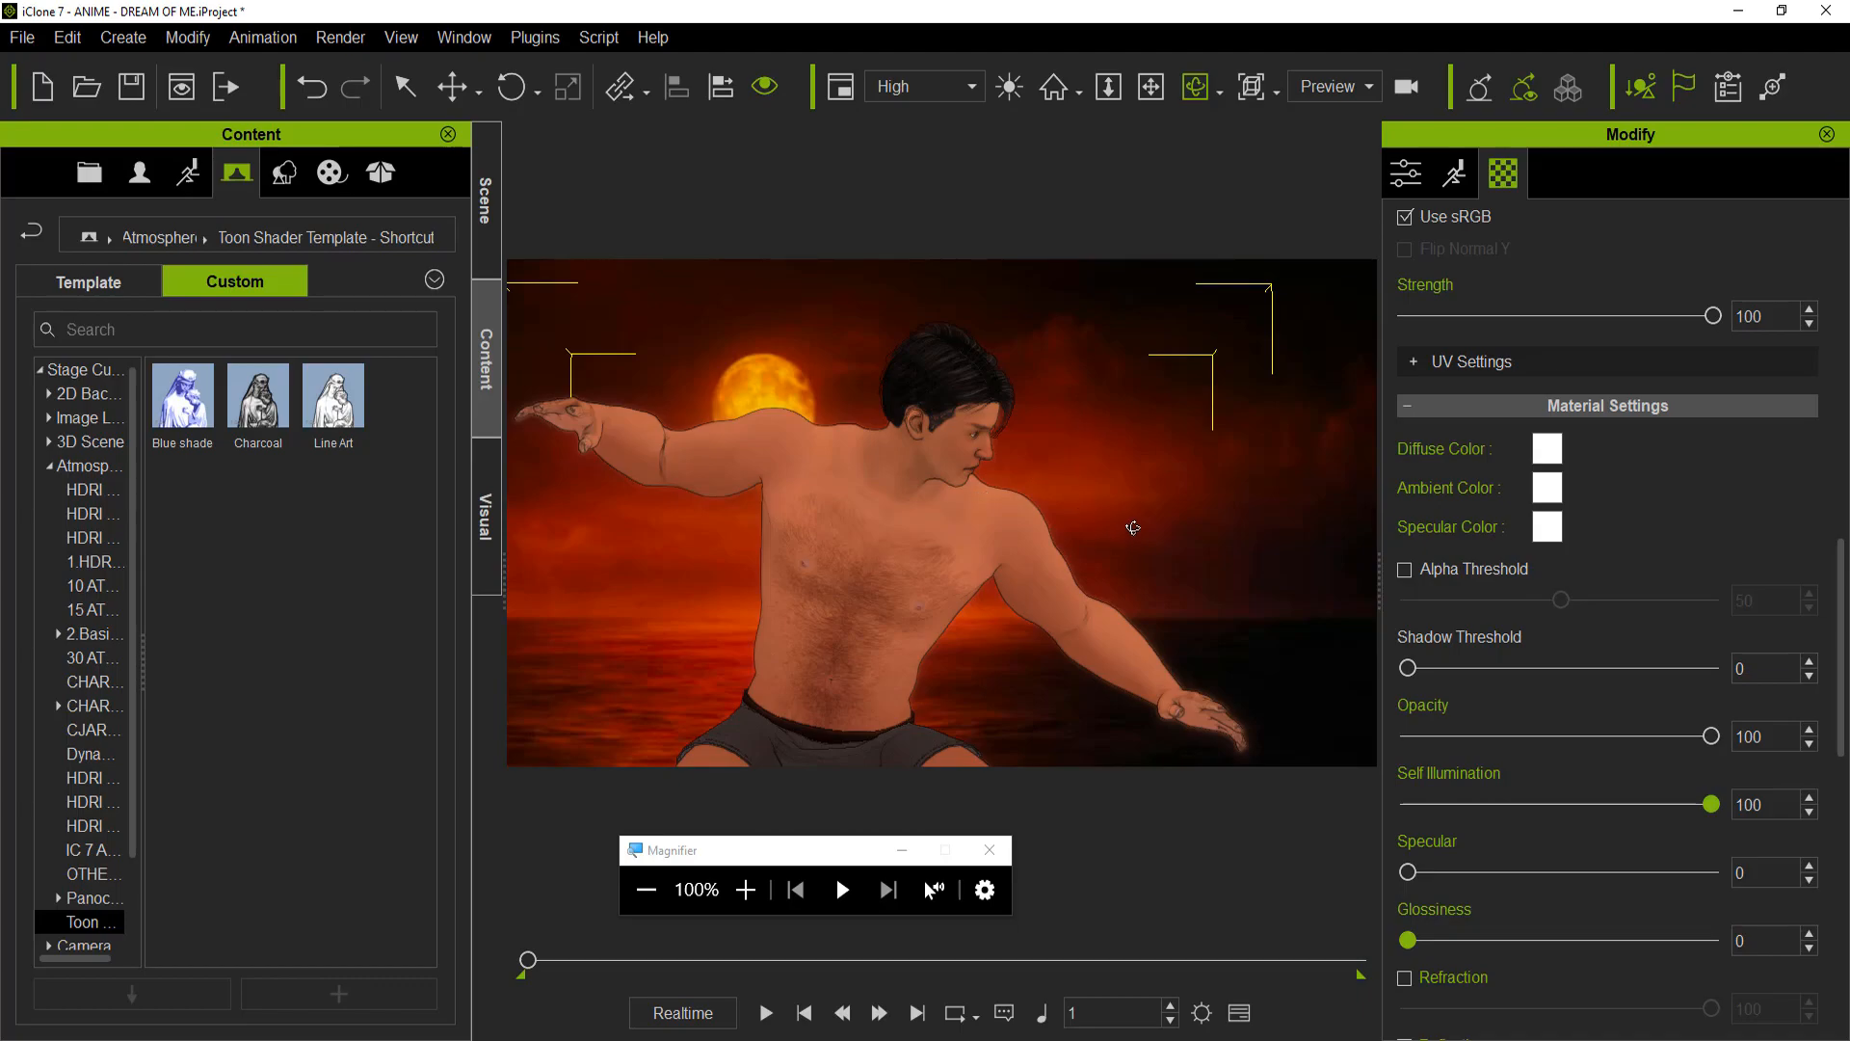
{"action": "scroll", "coordinate": [1132, 509], "scroll_direction": "up", "scroll_amount": 6}
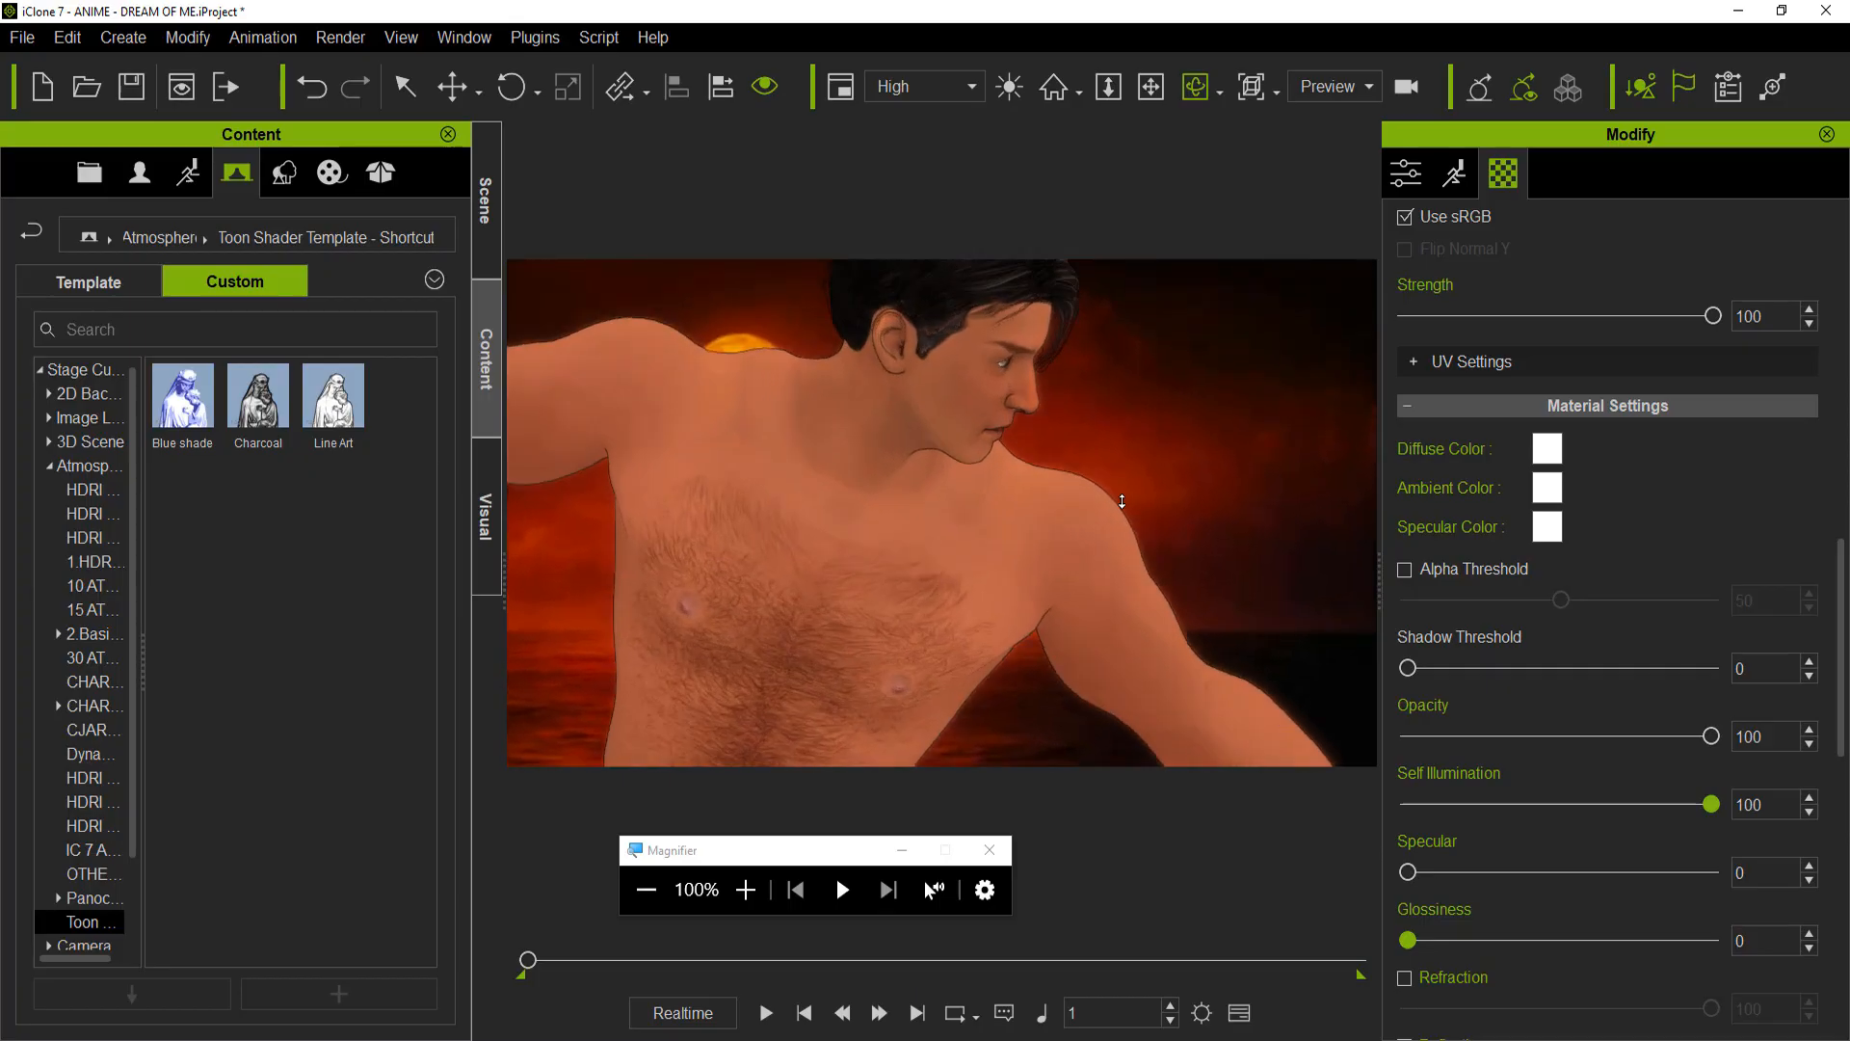
{"action": "scroll", "coordinate": [1122, 502], "scroll_direction": "up", "scroll_amount": 3}
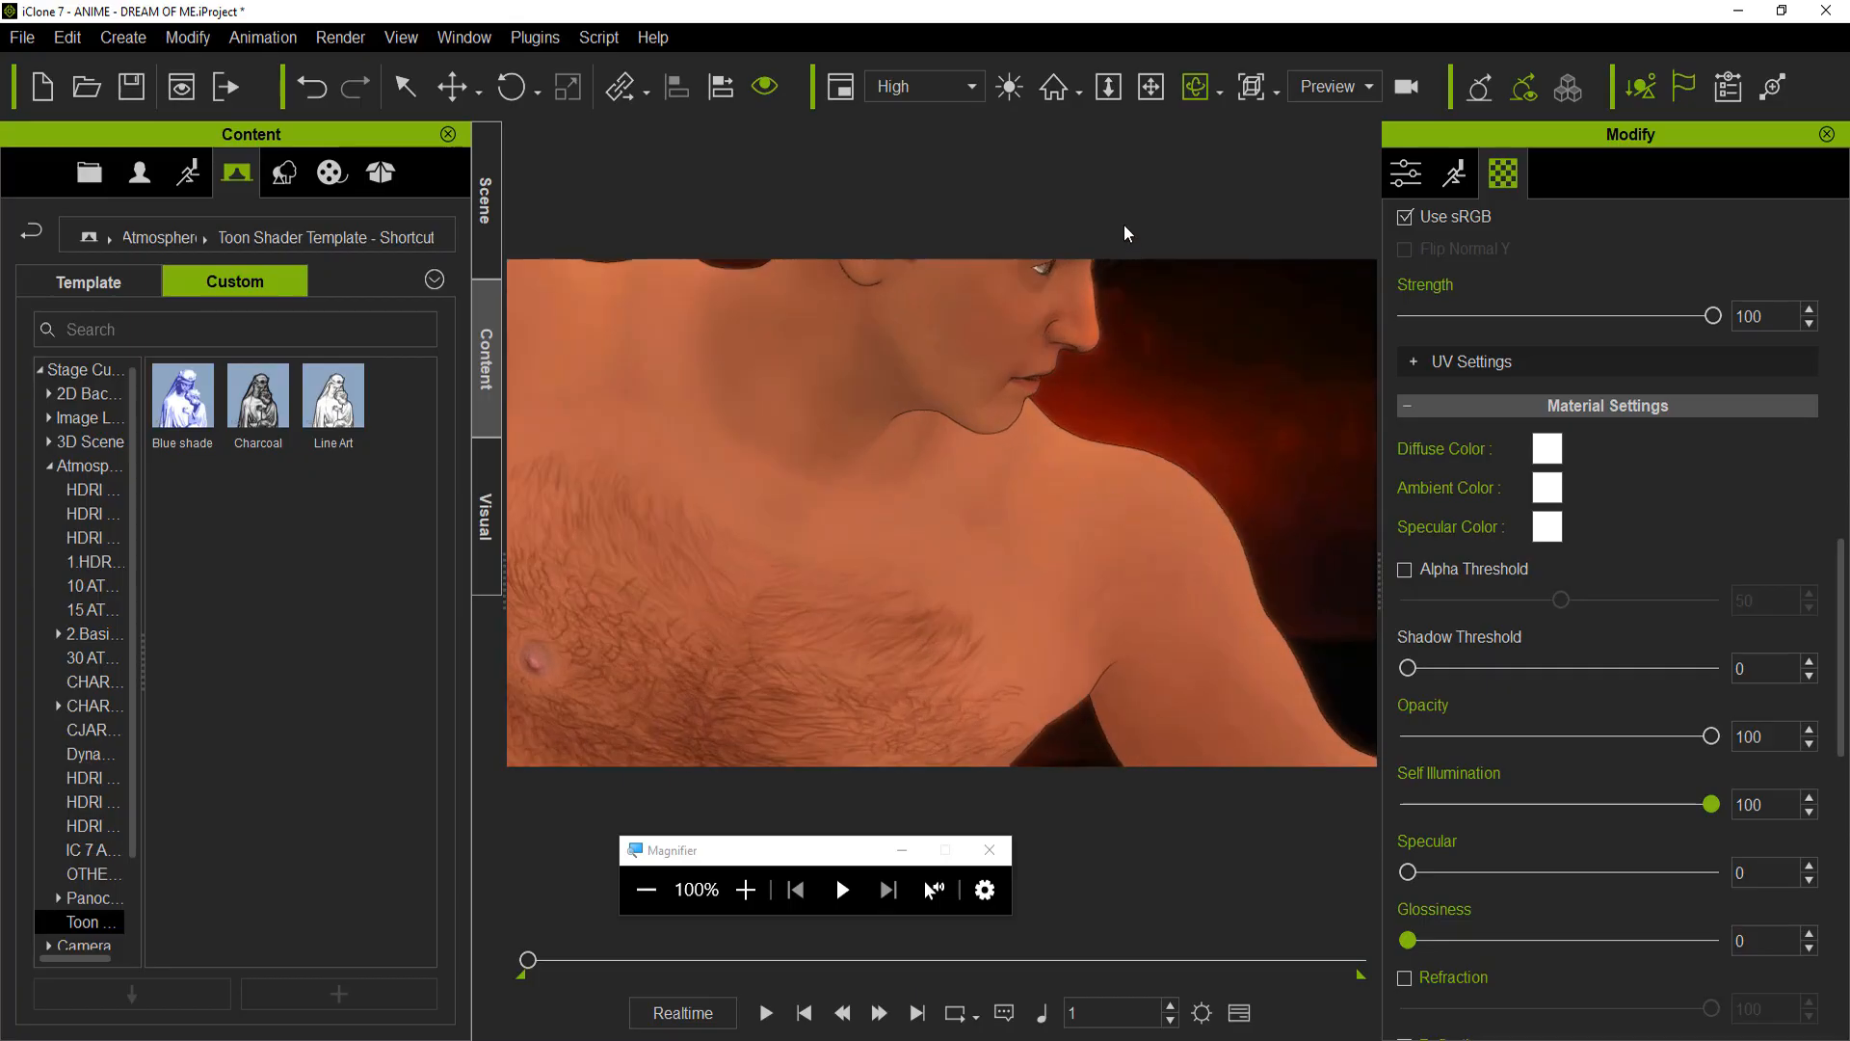
{"action": "left_click", "coordinate": [1150, 87]}
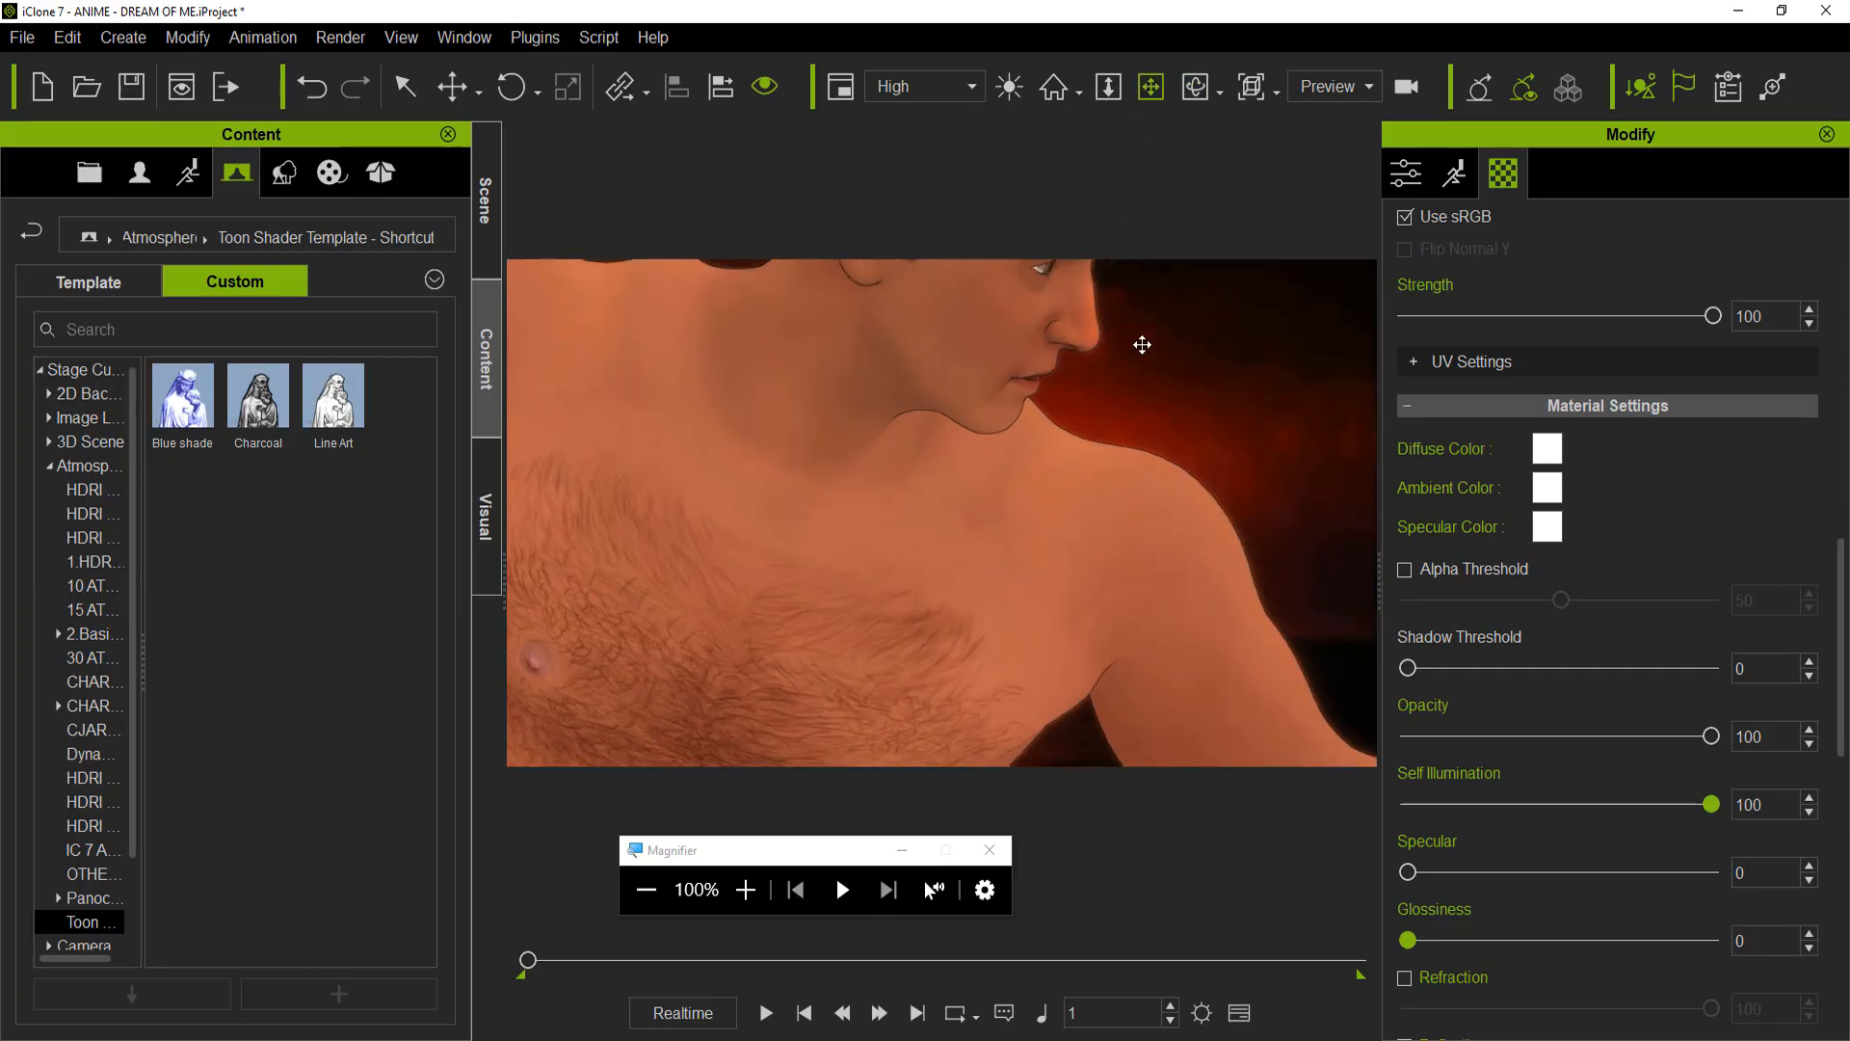
{"action": "left_click_drag", "start_coordinate": [1142, 344], "coordinate": [1163, 477]}
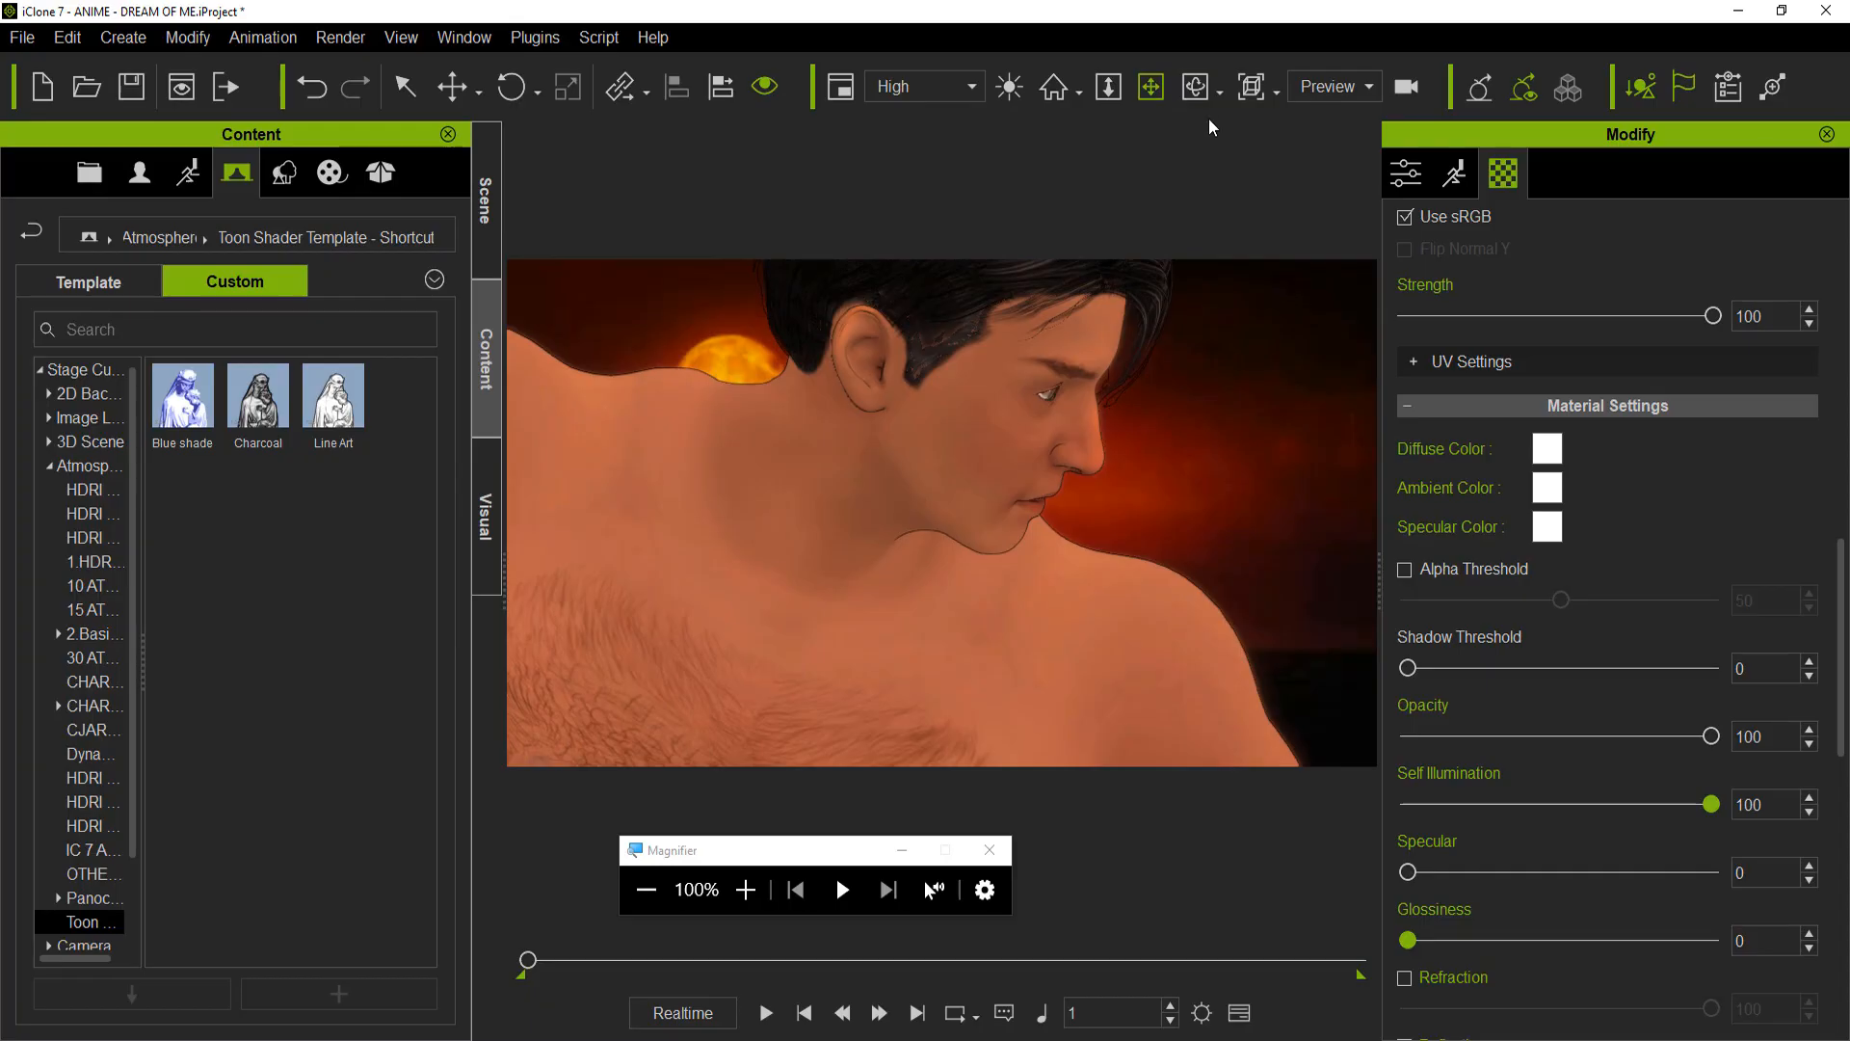
{"action": "left_click", "coordinate": [1195, 88]}
{"action": "scroll", "coordinate": [1186, 446], "scroll_direction": "up", "scroll_amount": 1}
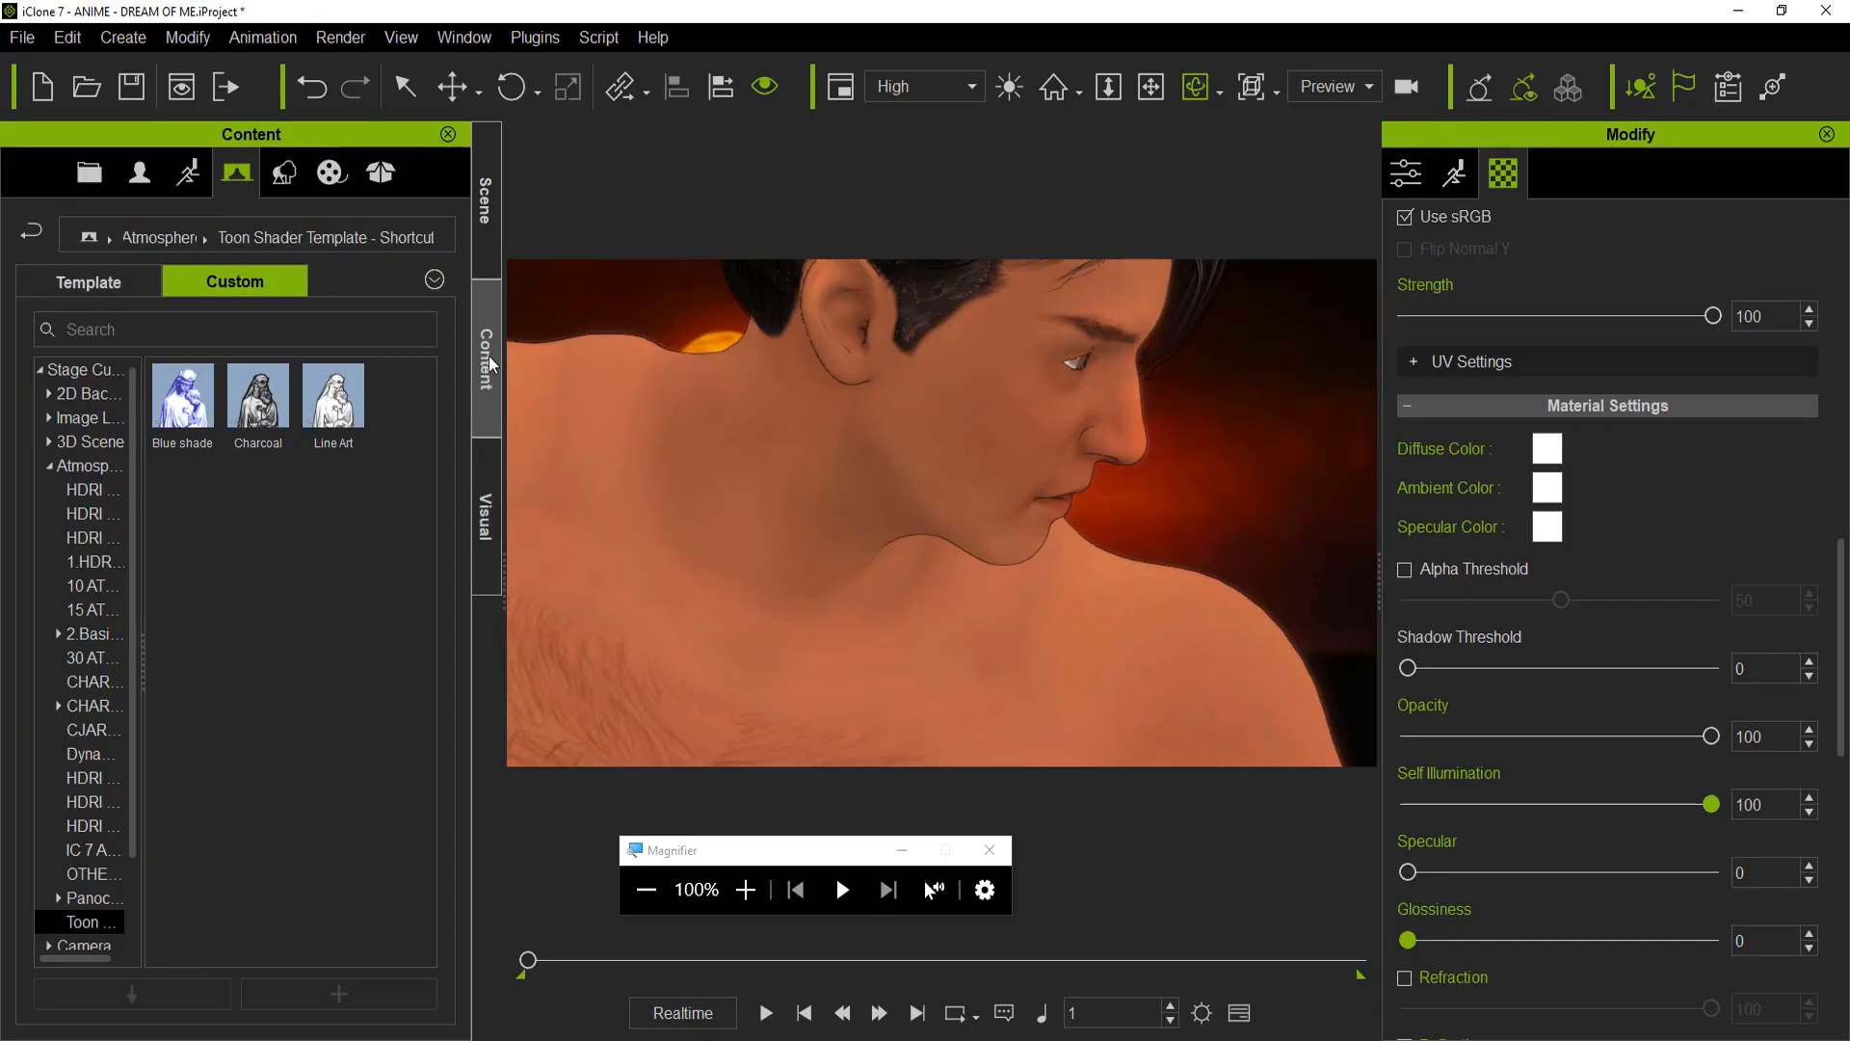
{"action": "left_click", "coordinate": [493, 503]}
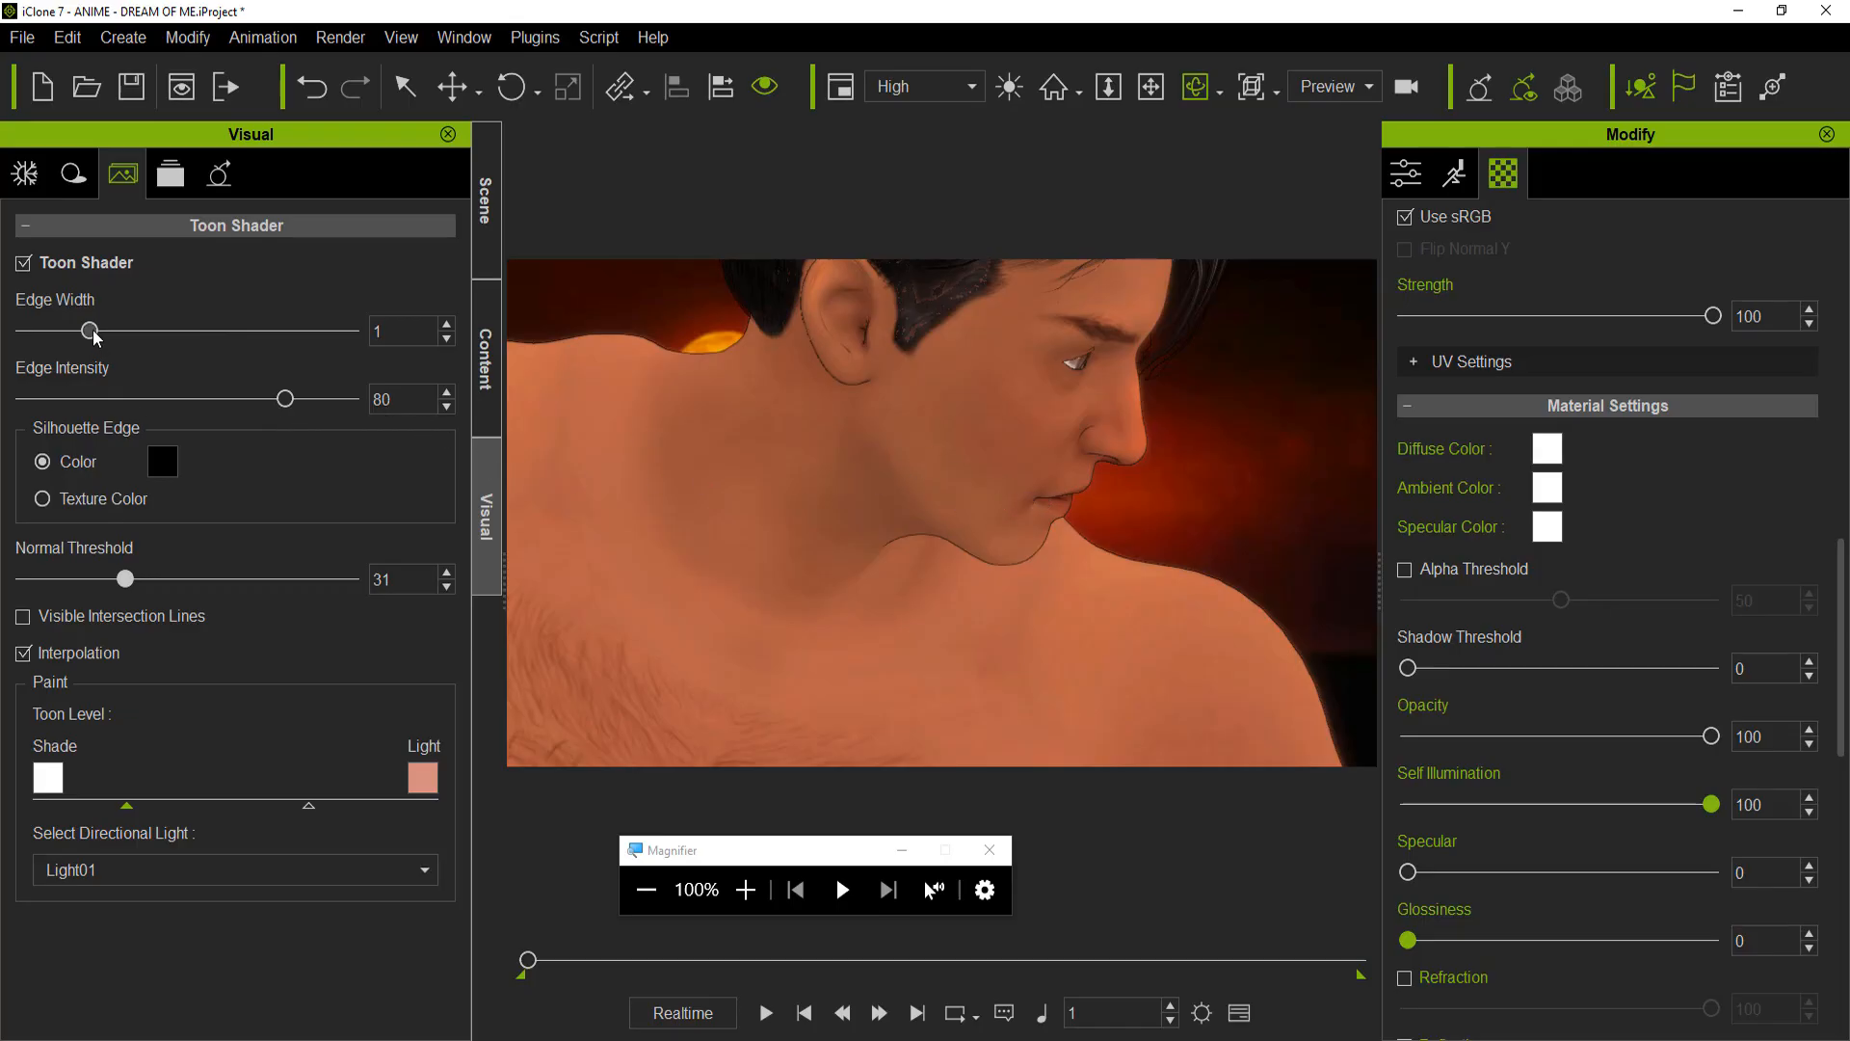
{"action": "left_click_drag", "start_coordinate": [91, 330], "coordinate": [380, 339]}
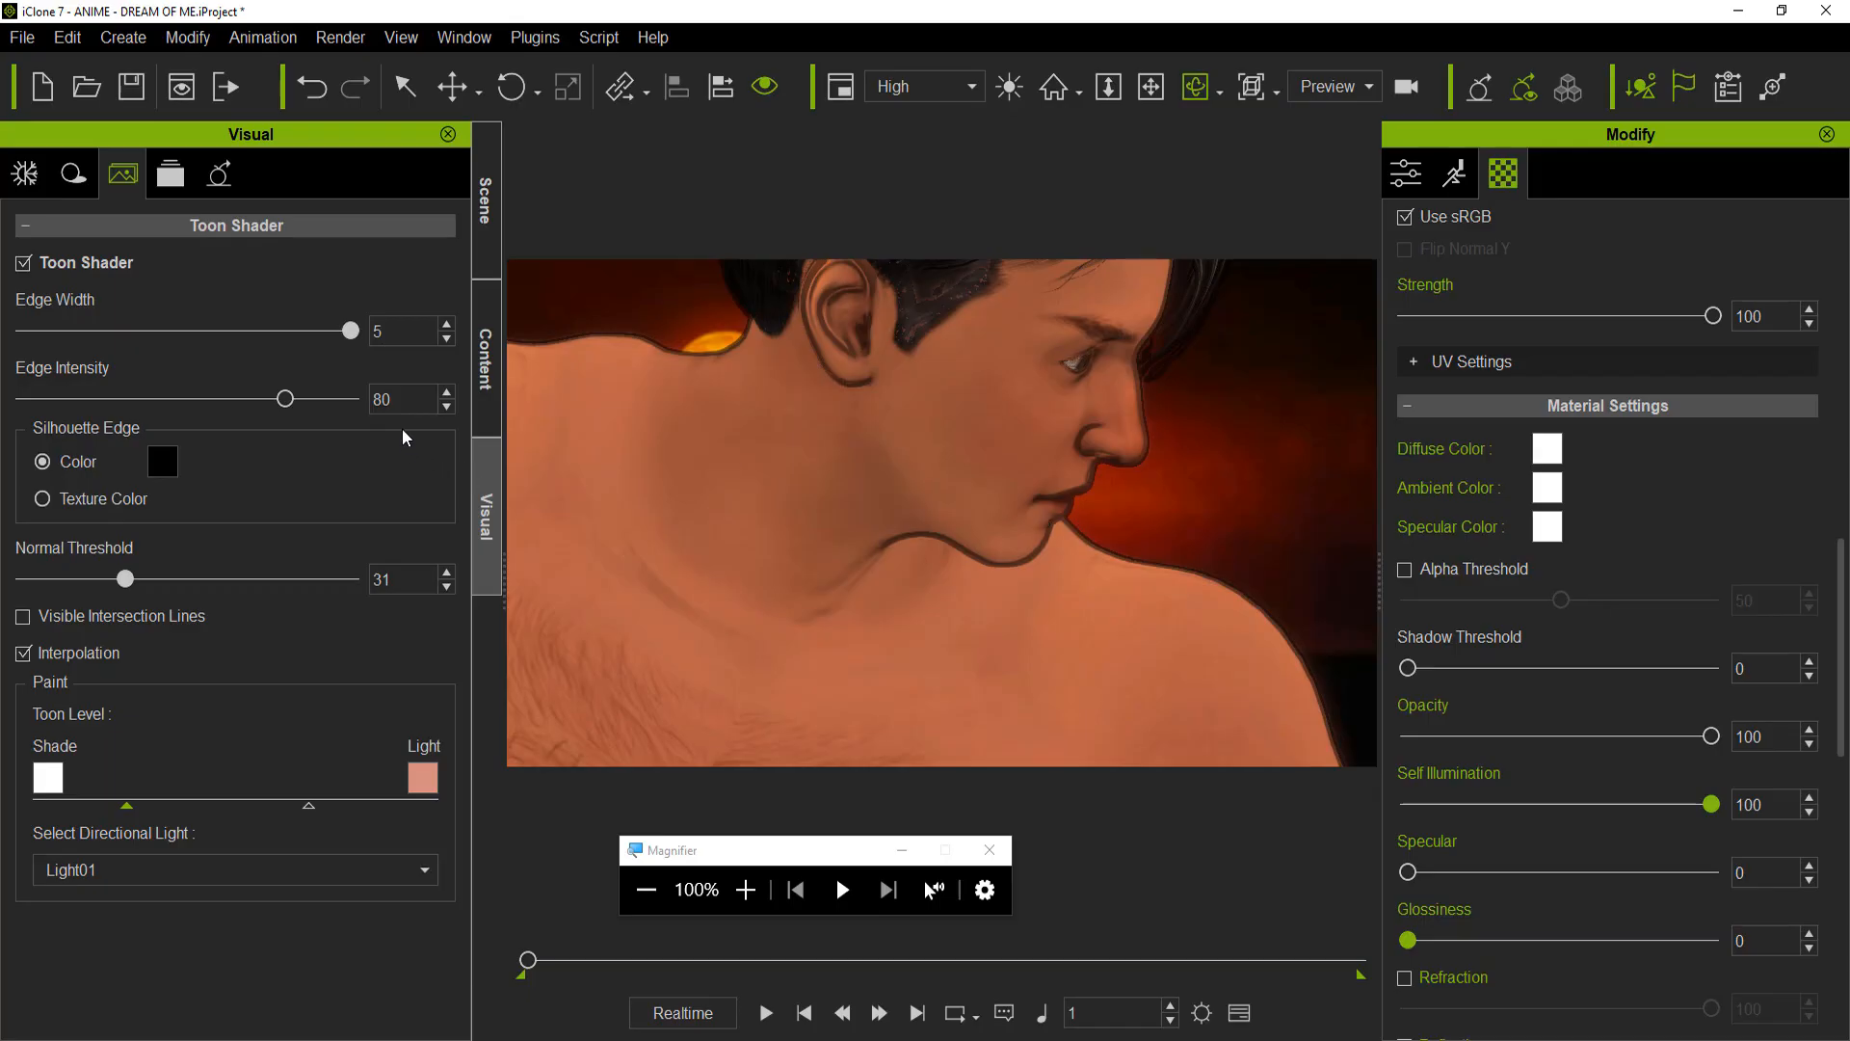
{"action": "left_click_drag", "start_coordinate": [352, 335], "coordinate": [108, 339]}
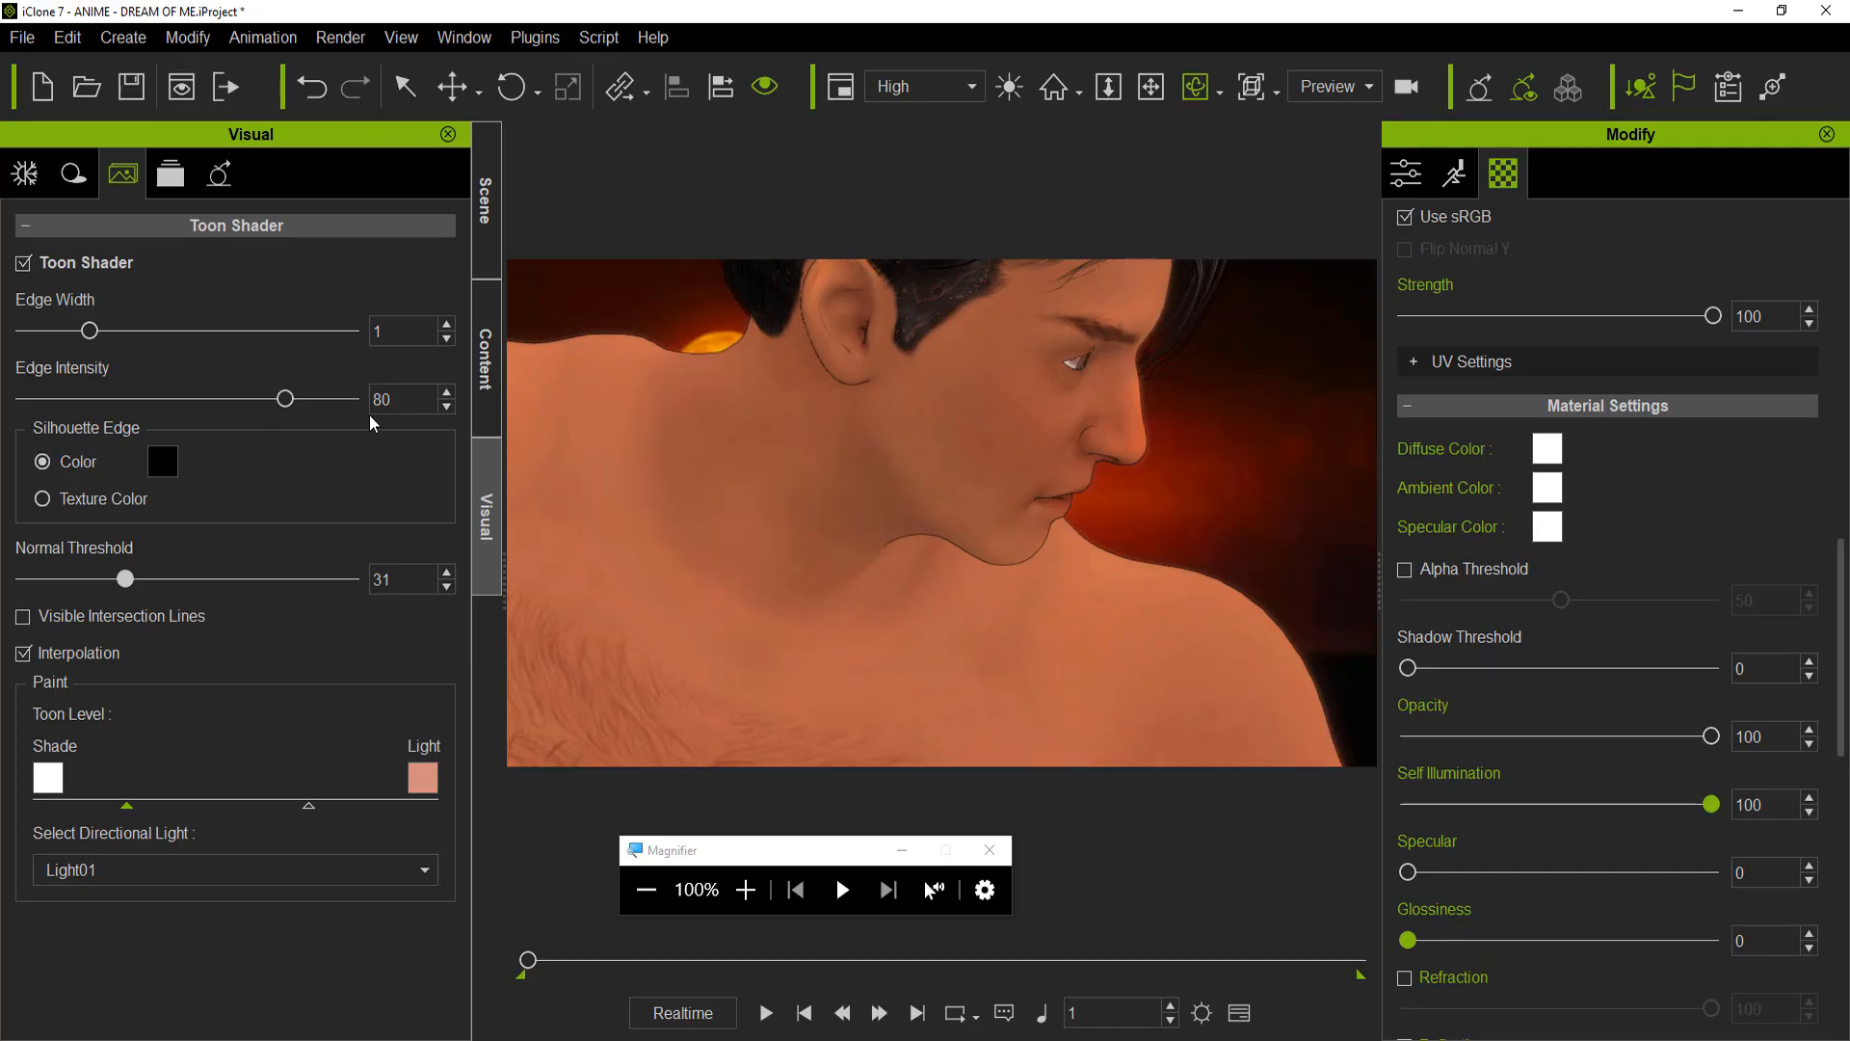
Test the Toon Shader's edge intensity at 0 and at 100
{"action": "left_click_drag", "start_coordinate": [291, 401], "coordinate": [349, 431]}
{"action": "left_click_drag", "start_coordinate": [107, 424], "coordinate": [2, 446]}
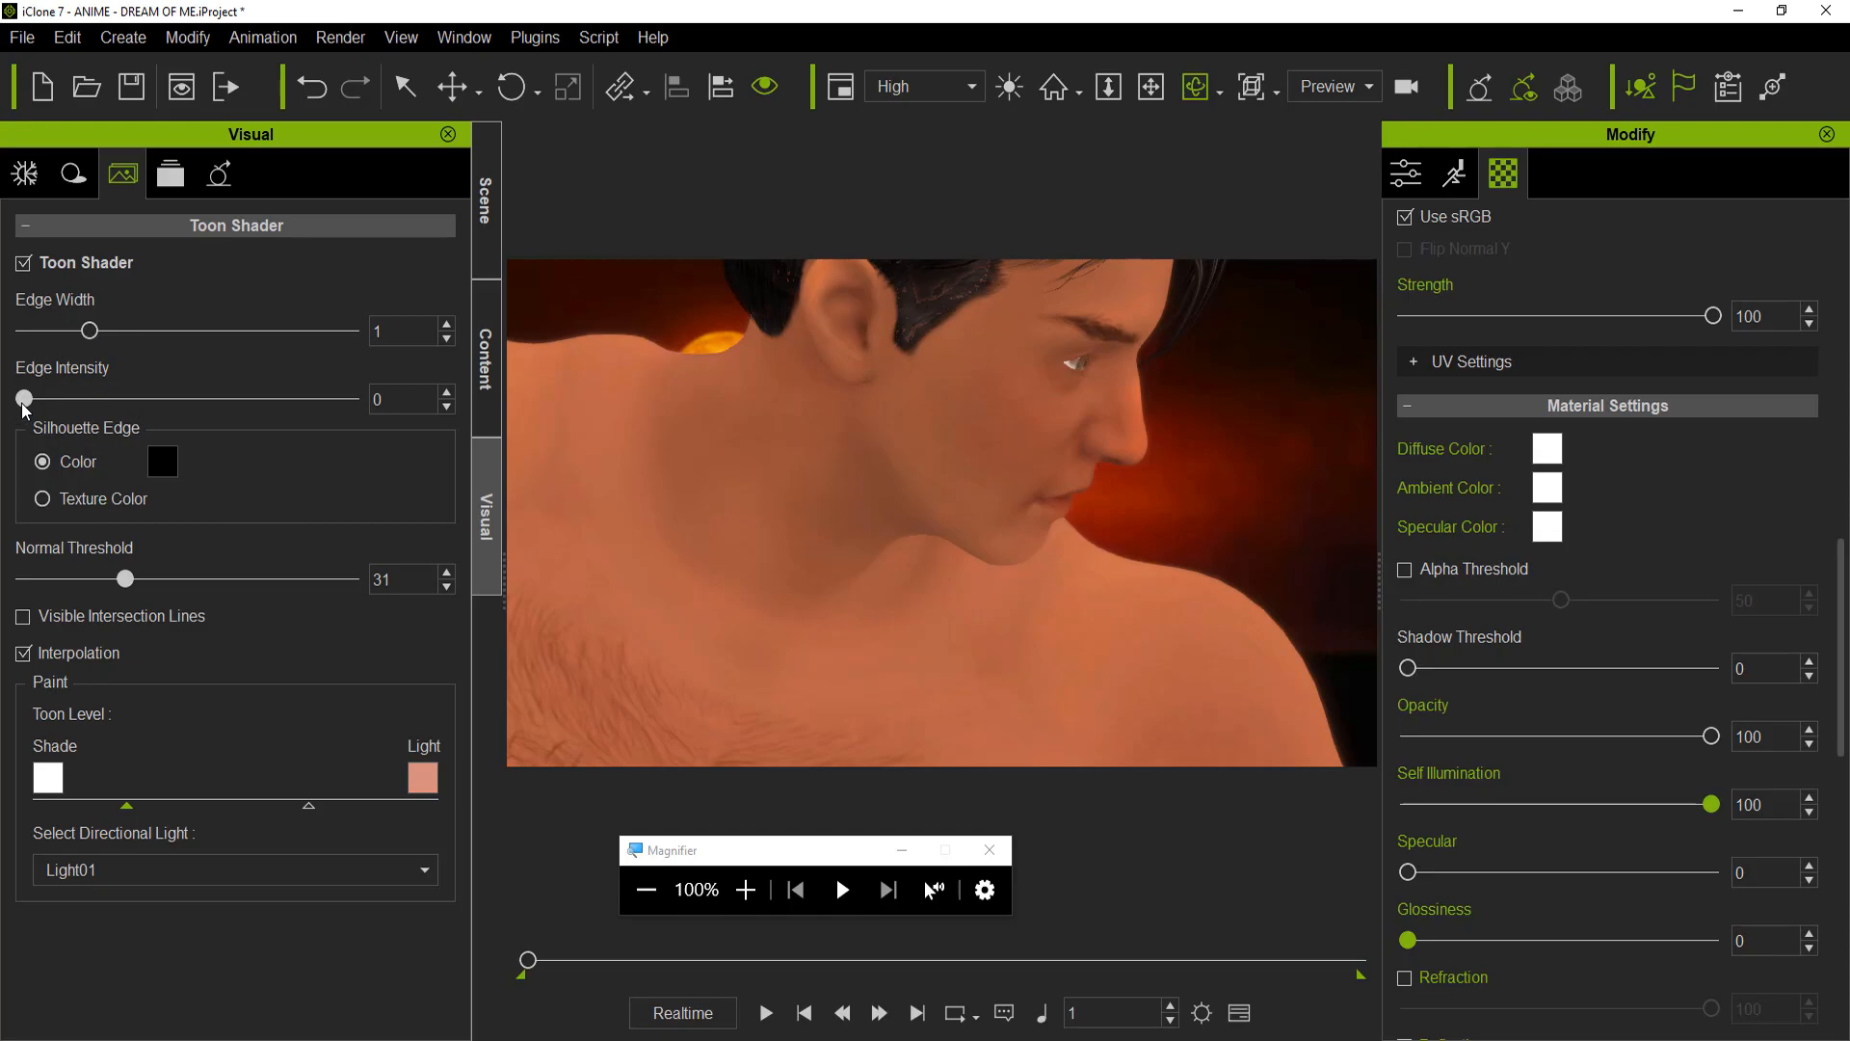
{"action": "left_click_drag", "start_coordinate": [20, 406], "coordinate": [385, 406]}
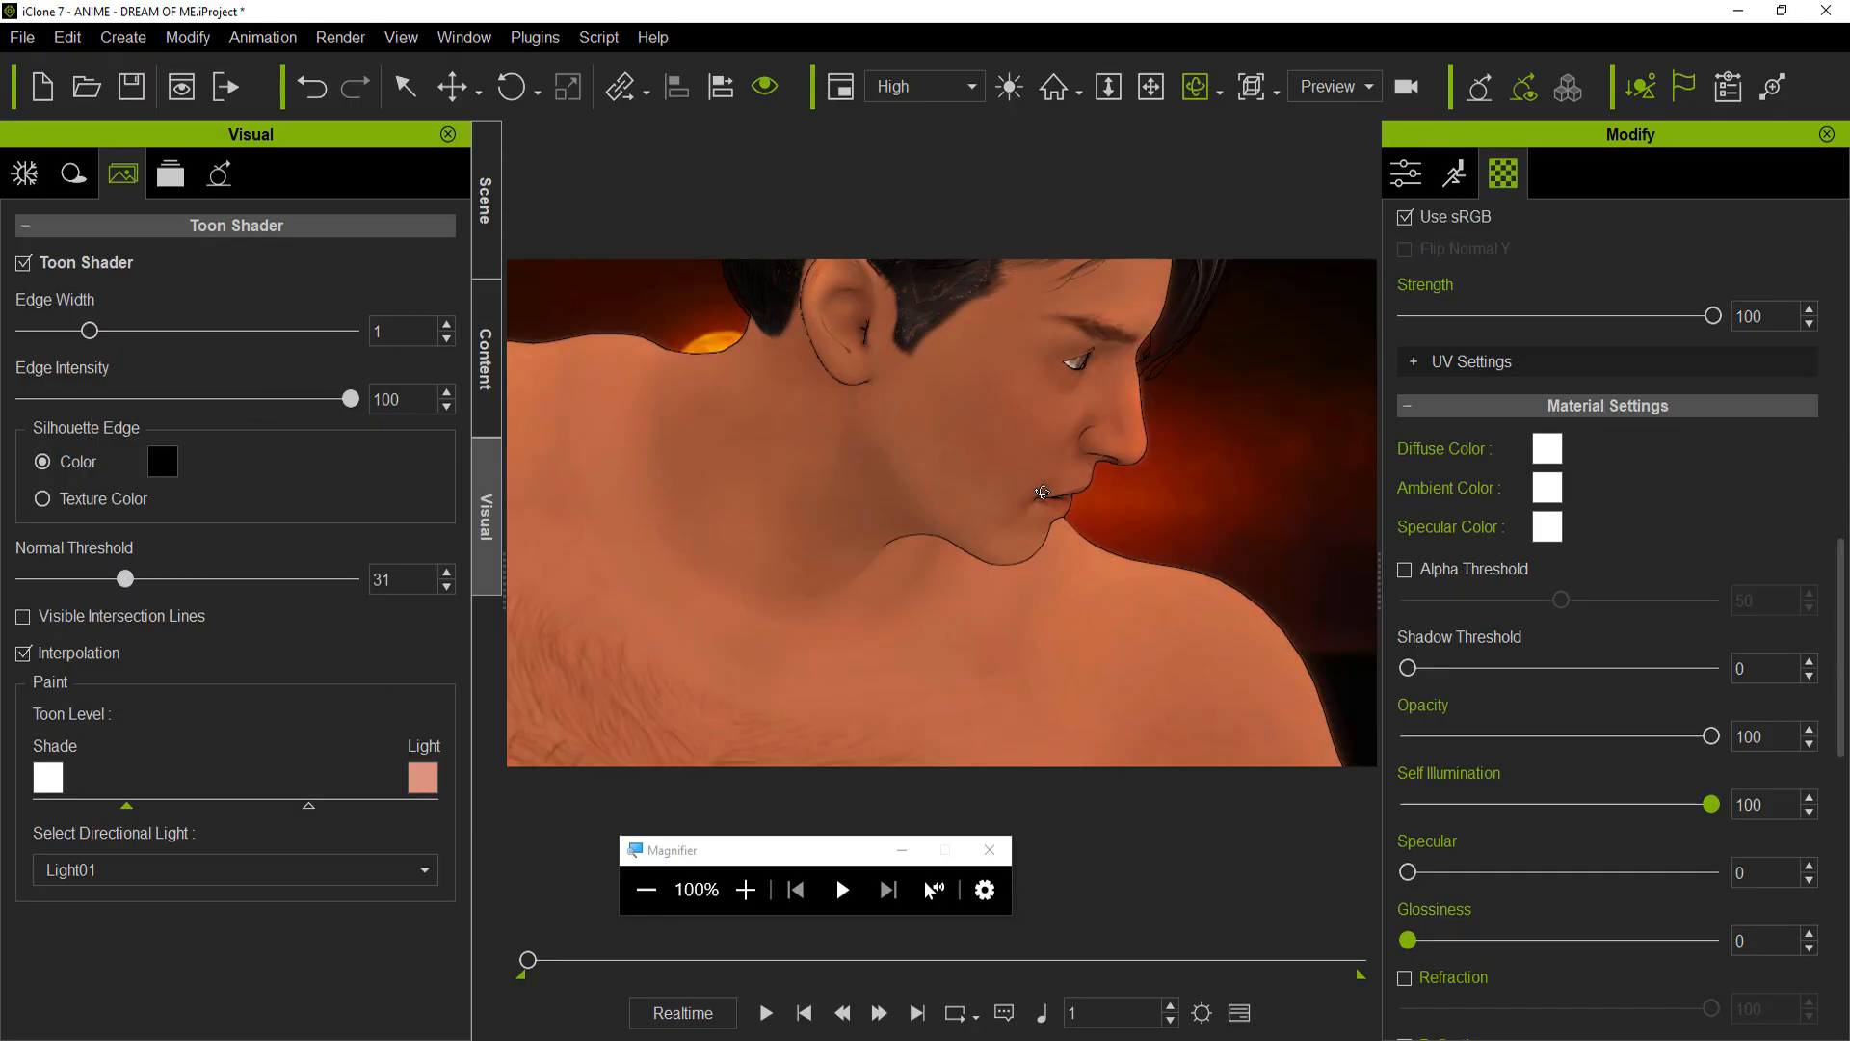
Render a preview image of the character's whole body, seen from the front against the grey background
{"action": "left_click_drag", "start_coordinate": [1043, 492], "coordinate": [630, 535]}
{"action": "scroll", "coordinate": [862, 569], "scroll_direction": "down", "scroll_amount": 4}
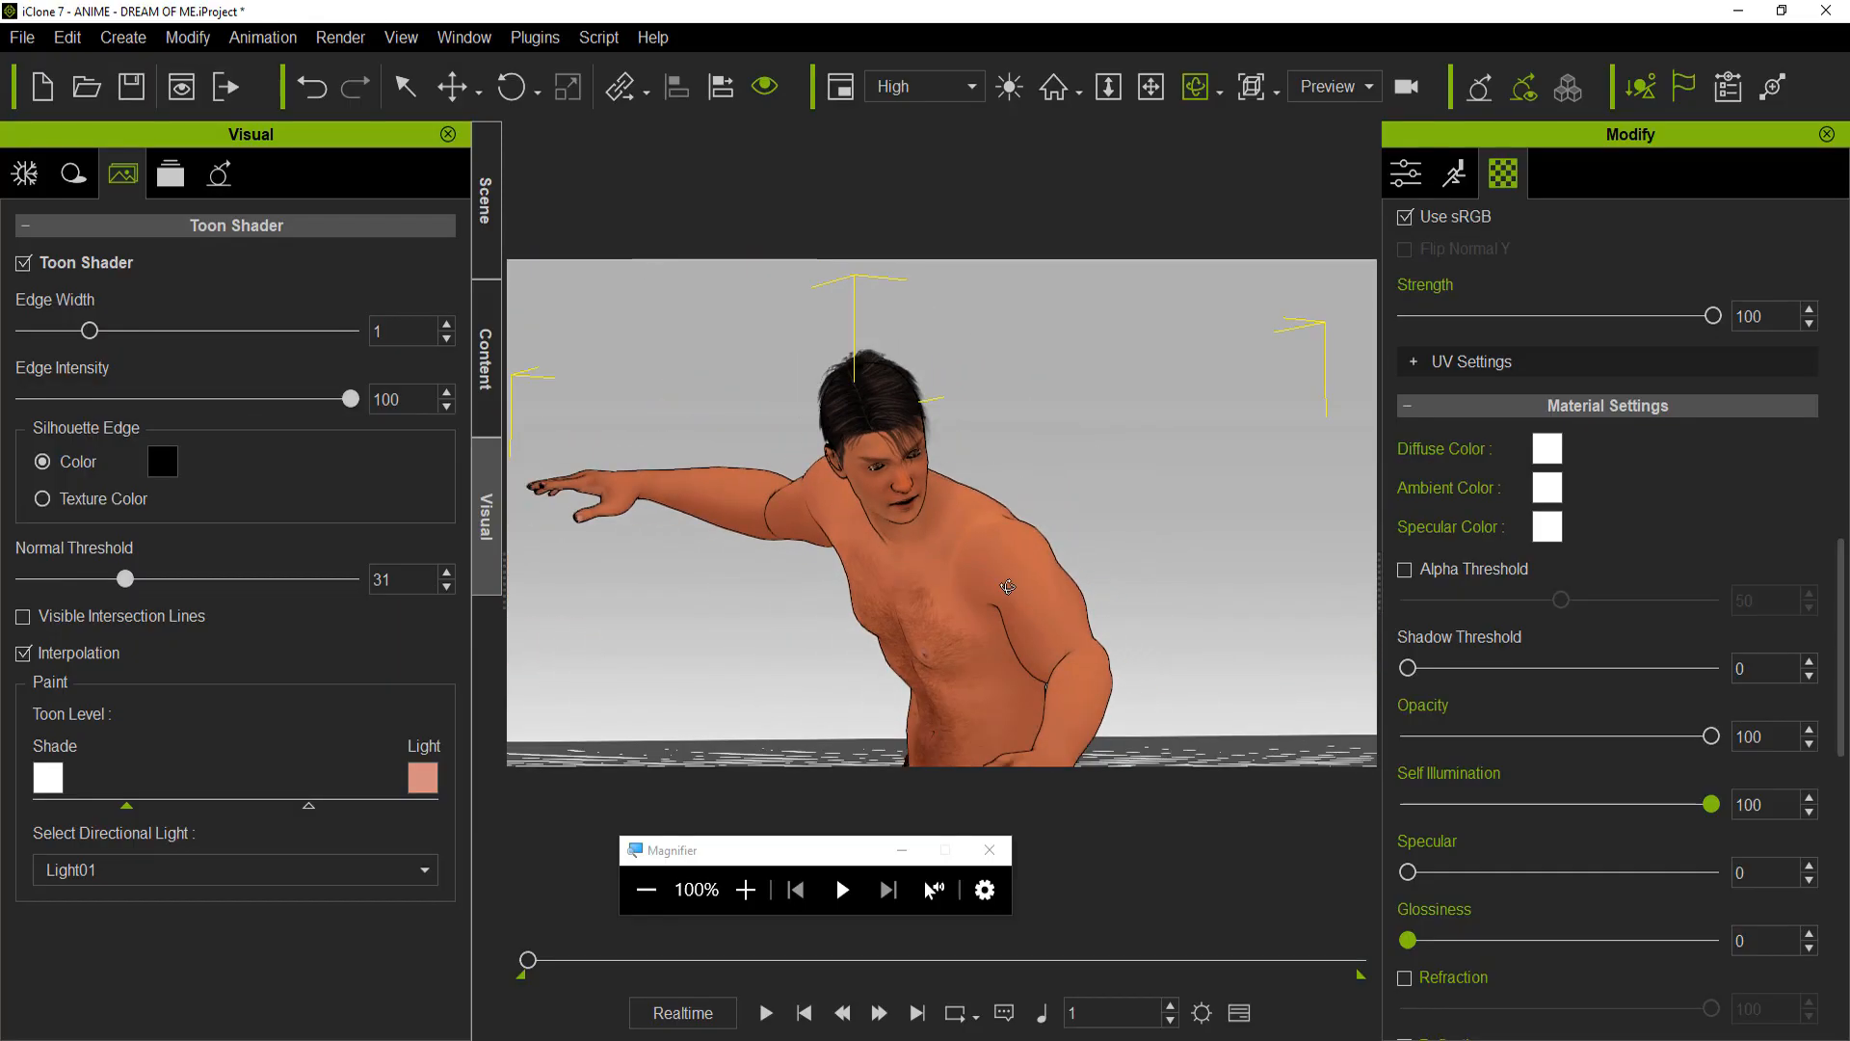
{"action": "scroll", "coordinate": [990, 581], "scroll_direction": "down", "scroll_amount": 3}
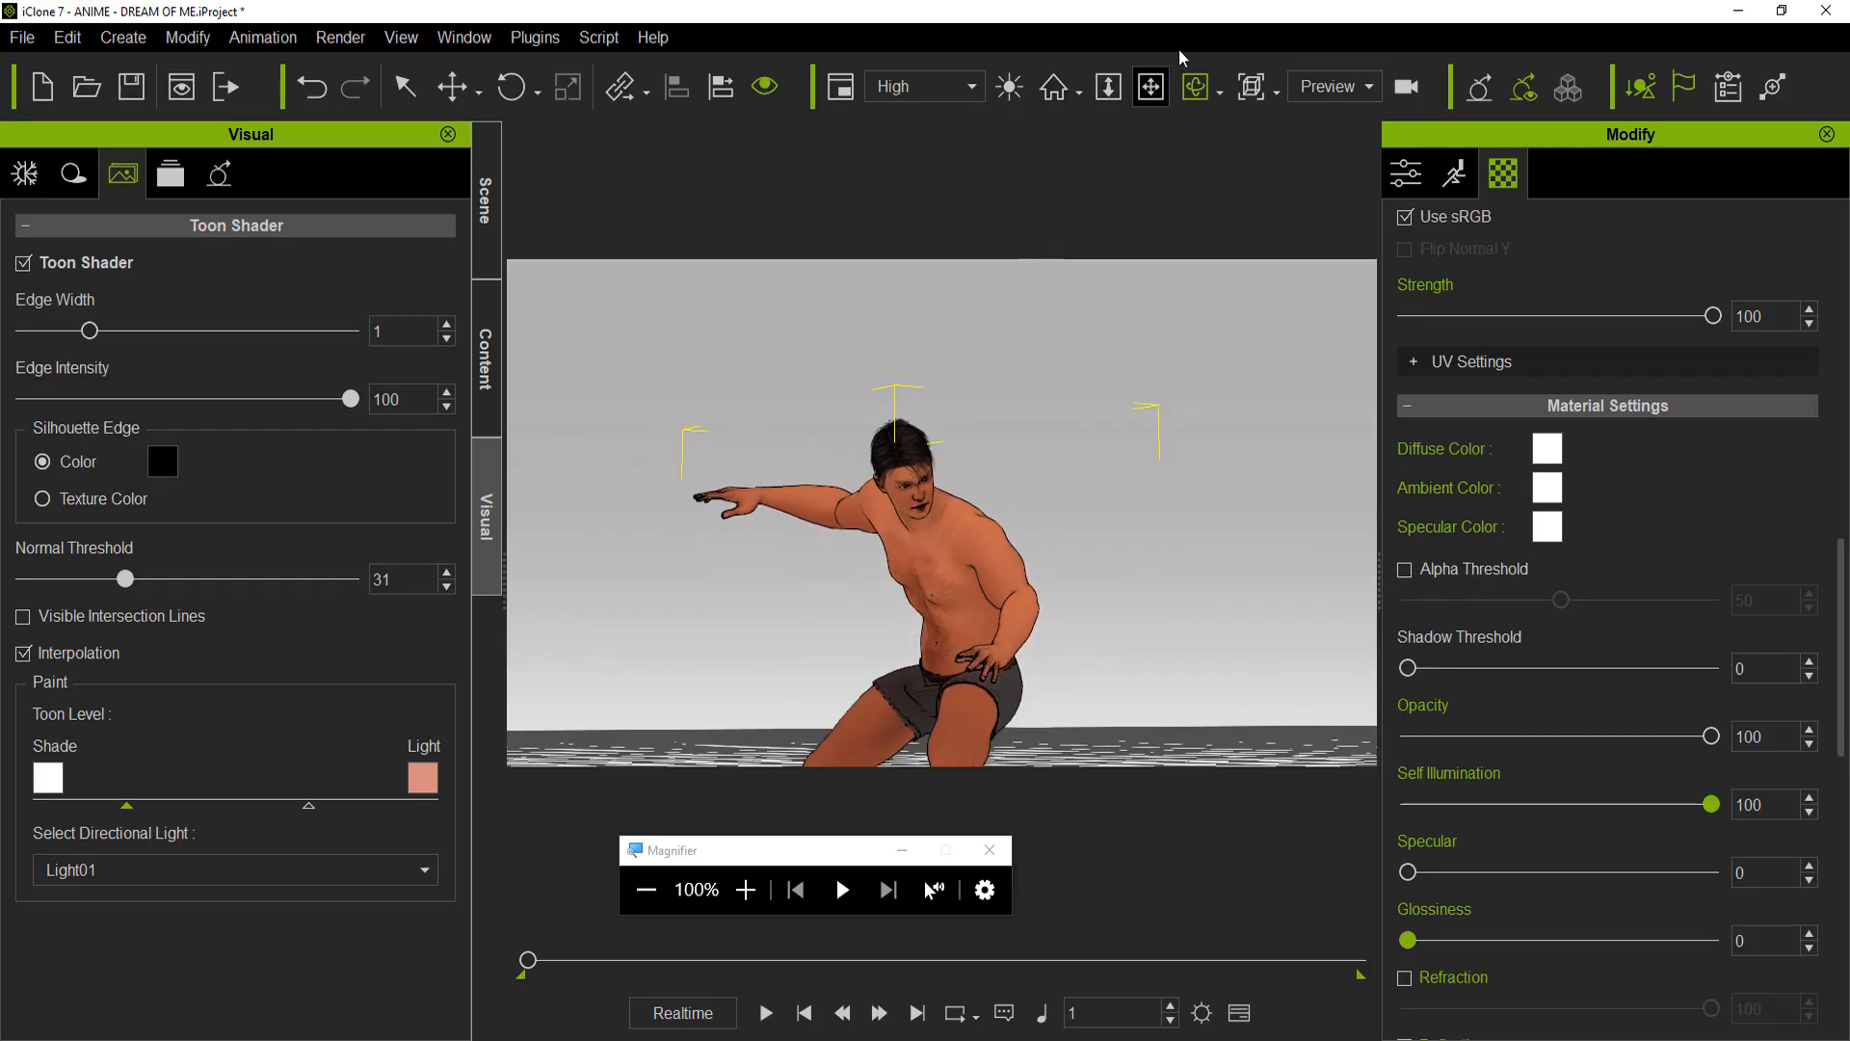
{"action": "left_click", "coordinate": [1150, 89]}
{"action": "left_click_drag", "start_coordinate": [1061, 564], "coordinate": [1030, 471]}
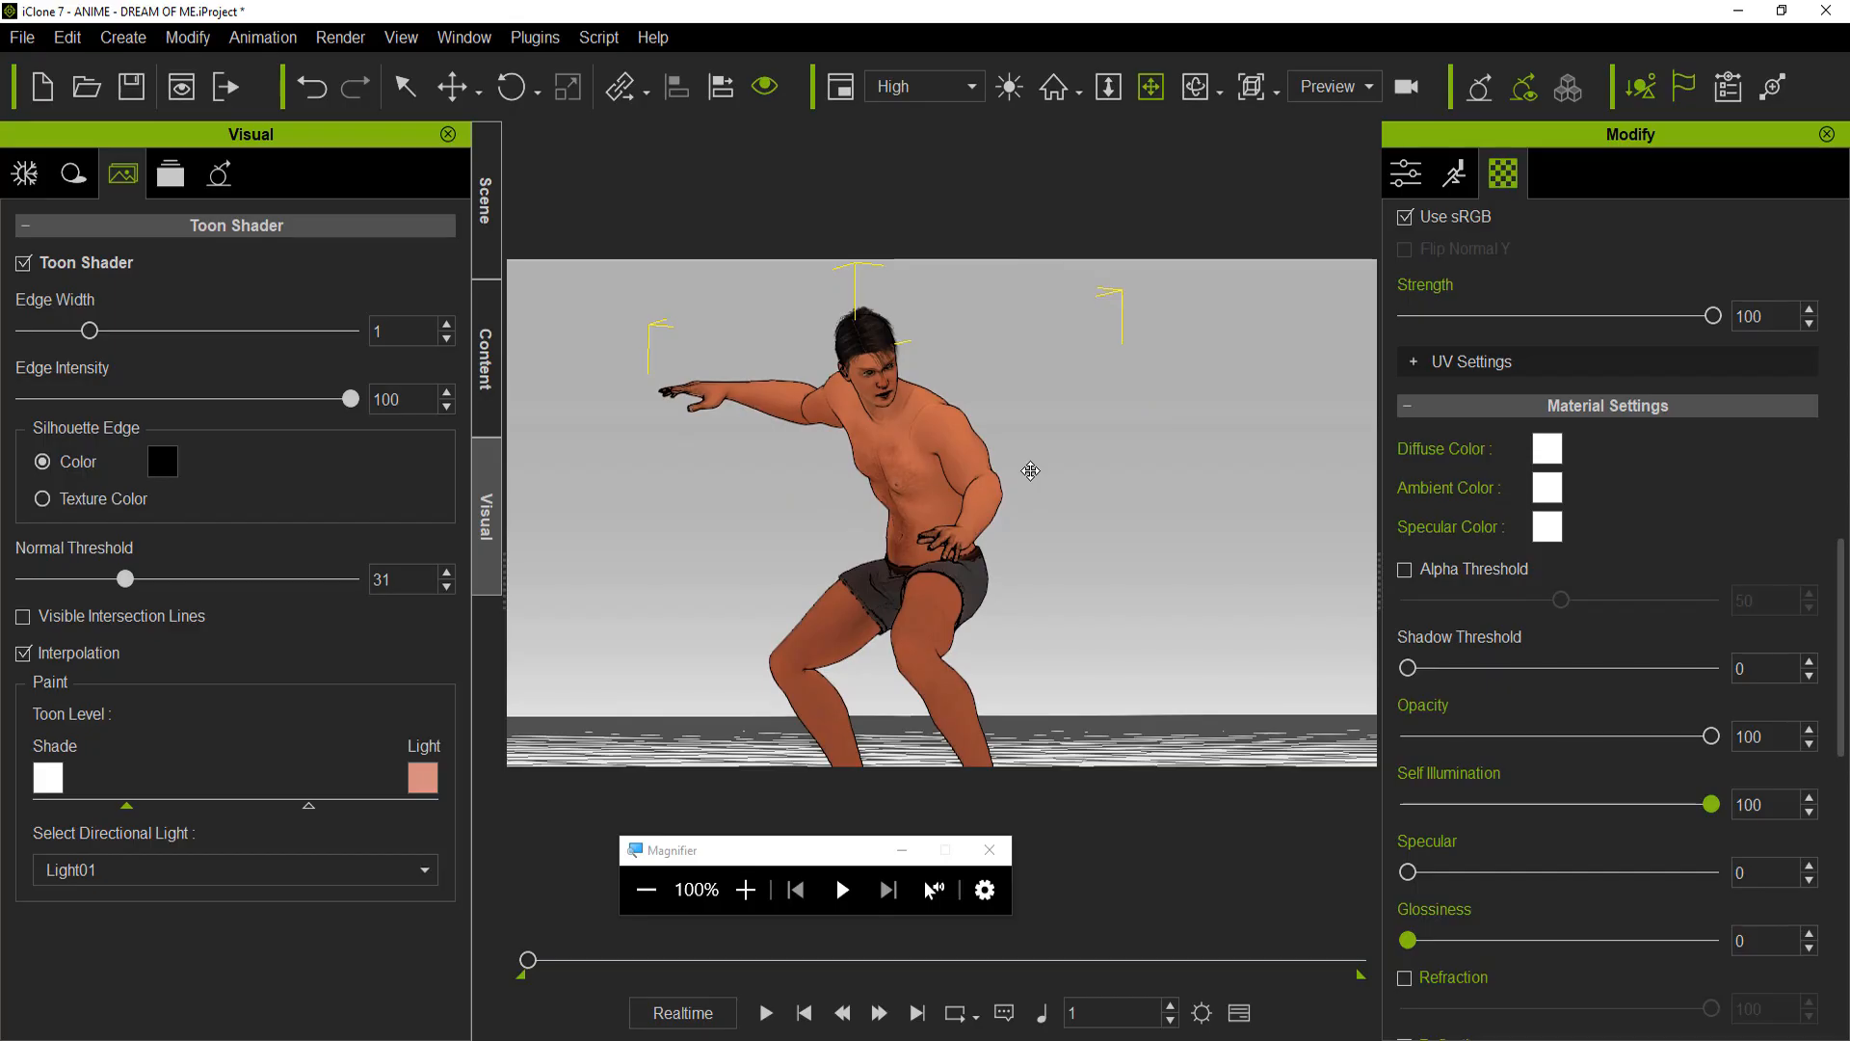
{"action": "scroll", "coordinate": [1022, 473], "scroll_direction": "down", "scroll_amount": 3}
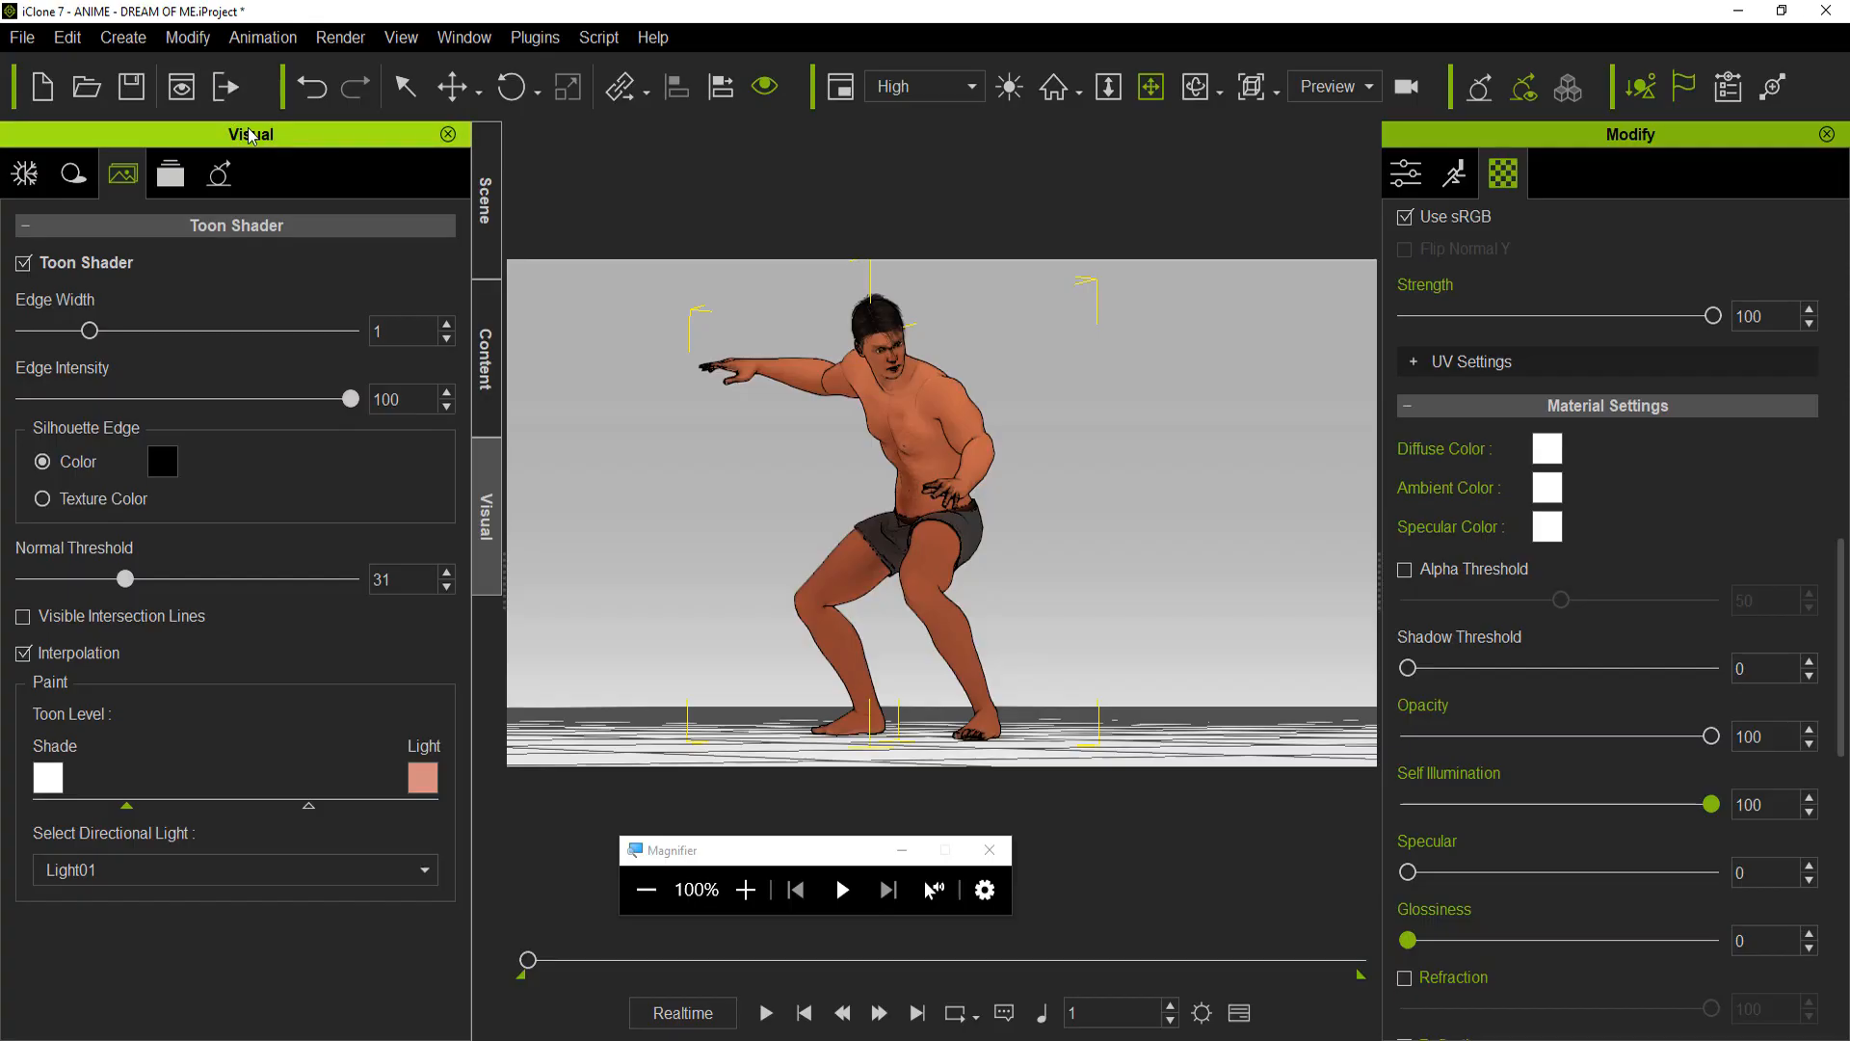
{"action": "left_click", "coordinate": [188, 99]}
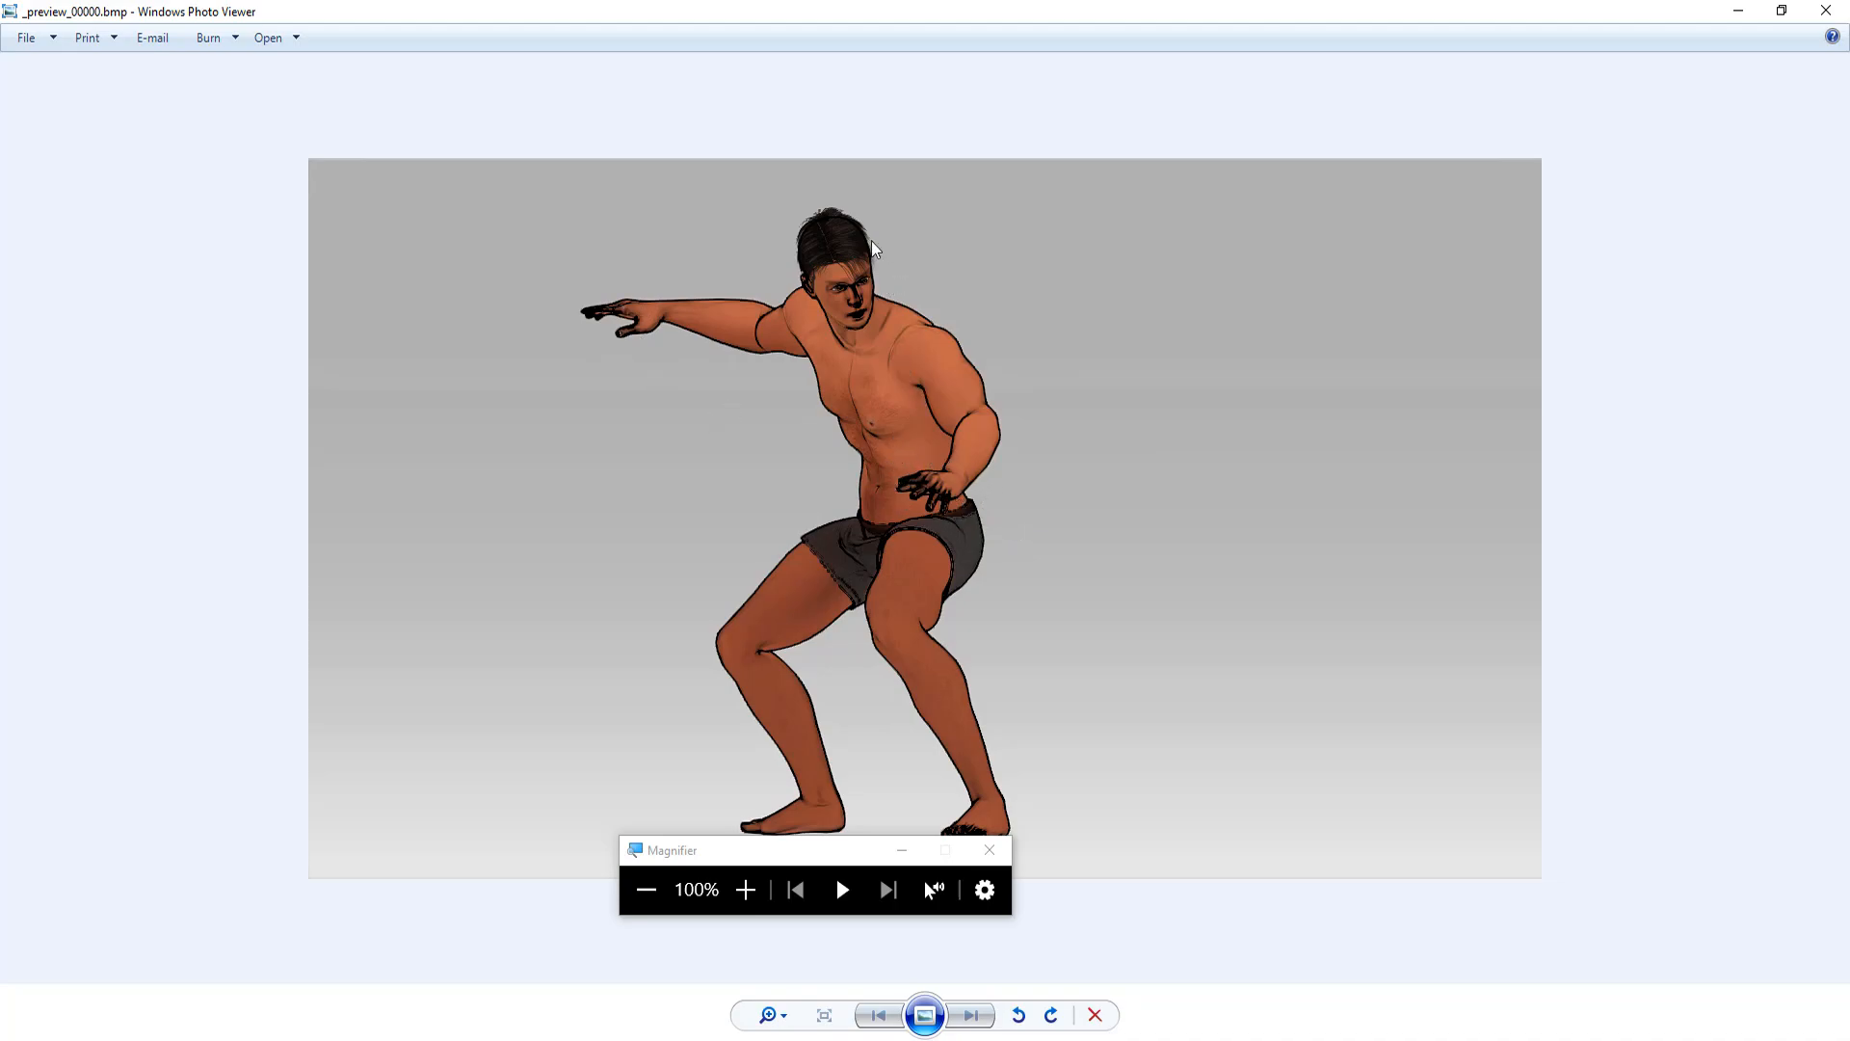
Examine the outlines on the face and torso in the rendered preview, and discard the image
{"action": "scroll", "coordinate": [968, 303], "scroll_direction": "up", "scroll_amount": 3}
{"action": "scroll", "coordinate": [693, 326], "scroll_direction": "up", "scroll_amount": 2}
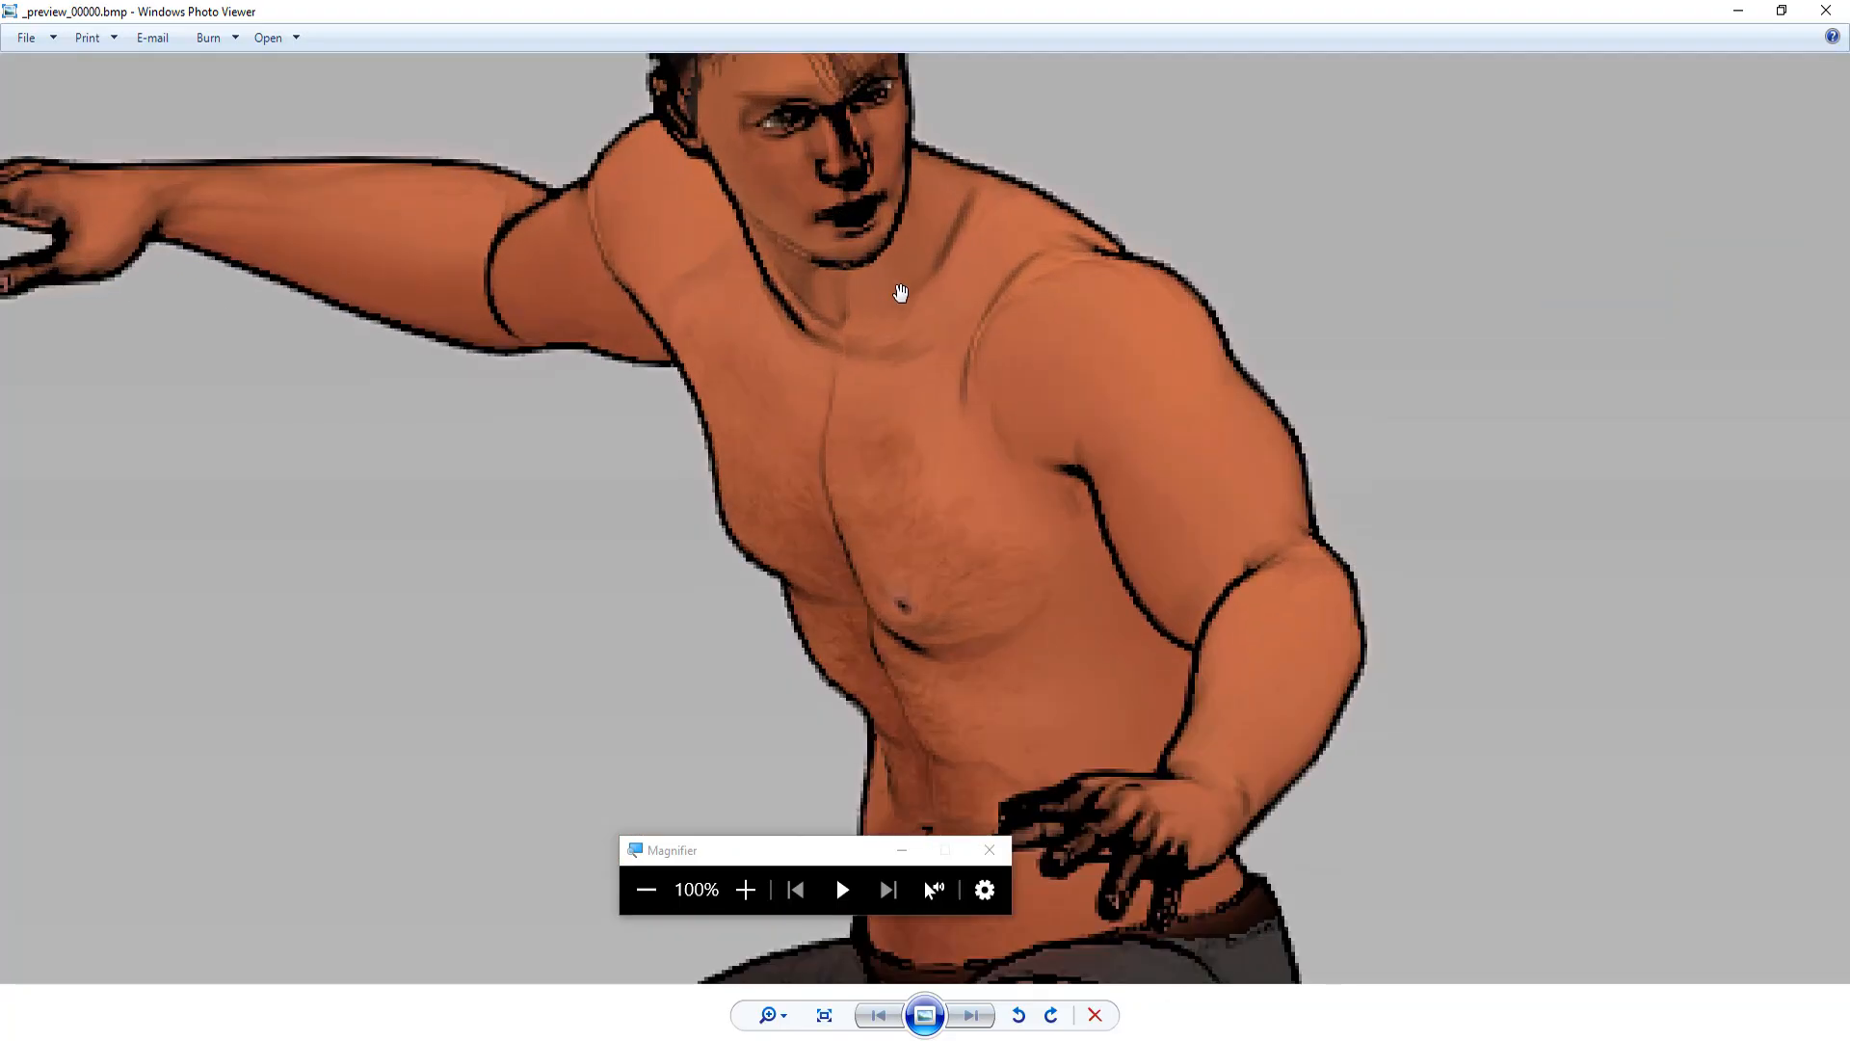
{"action": "scroll", "coordinate": [900, 289], "scroll_direction": "up", "scroll_amount": 2}
{"action": "left_click_drag", "start_coordinate": [991, 260], "coordinate": [1025, 681]}
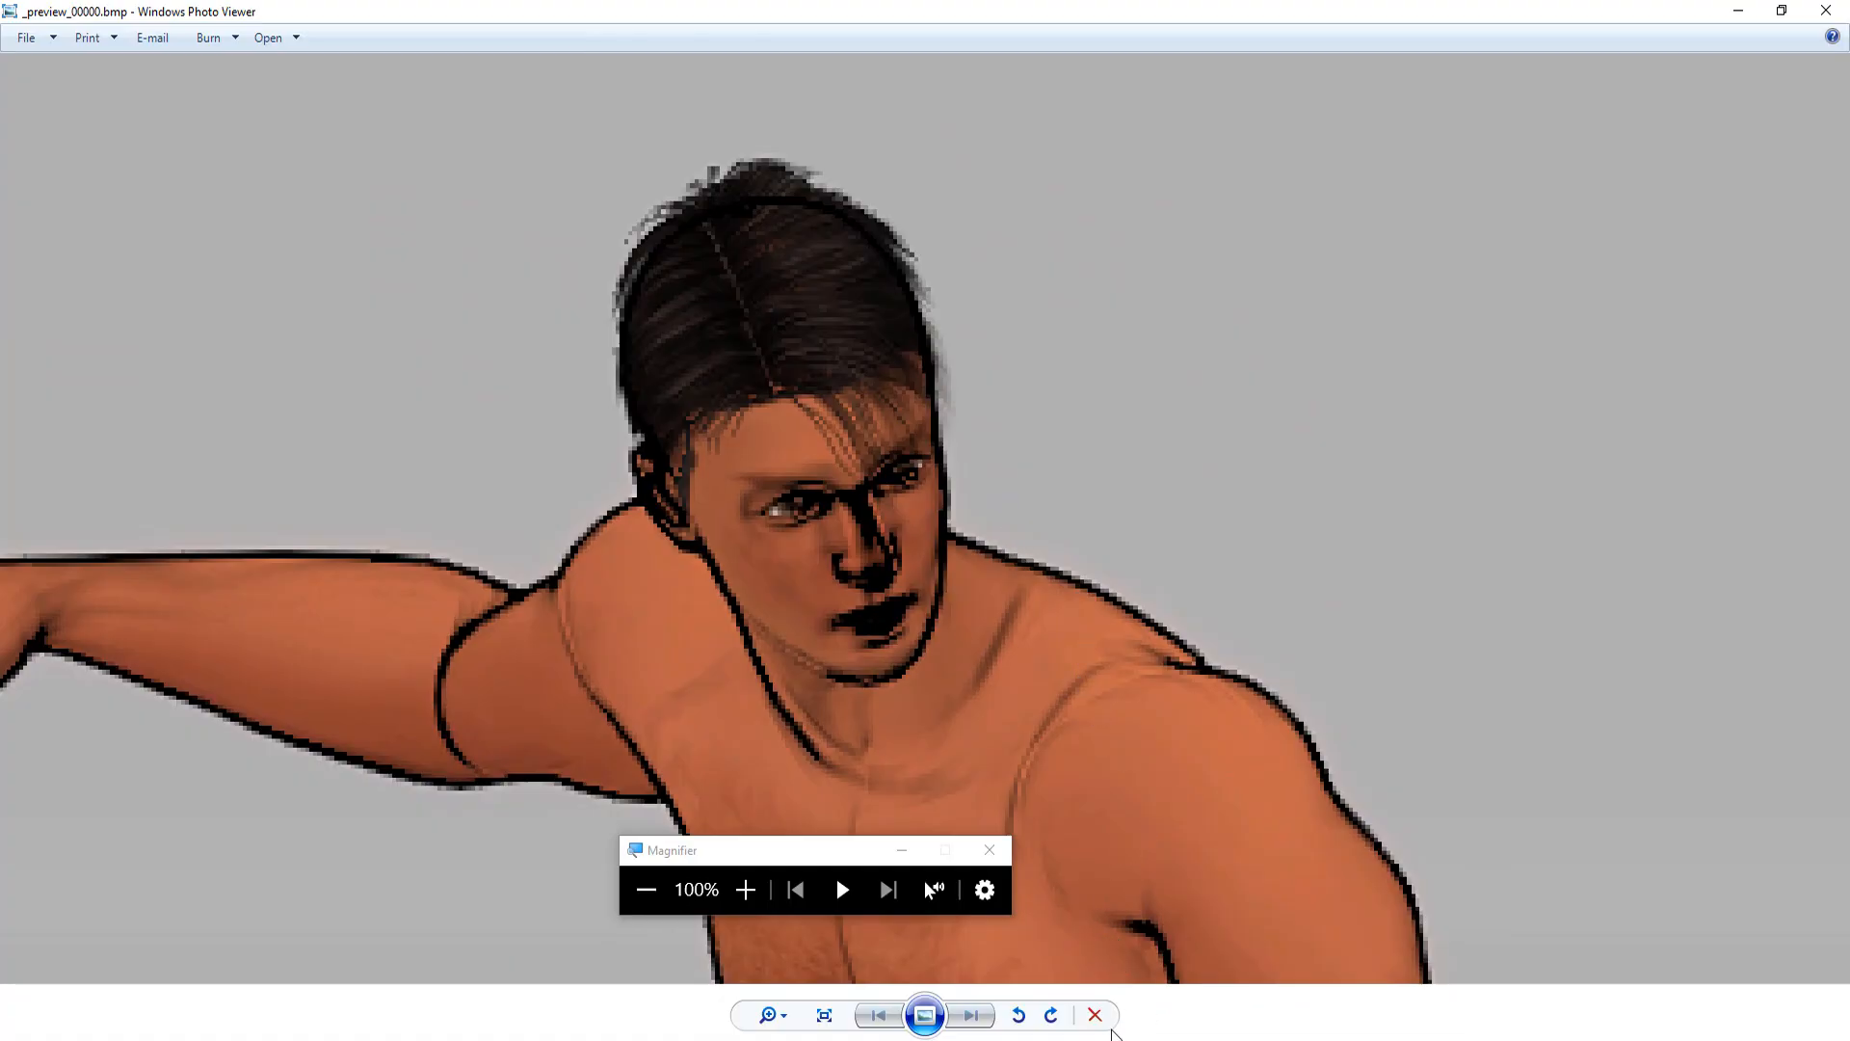
{"action": "left_click", "coordinate": [1097, 1016]}
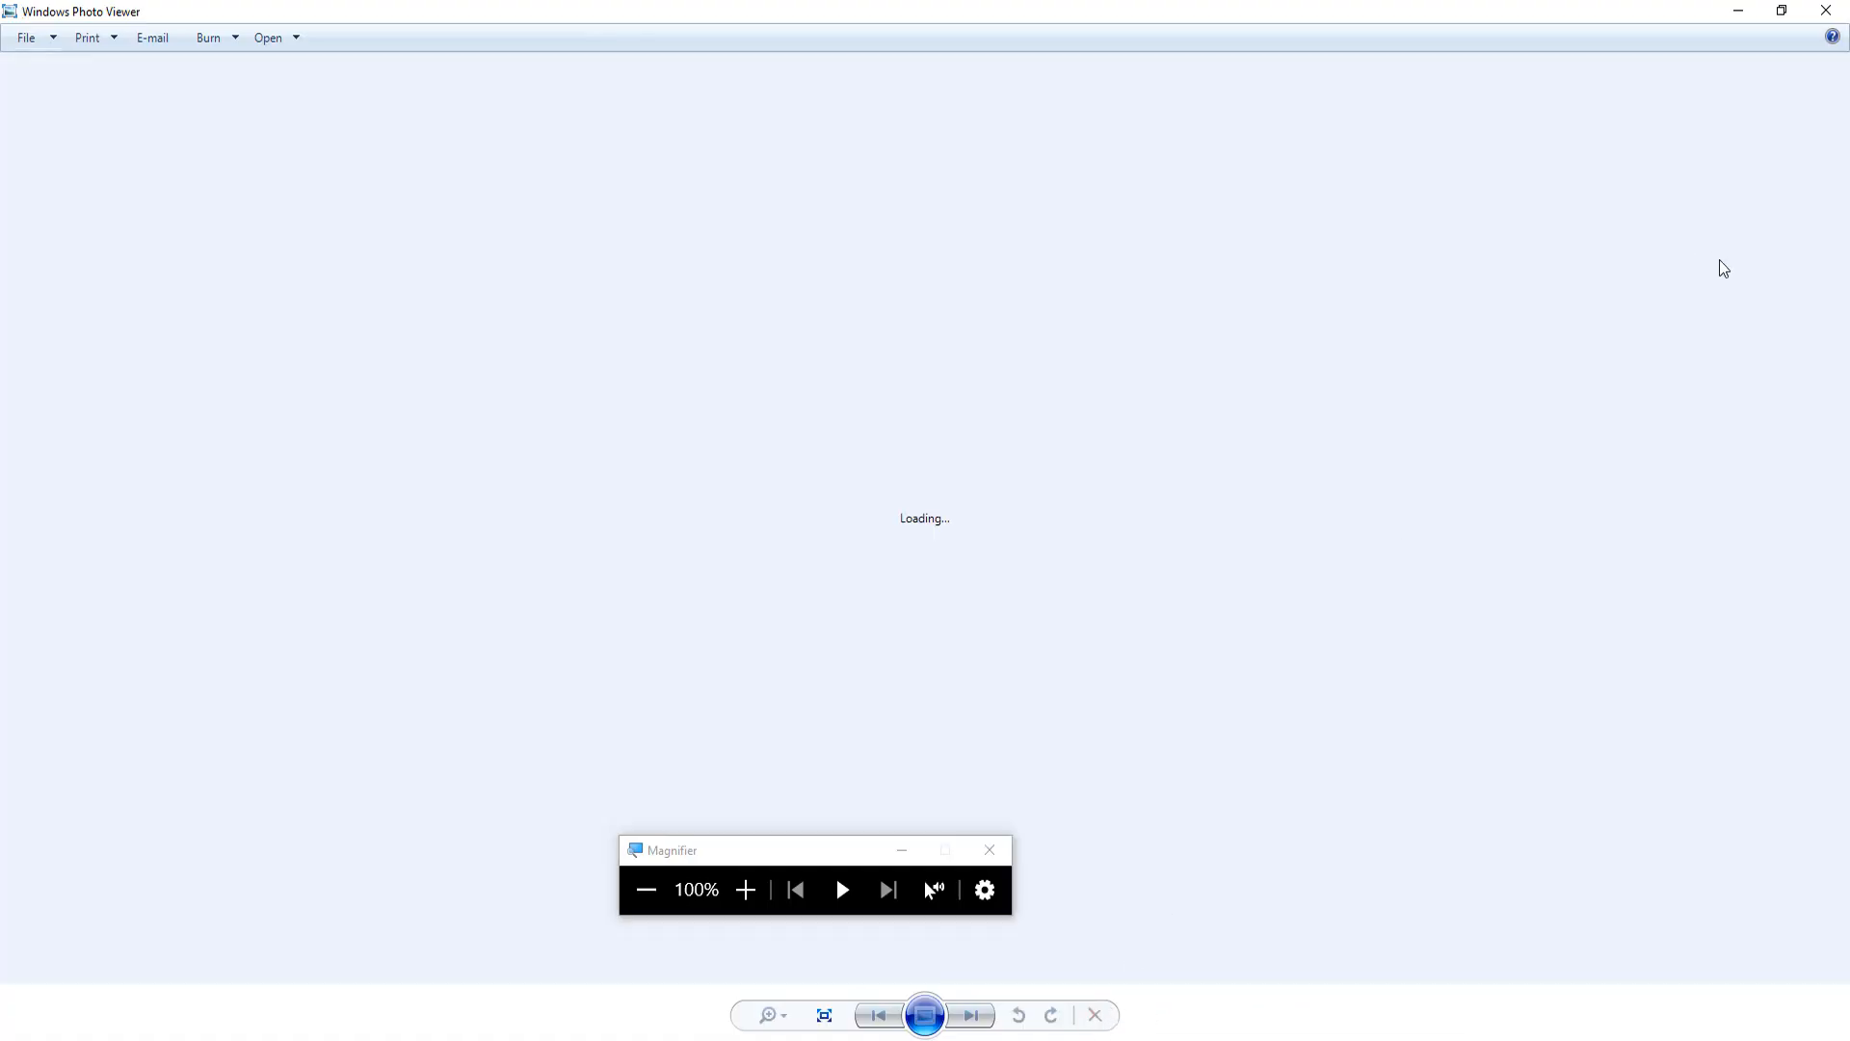
{"action": "left_click", "coordinate": [1826, 10]}
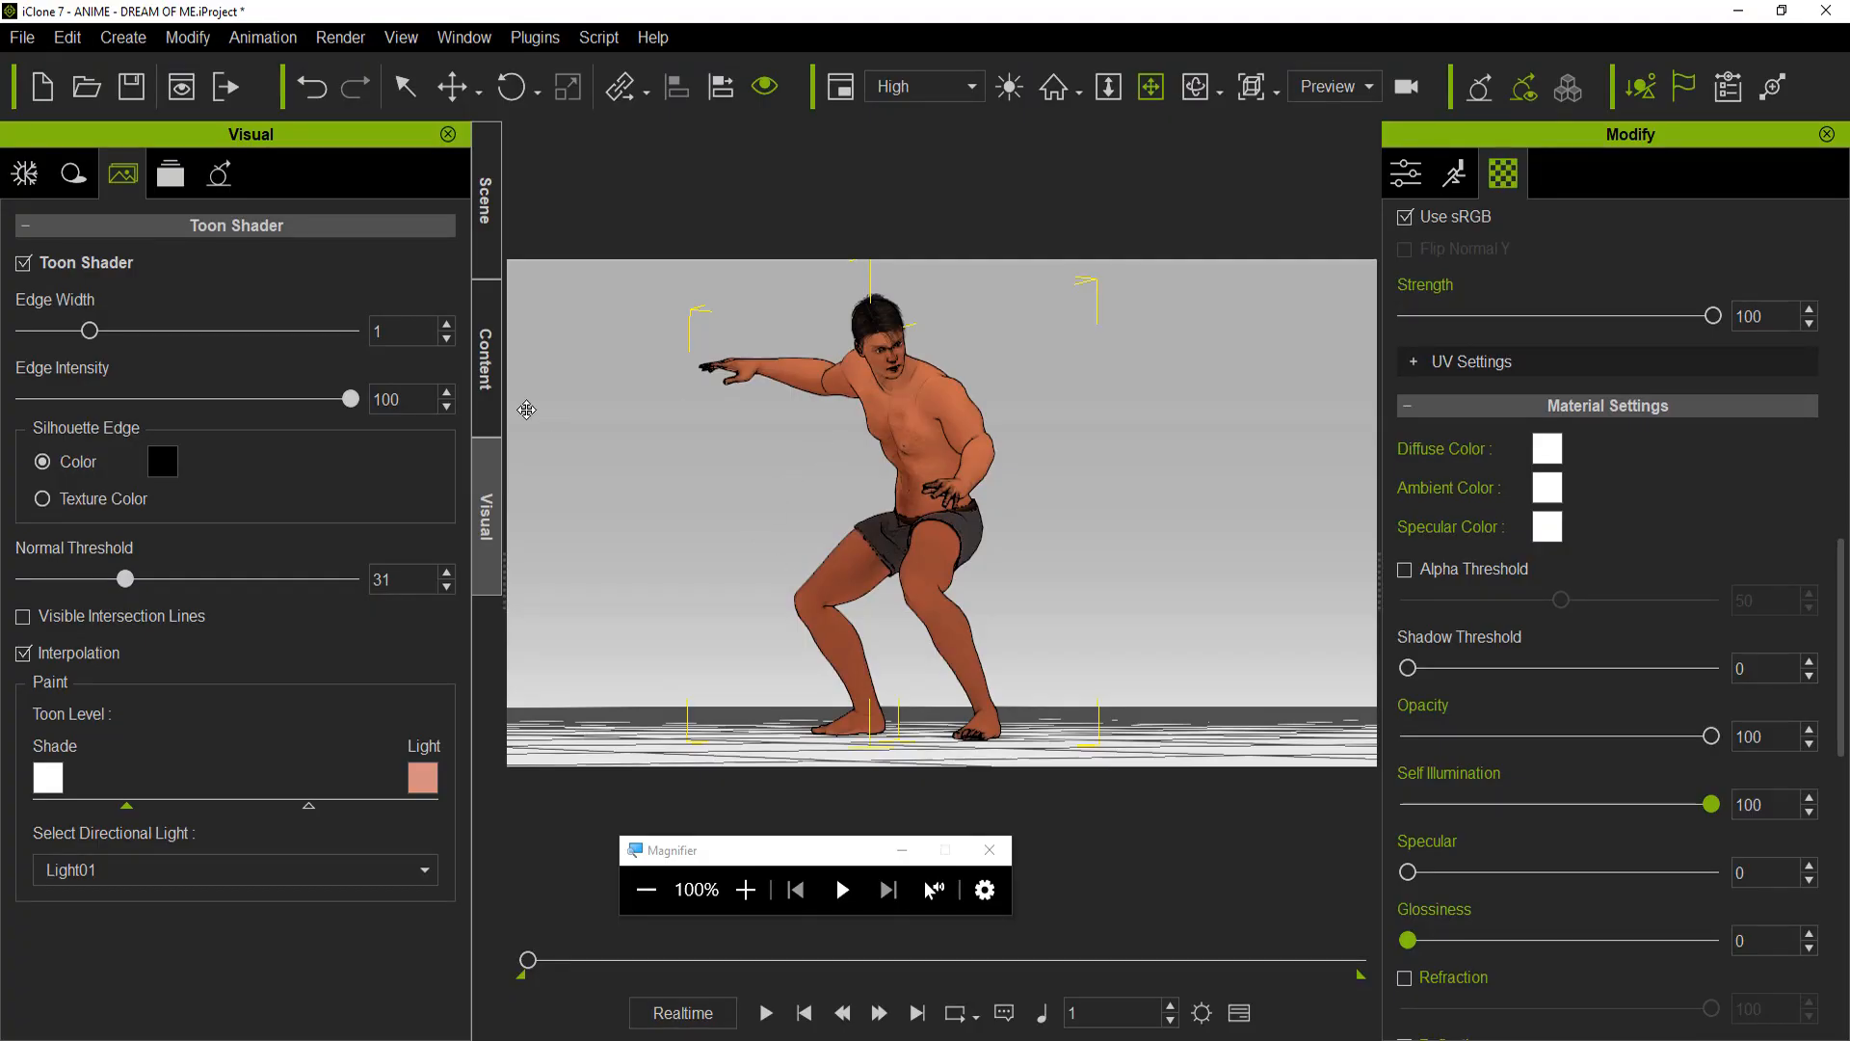
Set the Toon Shader's edge intensity to 80
{"action": "double_click", "coordinate": [430, 400]}
{"action": "type", "text": "80"}
{"action": "key", "text": "Return"}
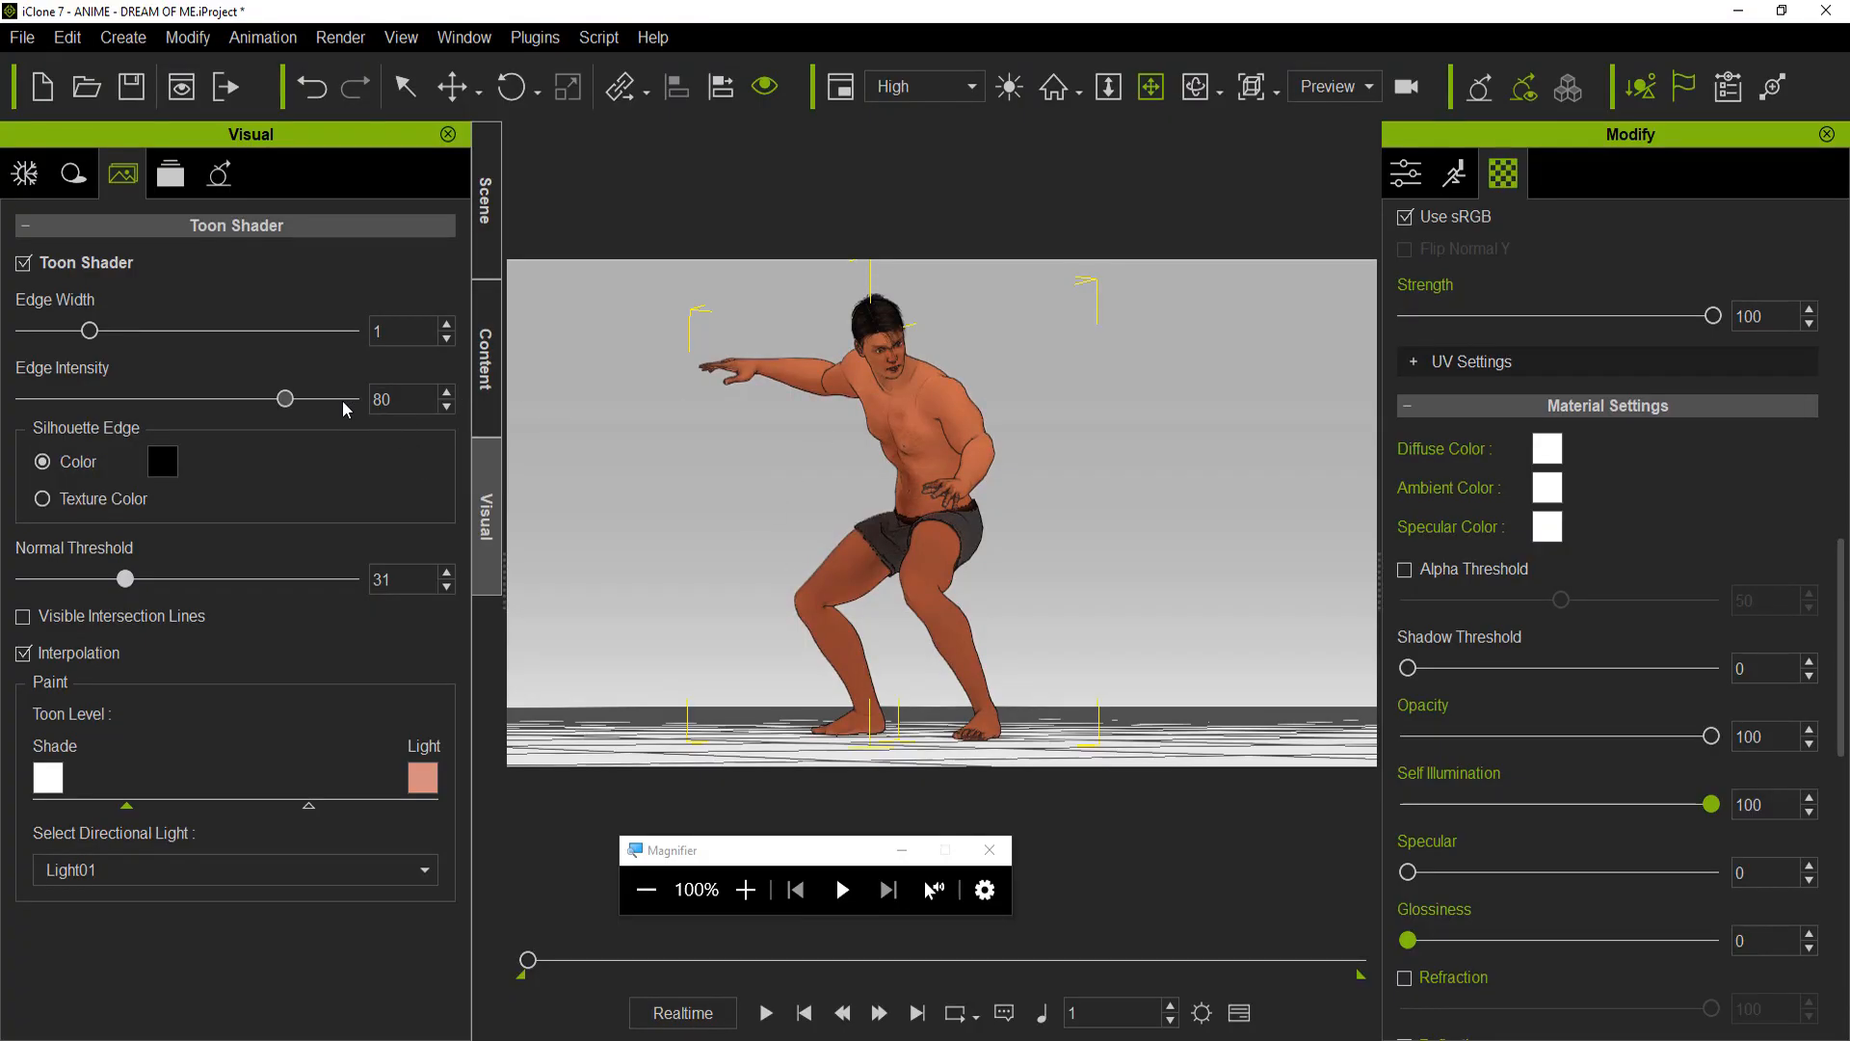
Render a new full-body preview, check the outlines on the hand, chest and face, and discard the image
{"action": "left_click", "coordinate": [181, 104]}
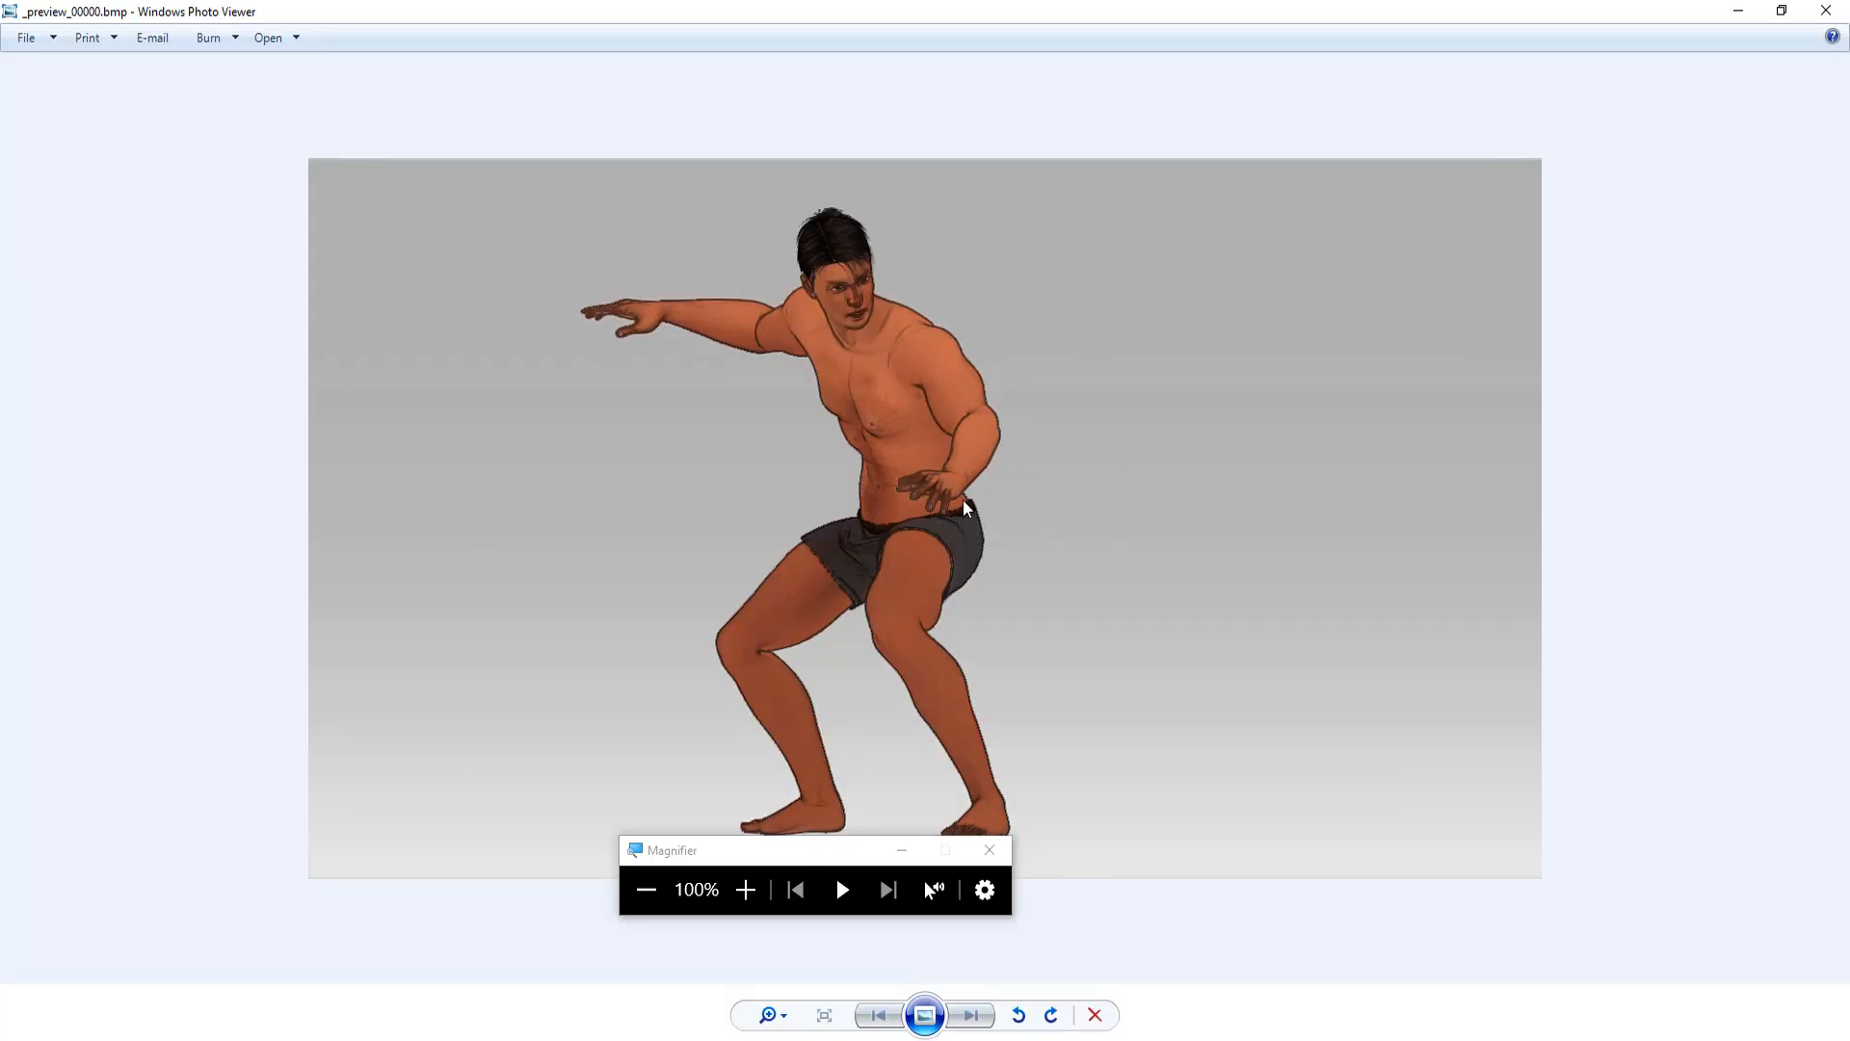
{"action": "scroll", "coordinate": [1035, 477], "scroll_direction": "up", "scroll_amount": 3}
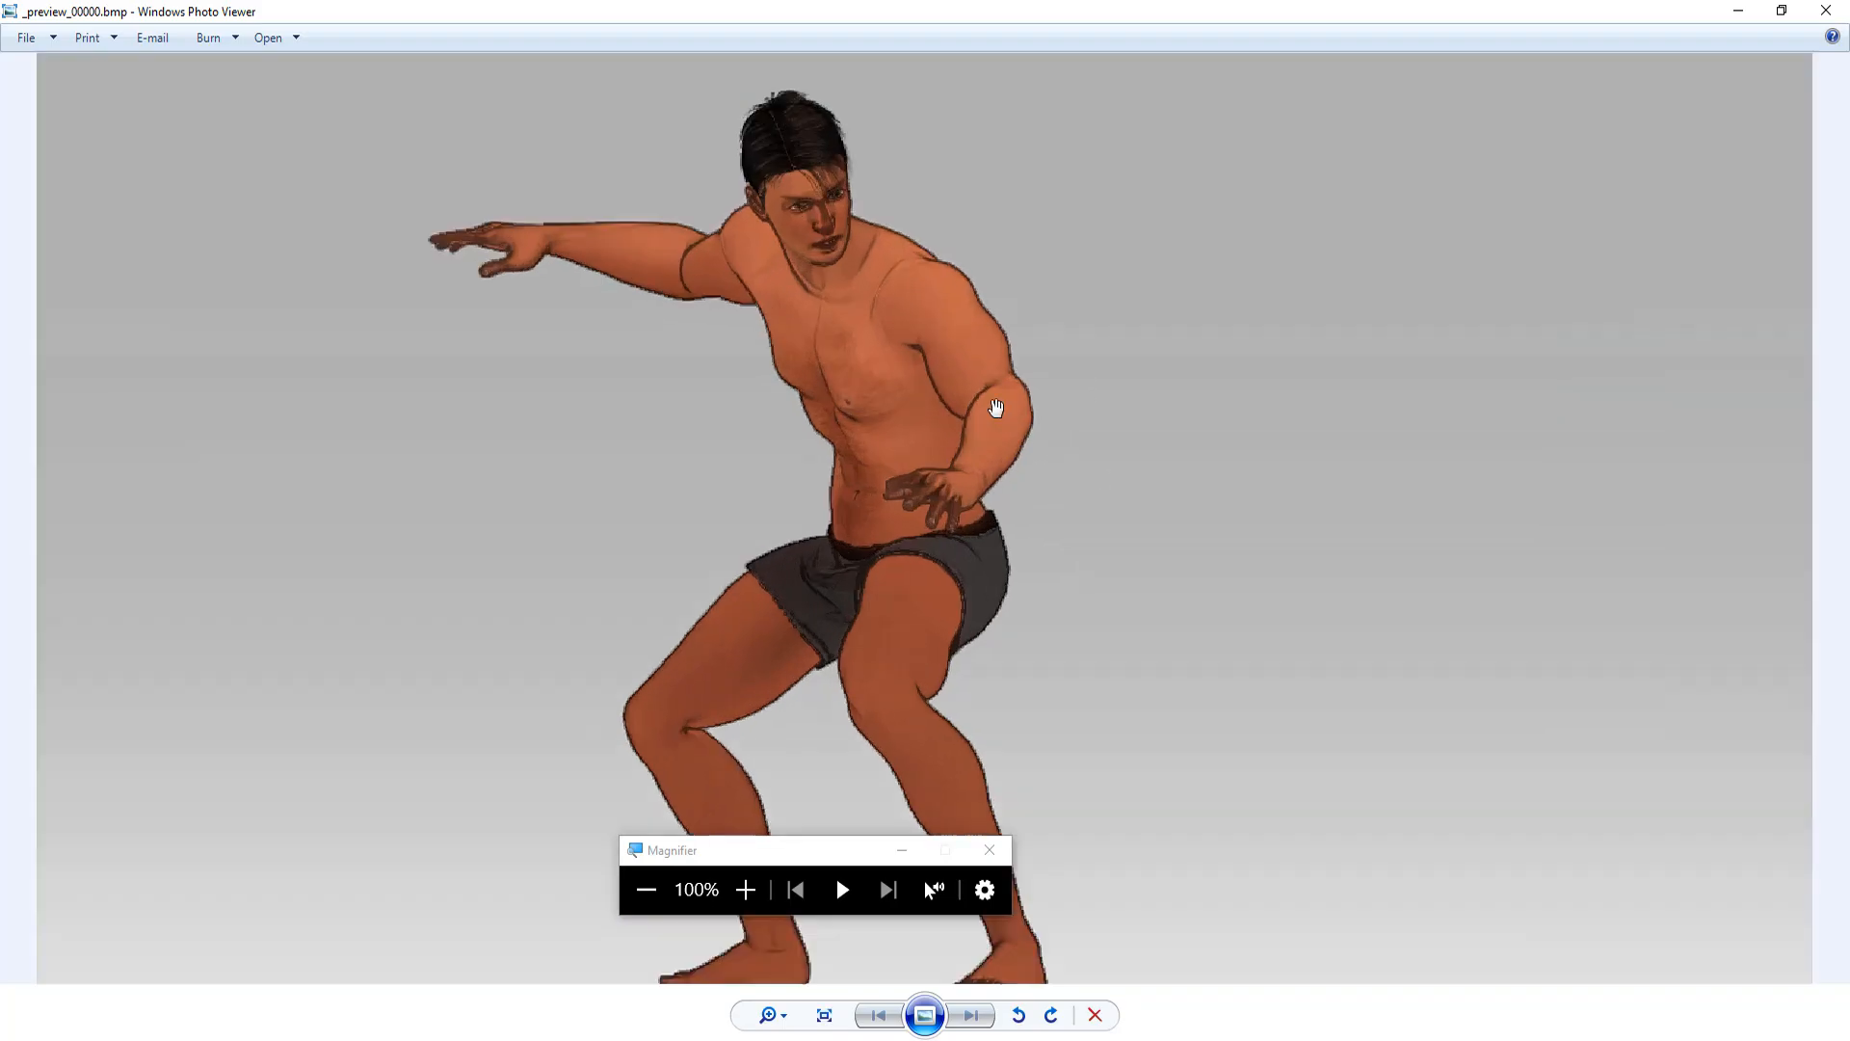
{"action": "scroll", "coordinate": [964, 374], "scroll_direction": "up", "scroll_amount": 3}
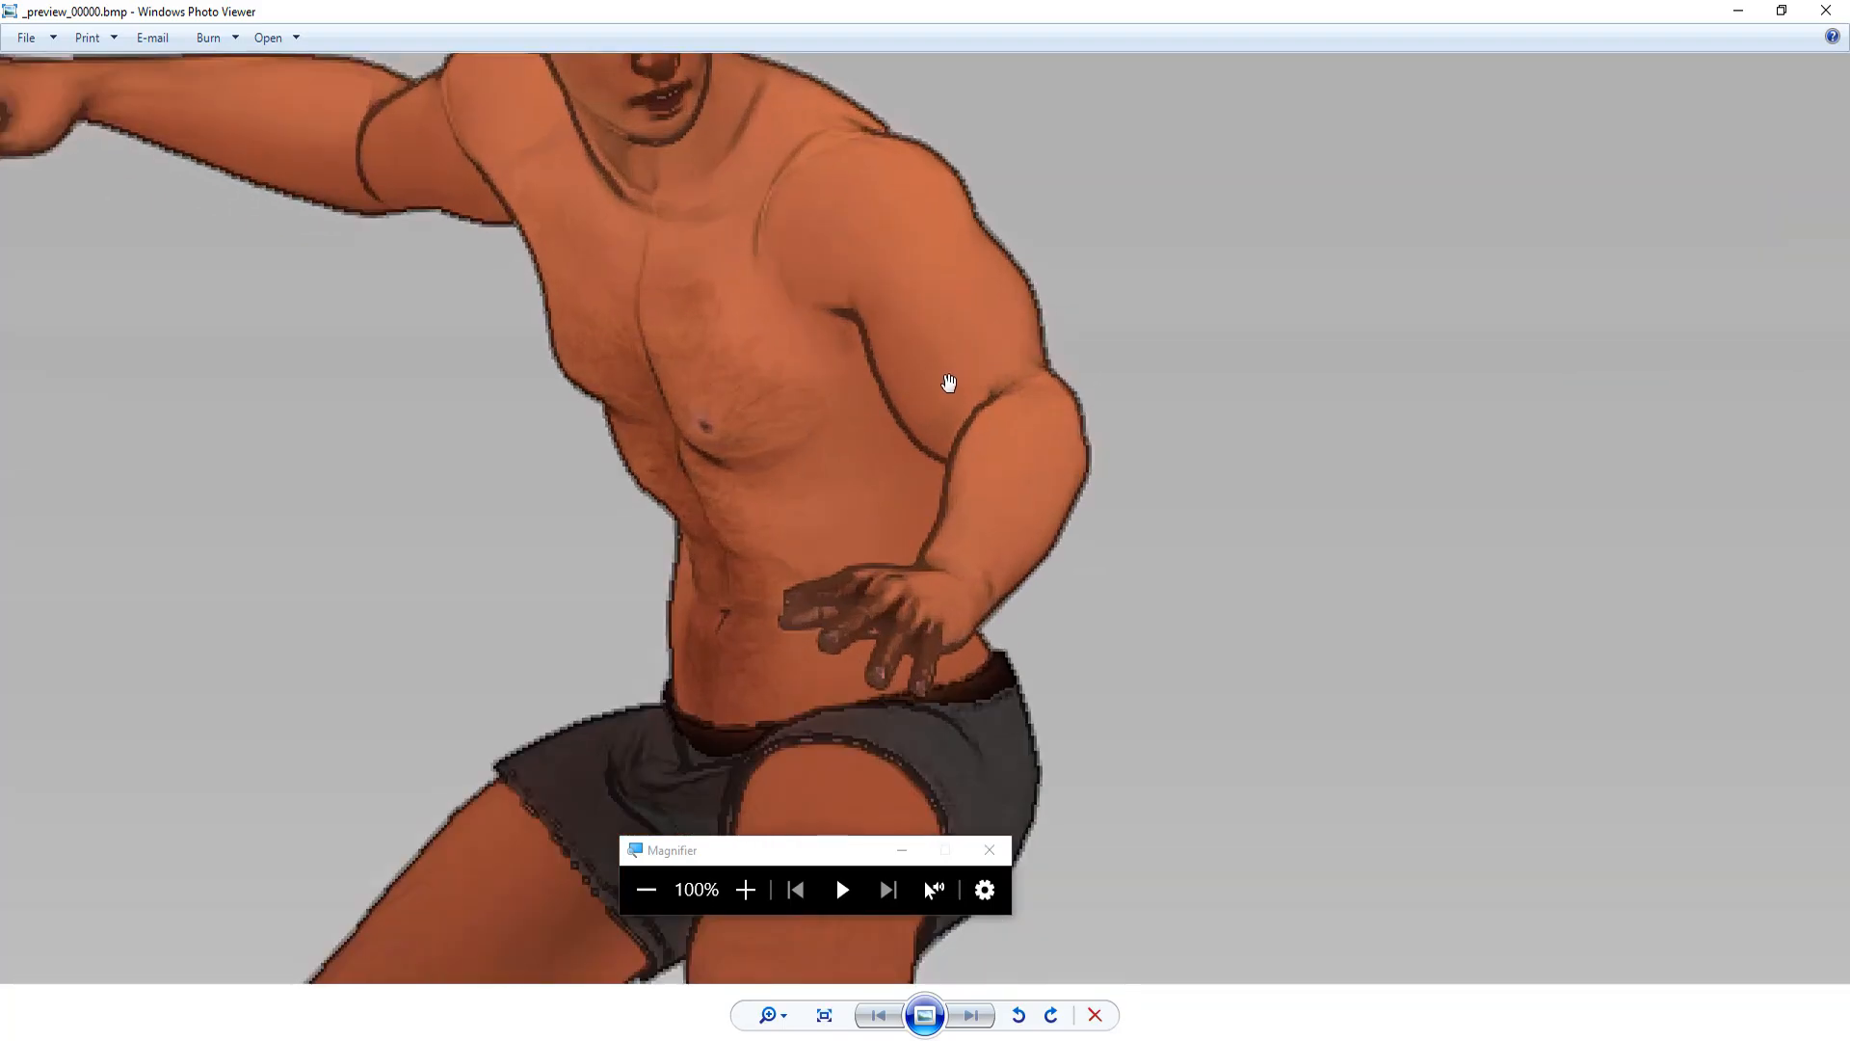
{"action": "left_click_drag", "start_coordinate": [826, 339], "coordinate": [1046, 676]}
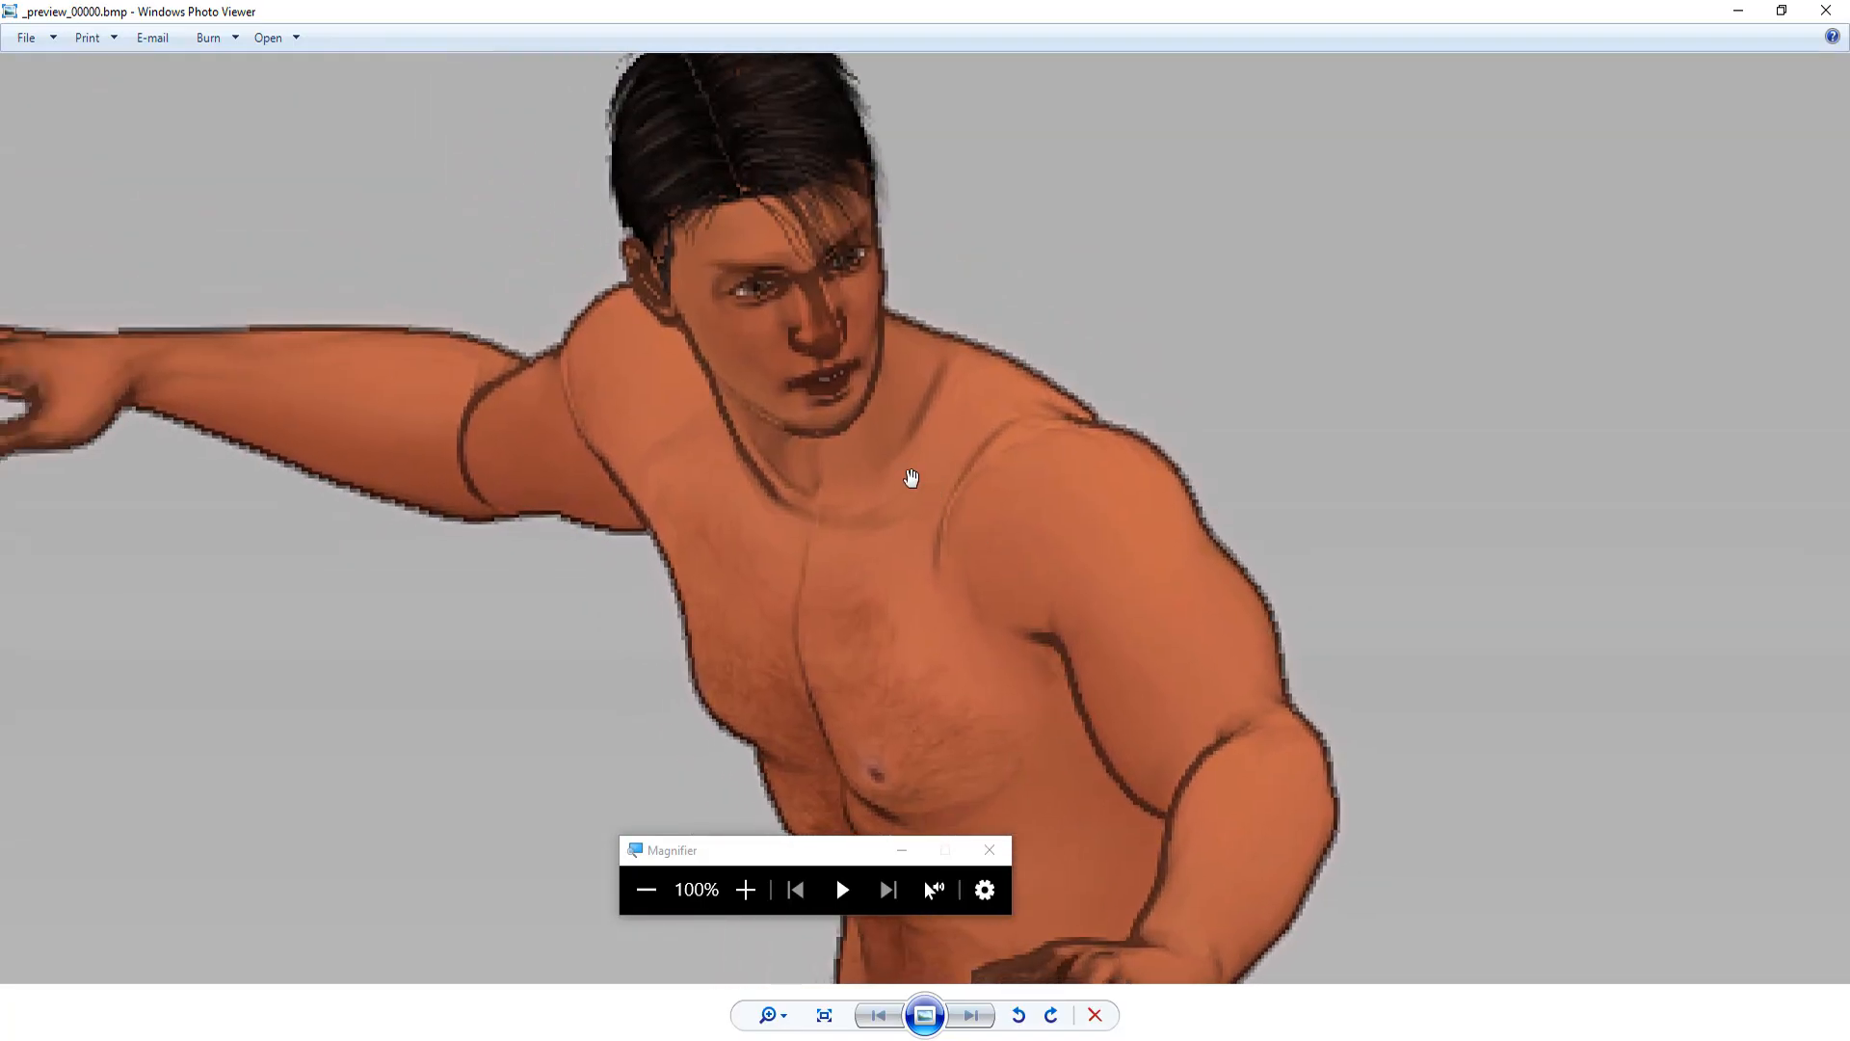
{"action": "scroll", "coordinate": [926, 422], "scroll_direction": "up", "scroll_amount": 2}
{"action": "left_click_drag", "start_coordinate": [925, 413], "coordinate": [1025, 495]}
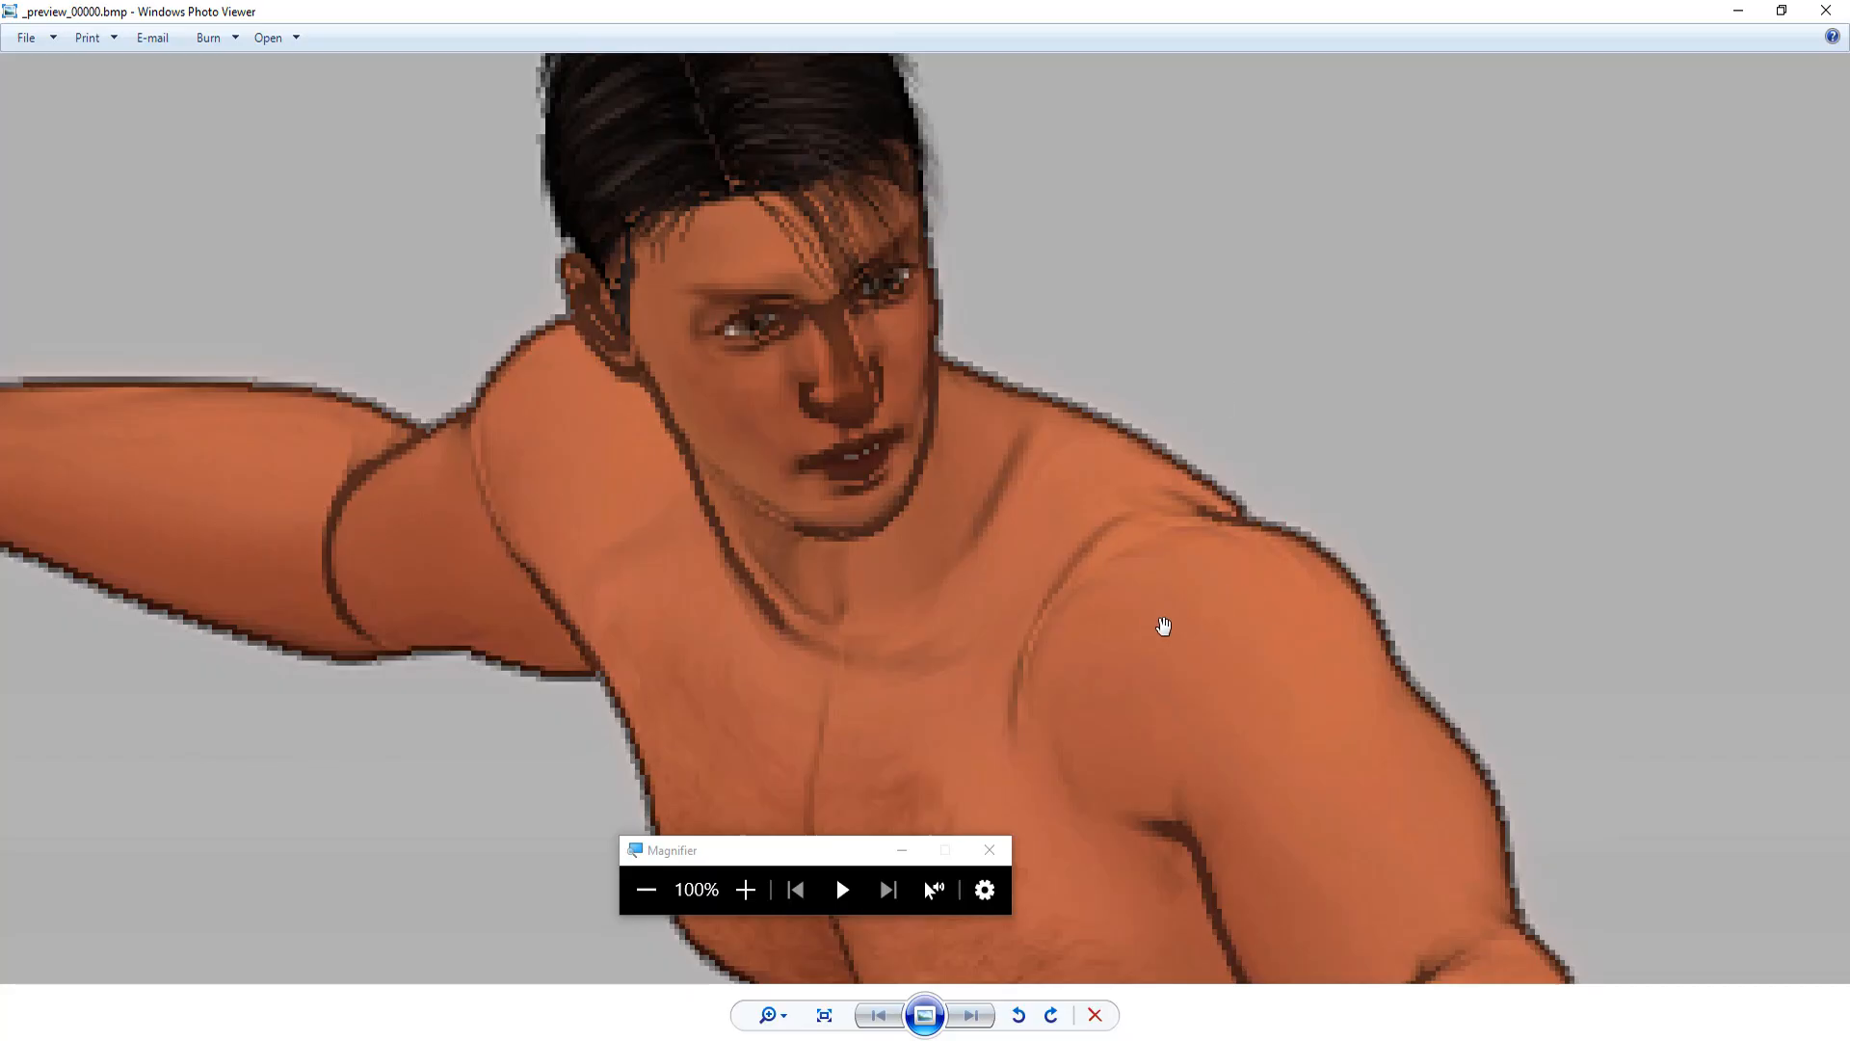
{"action": "left_click", "coordinate": [1099, 1015]}
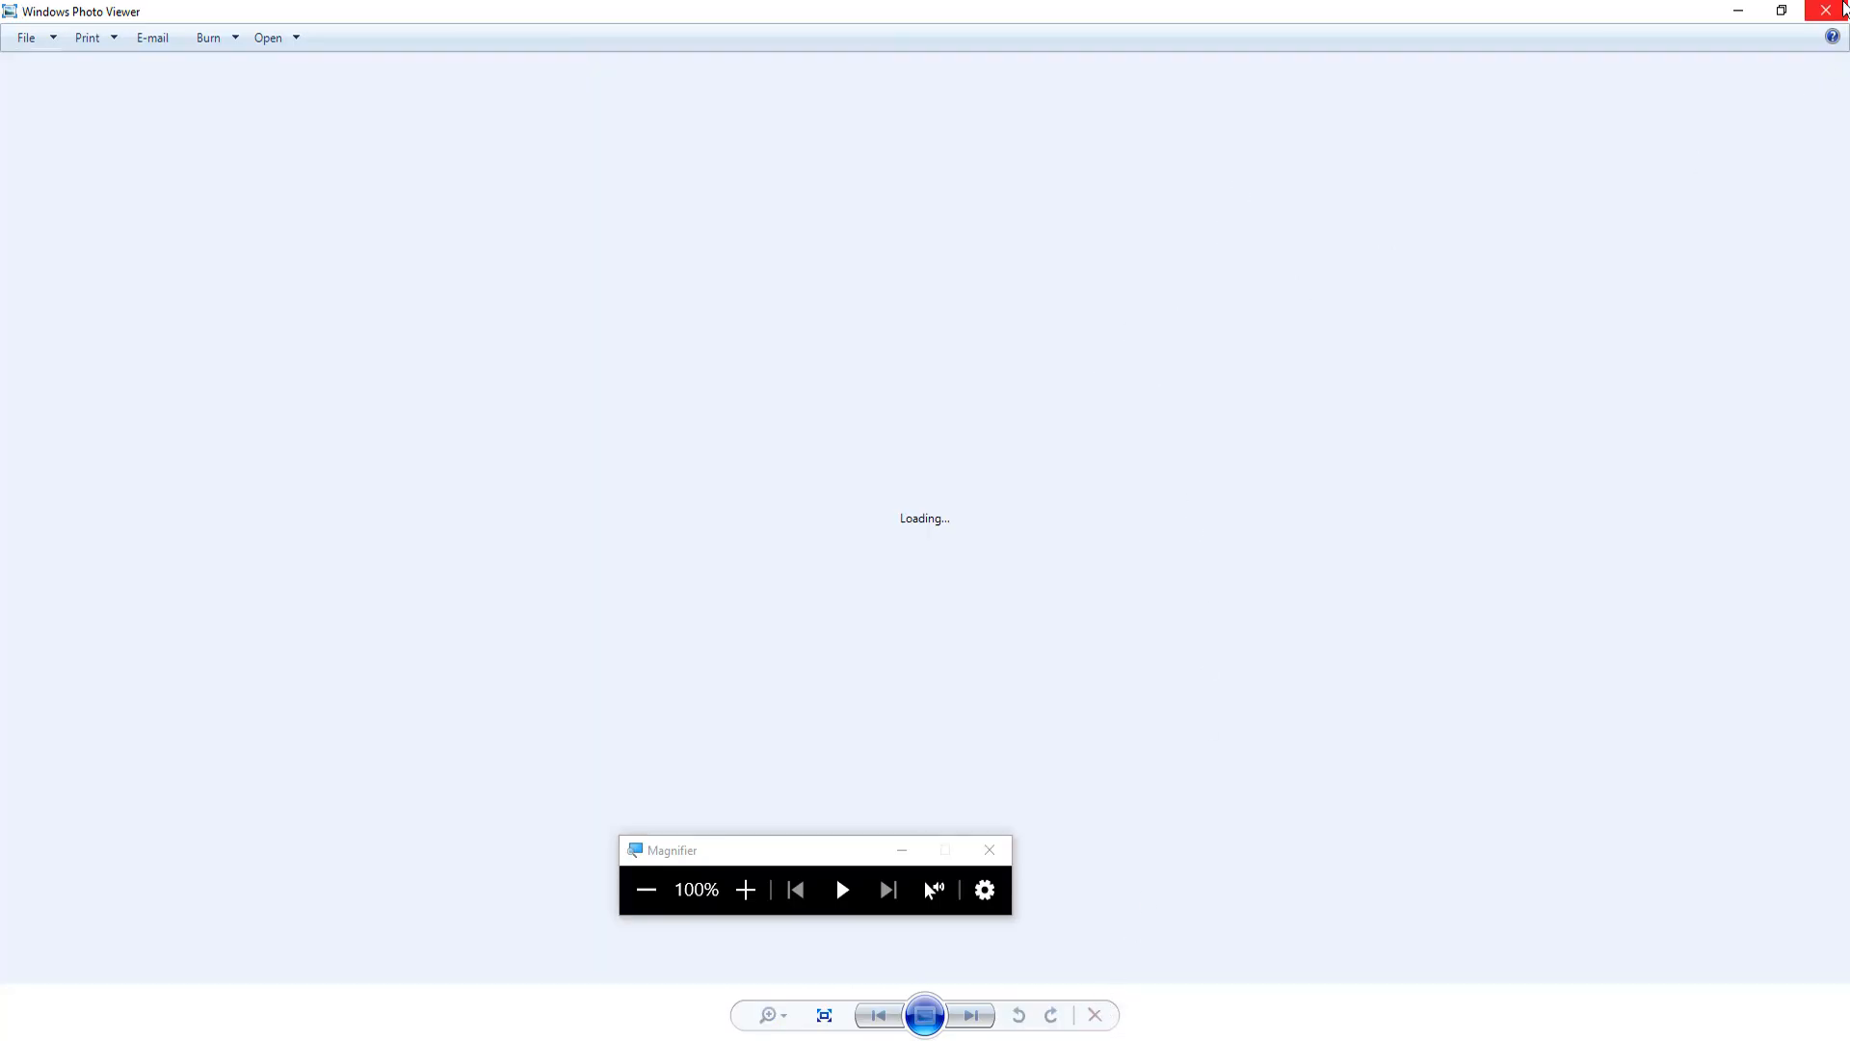
{"action": "left_click", "coordinate": [1826, 11]}
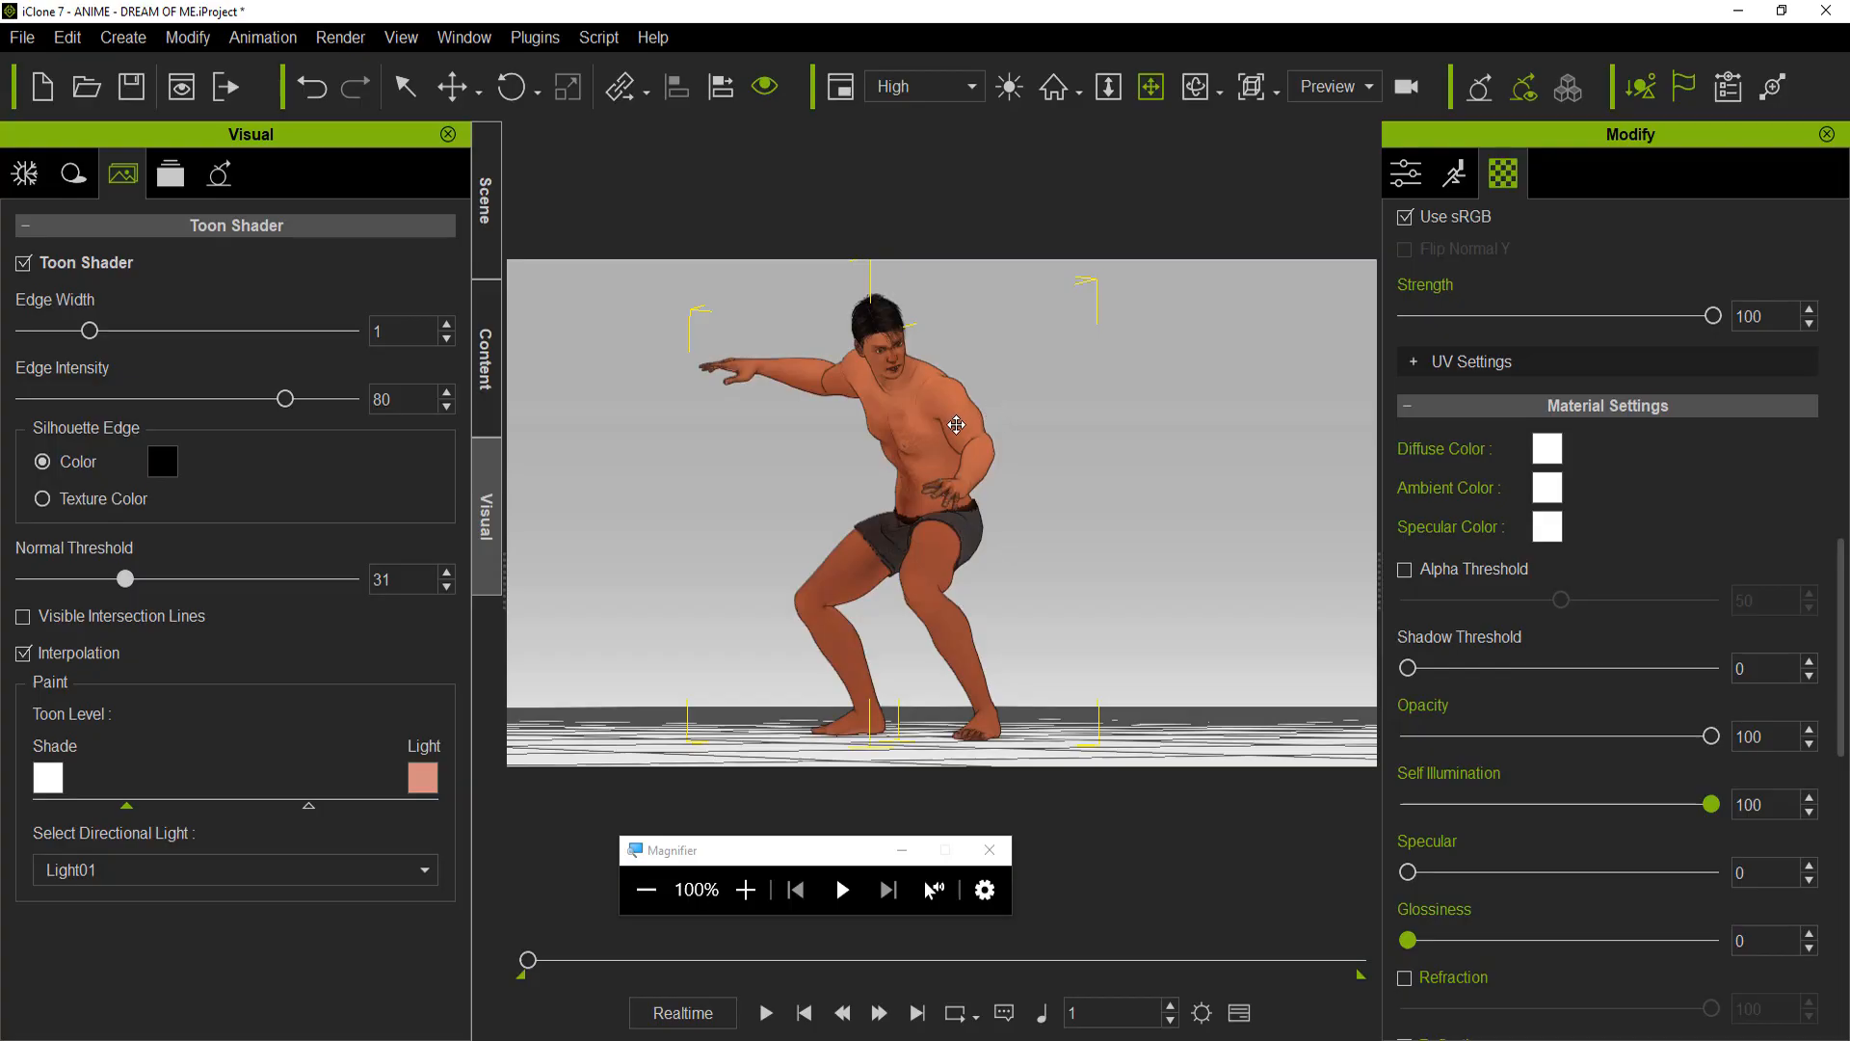
Render a preview with the character framed from the waist up and inspect the outlines around the face and shoulders
{"action": "scroll", "coordinate": [949, 421], "scroll_direction": "up", "scroll_amount": 5}
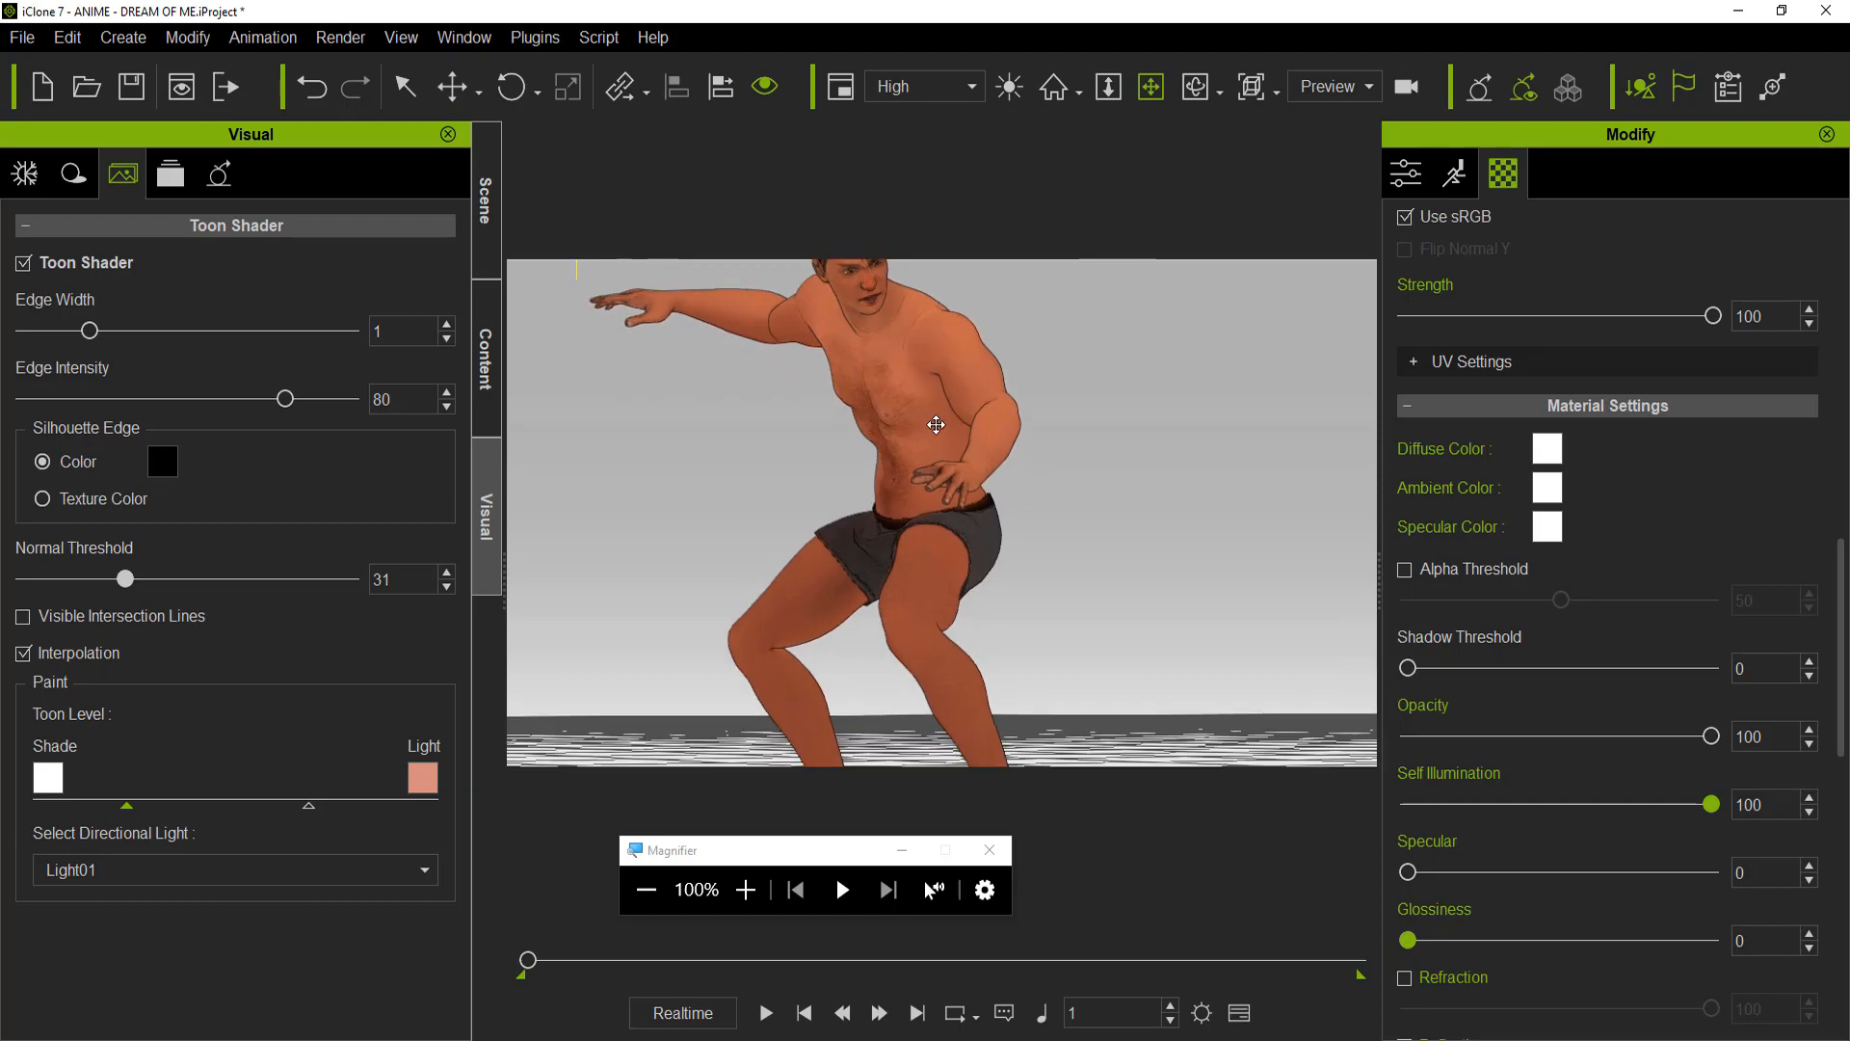
{"action": "scroll", "coordinate": [935, 424], "scroll_direction": "up", "scroll_amount": 4}
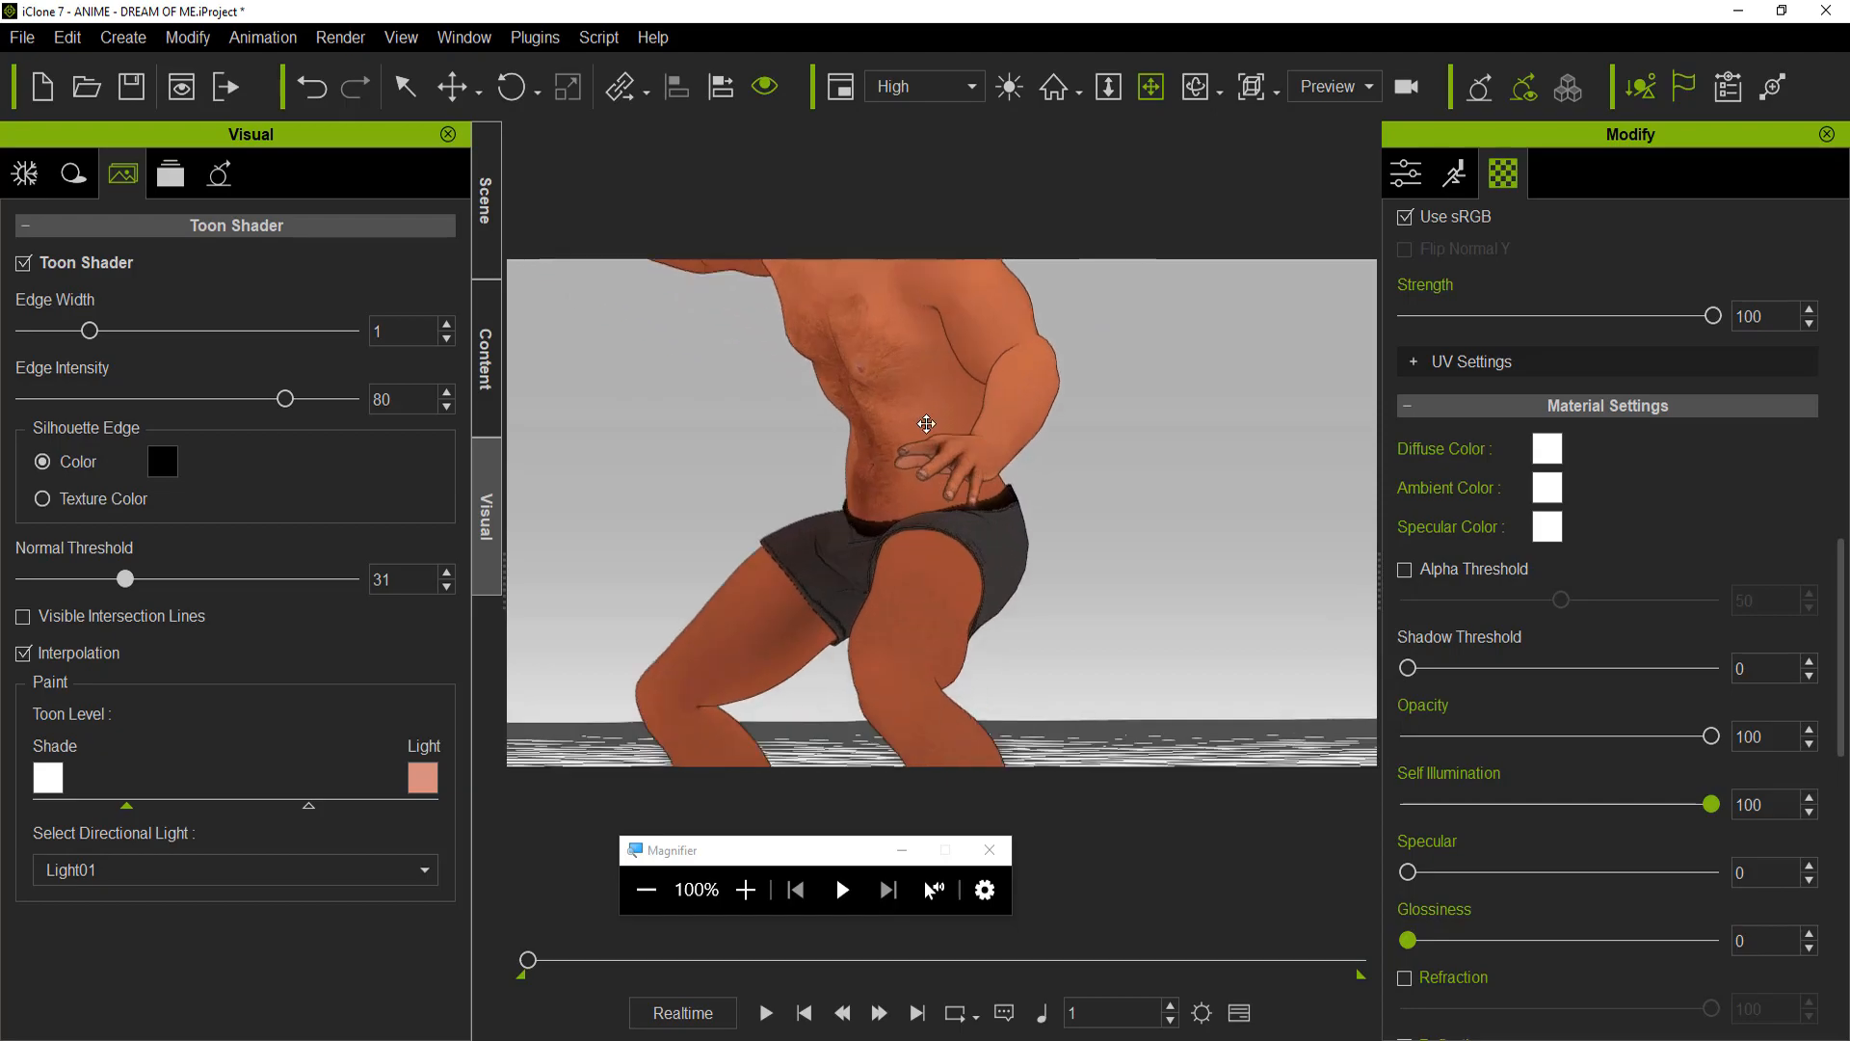
{"action": "scroll", "coordinate": [947, 579], "scroll_direction": "down", "scroll_amount": 2}
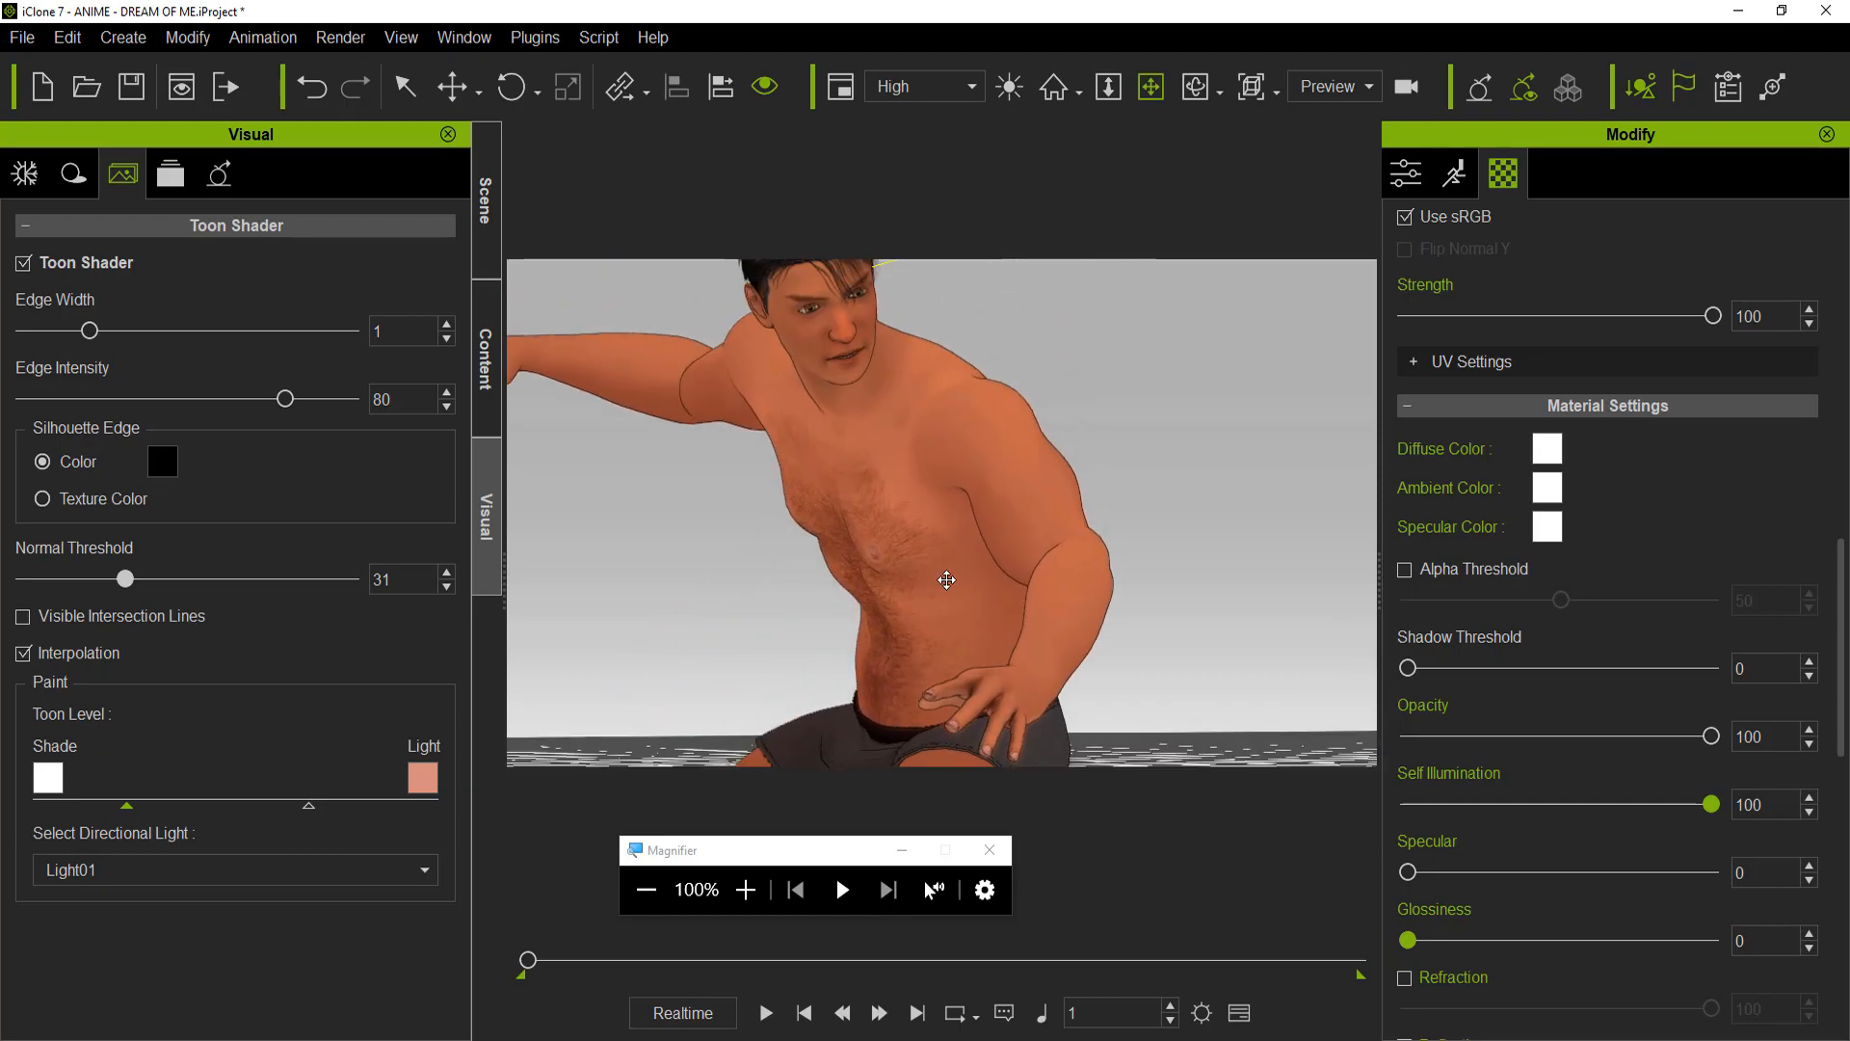
{"action": "scroll", "coordinate": [971, 457], "scroll_direction": "up", "scroll_amount": 1}
{"action": "left_click_drag", "start_coordinate": [971, 457], "coordinate": [1070, 502]}
{"action": "scroll", "coordinate": [1070, 502], "scroll_direction": "down", "scroll_amount": 2}
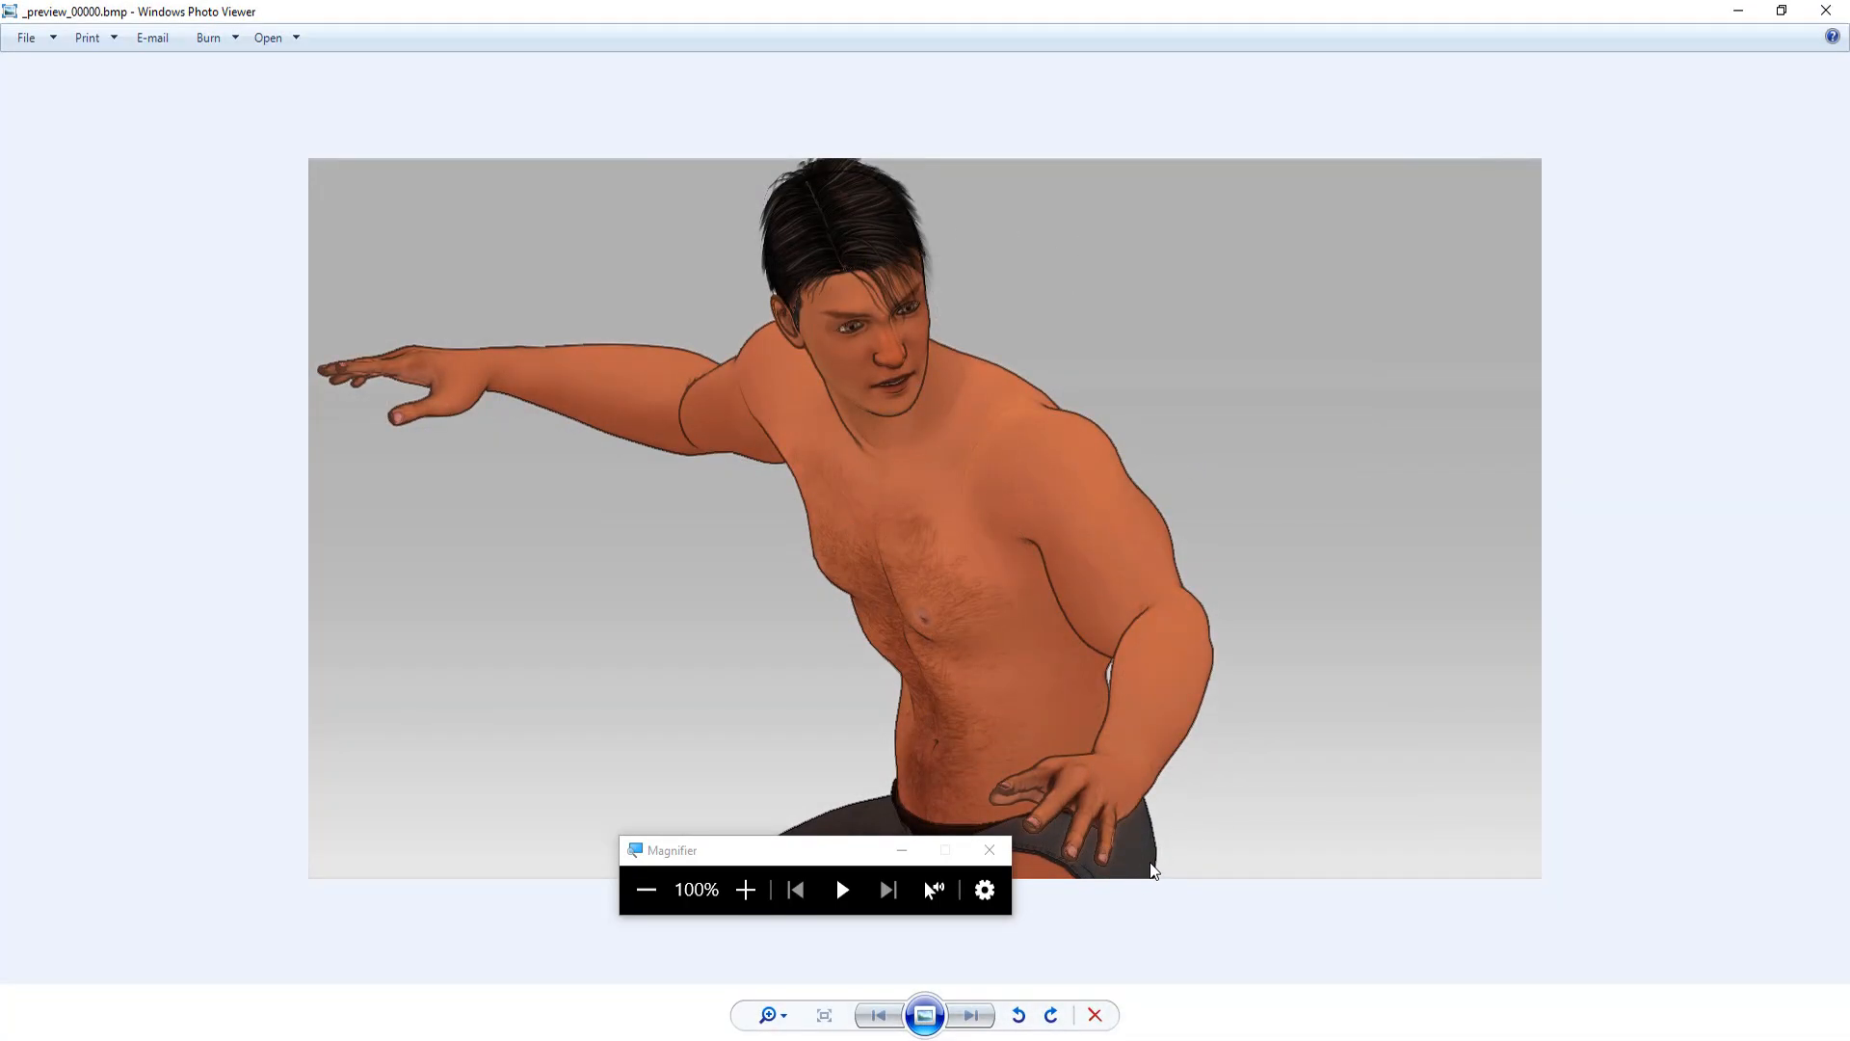
{"action": "scroll", "coordinate": [1101, 386], "scroll_direction": "up", "scroll_amount": 5}
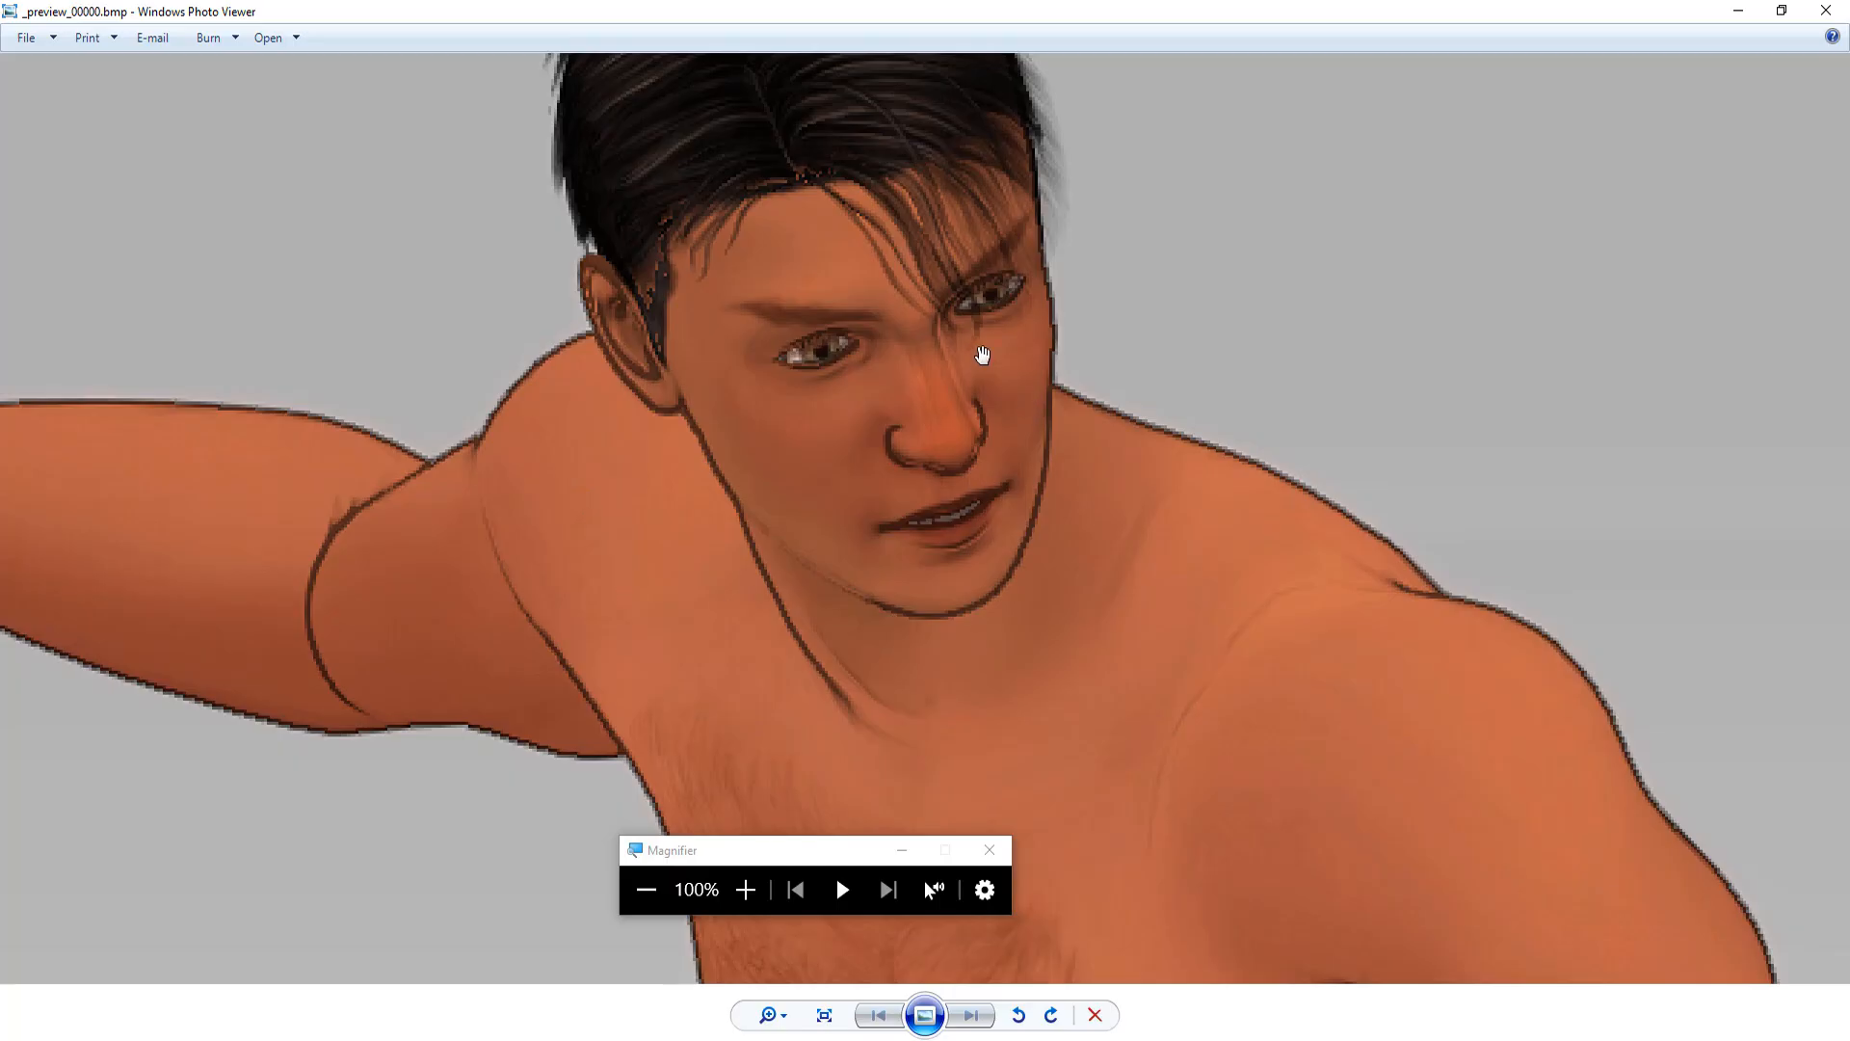
{"action": "left_click", "coordinate": [1826, 11]}
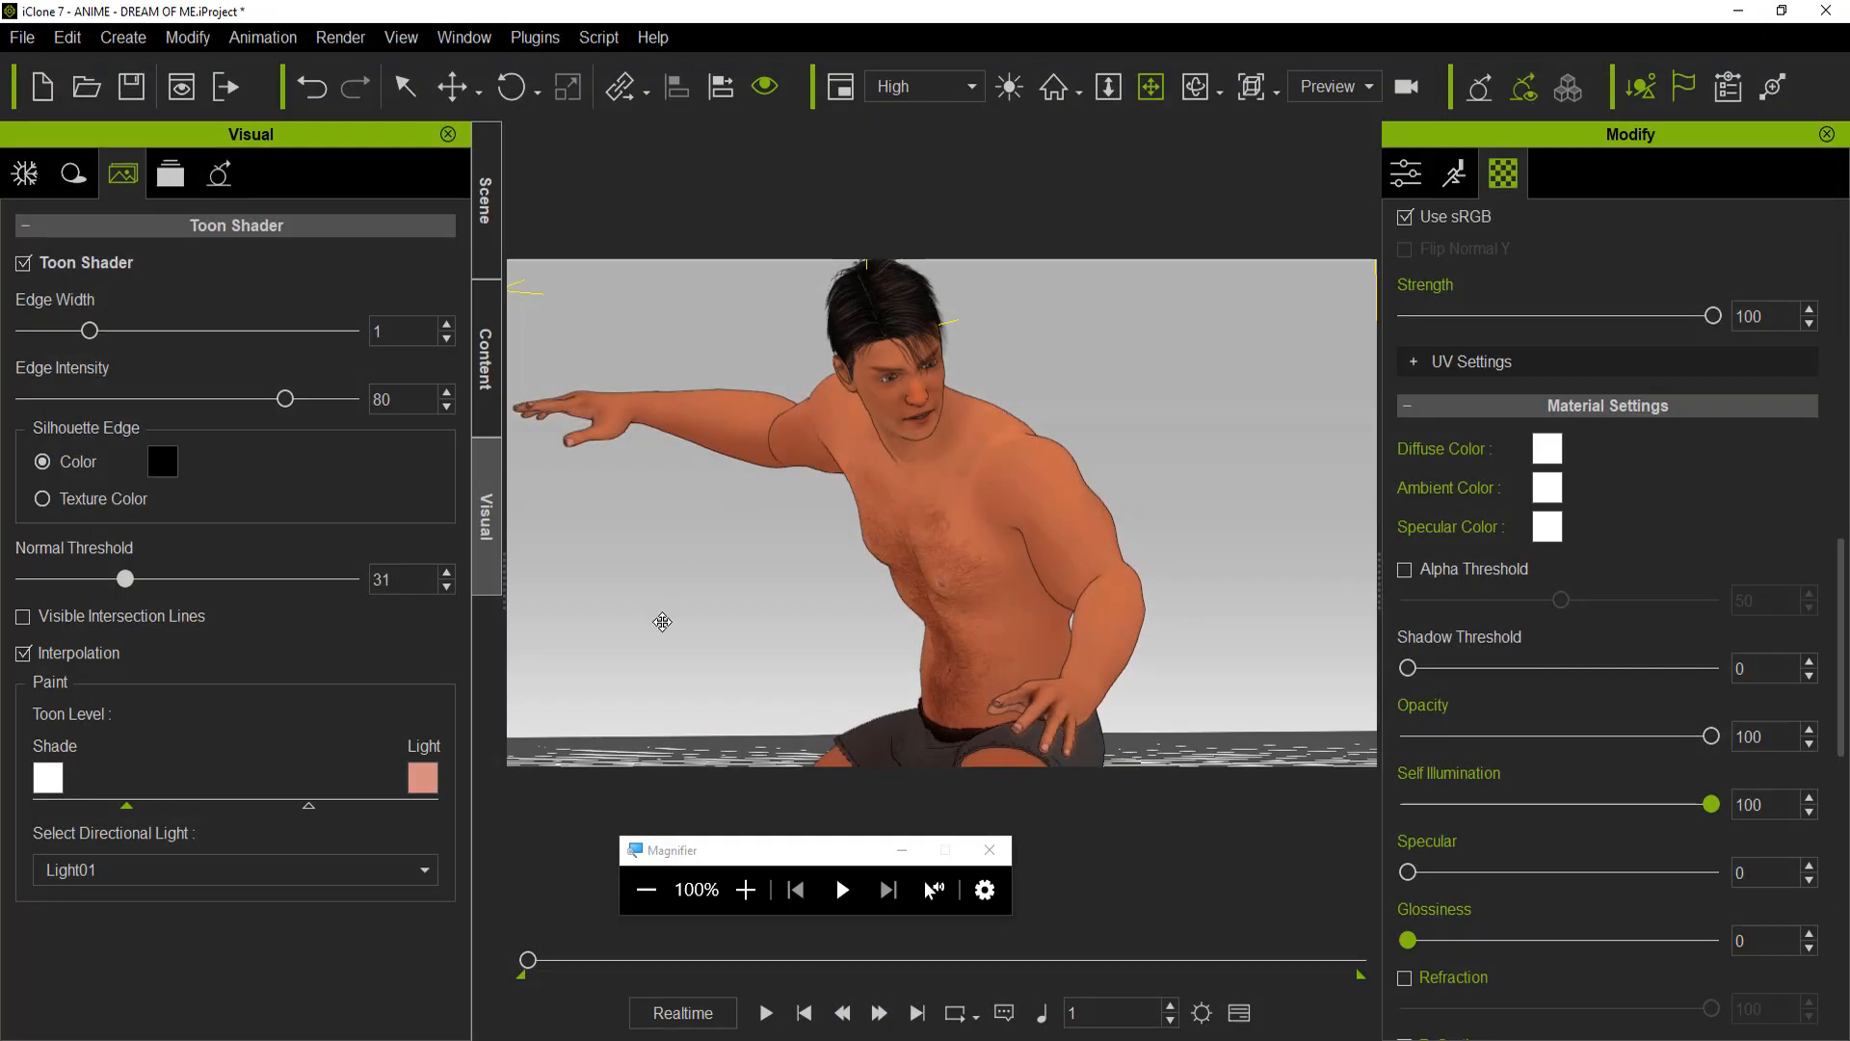
Render a close-up preview of the head and shoulders, inspect the outlines on the face, neck and arm, and close the image
{"action": "left_click_drag", "start_coordinate": [950, 442], "coordinate": [1007, 563]}
{"action": "scroll", "coordinate": [1058, 564], "scroll_direction": "up", "scroll_amount": 5}
{"action": "scroll", "coordinate": [1057, 563], "scroll_direction": "up", "scroll_amount": 3}
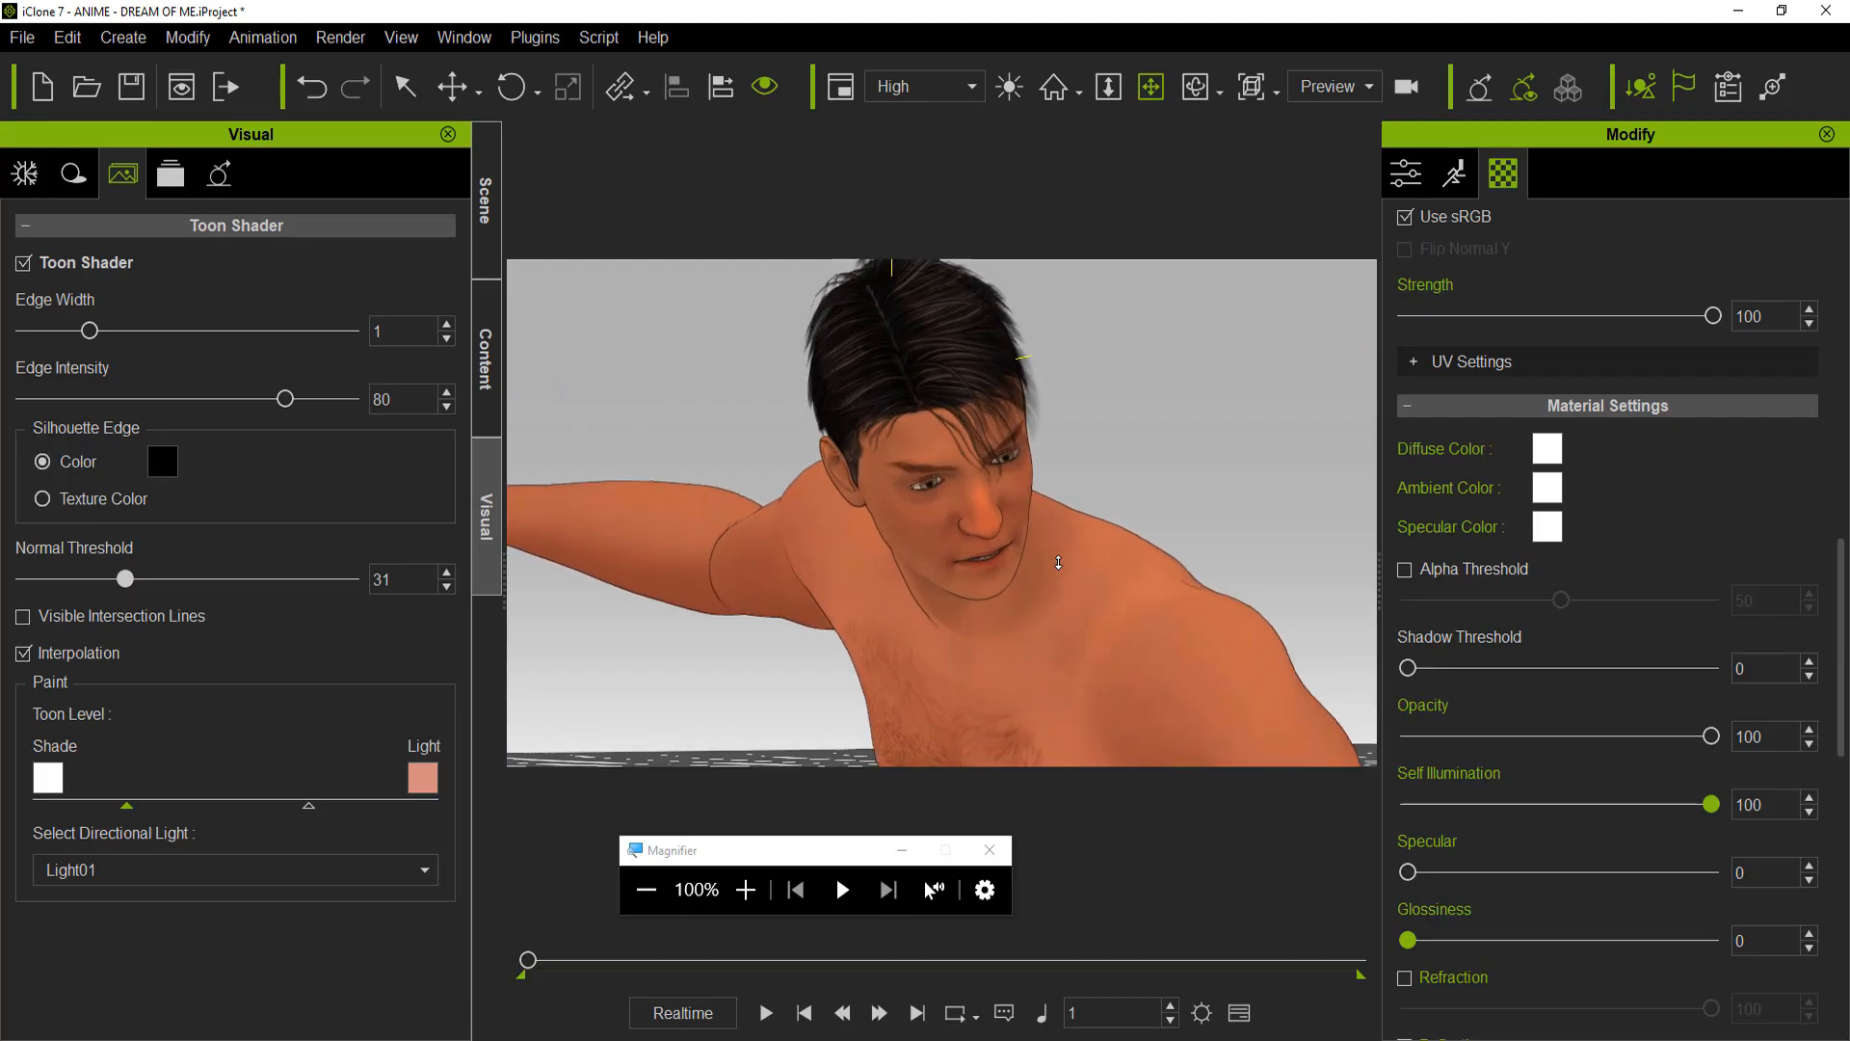
{"action": "scroll", "coordinate": [1058, 562], "scroll_direction": "down", "scroll_amount": 2}
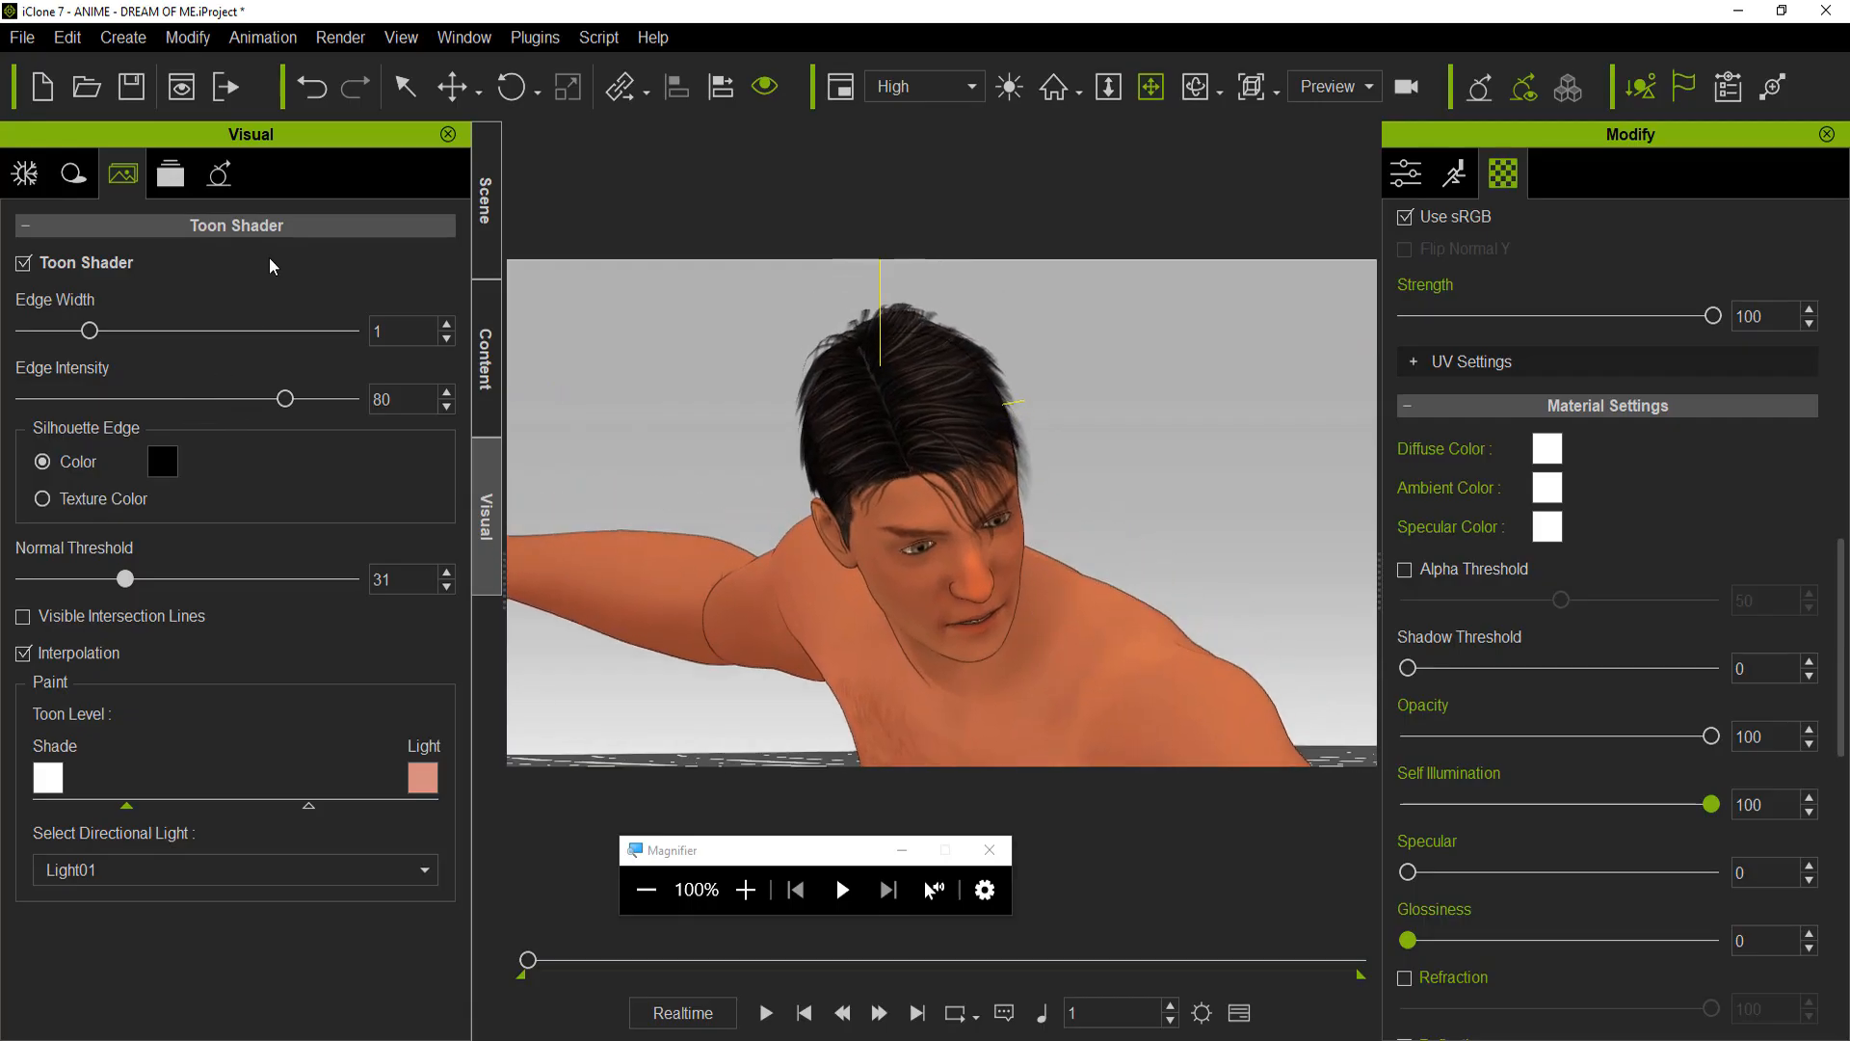
{"action": "left_click", "coordinate": [193, 93]}
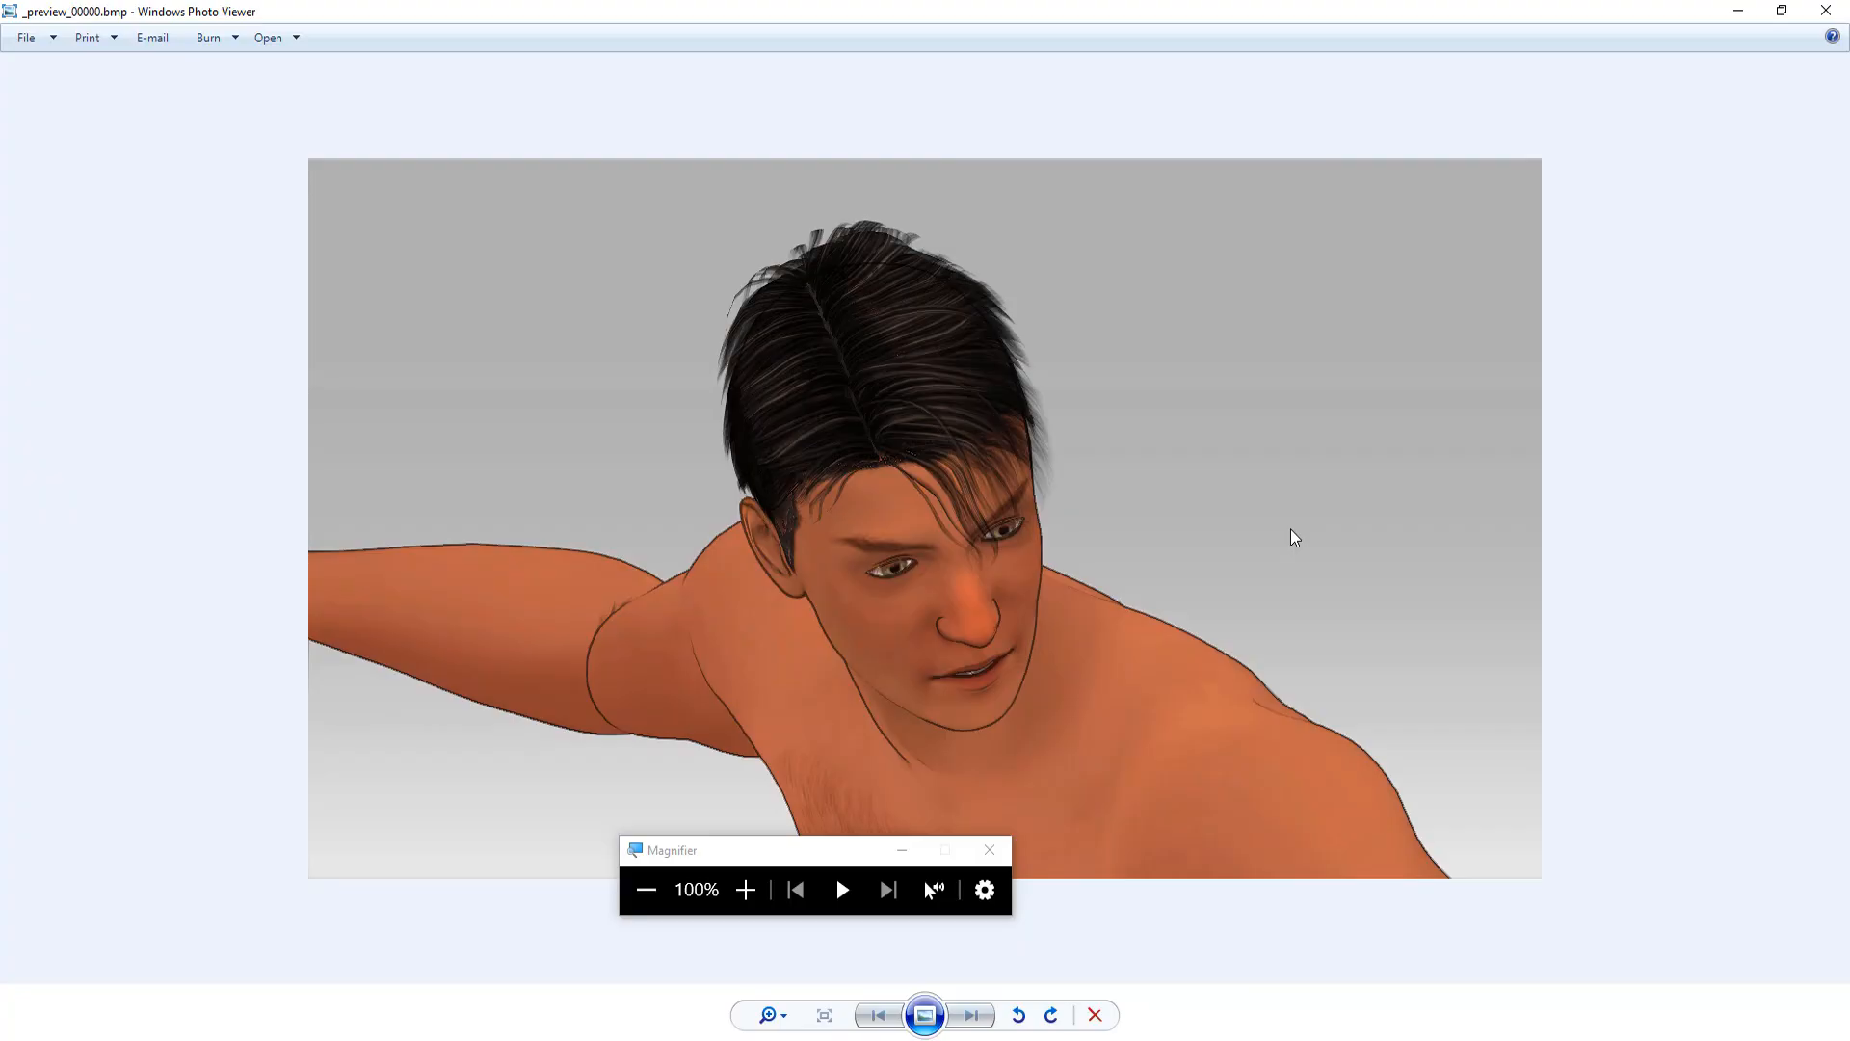
{"action": "scroll", "coordinate": [1293, 590], "scroll_direction": "up", "scroll_amount": 3}
{"action": "left_click_drag", "start_coordinate": [1152, 644], "coordinate": [1199, 591]}
{"action": "left_click", "coordinate": [806, 861]}
{"action": "left_click_drag", "start_coordinate": [806, 861], "coordinate": [455, 915]}
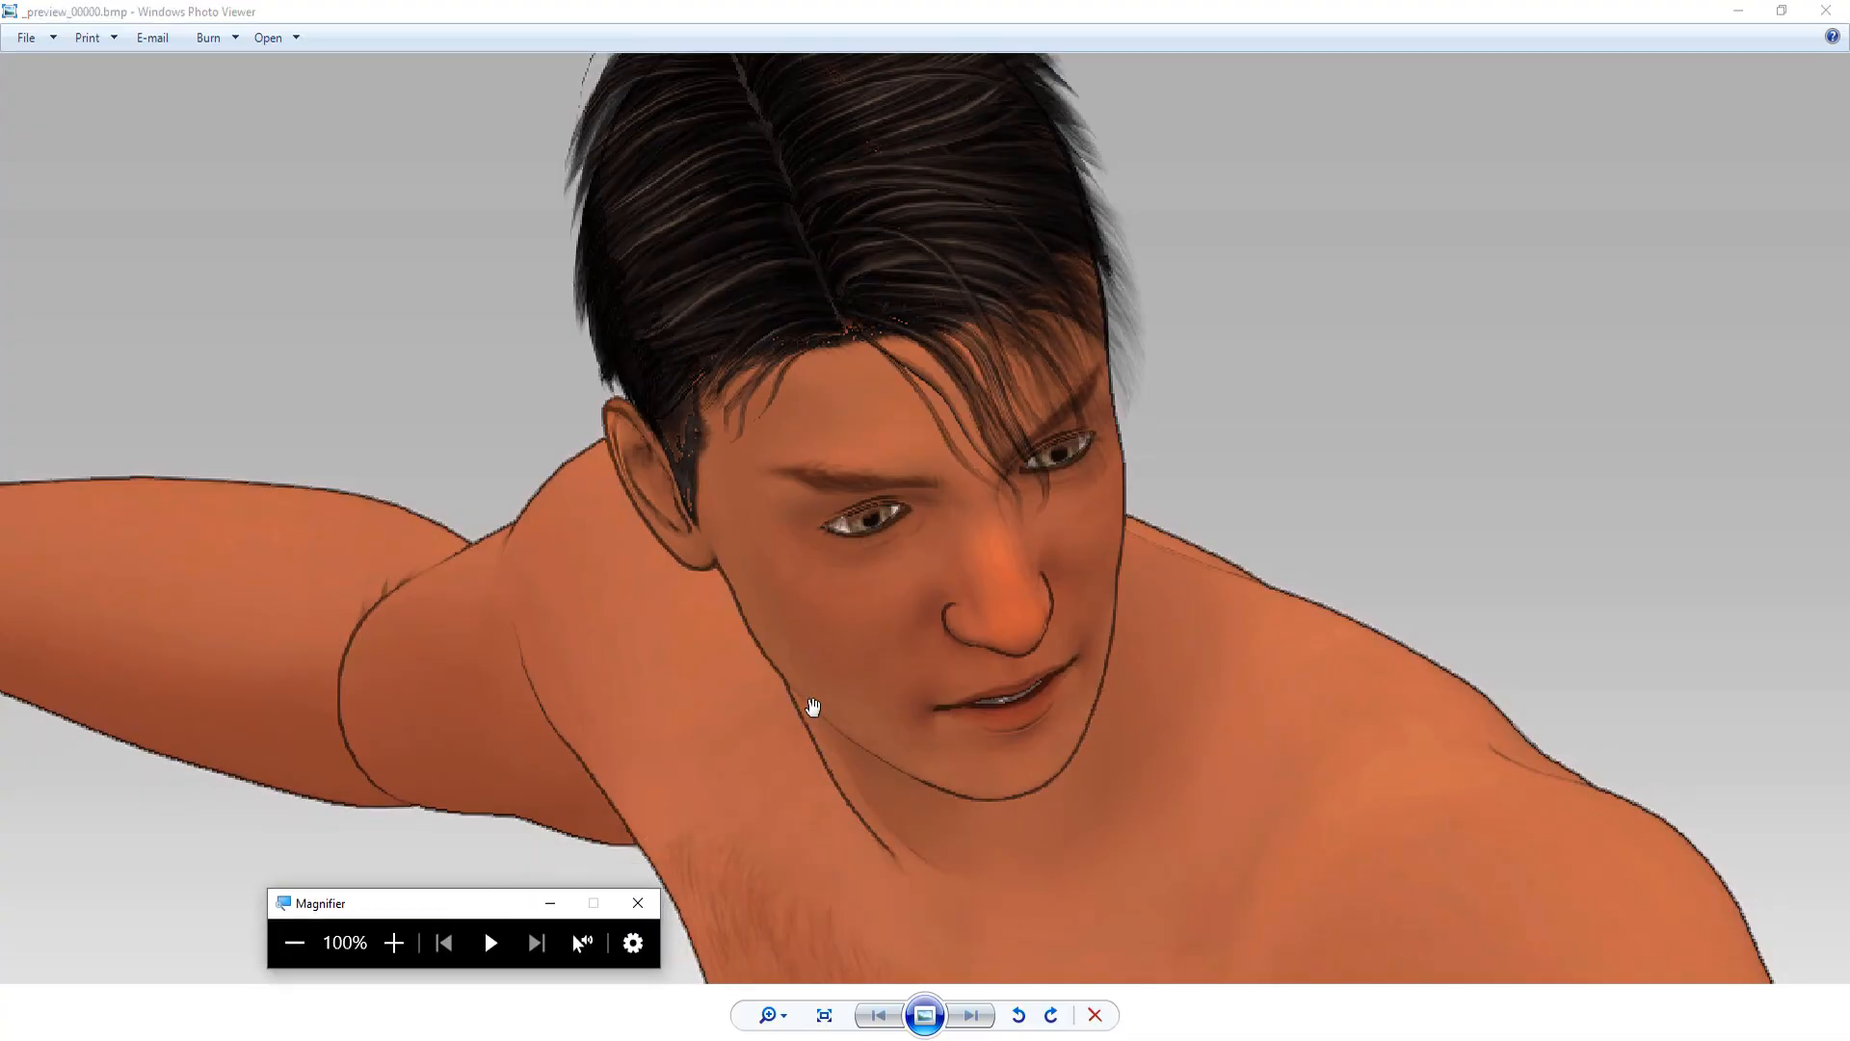
{"action": "left_click", "coordinate": [1826, 12]}
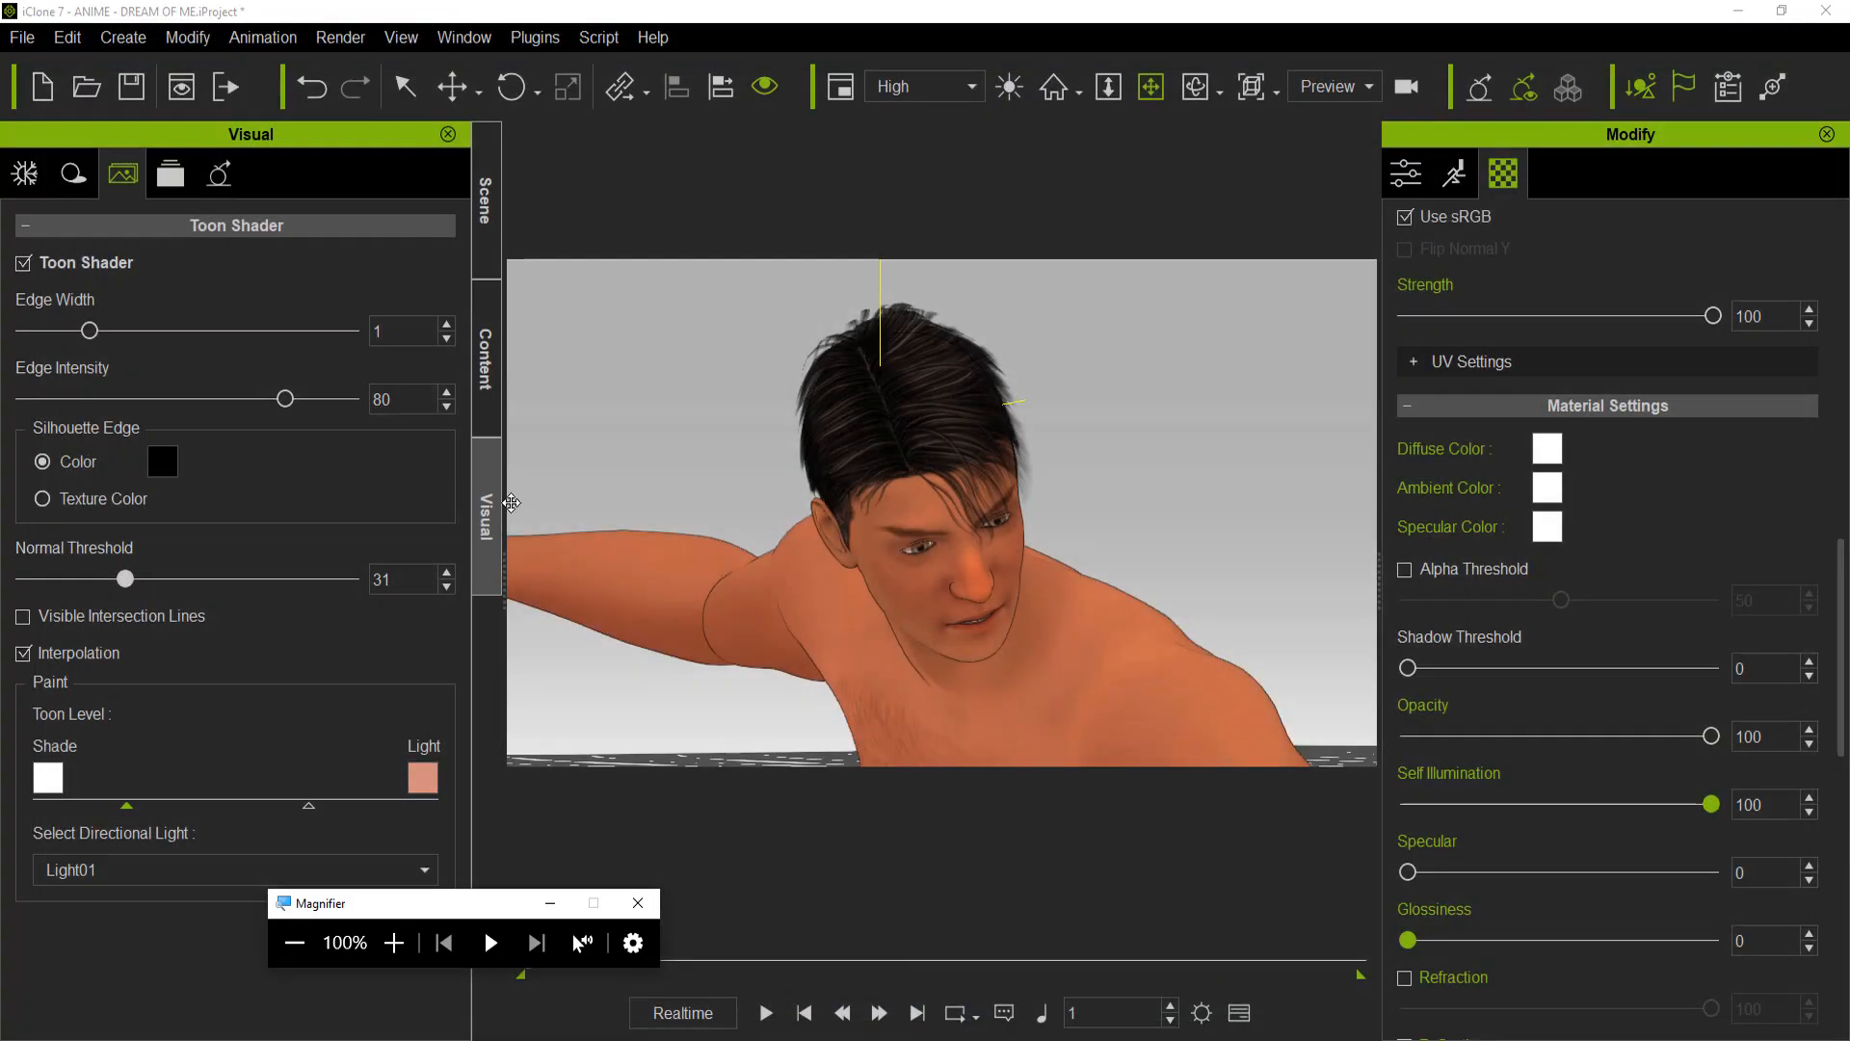
{"action": "left_click_drag", "start_coordinate": [371, 911], "coordinate": [638, 863]}
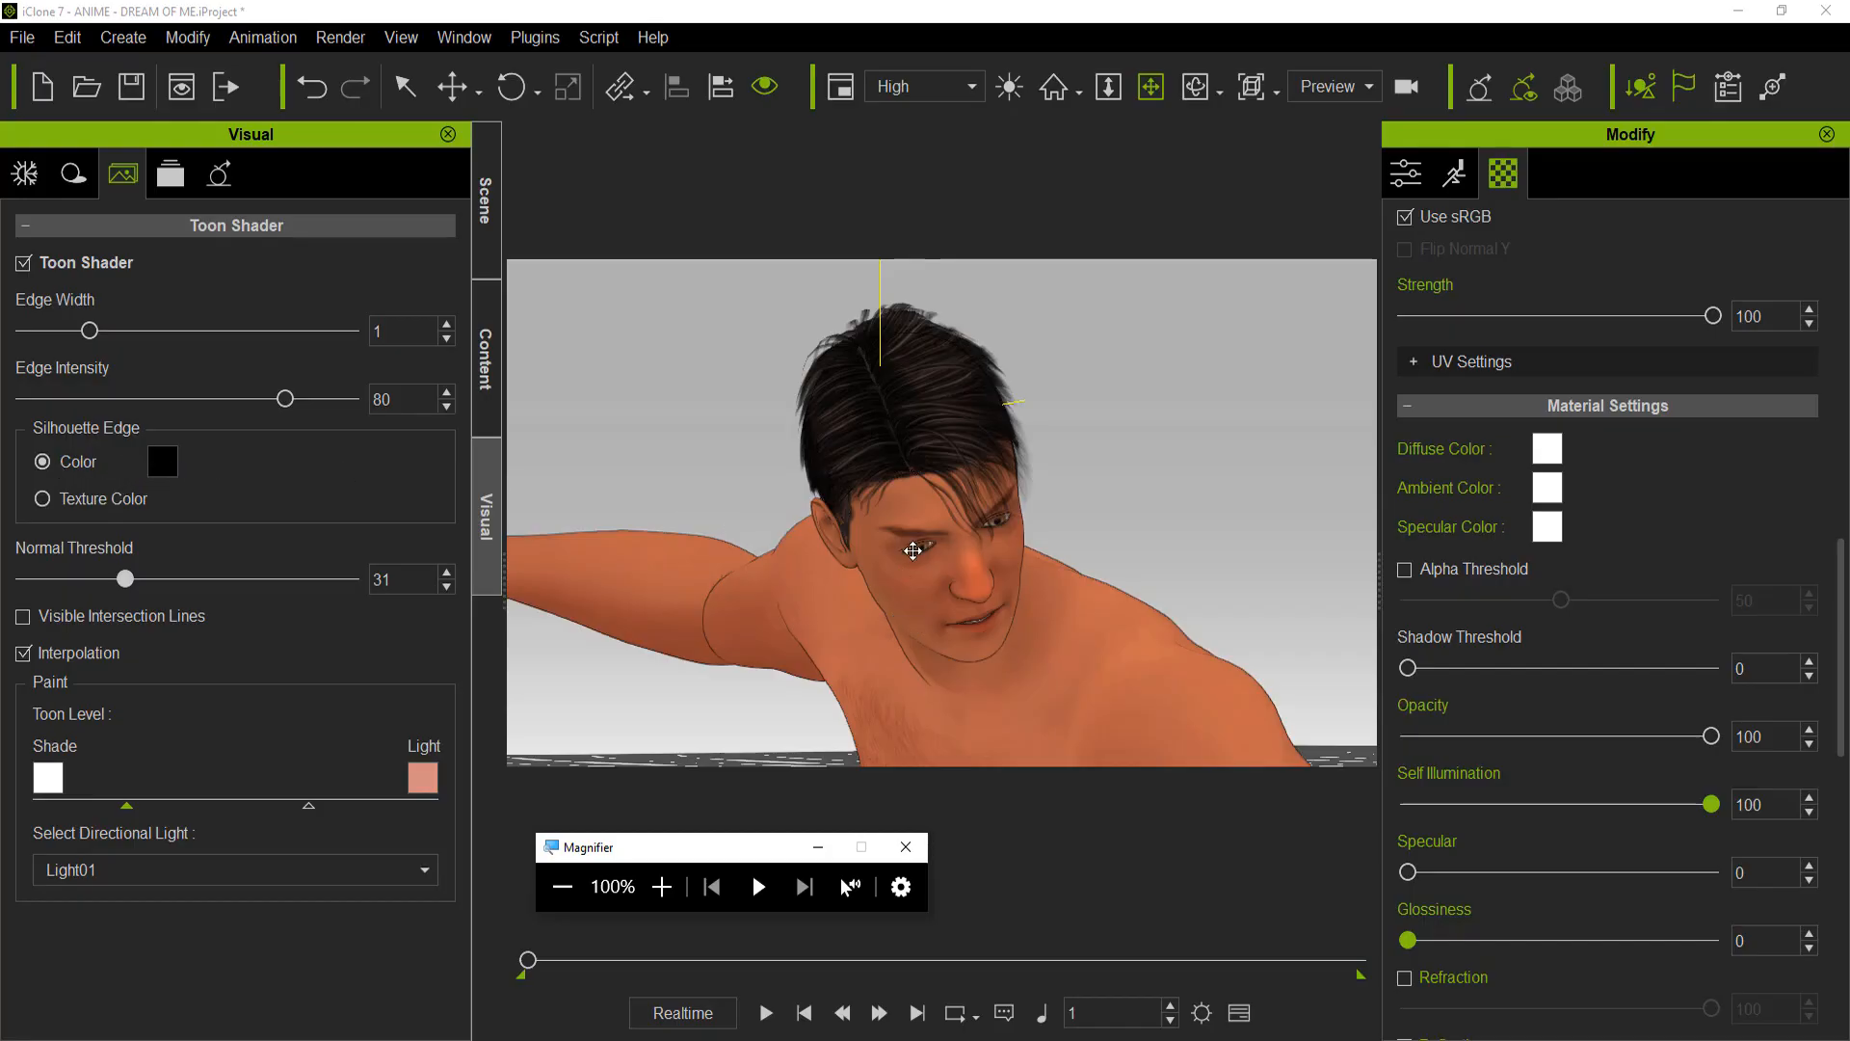
Try dark blue (#00007f) as the silhouette edge colour, and undo the change
{"action": "left_click", "coordinate": [166, 472]}
{"action": "left_click", "coordinate": [651, 388]}
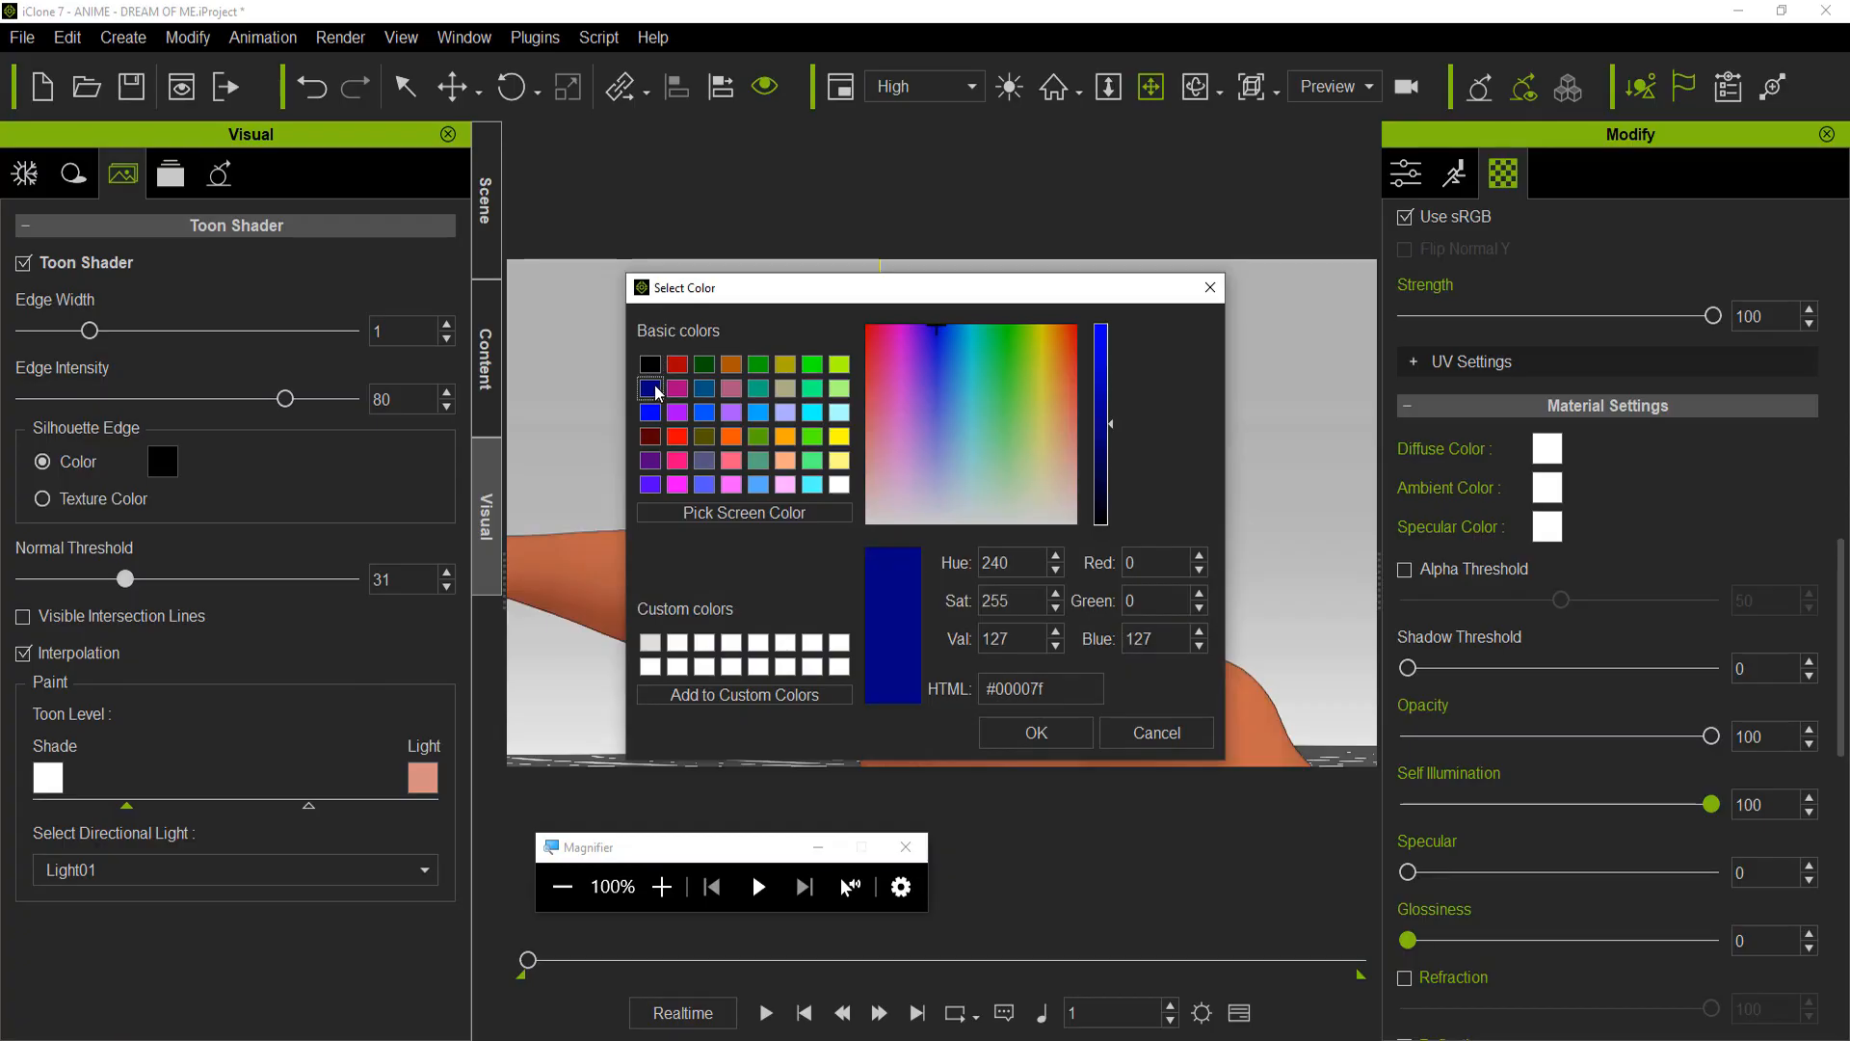
{"action": "left_click", "coordinate": [1060, 732]}
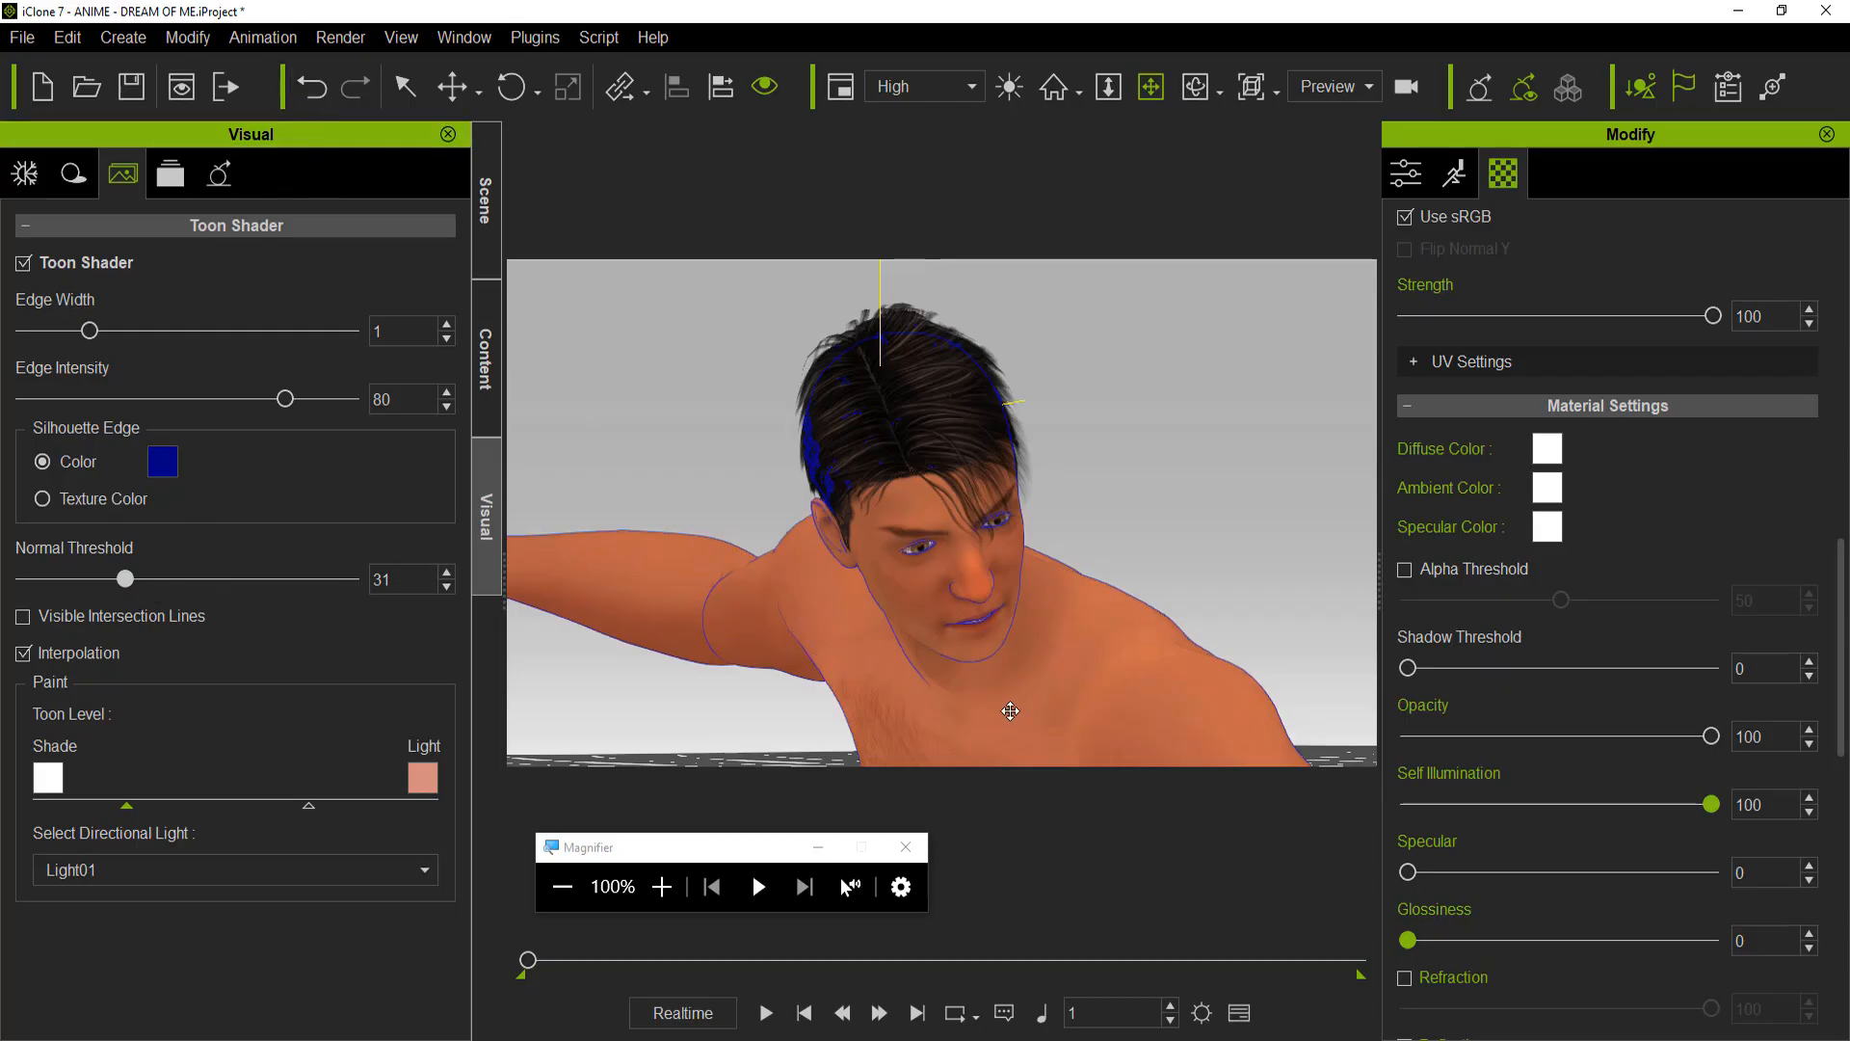
{"action": "left_click", "coordinate": [312, 88]}
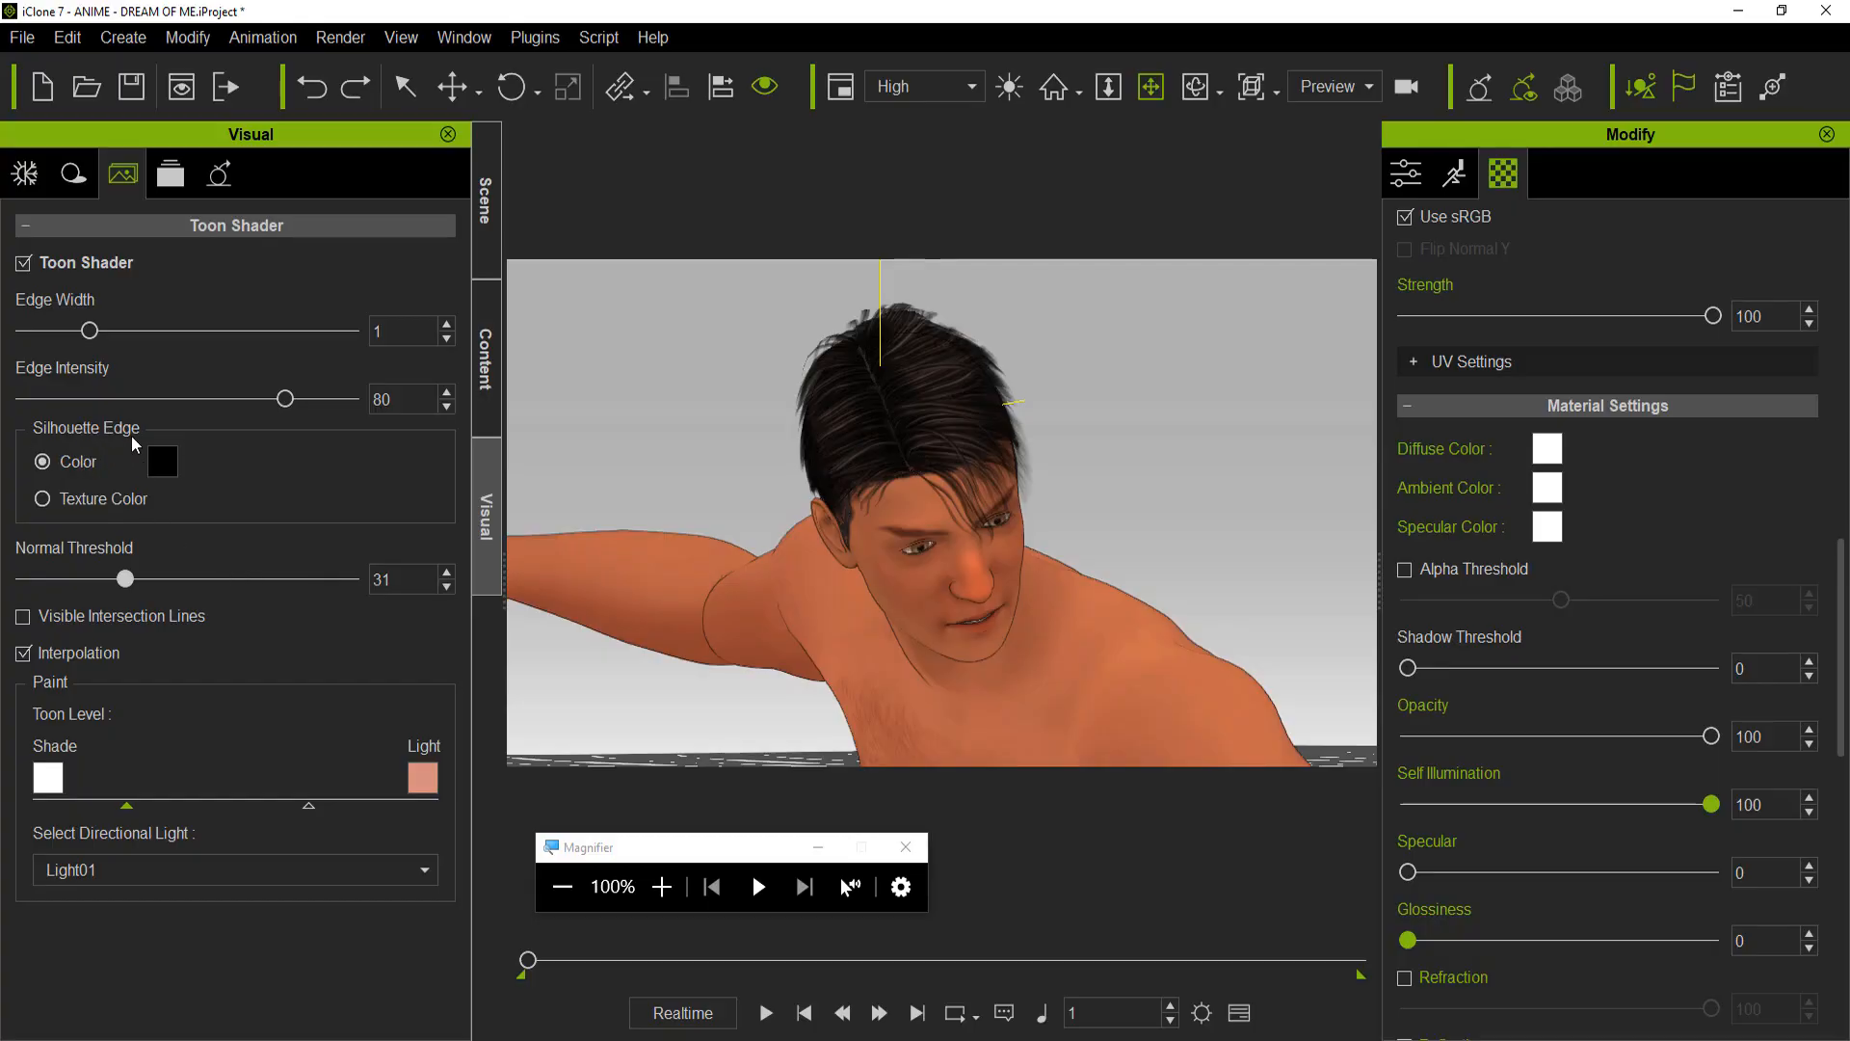
Switch the silhouette edge to Texture Color and compare the character's outlines at several camera distances
{"action": "left_click", "coordinate": [42, 507]}
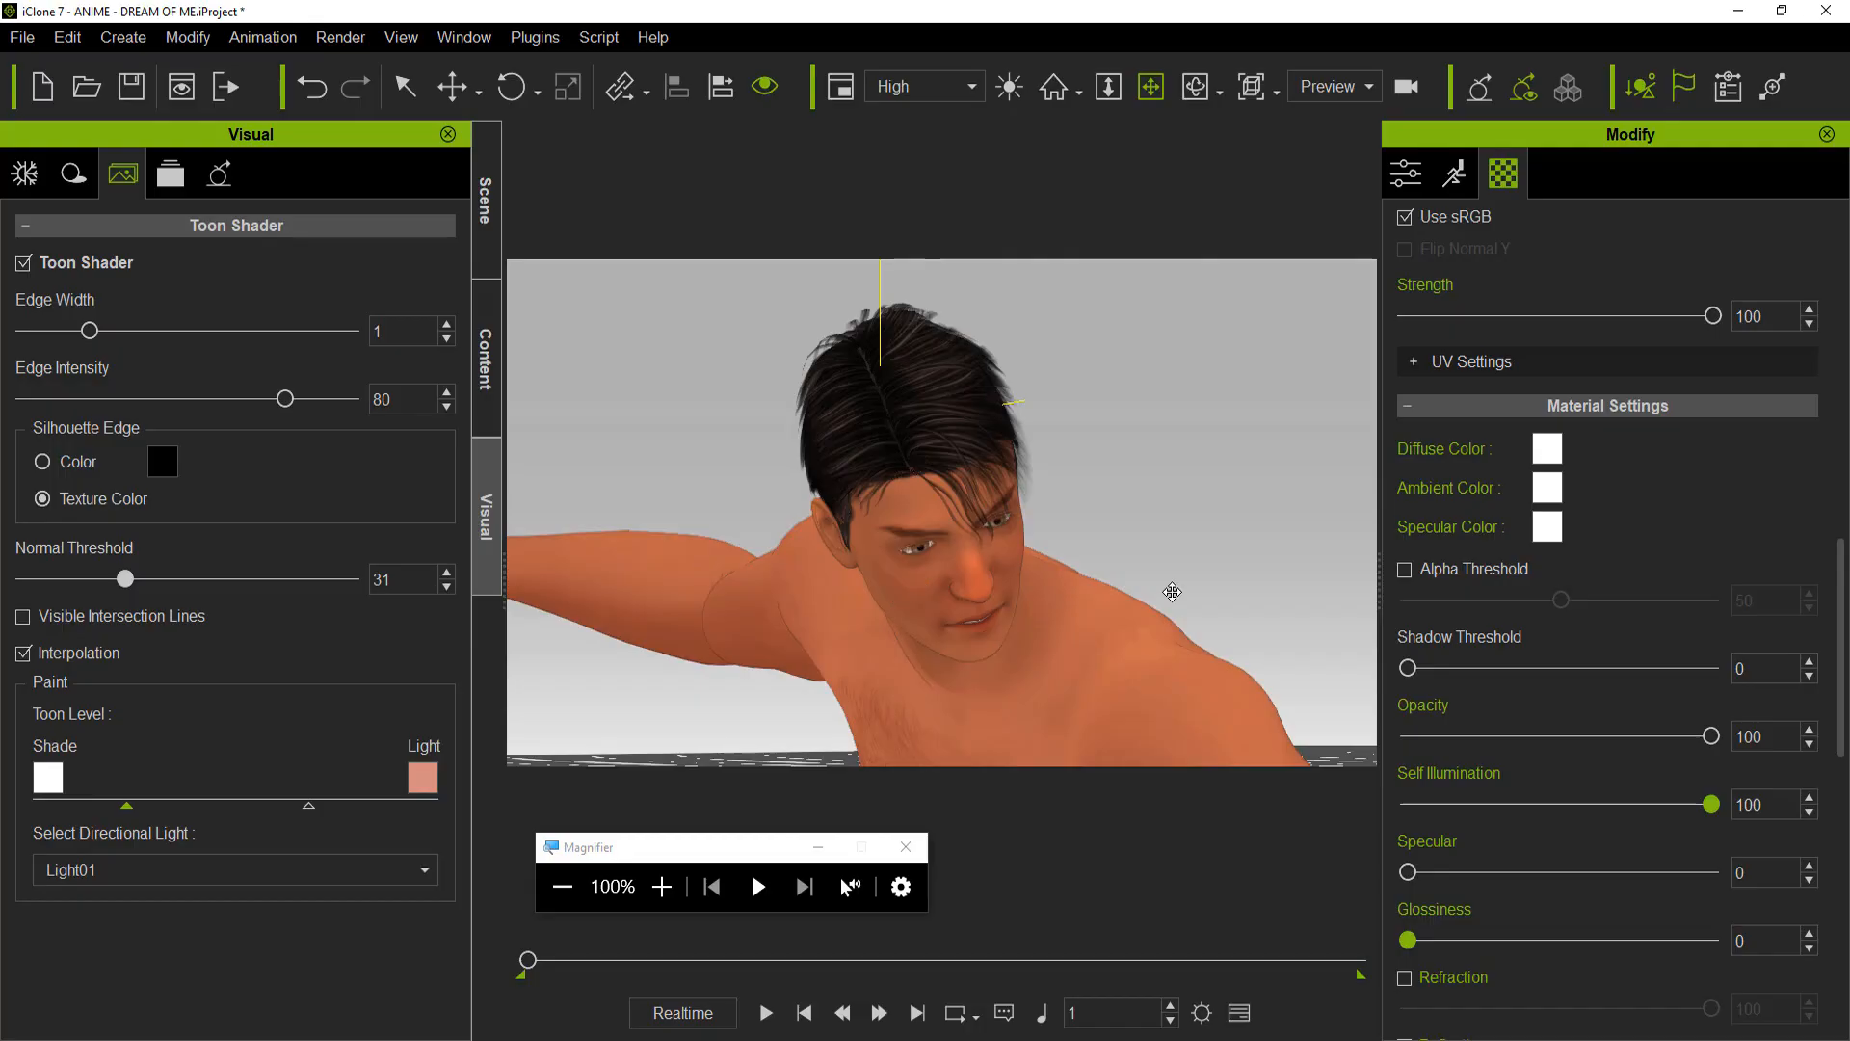
{"action": "scroll", "coordinate": [1094, 609], "scroll_direction": "down", "scroll_amount": 3}
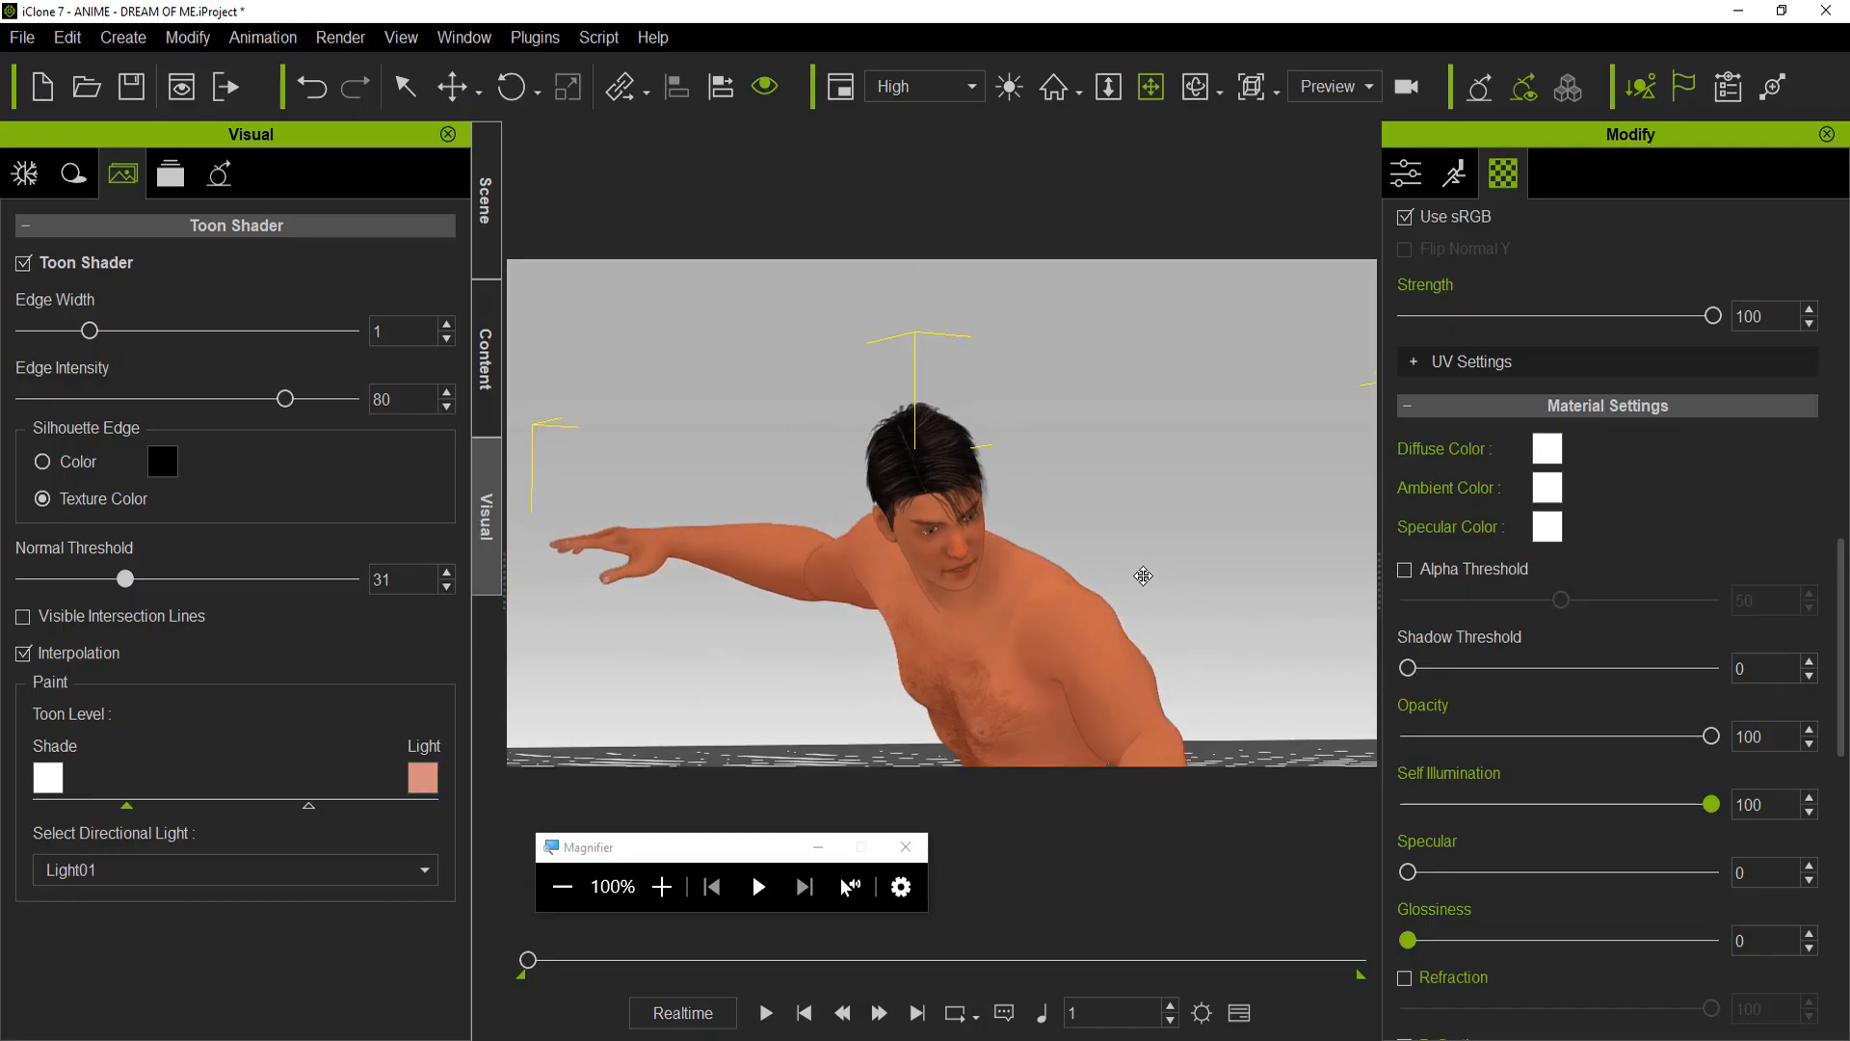
{"action": "scroll", "coordinate": [1083, 537], "scroll_direction": "up", "scroll_amount": 5}
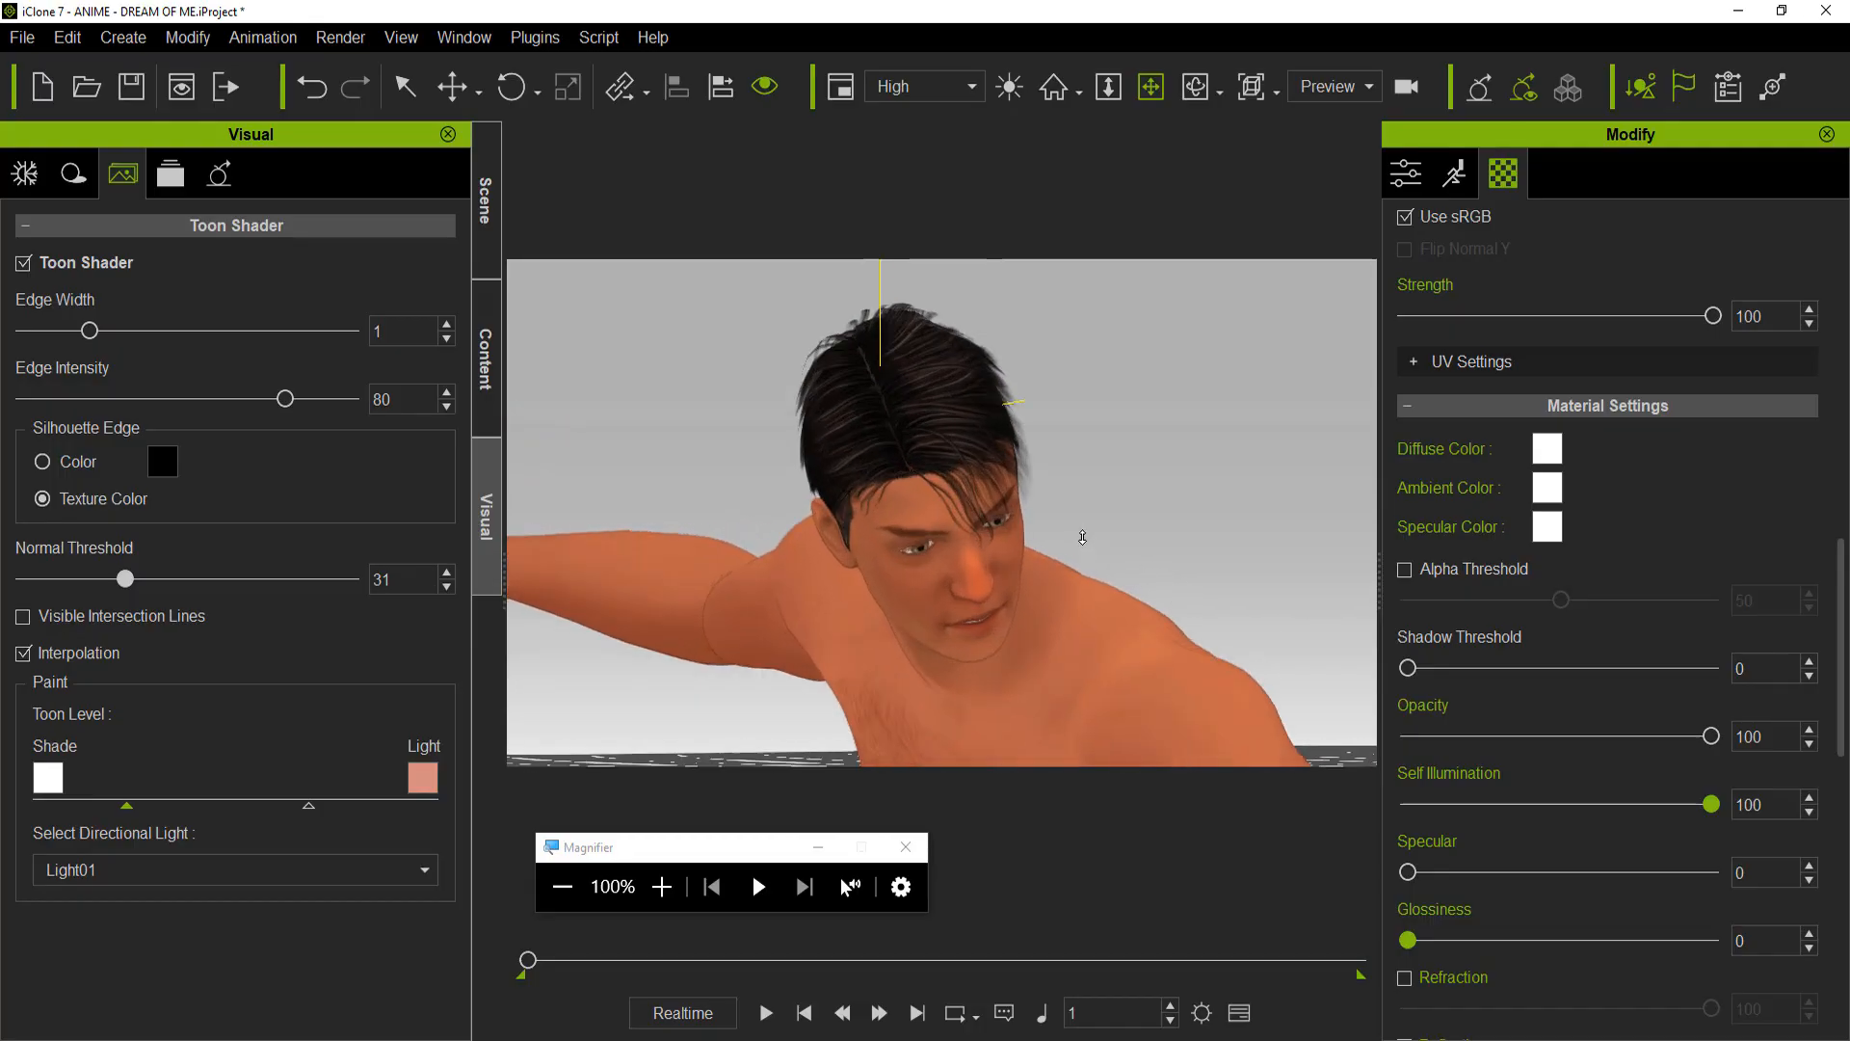
{"action": "scroll", "coordinate": [1083, 537], "scroll_direction": "down", "scroll_amount": 3}
{"action": "middle_click_drag", "start_coordinate": [1082, 533], "coordinate": [1065, 482]}
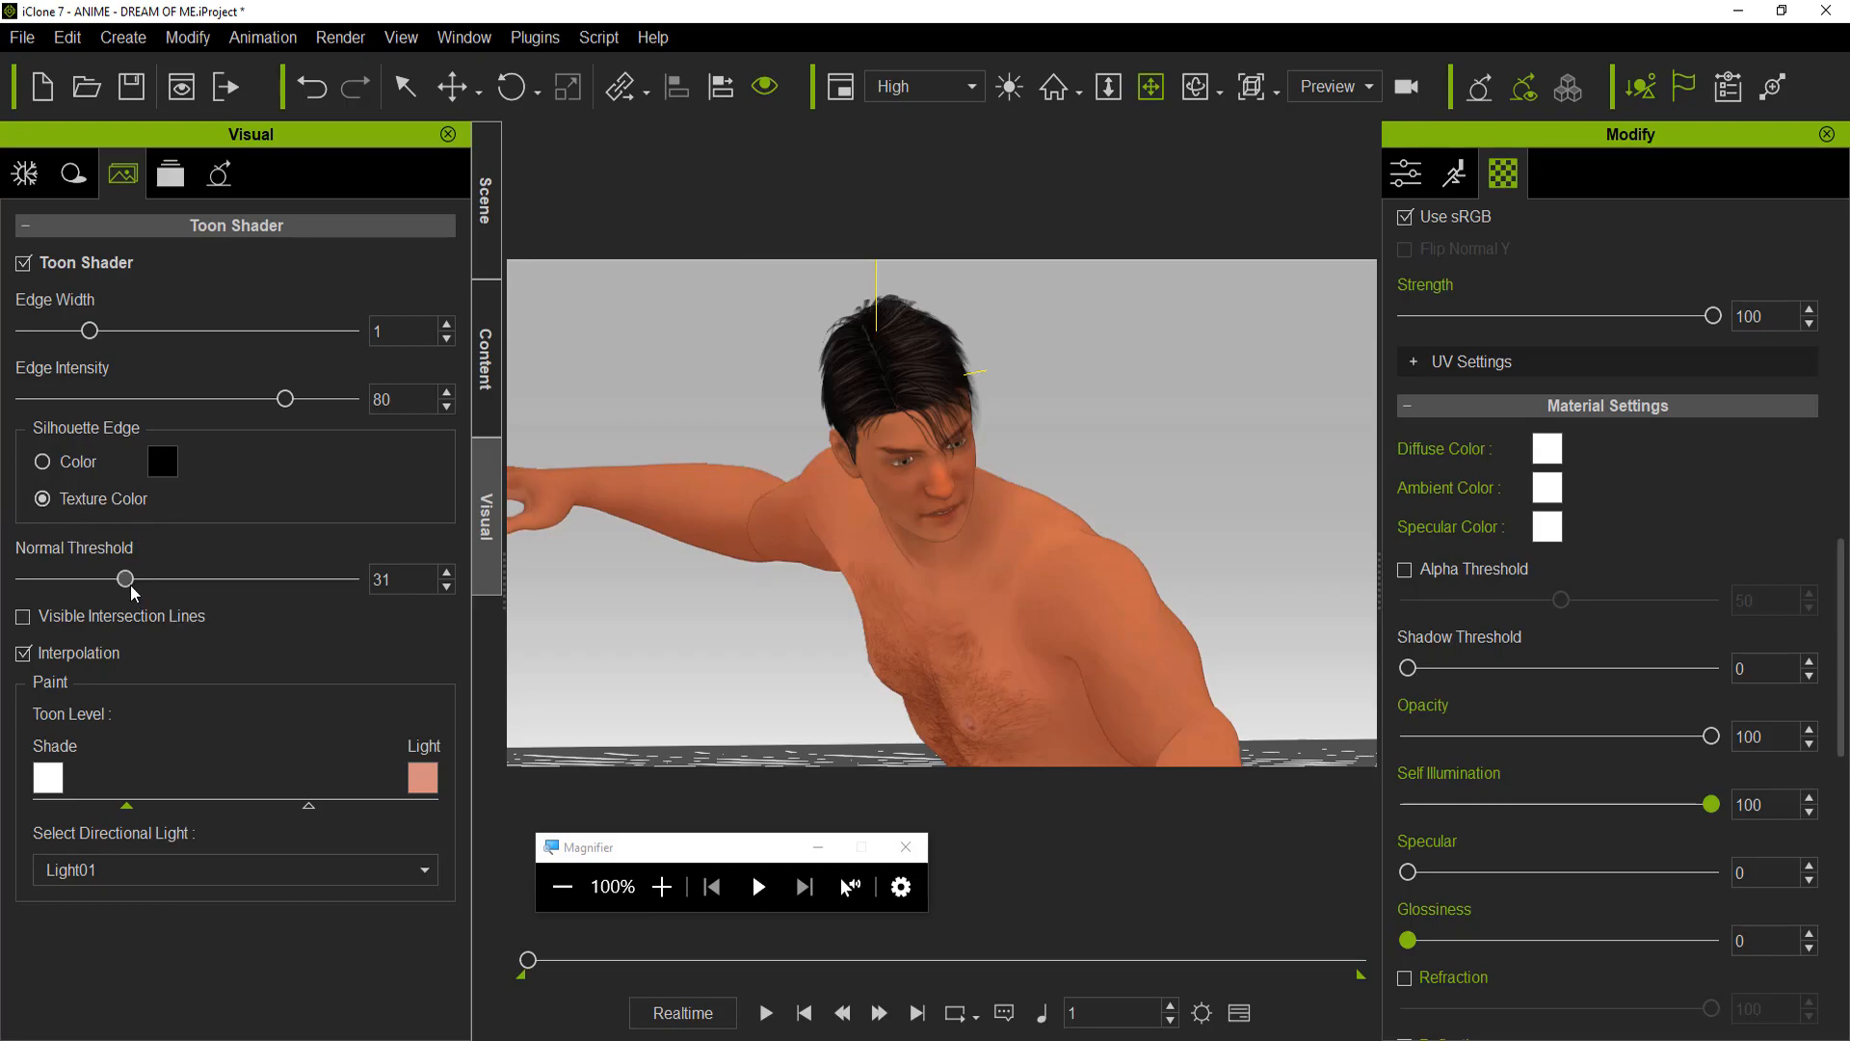
Try a slightly higher Normal Threshold, undo it, and set the silhouette edge back to Color
{"action": "mouse_move", "coordinate": [130, 582]}
{"action": "left_mouse_down"}
{"action": "mouse_move", "coordinate": [361, 584]}
{"action": "mouse_move", "coordinate": [150, 580]}
{"action": "left_mouse_up"}
{"action": "key", "text": "ctrl+z"}
{"action": "left_click", "coordinate": [69, 464]}
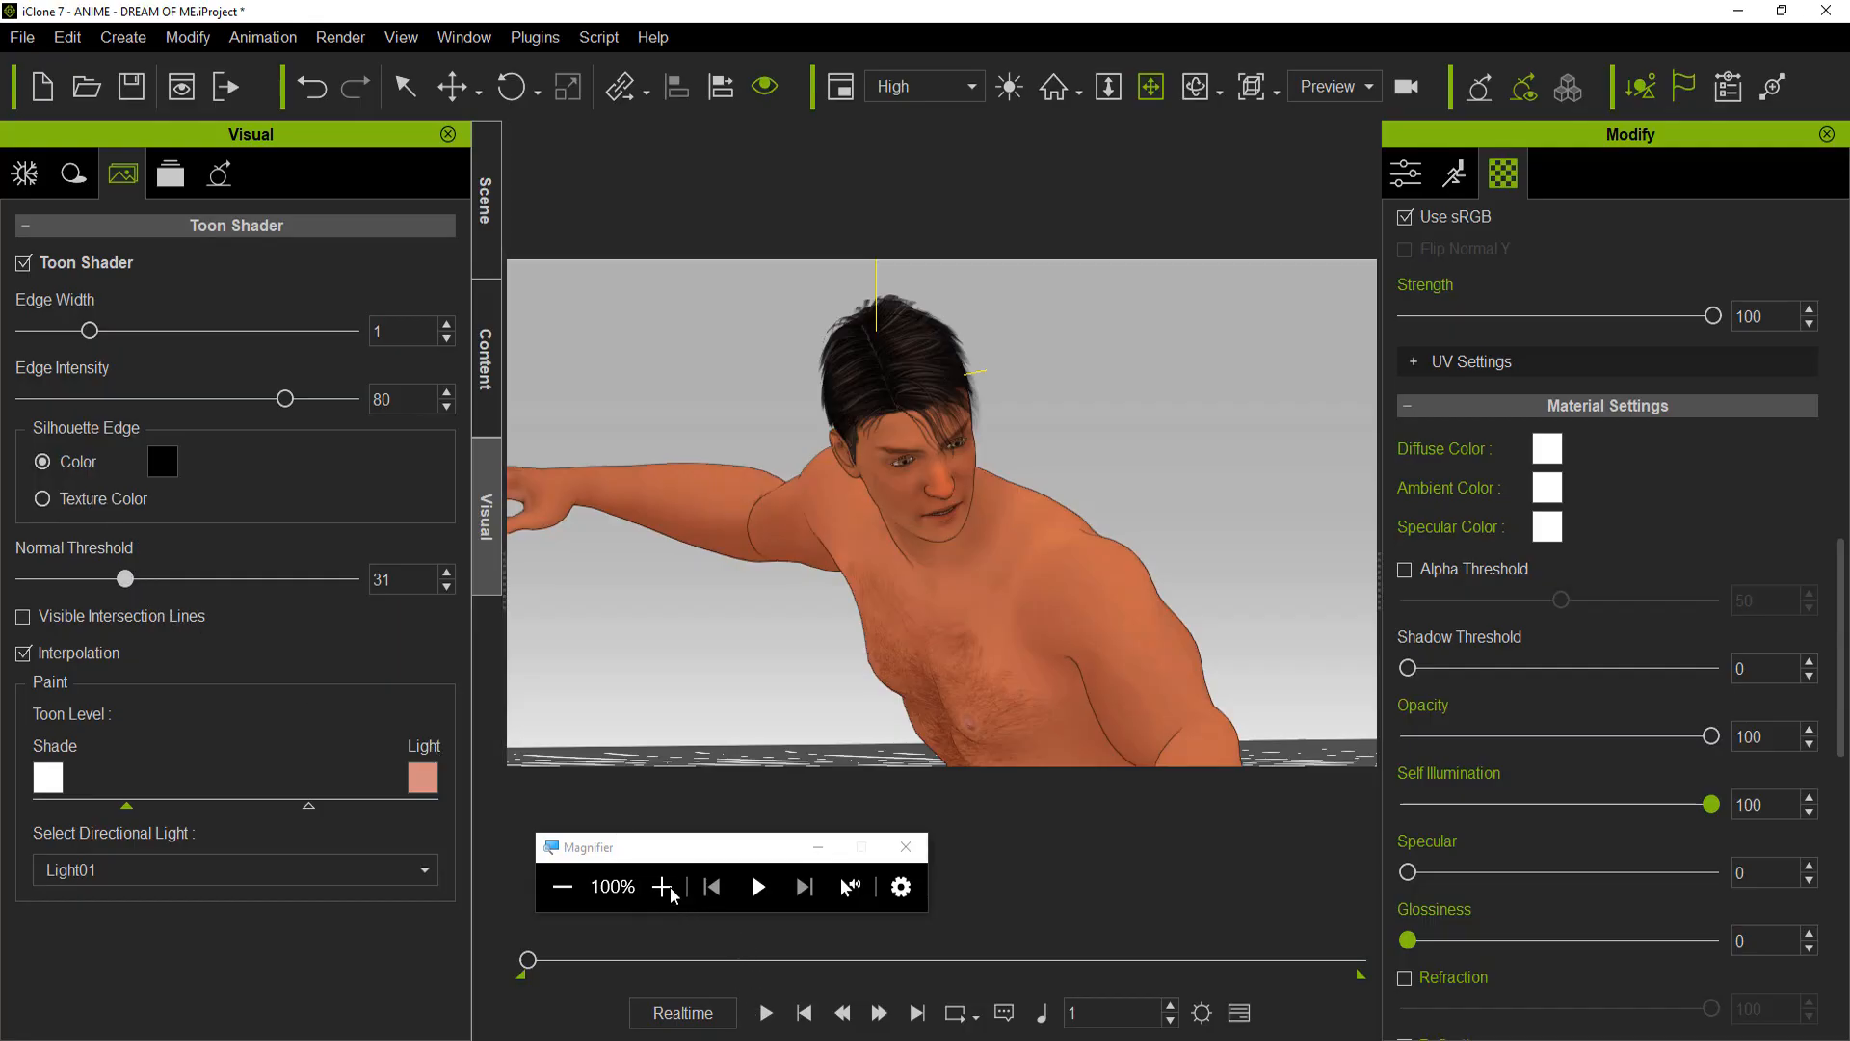
Set the Normal Threshold to 100 and inspect the outlines on the arm, face and chest at higher magnification
{"action": "left_click_drag", "start_coordinate": [128, 584], "coordinate": [352, 587]}
{"action": "left_click", "coordinate": [662, 887]}
{"action": "left_click", "coordinate": [669, 888]}
{"action": "left_click", "coordinate": [668, 888]}
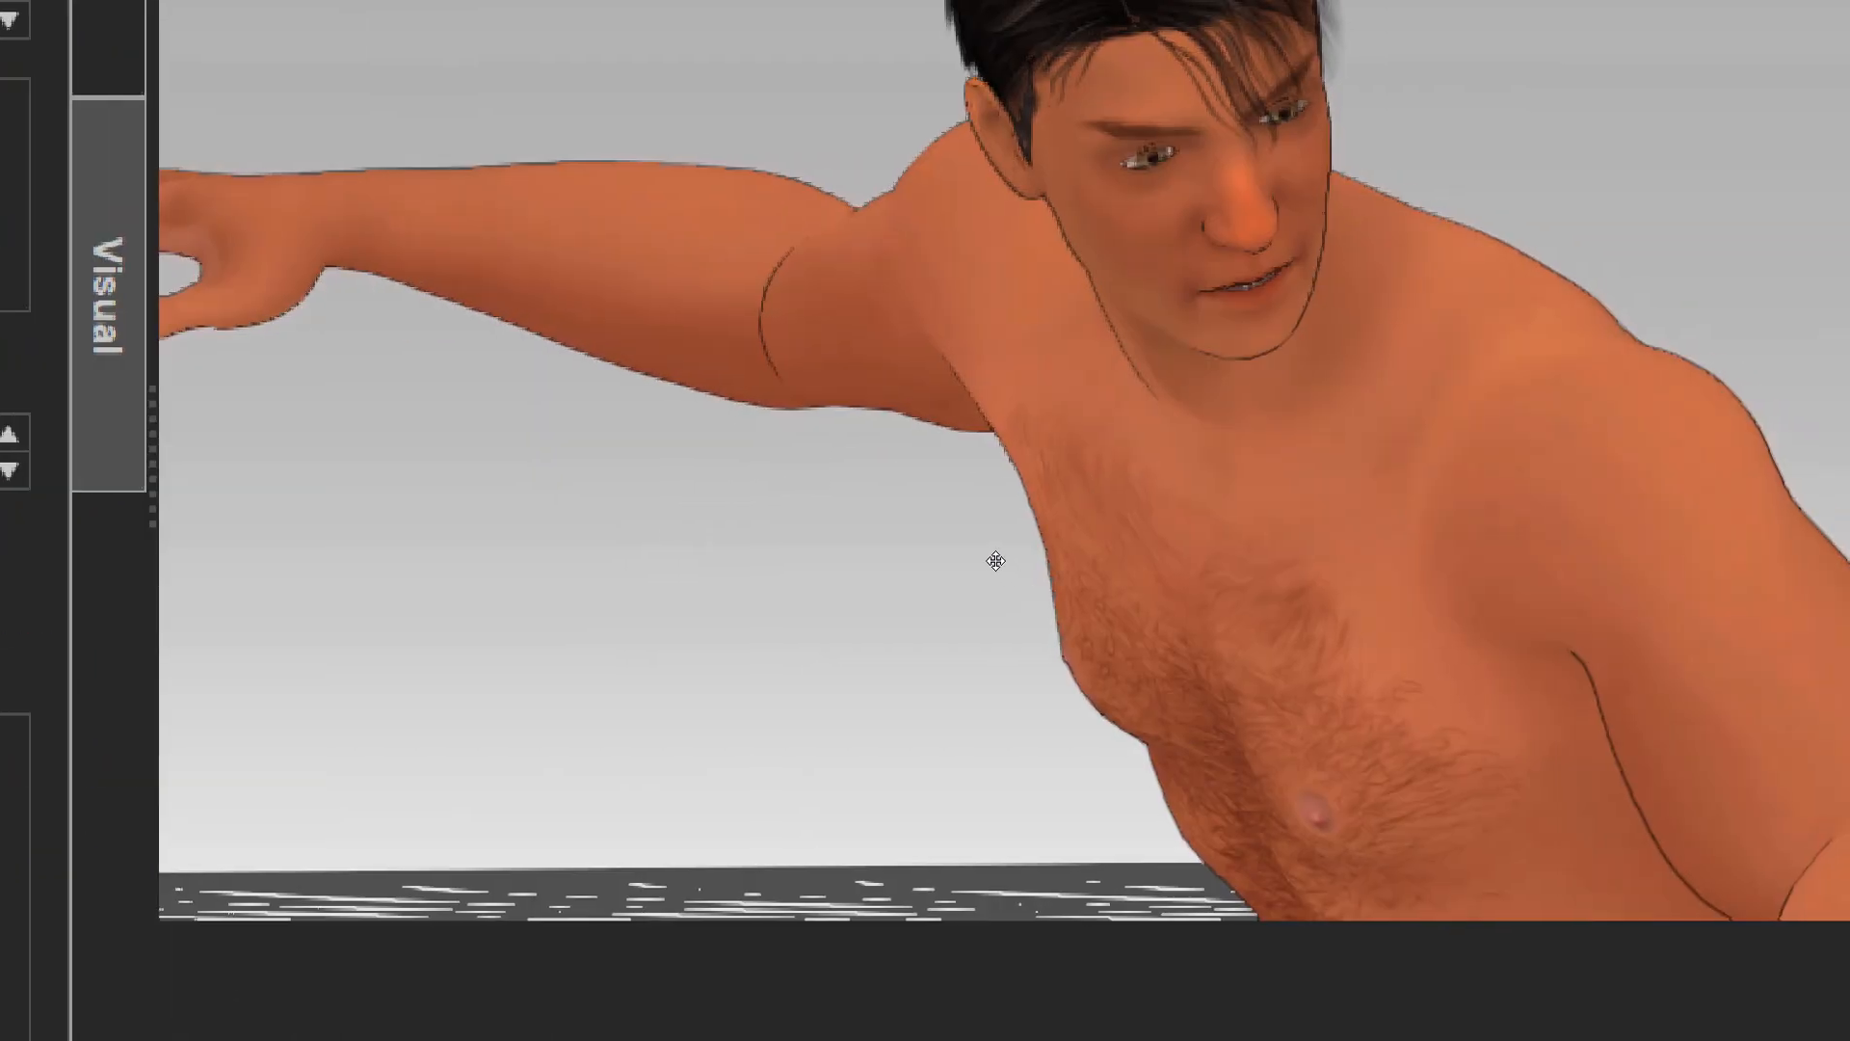
{"action": "left_click_drag", "start_coordinate": [1017, 482], "coordinate": [945, 550]}
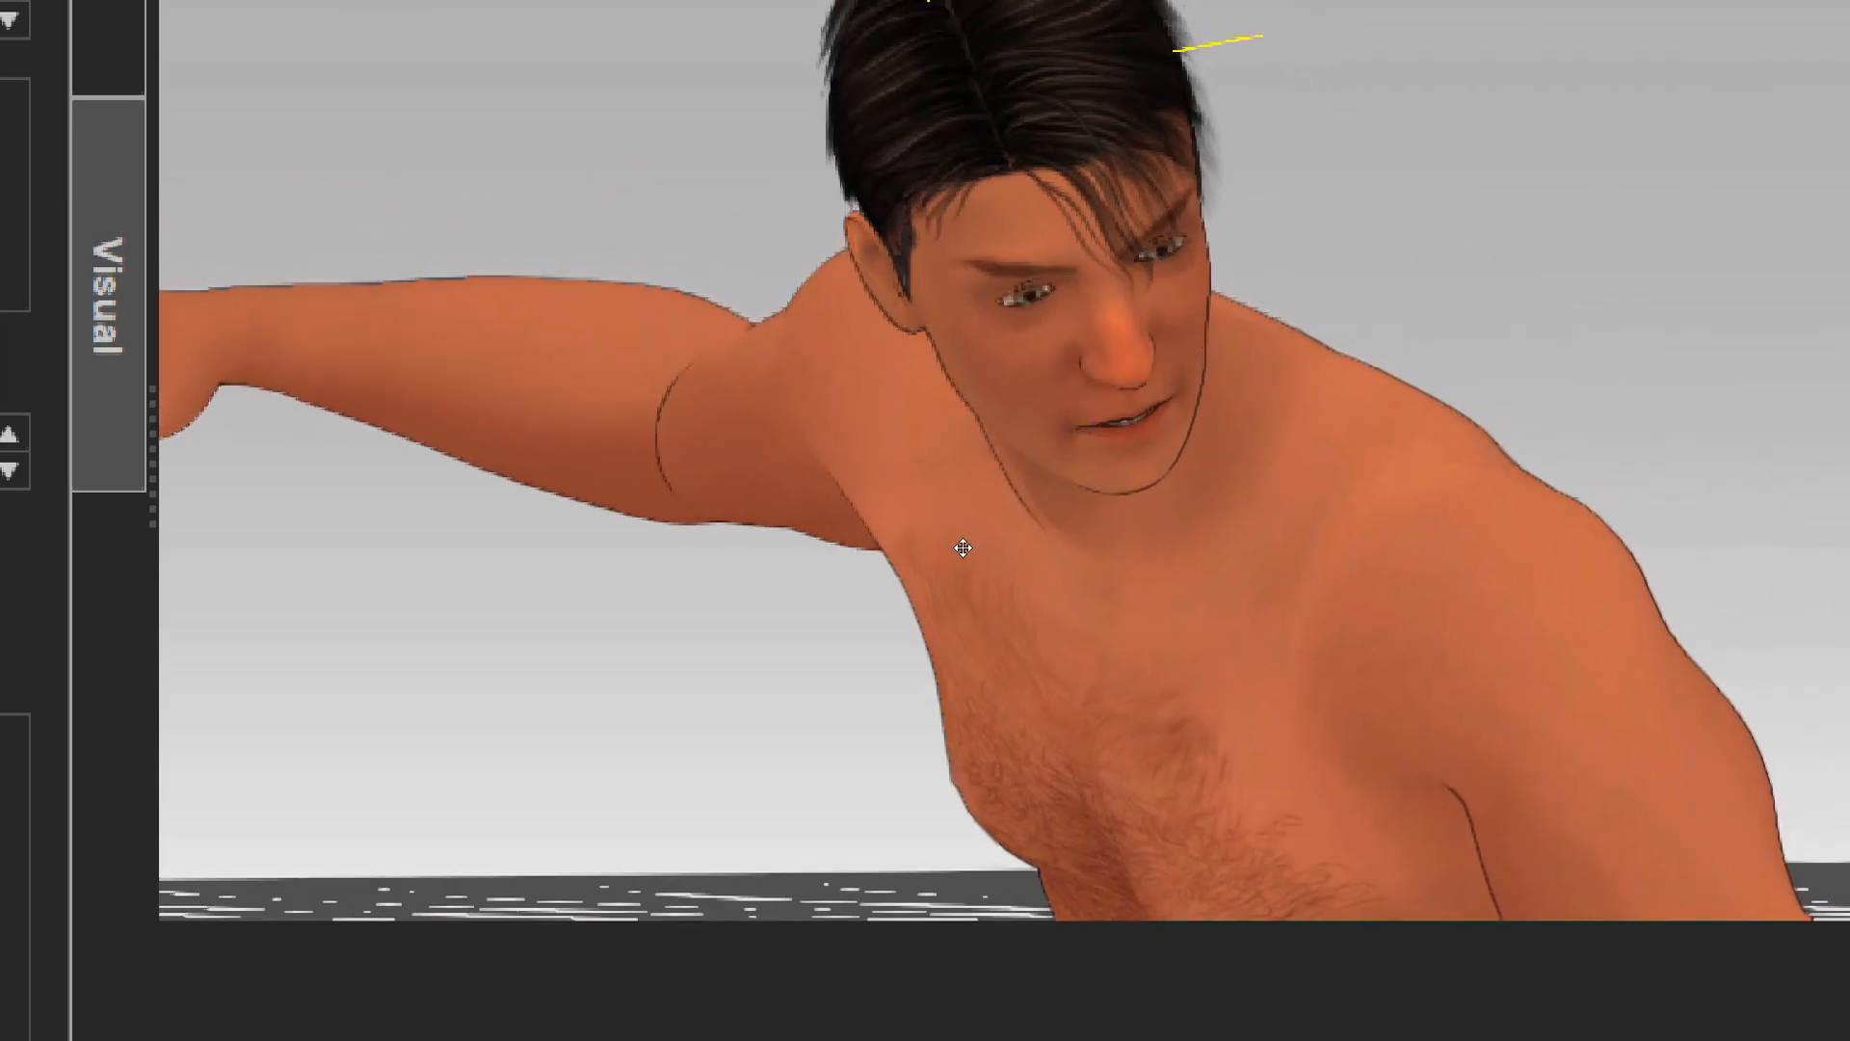
{"action": "middle_click_drag", "start_coordinate": [923, 608], "coordinate": [921, 603]}
{"action": "scroll", "coordinate": [920, 603], "scroll_direction": "up", "scroll_amount": 1}
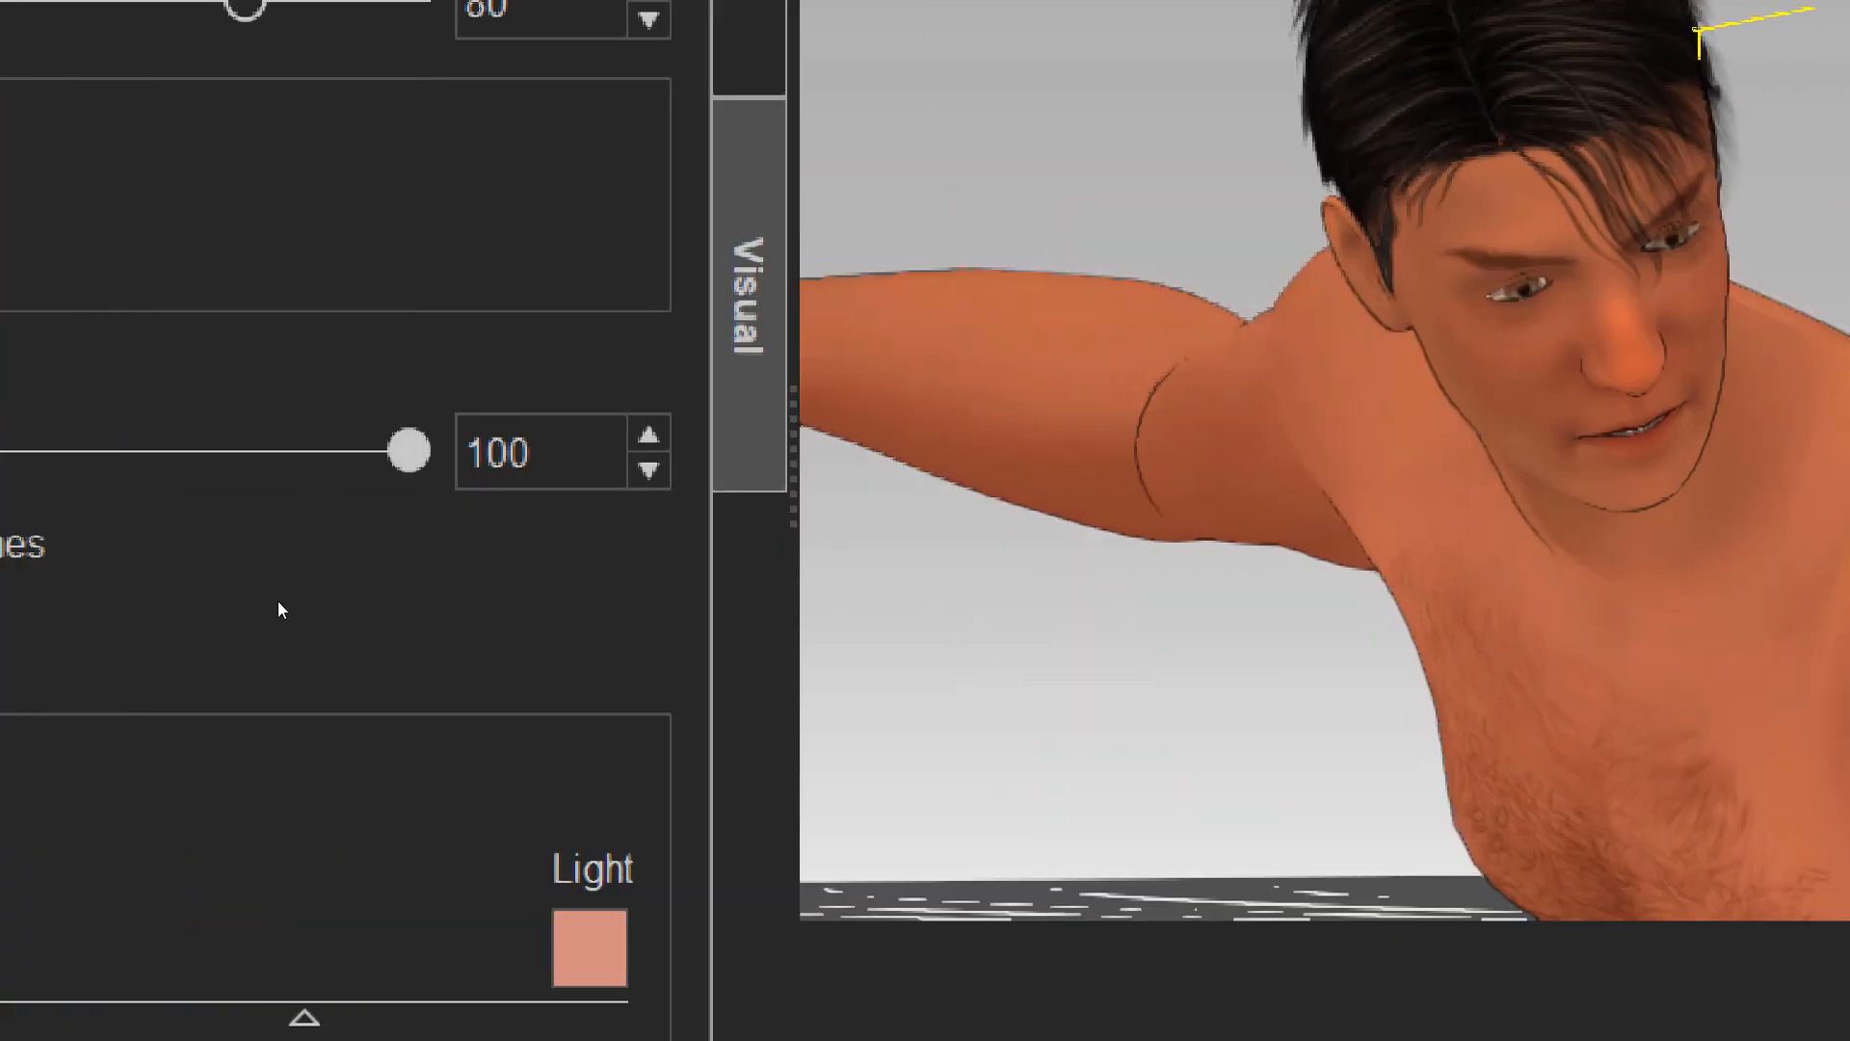
Switch the Normal Threshold between 0 and 100 to compare the outlines, undo to 31, and restore 100% screen magnification
{"action": "left_click_drag", "start_coordinate": [409, 450], "coordinate": [156, 450]}
{"action": "left_click_drag", "start_coordinate": [222, 590], "coordinate": [0, 591]}
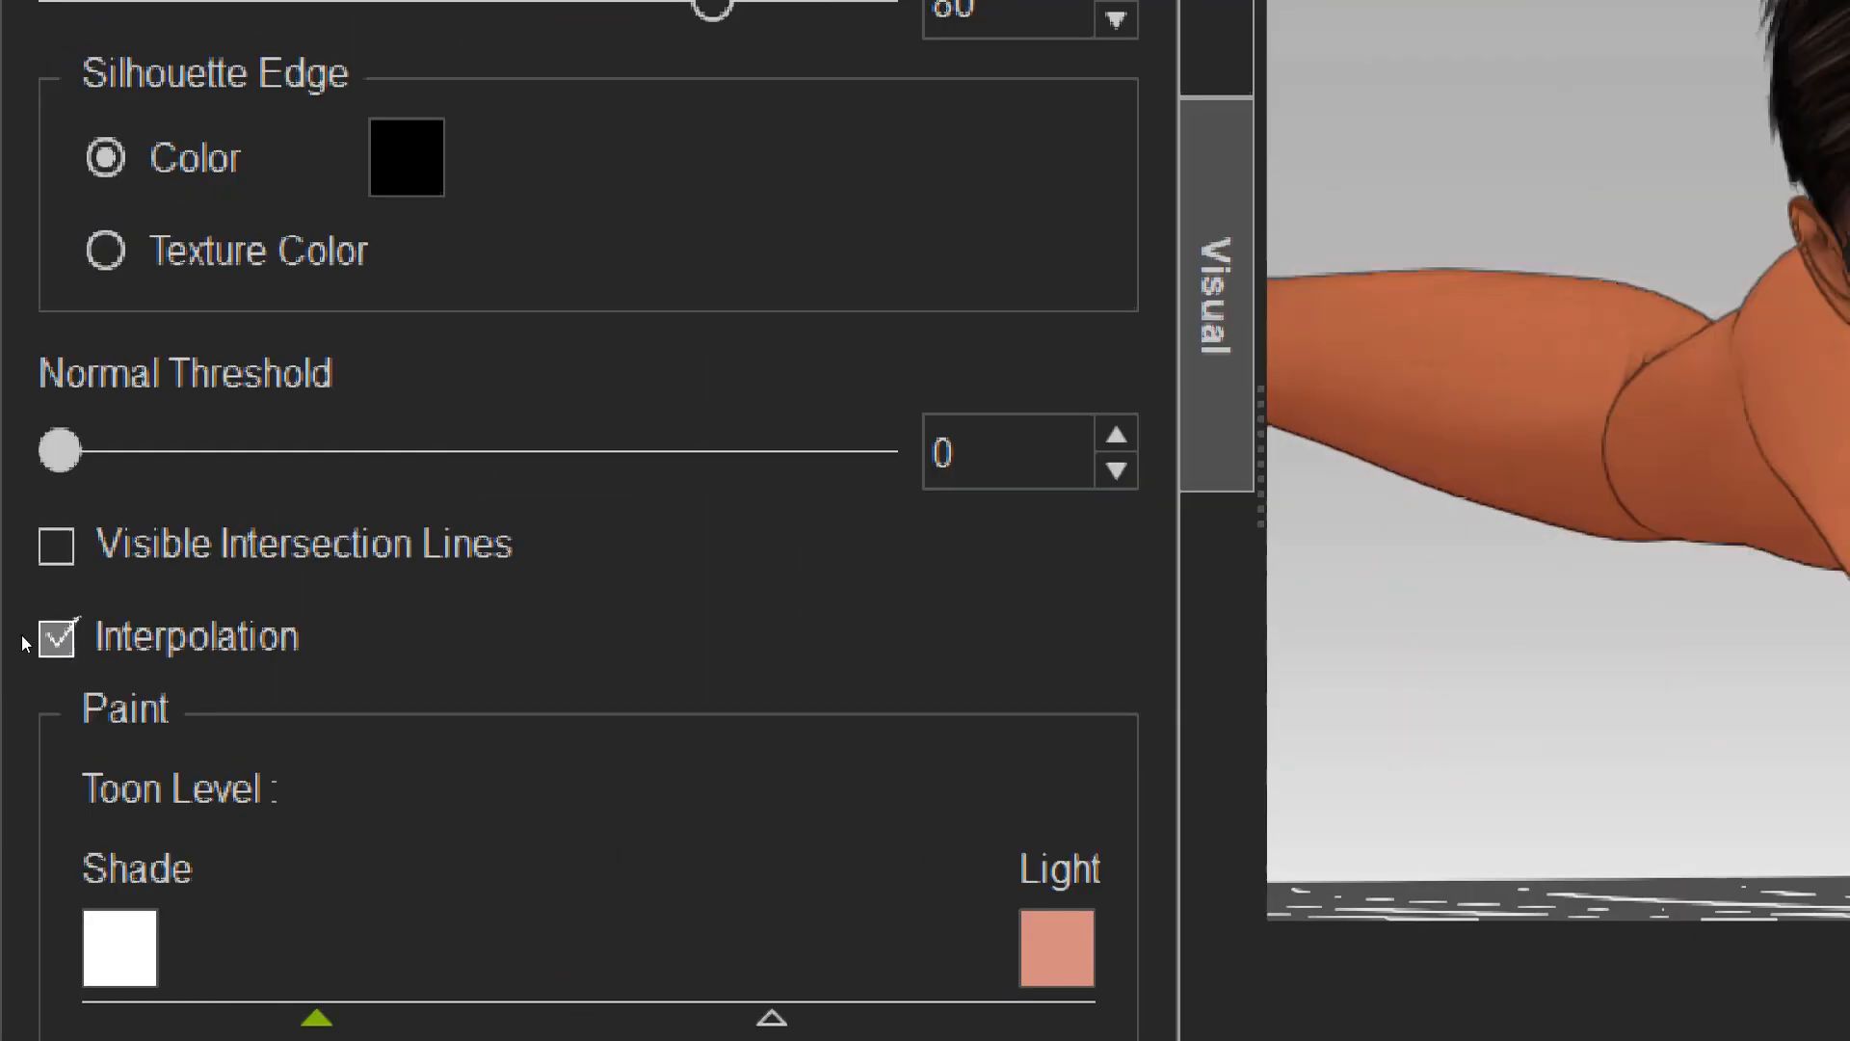
{"action": "left_click_drag", "start_coordinate": [60, 450], "coordinate": [876, 450]}
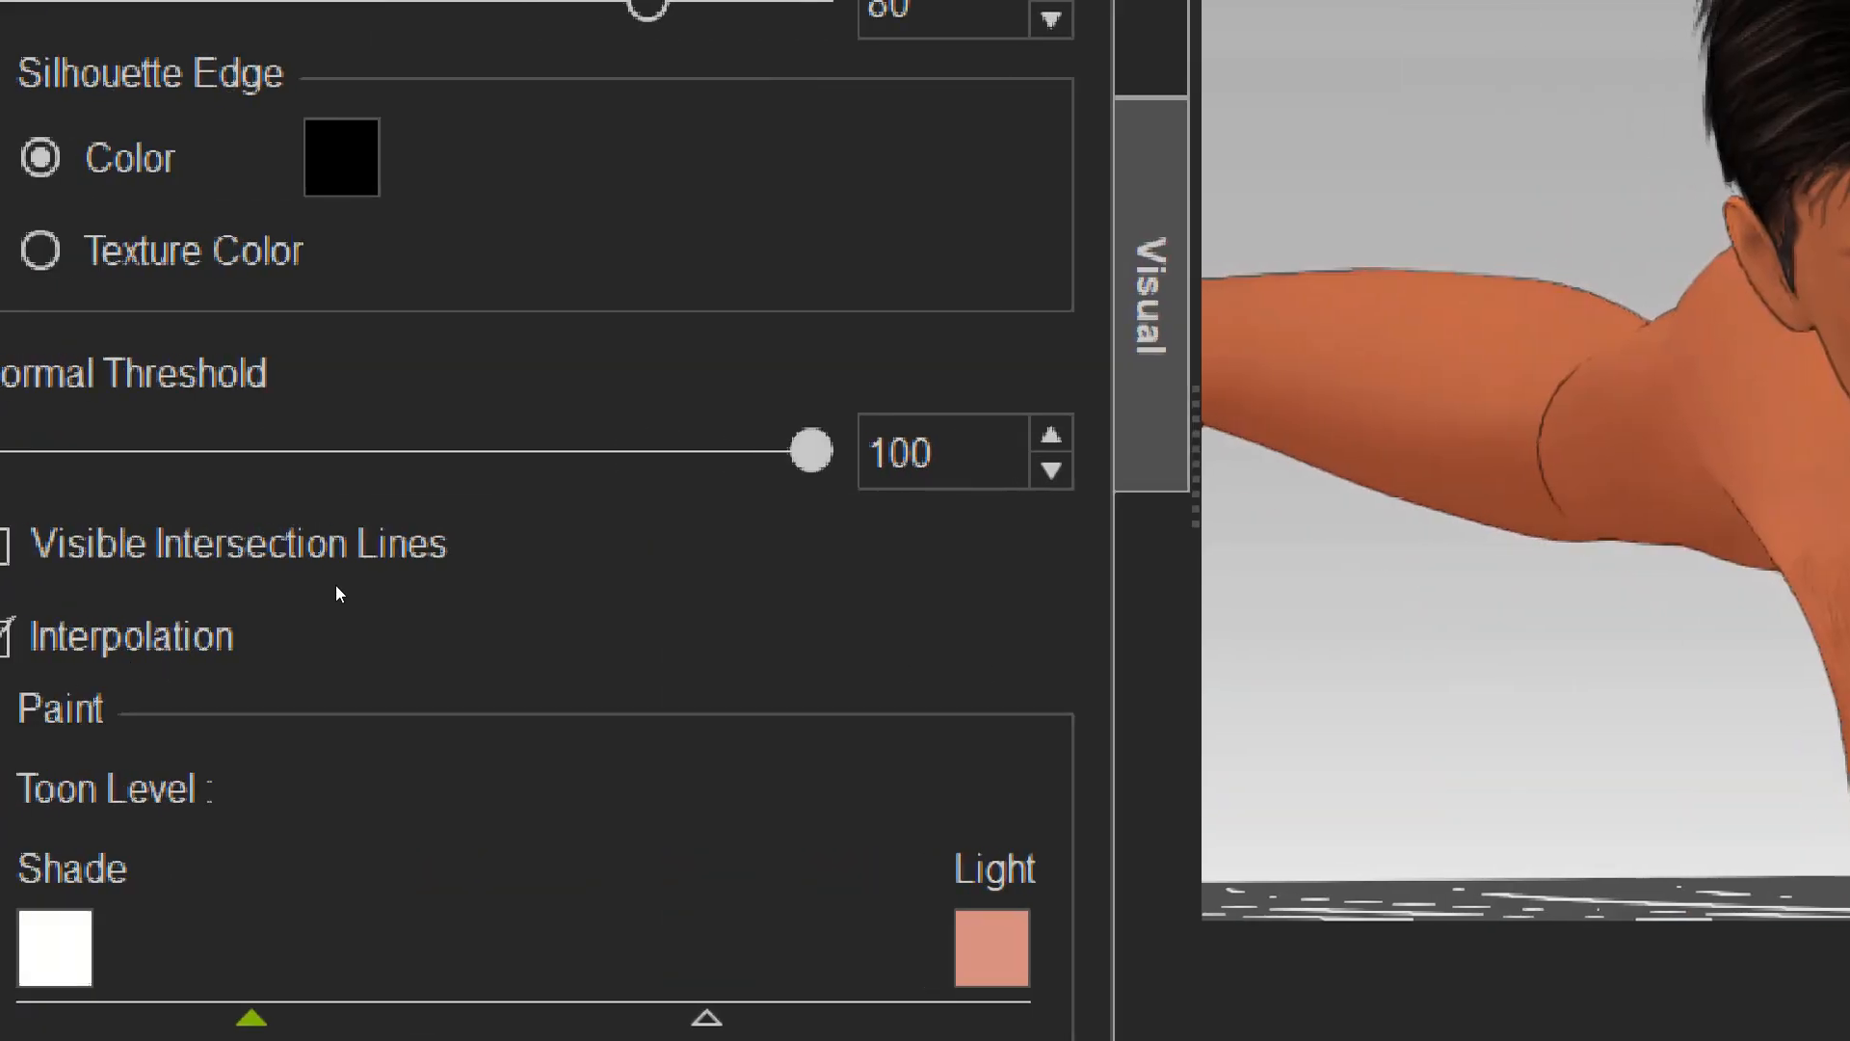
{"action": "left_click_drag", "start_coordinate": [811, 450], "coordinate": [0, 450]}
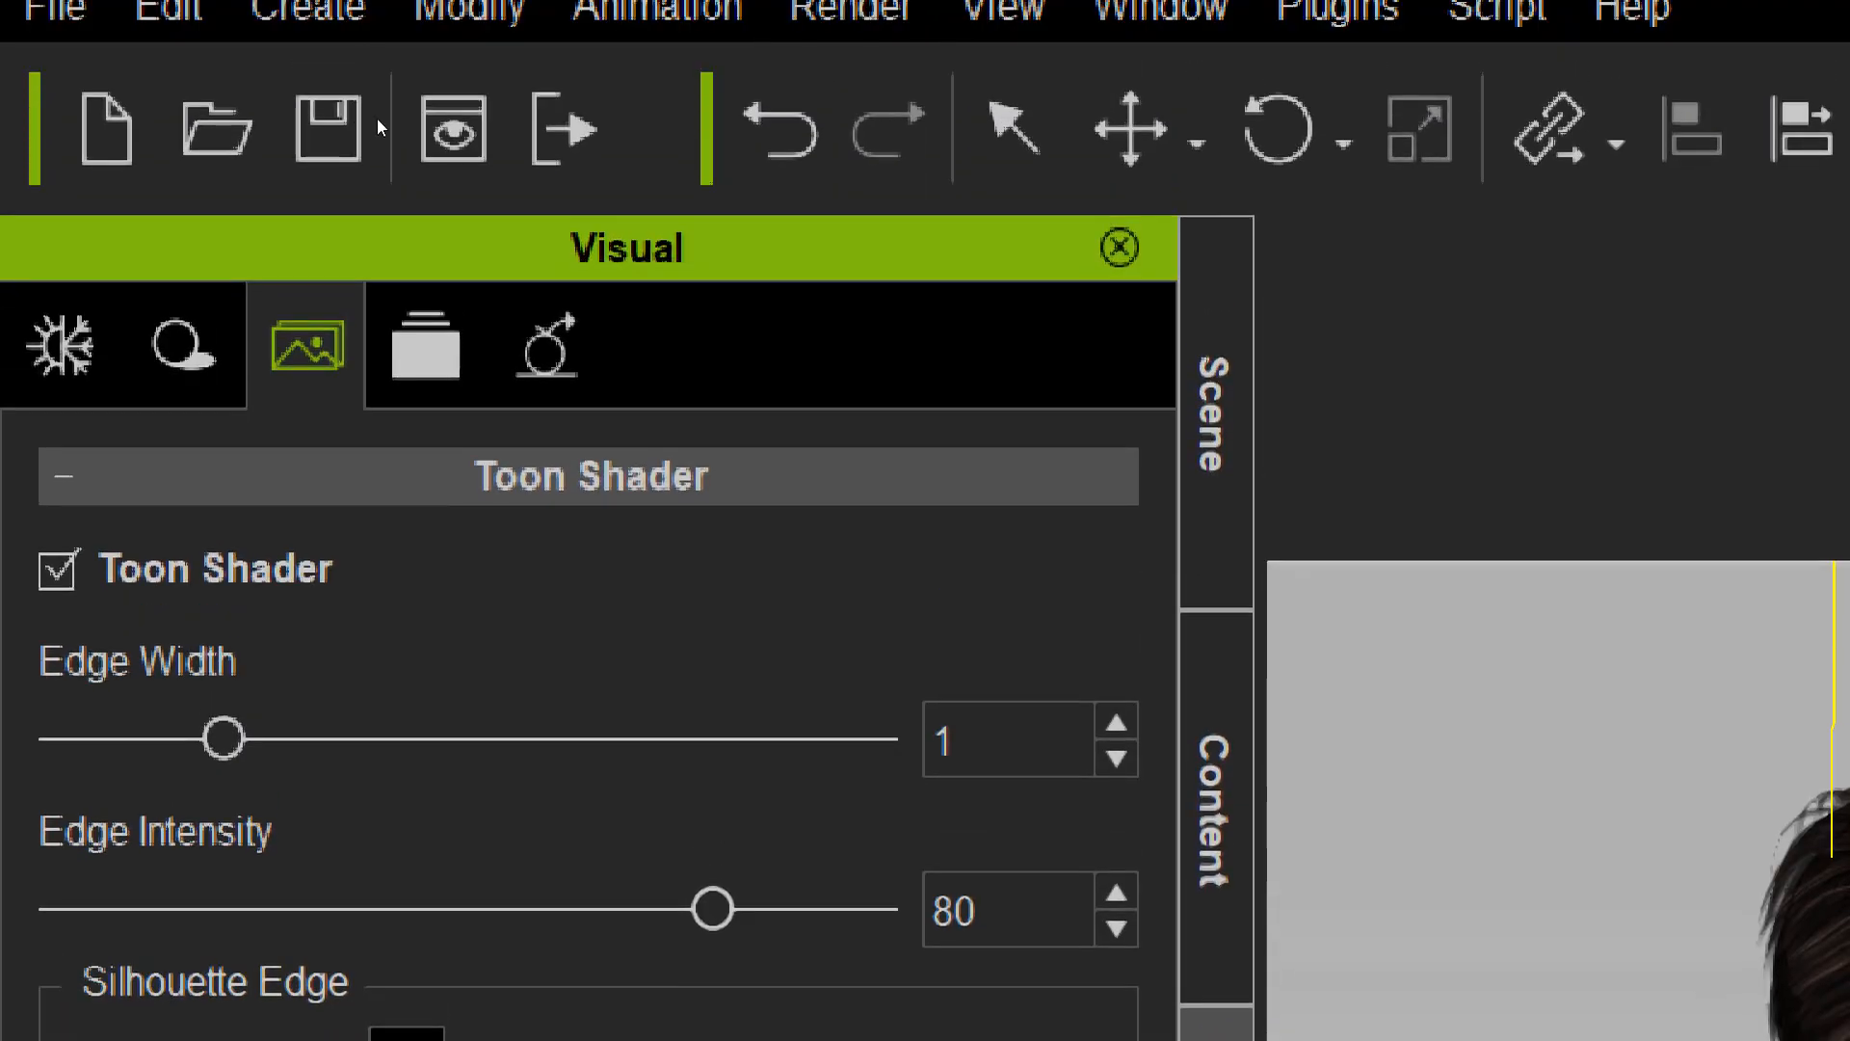
{"action": "key", "text": "ctrl+z"}
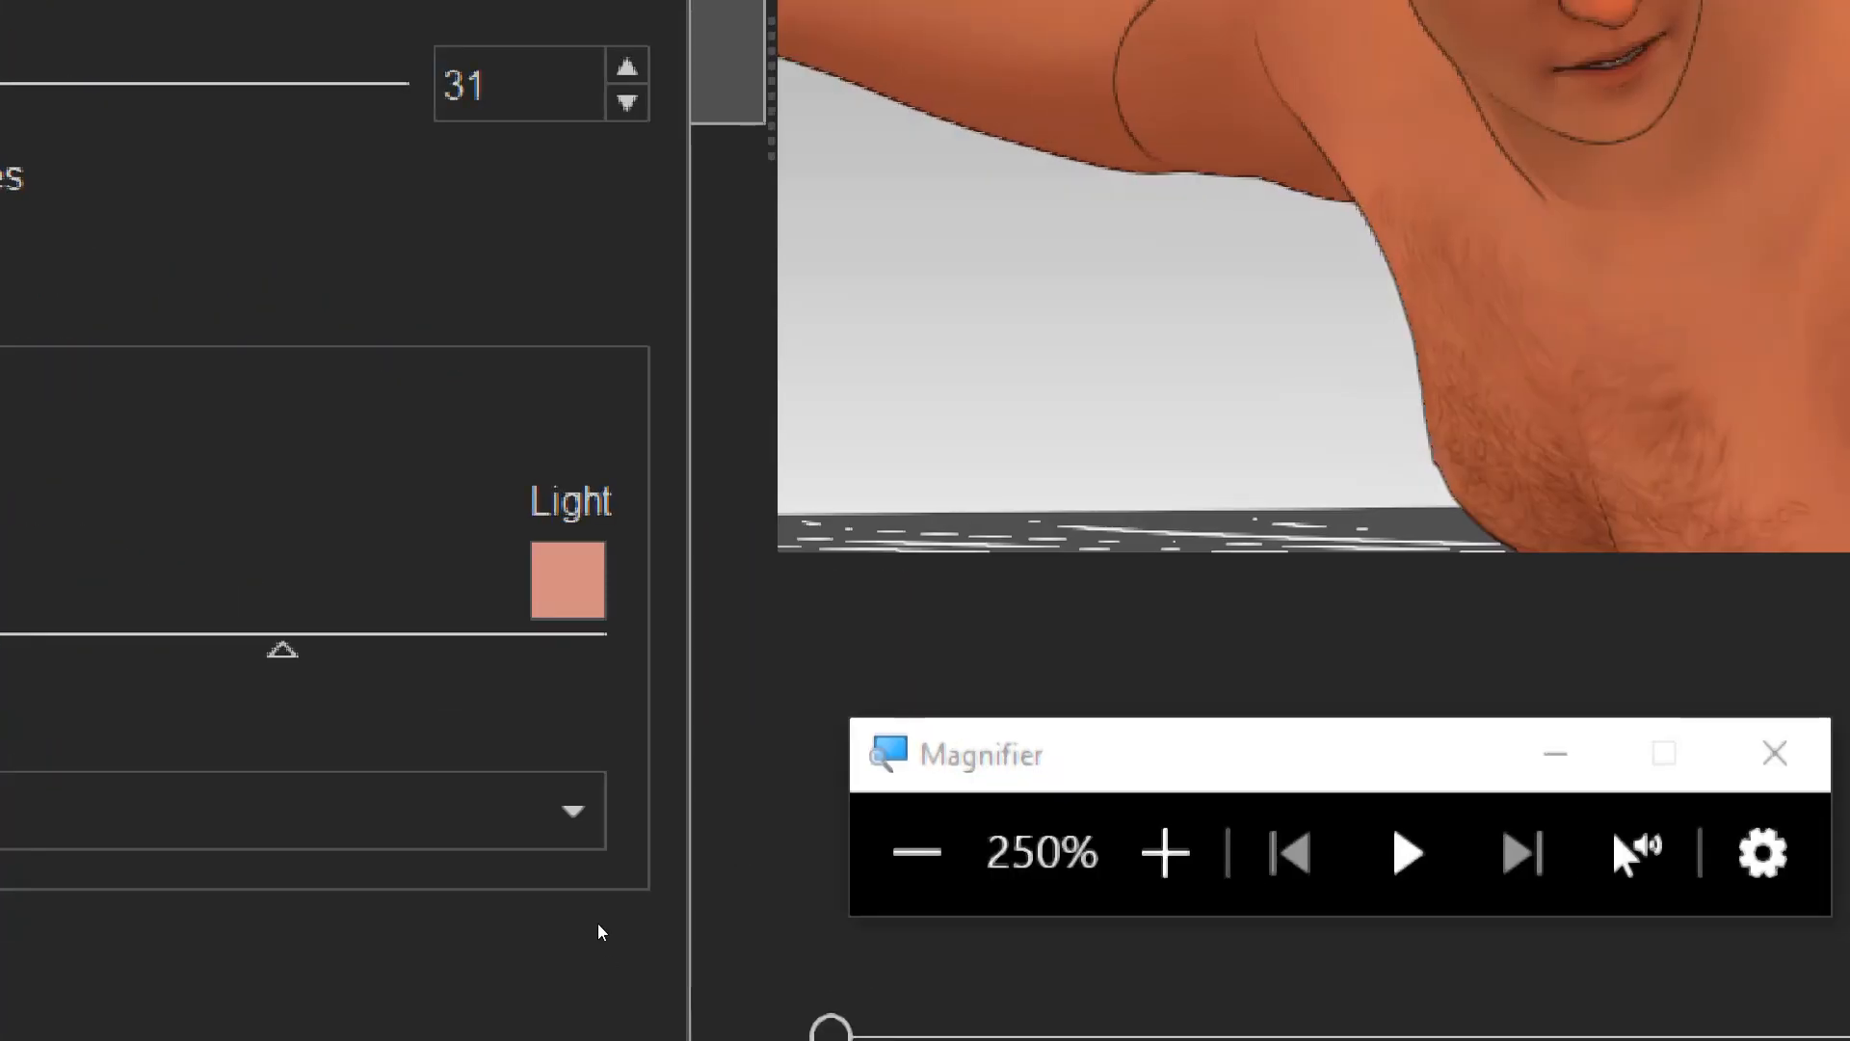
{"action": "left_click", "coordinate": [1407, 1029]}
{"action": "left_click", "coordinate": [1407, 1029]}
{"action": "left_click", "coordinate": [1407, 1029]}
{"action": "left_click", "coordinate": [920, 857]}
{"action": "left_click", "coordinate": [920, 857]}
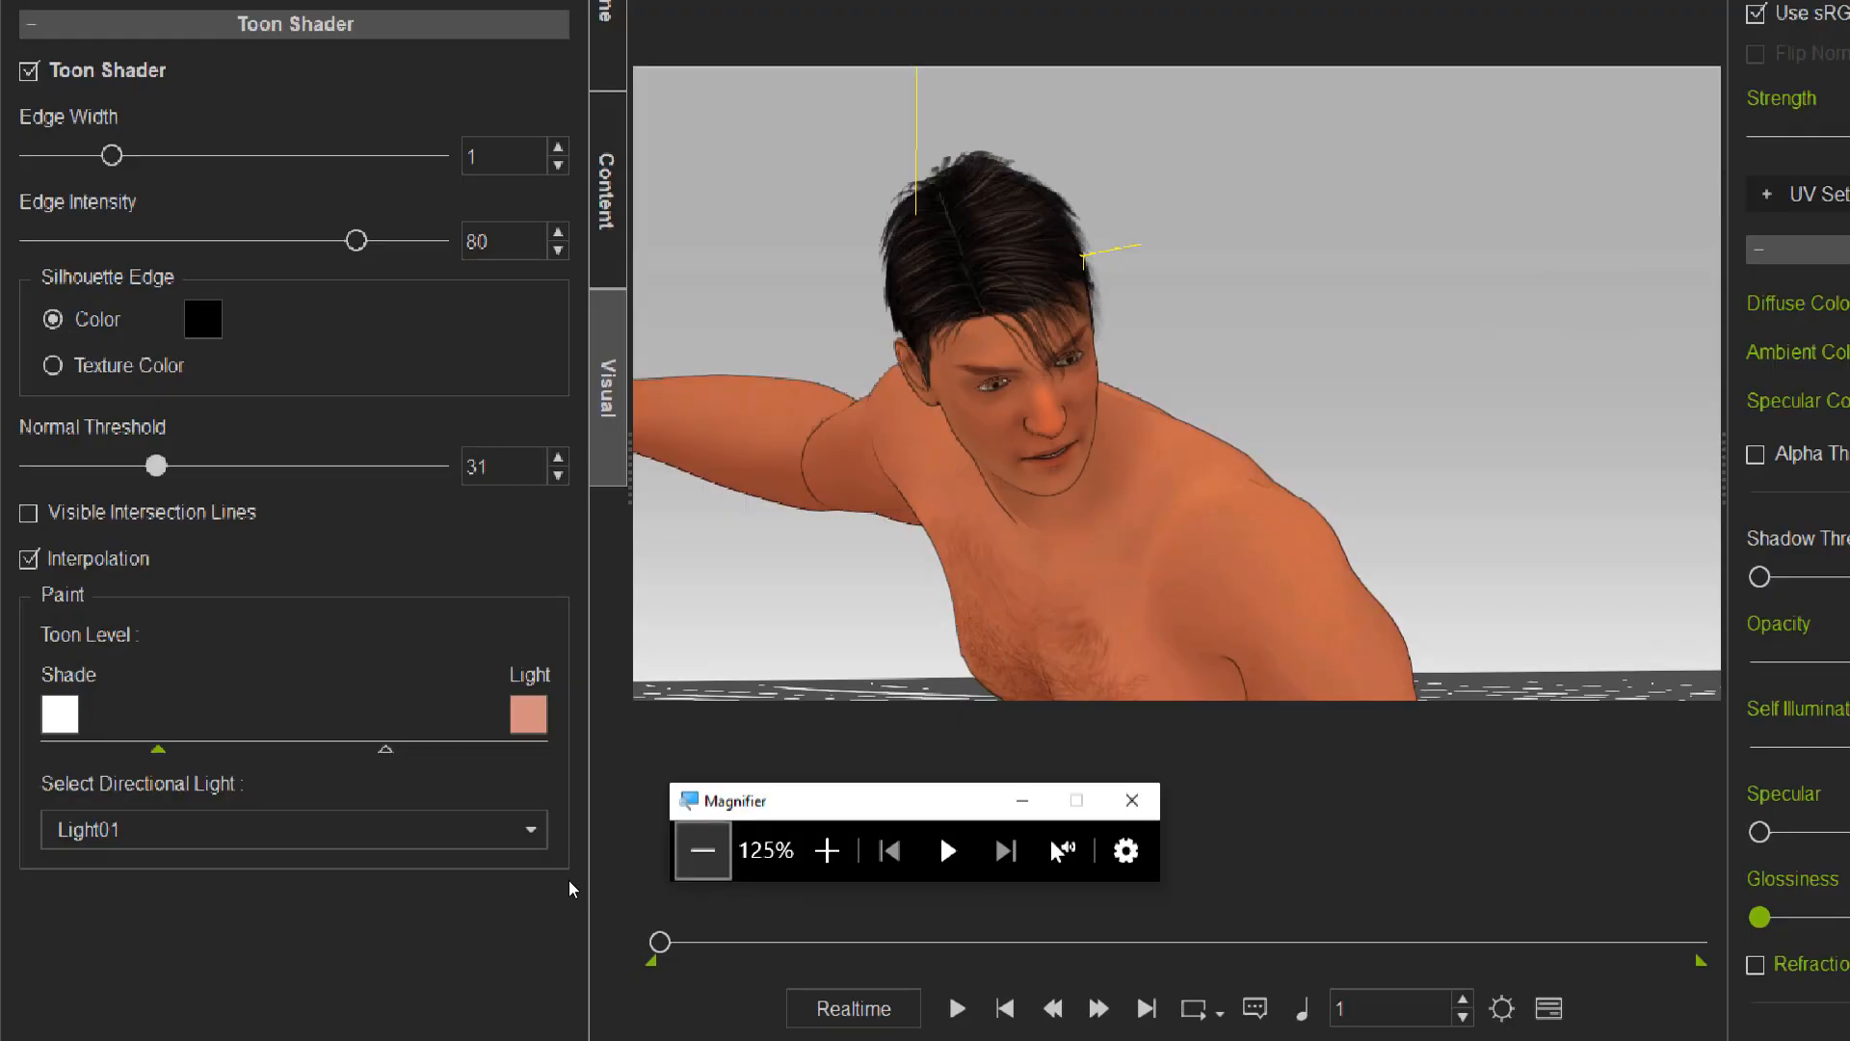
{"action": "left_click", "coordinate": [920, 856]}
Render a preview of the character seen from behind, inspect the outlines on the back and arms, and discard the image
{"action": "left_click", "coordinate": [1198, 87]}
{"action": "left_click_drag", "start_coordinate": [1169, 507], "coordinate": [947, 641]}
{"action": "scroll", "coordinate": [946, 642], "scroll_direction": "down", "scroll_amount": 5}
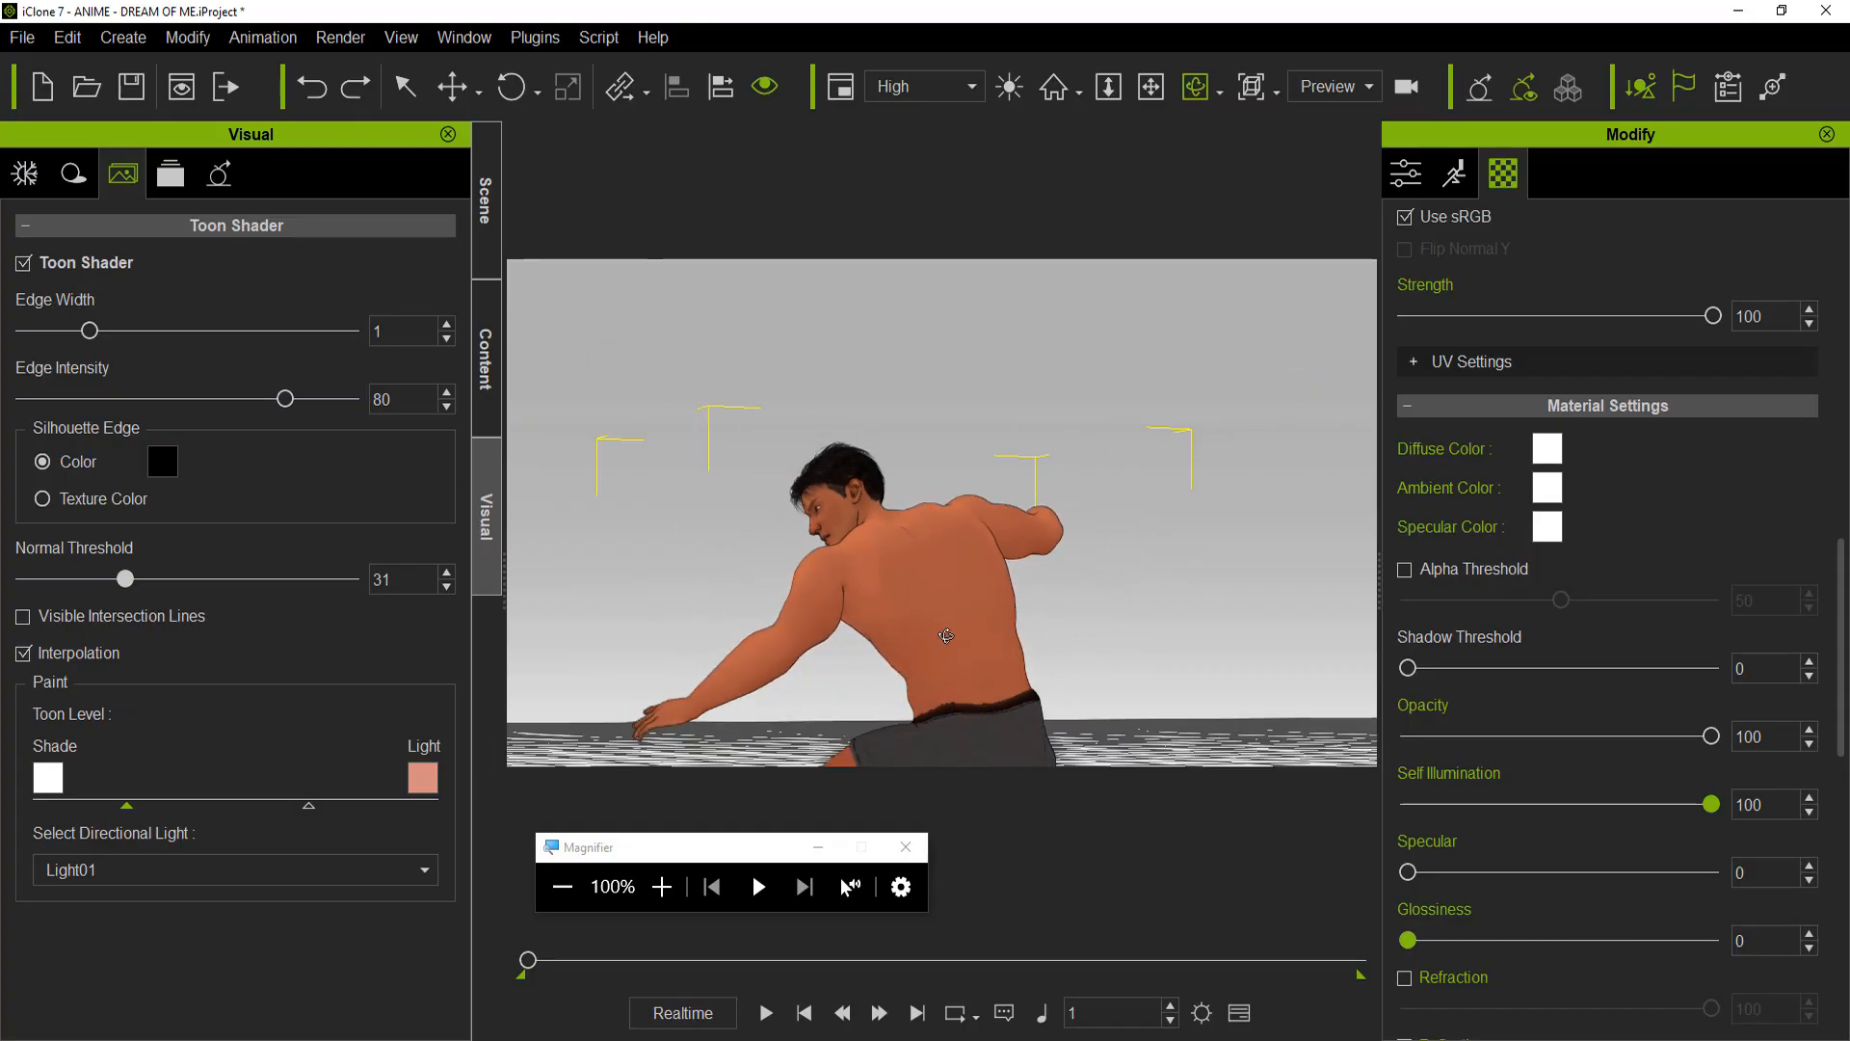
{"action": "left_click", "coordinate": [1160, 89]}
{"action": "left_click_drag", "start_coordinate": [1096, 486], "coordinate": [1089, 392]}
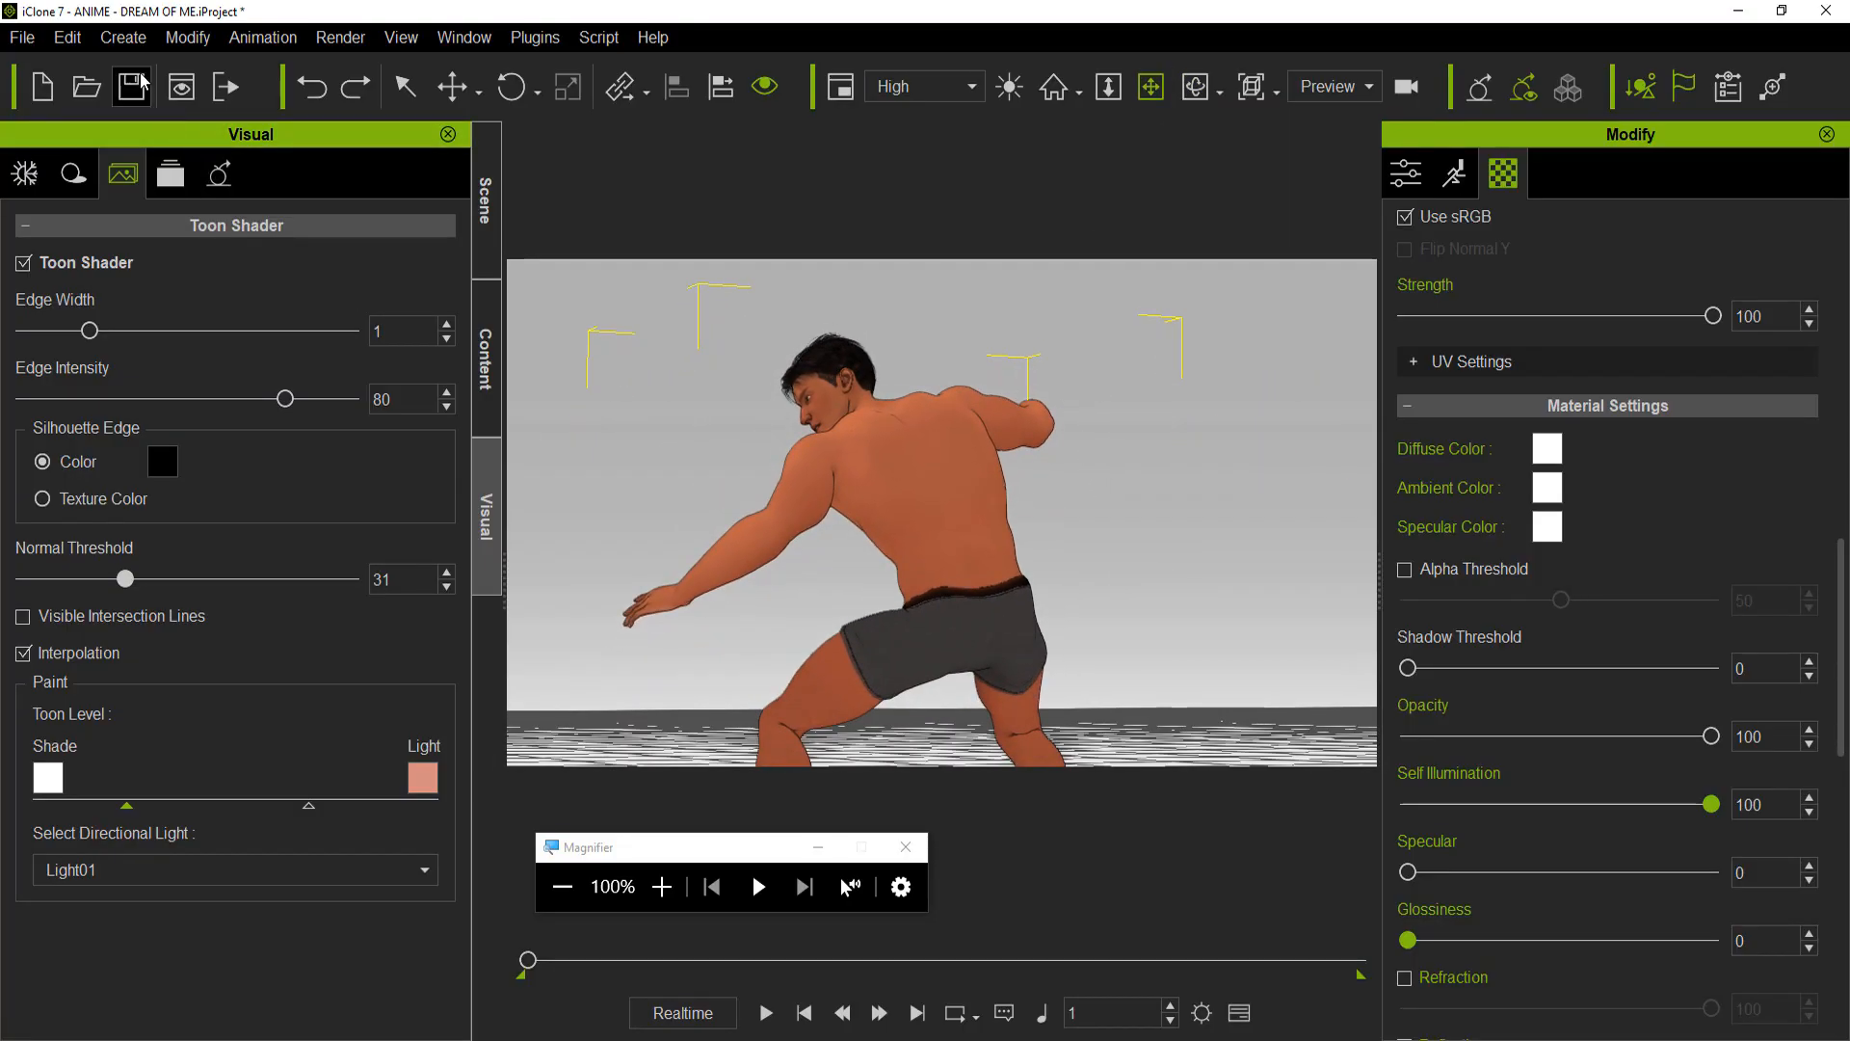
{"action": "left_click", "coordinate": [170, 82]}
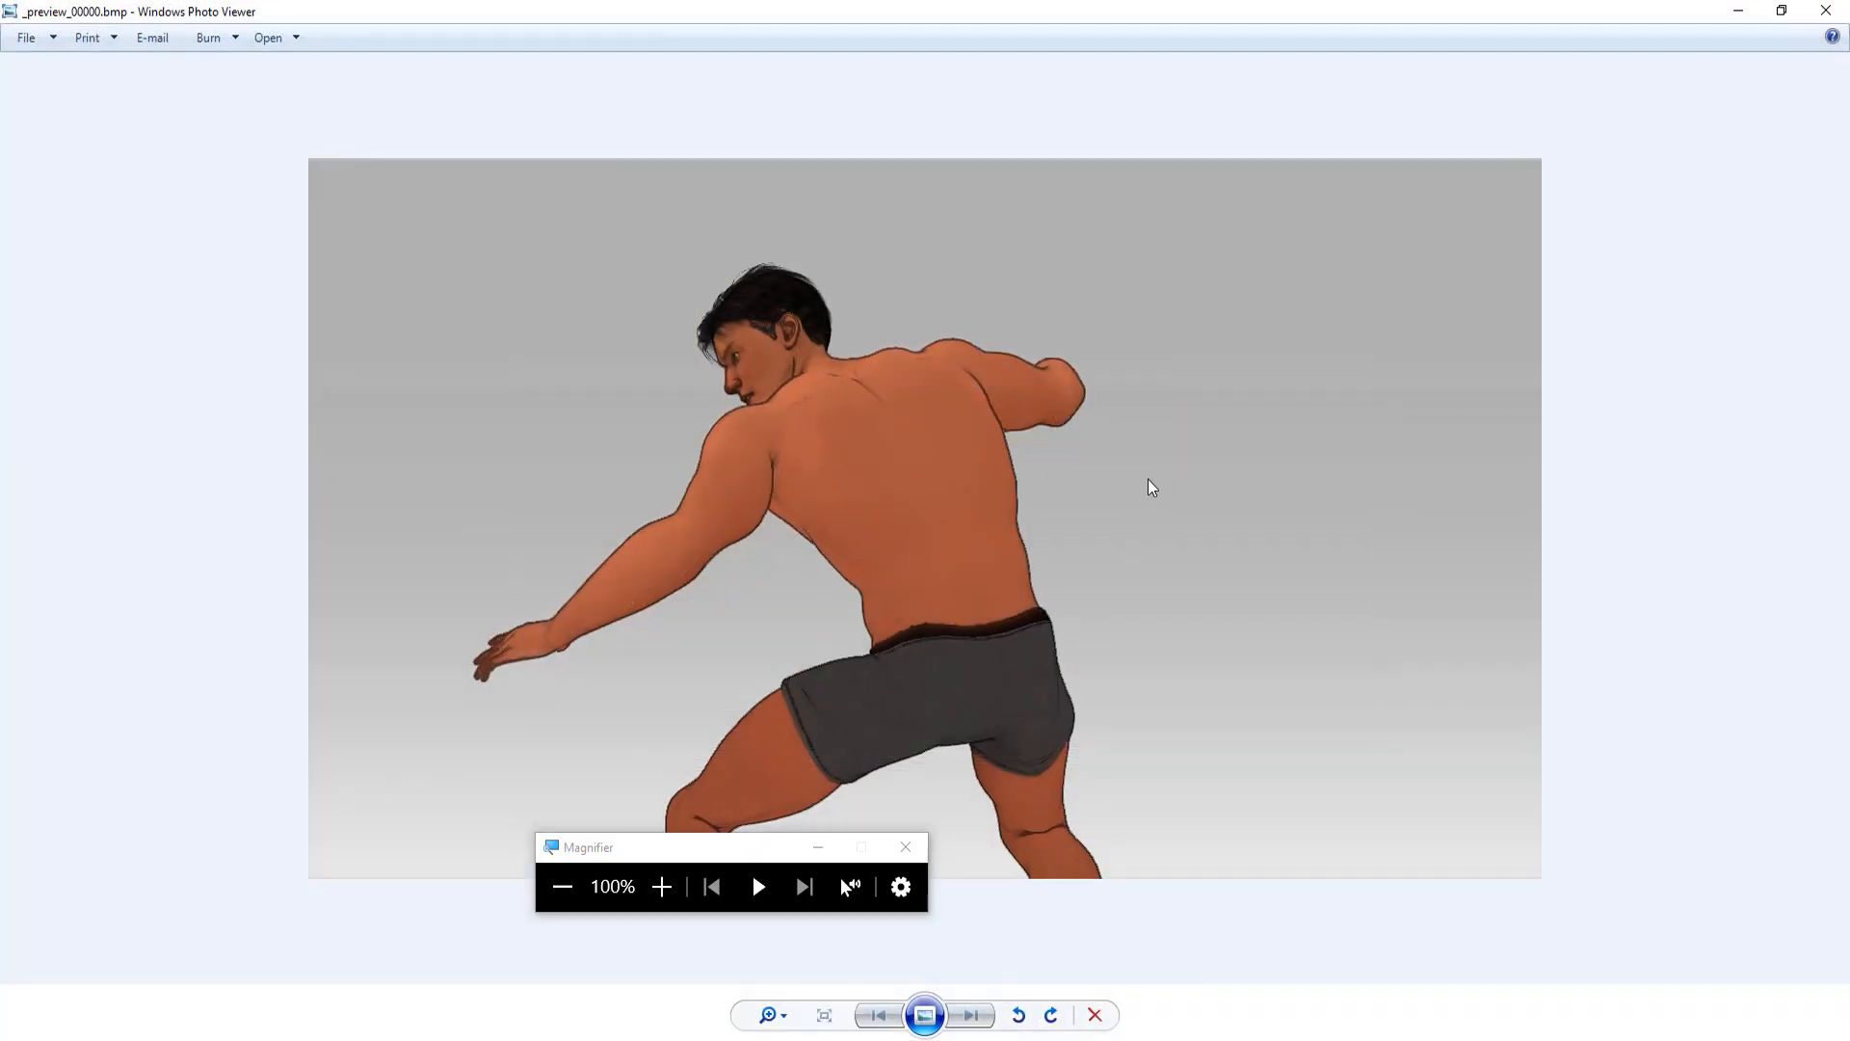
{"action": "scroll", "coordinate": [1156, 482], "scroll_direction": "up", "scroll_amount": 5}
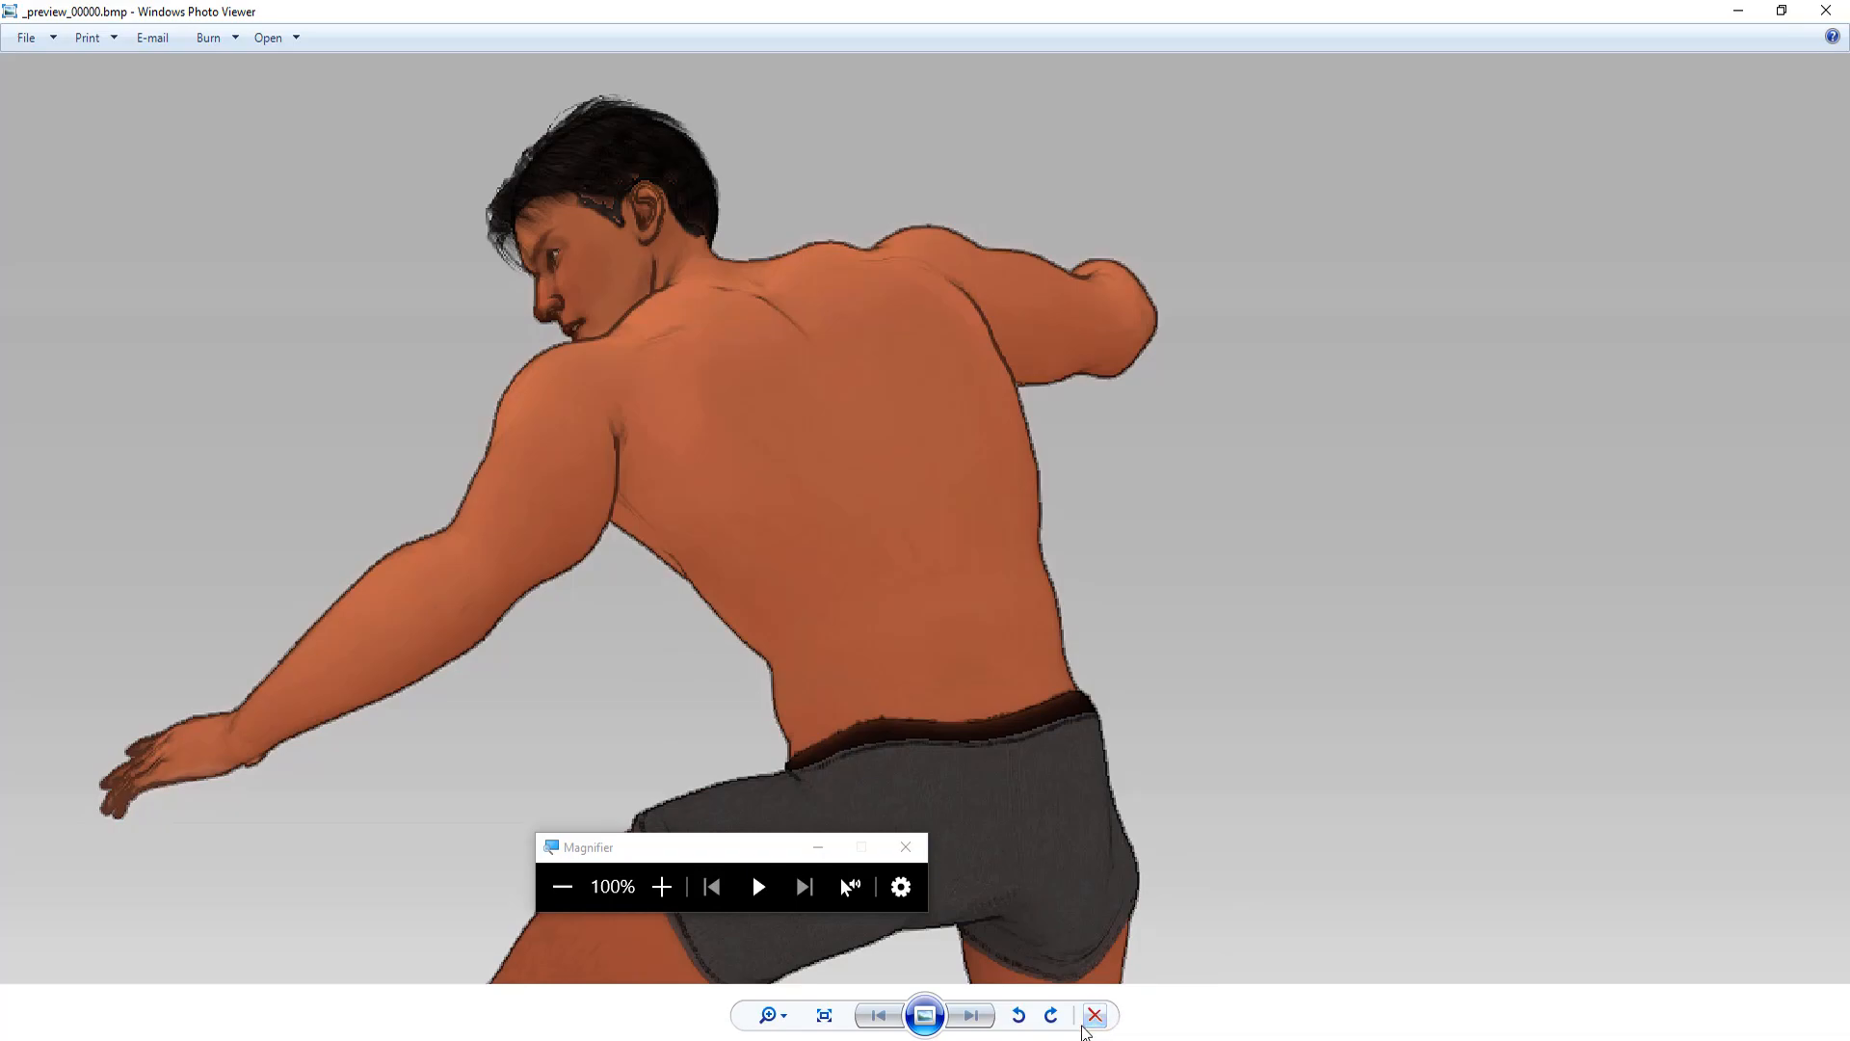
{"action": "left_click", "coordinate": [1095, 1014]}
{"action": "left_click", "coordinate": [1826, 11]}
Show the custom Toon Shader templates in the content library and examine them under magnification
{"action": "left_click", "coordinate": [486, 395]}
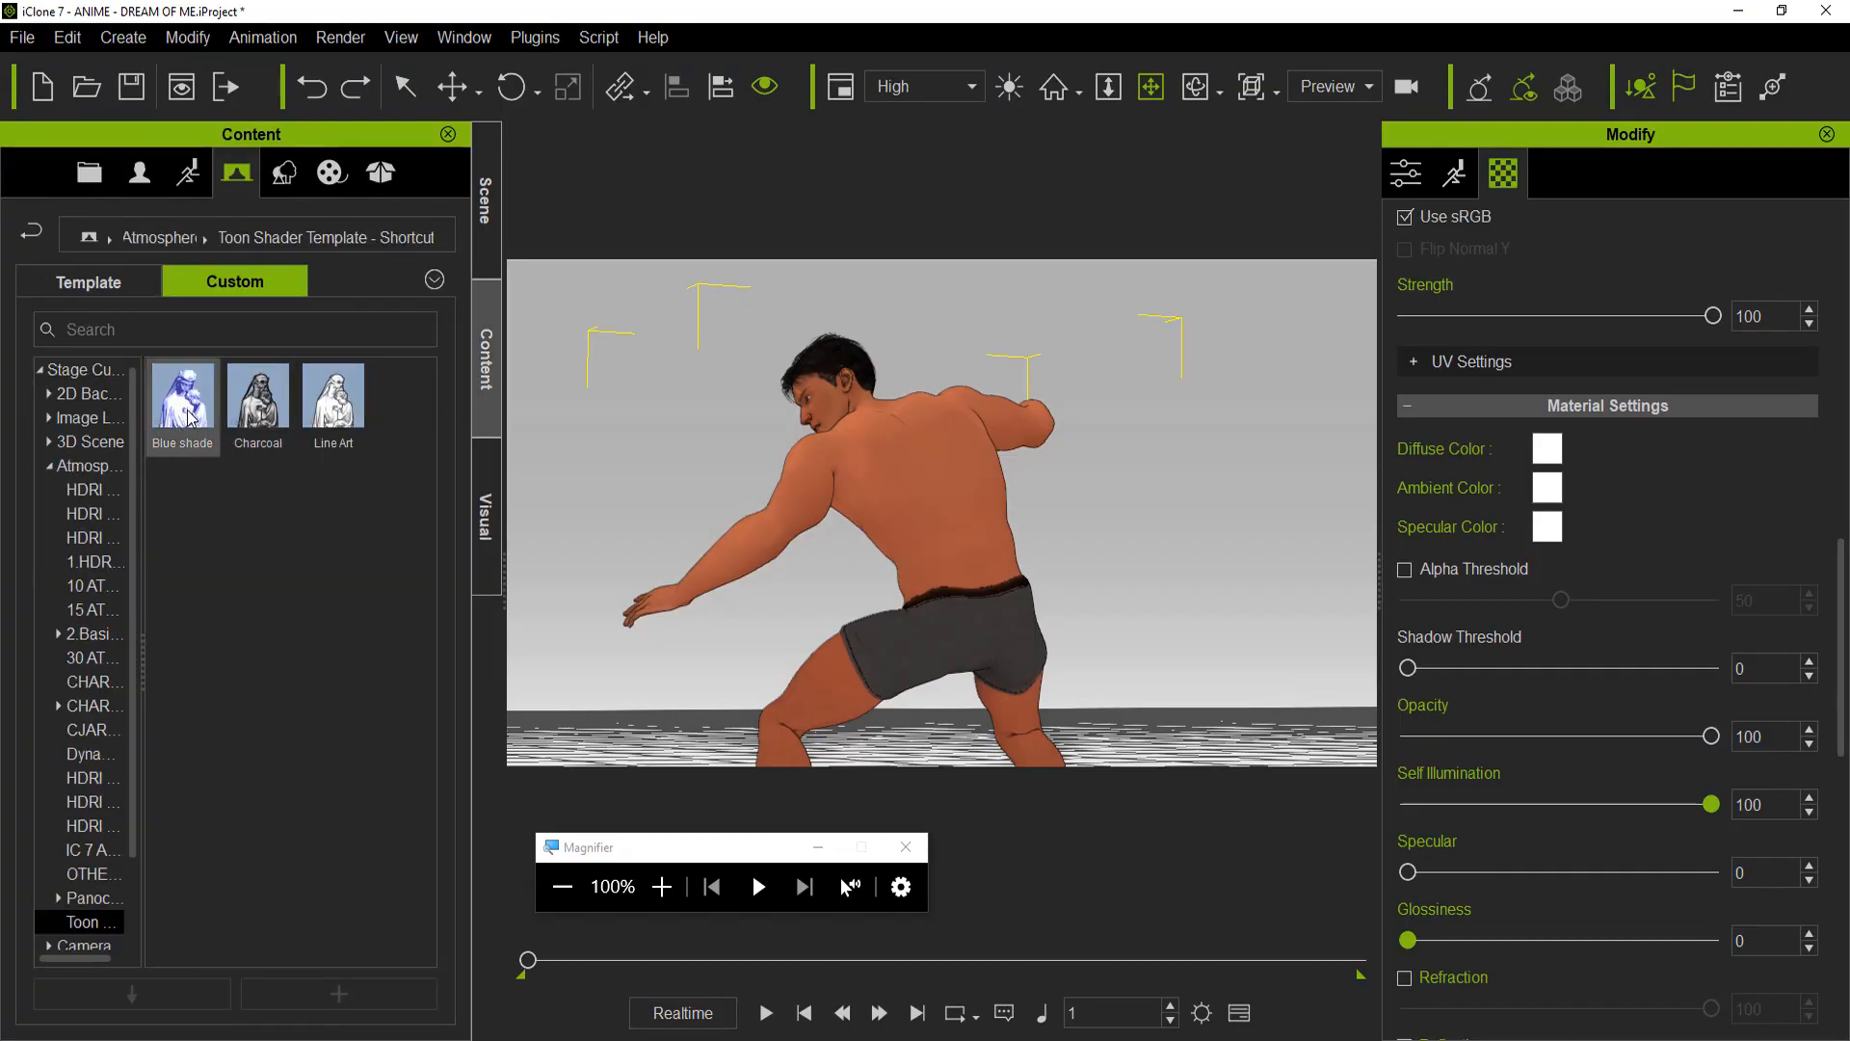
{"action": "left_click", "coordinate": [662, 886]}
{"action": "left_click", "coordinate": [662, 886]}
{"action": "left_click", "coordinate": [662, 886]}
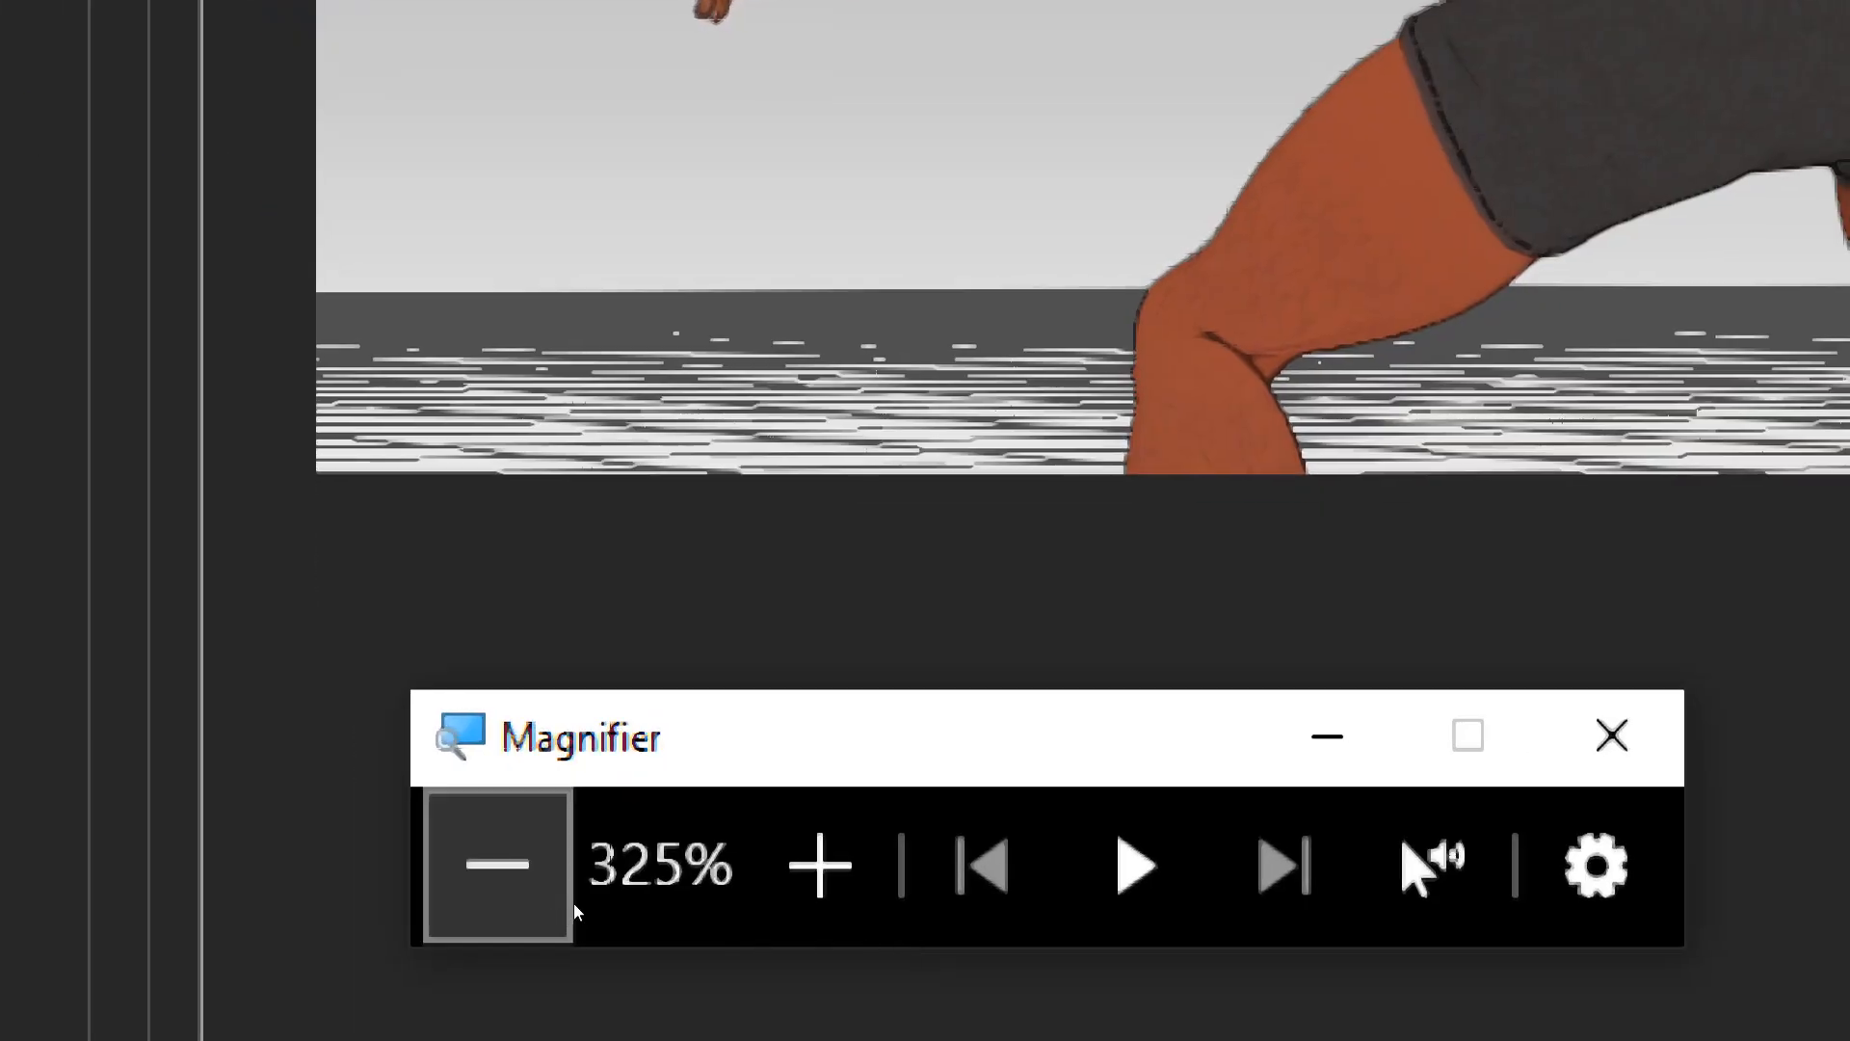
{"action": "left_click", "coordinate": [566, 905]}
{"action": "left_click", "coordinate": [566, 902]}
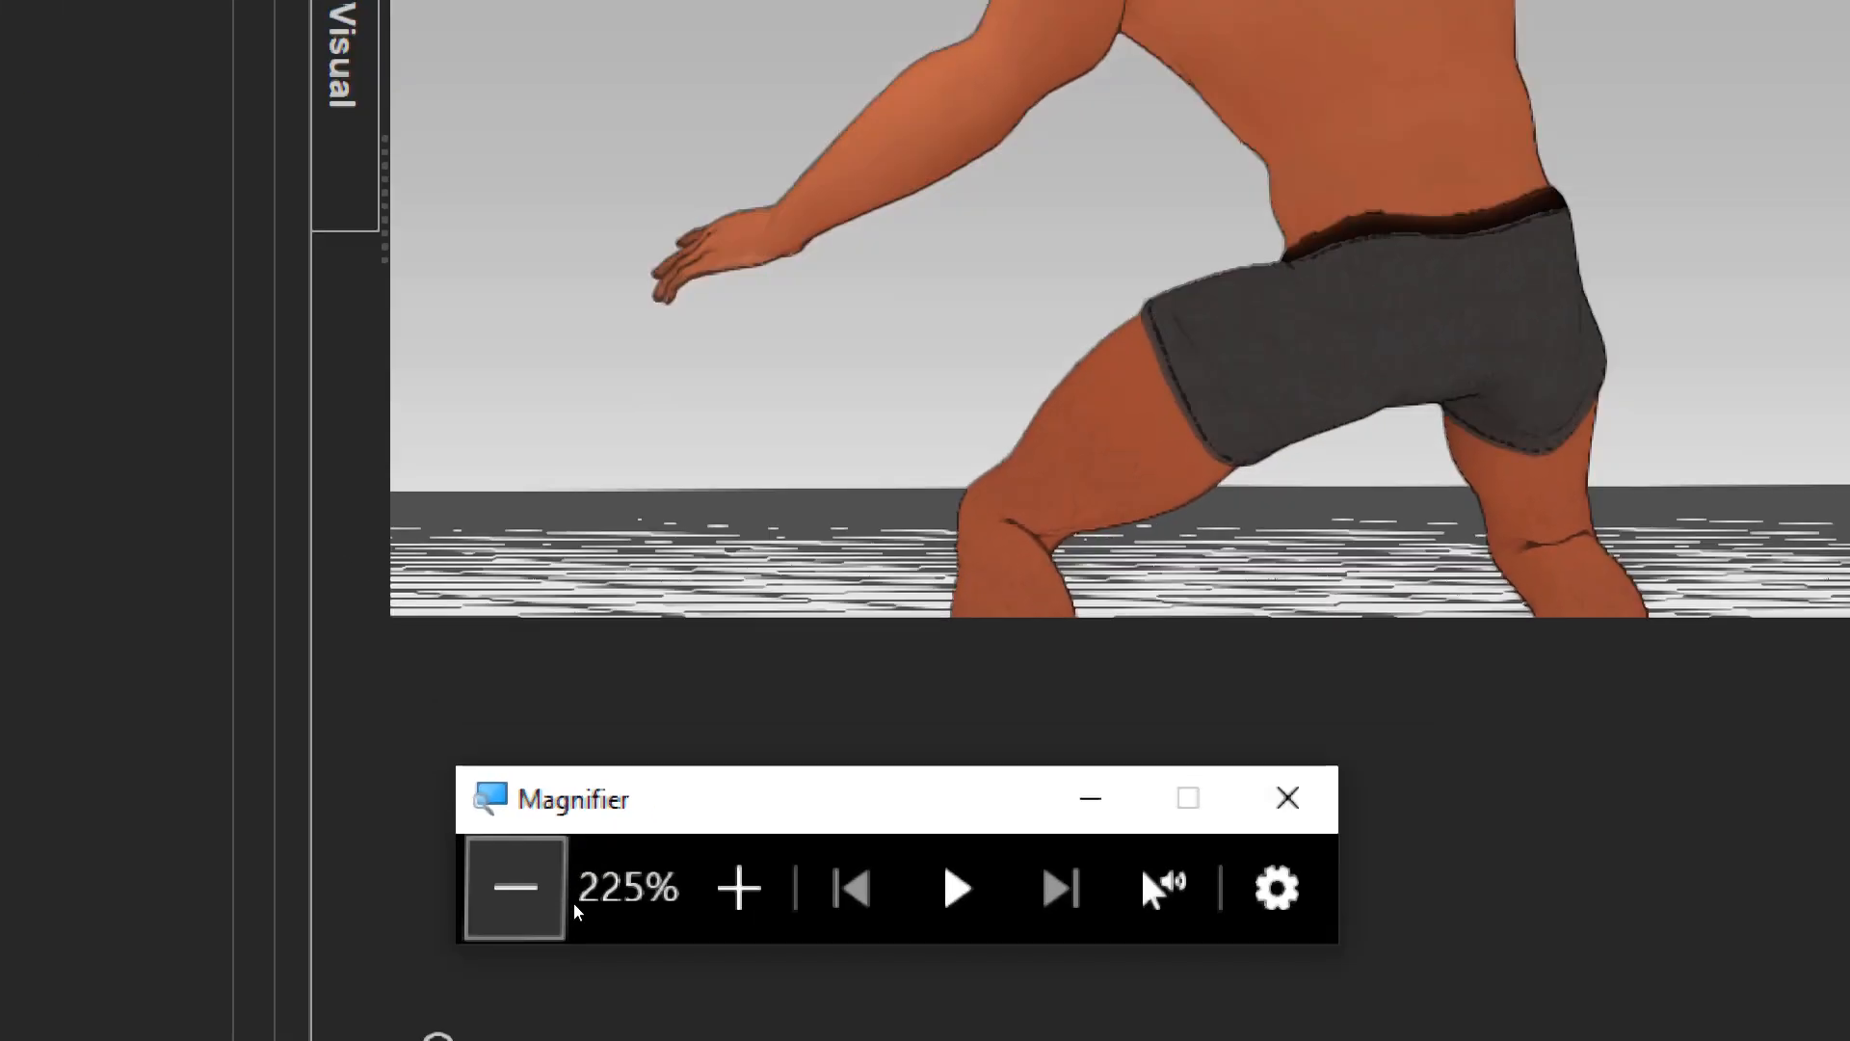
{"action": "left_click", "coordinate": [566, 902]}
{"action": "left_click", "coordinate": [567, 902]}
{"action": "left_click", "coordinate": [567, 902]}
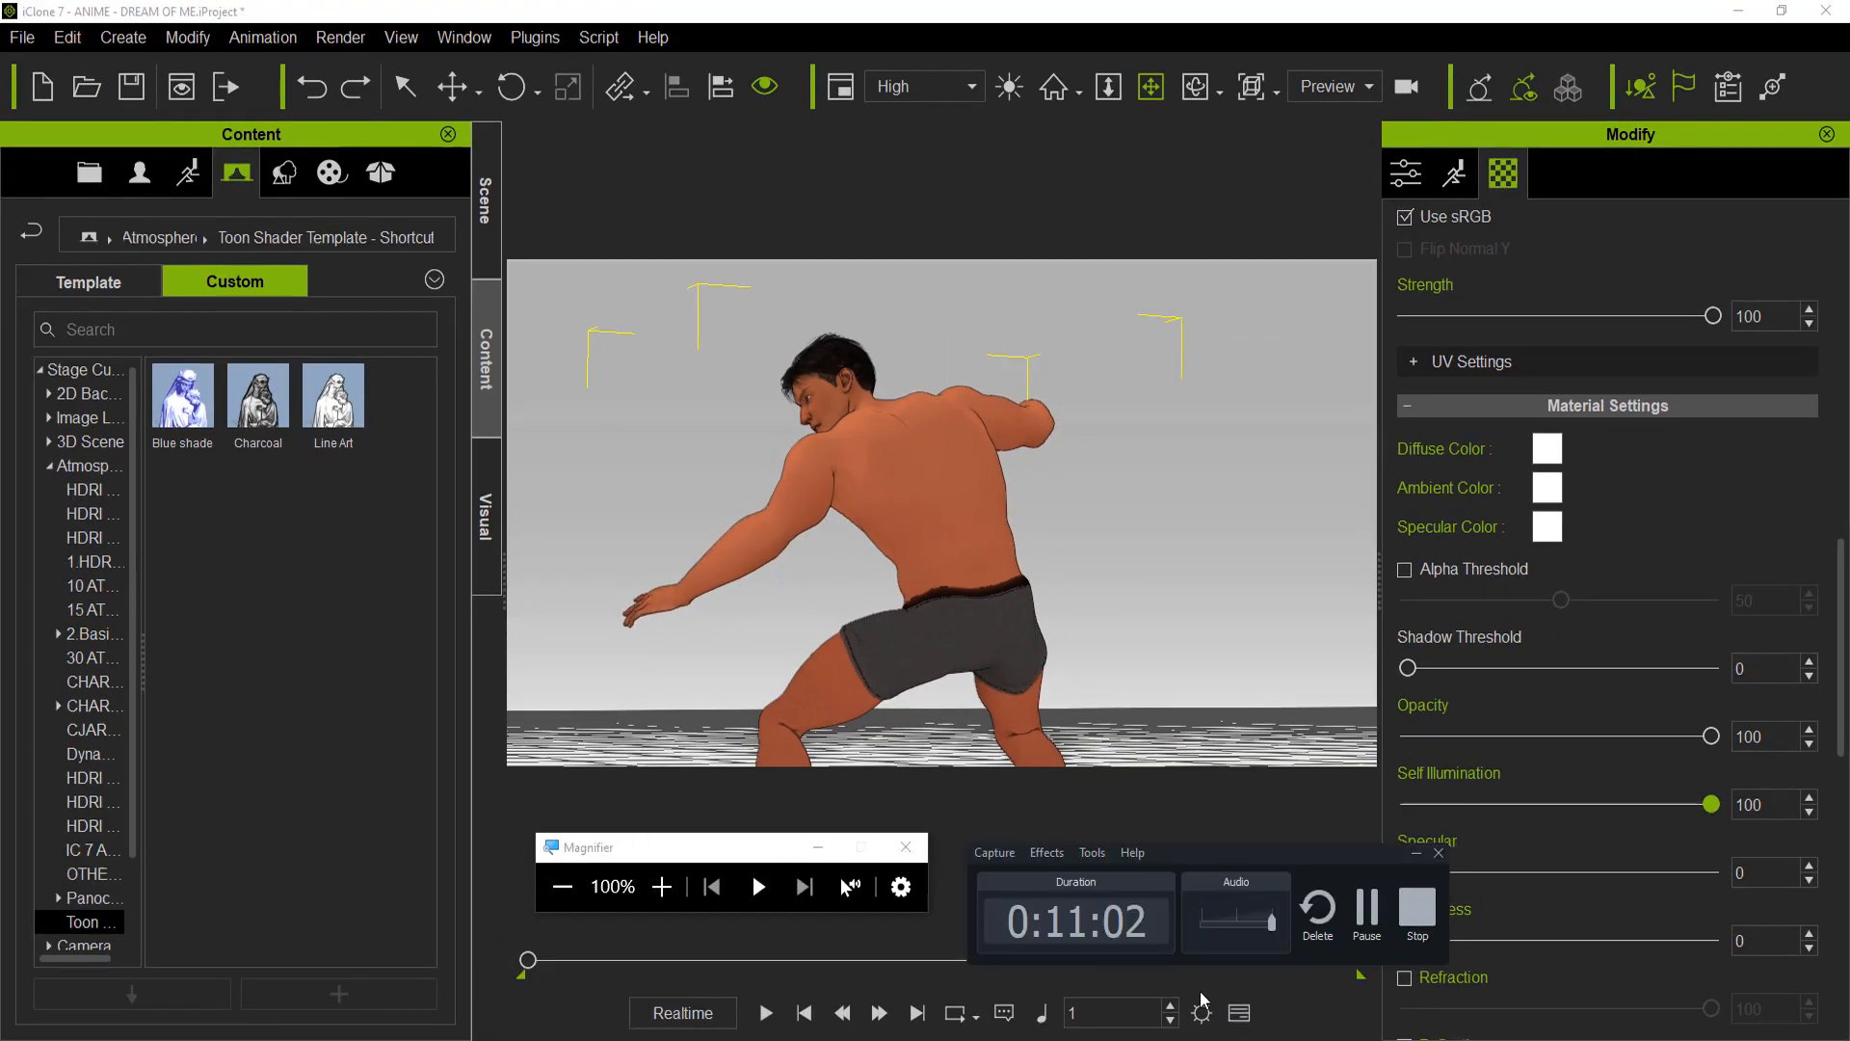
{"action": "left_click", "coordinate": [1365, 920]}
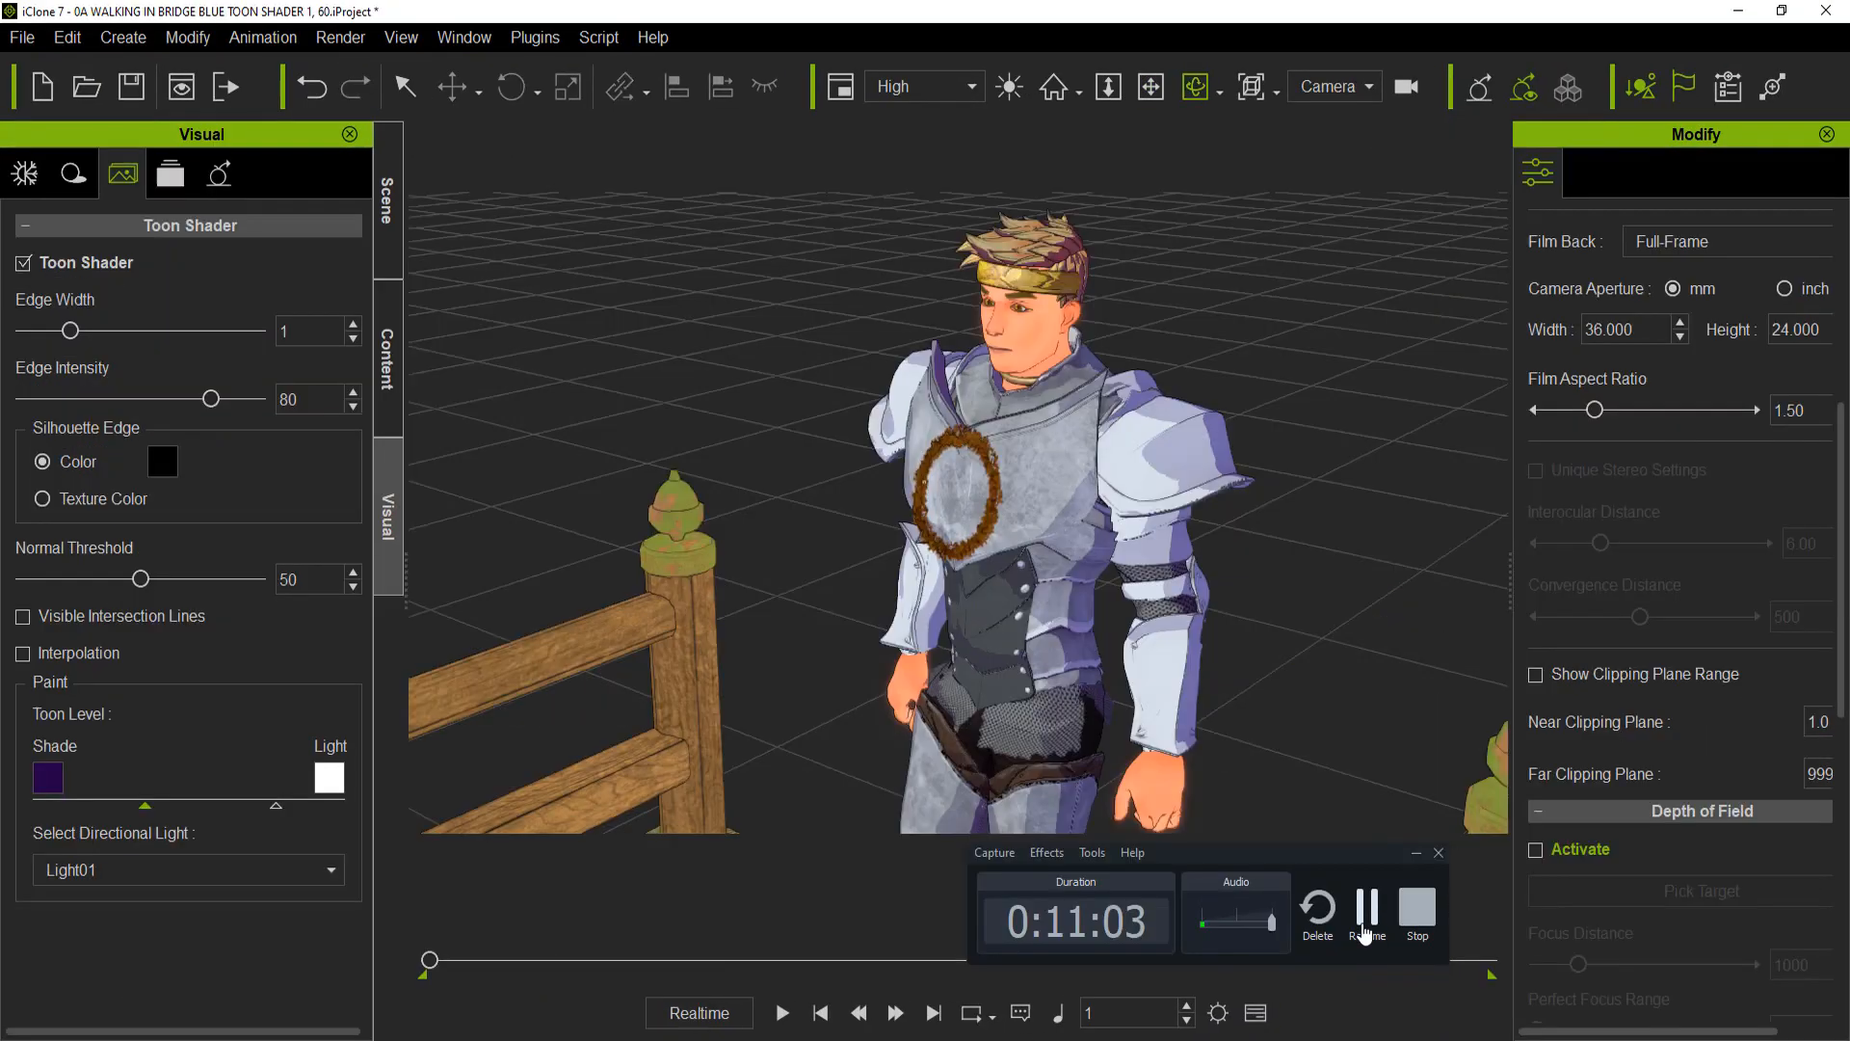
{"action": "left_click", "coordinate": [1364, 927]}
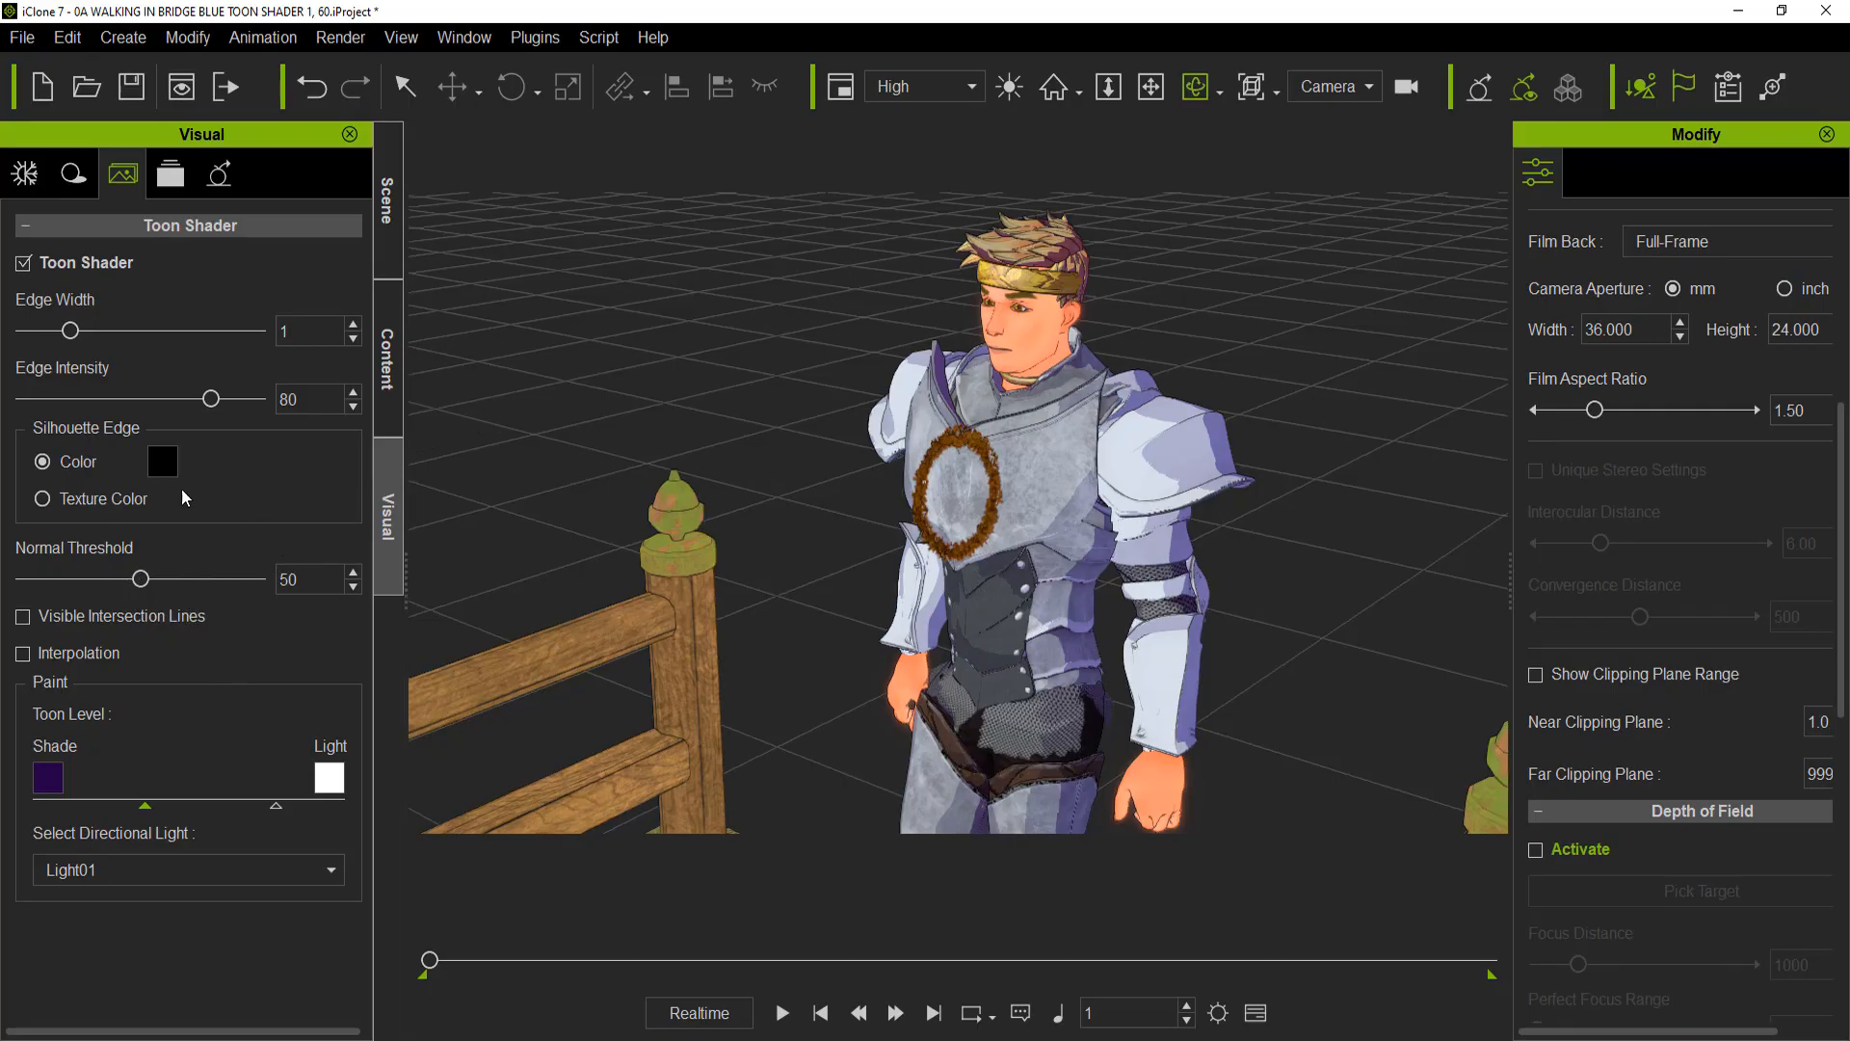
Play the armoured character's bridge-walking animation to review the toon shading, and return to the first frame
{"action": "left_click", "coordinate": [781, 1013]}
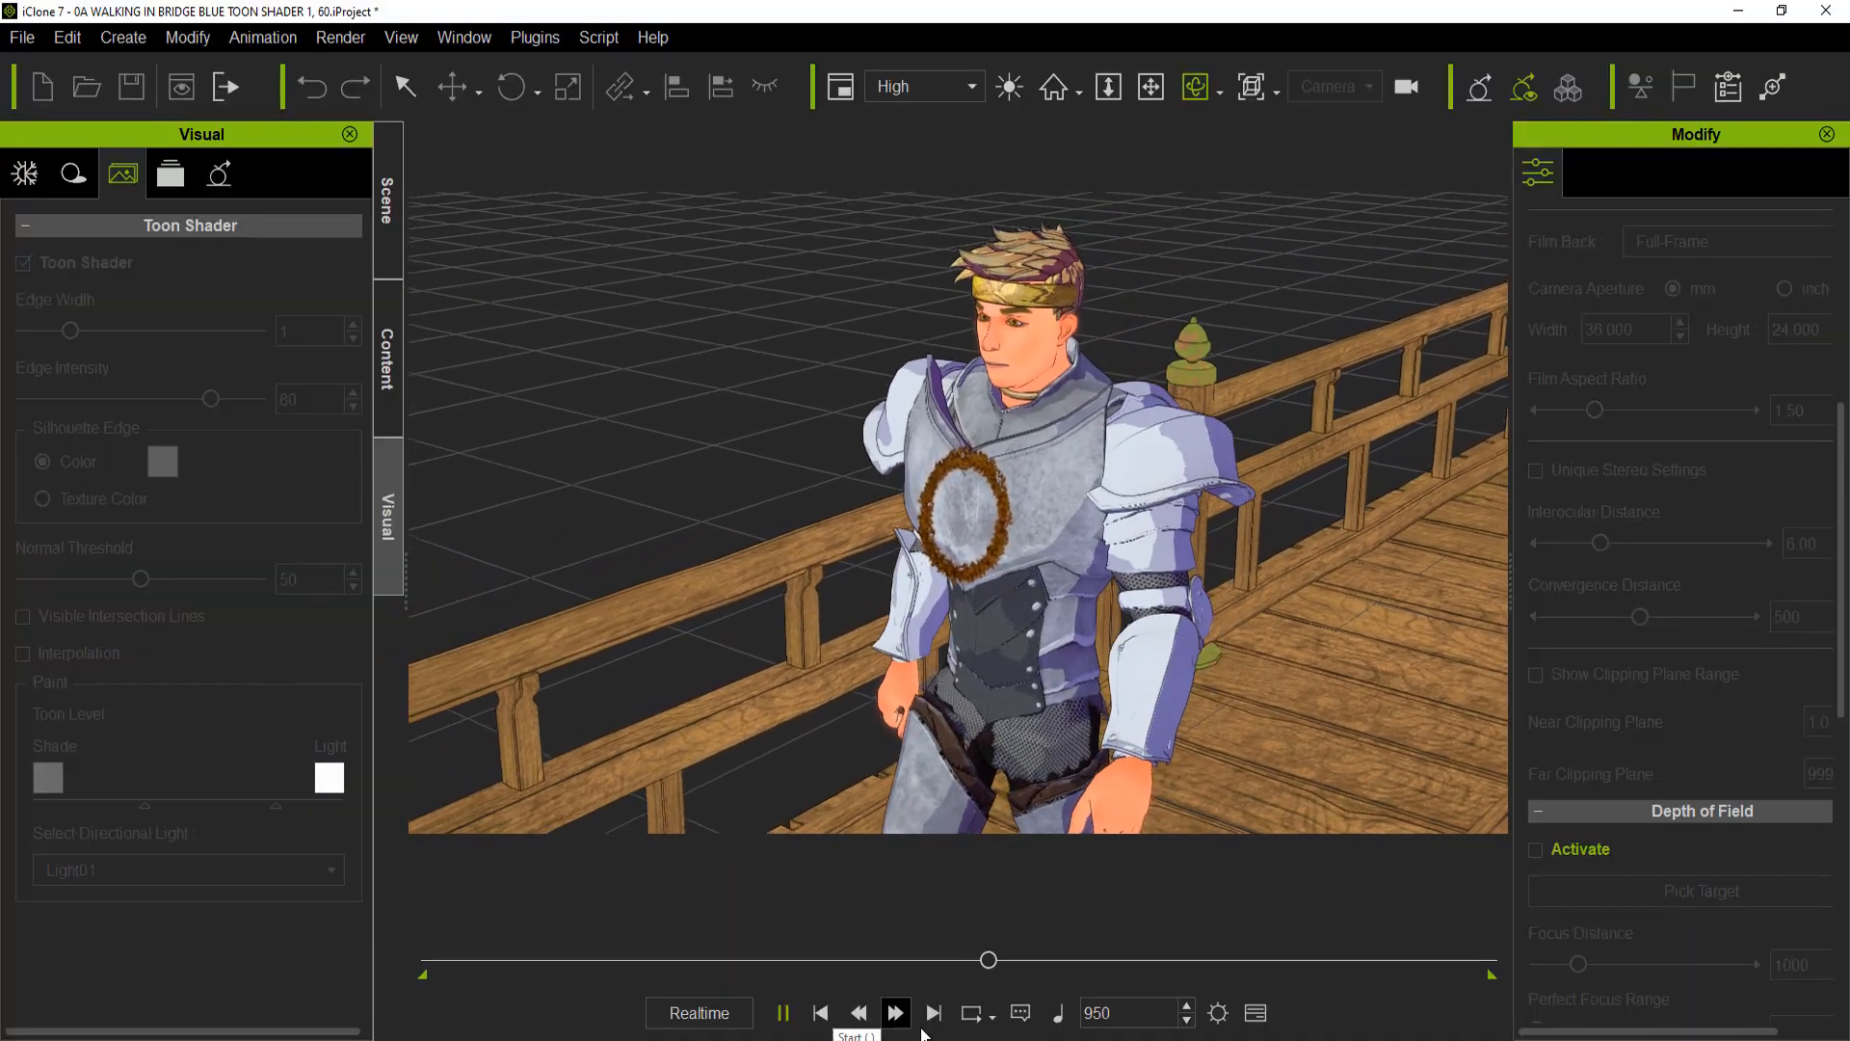
{"action": "left_click", "coordinate": [822, 1020]}
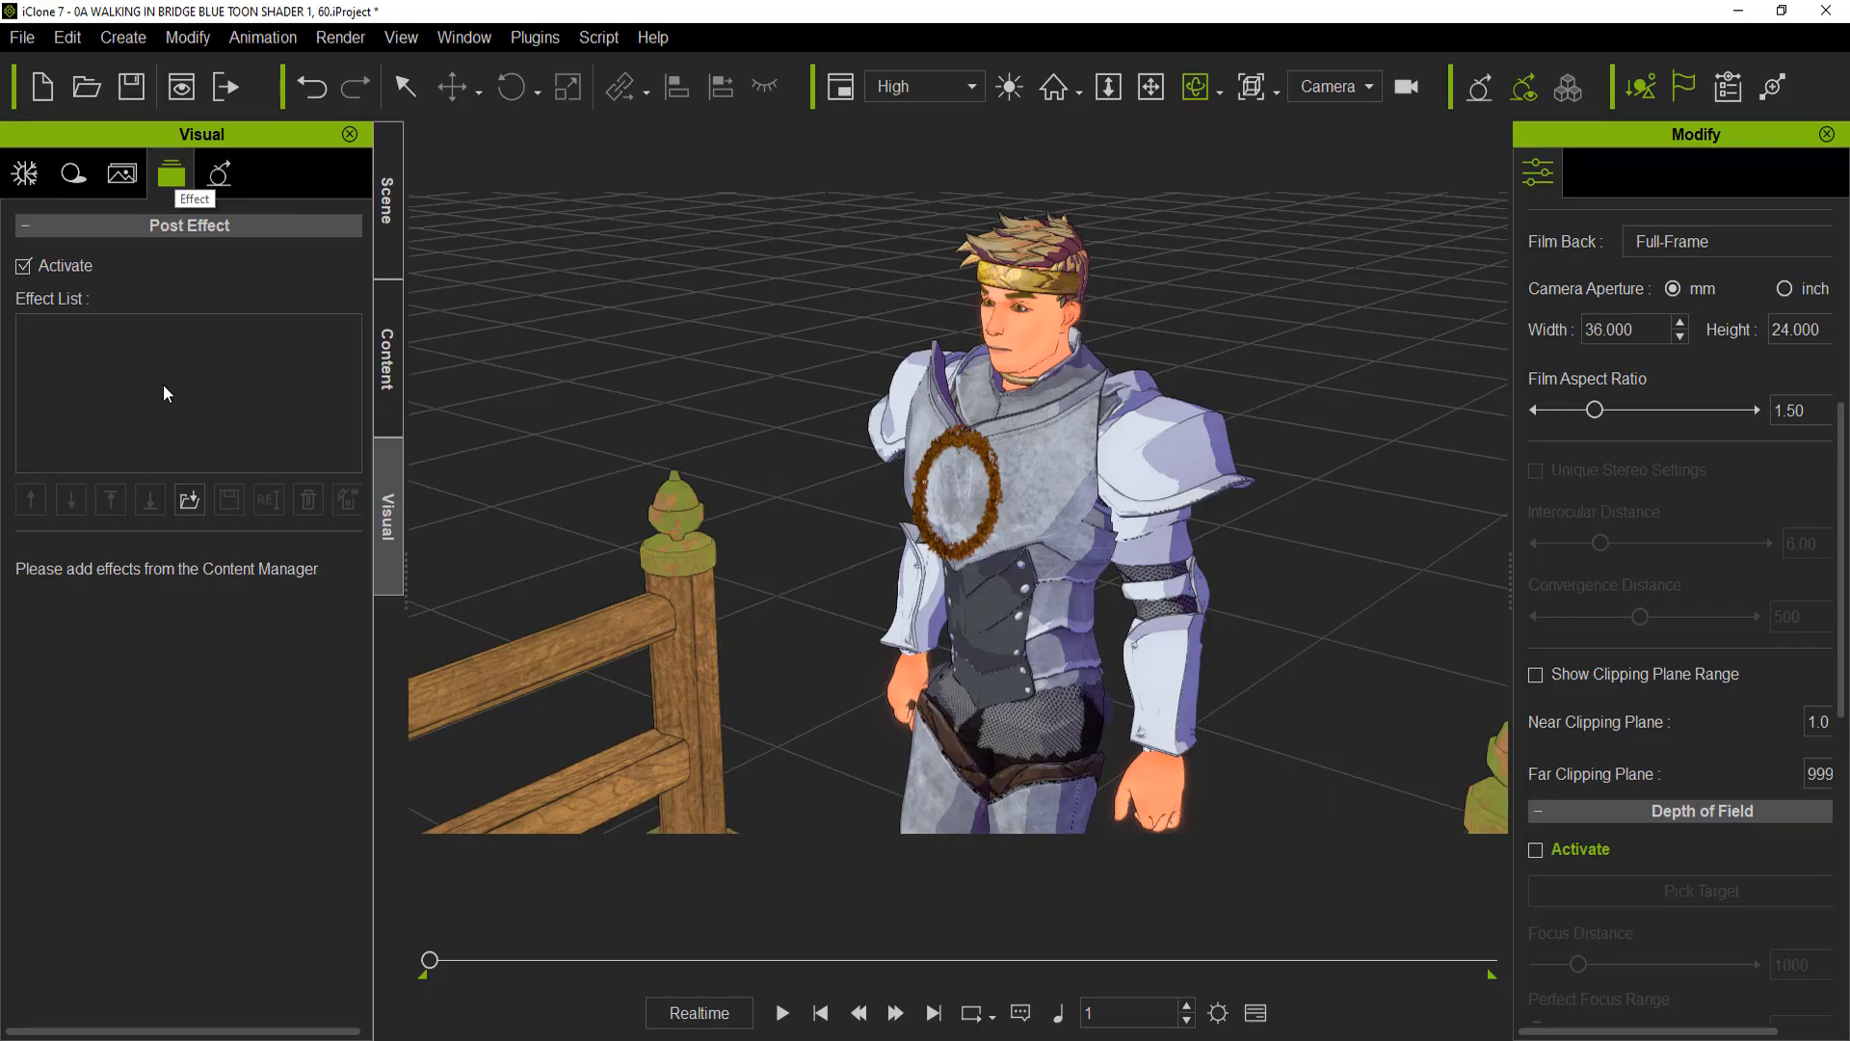
Try the Warm Colours LUT post effect on the armoured character's scene and undo it
{"action": "left_click", "coordinate": [178, 515]}
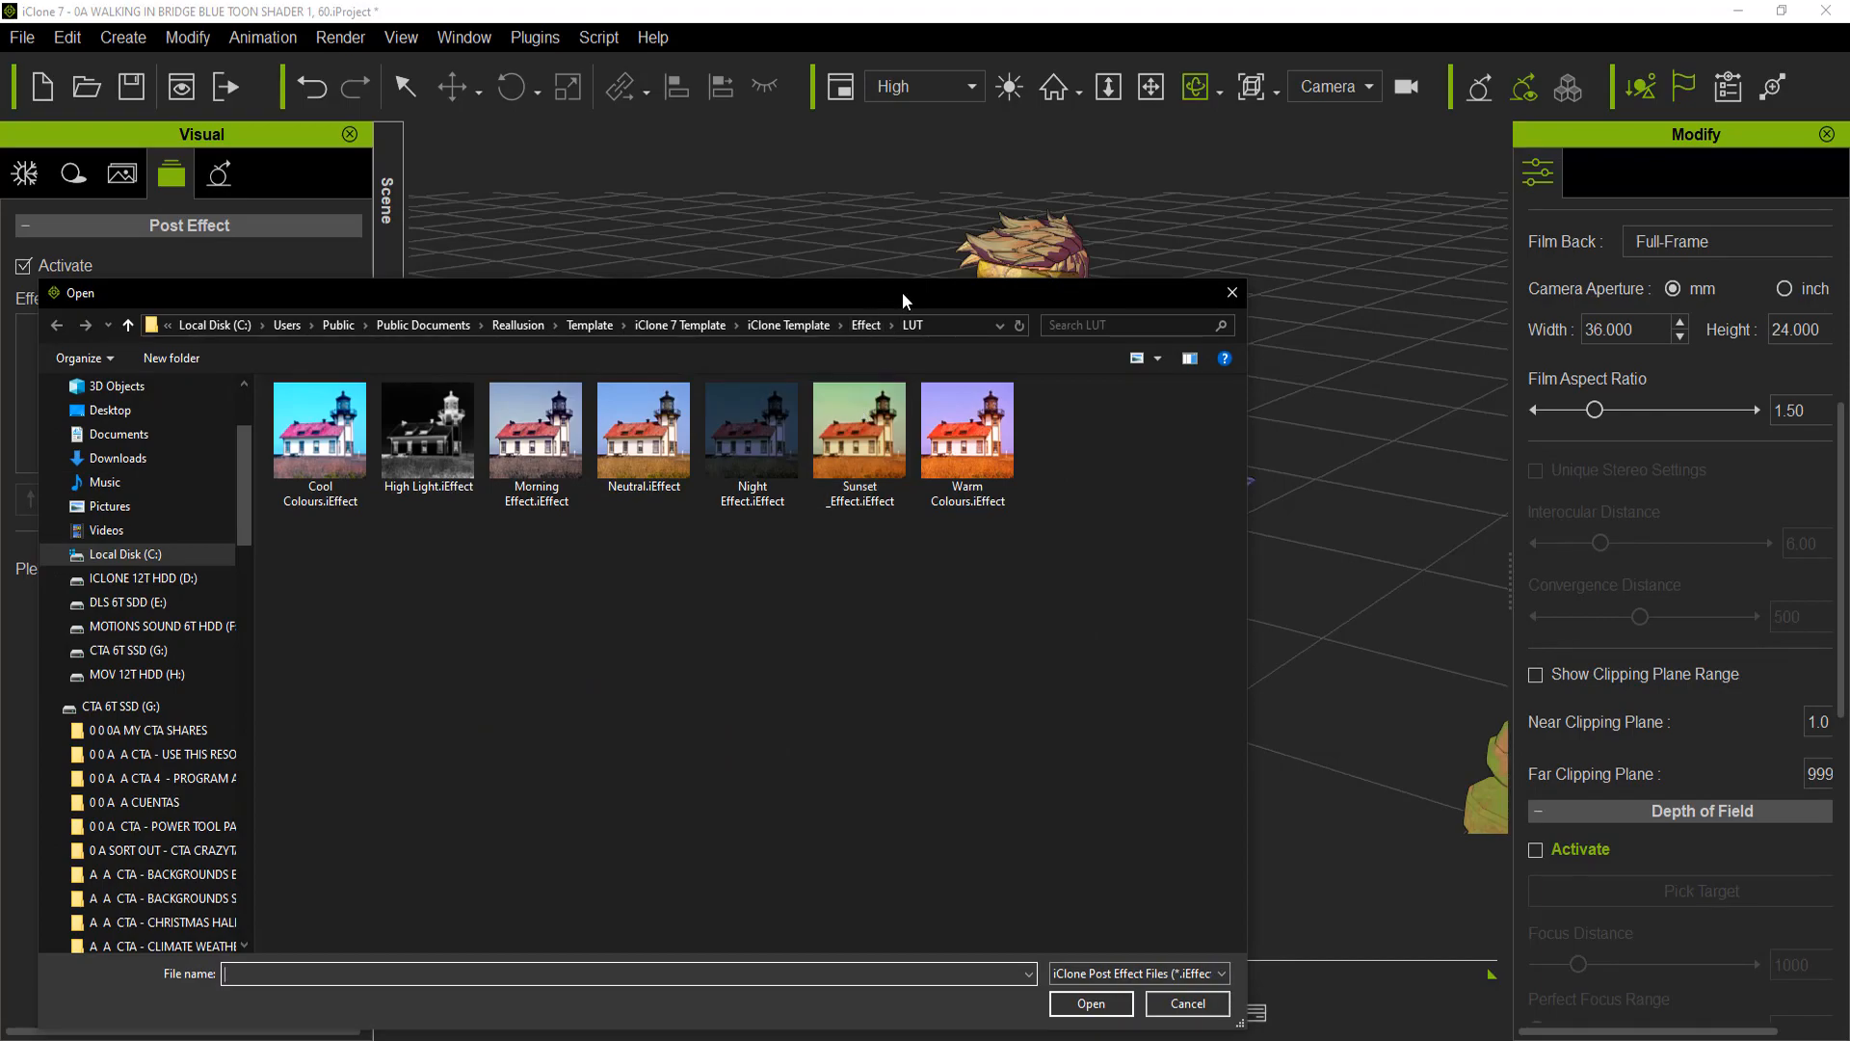
{"action": "mouse_move", "coordinate": [901, 292]}
{"action": "left_mouse_down"}
{"action": "mouse_move", "coordinate": [929, 332]}
{"action": "mouse_move", "coordinate": [1006, 356]}
{"action": "mouse_move", "coordinate": [919, 293]}
{"action": "left_mouse_up"}
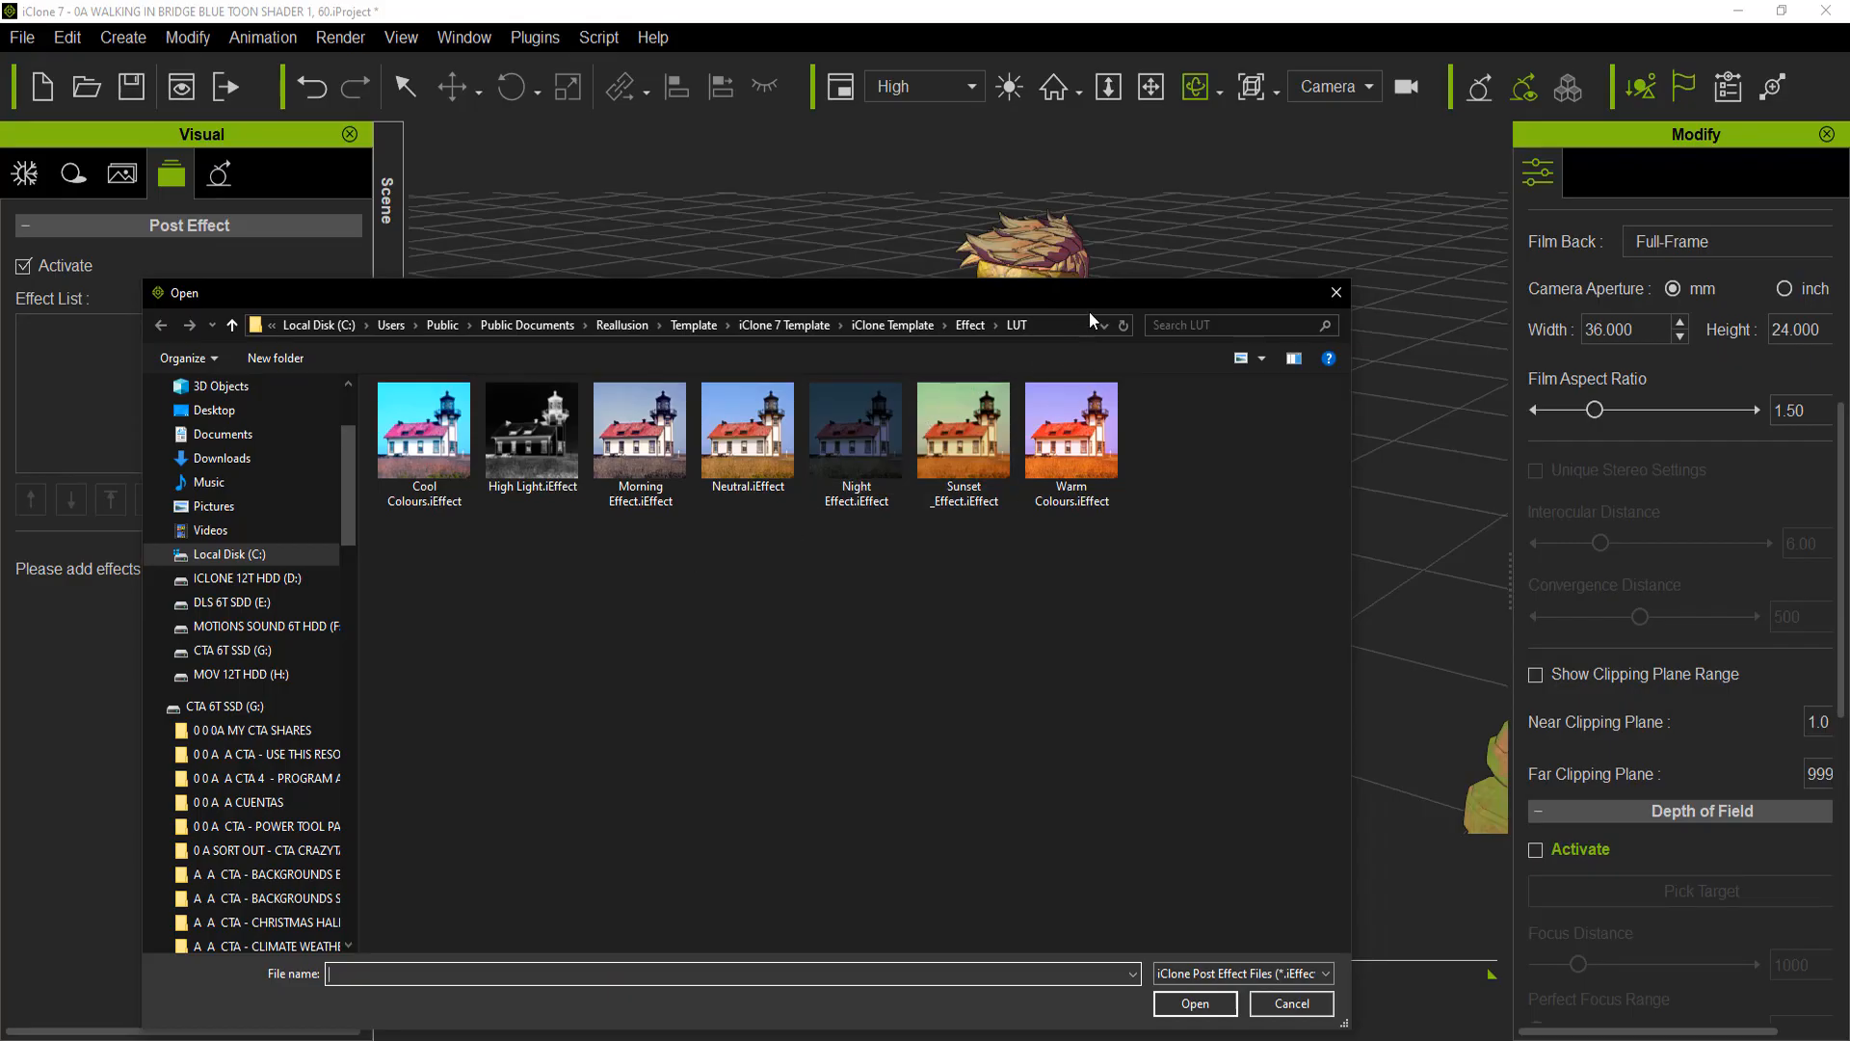
{"action": "left_click_drag", "start_coordinate": [1079, 293], "coordinate": [1027, 293]}
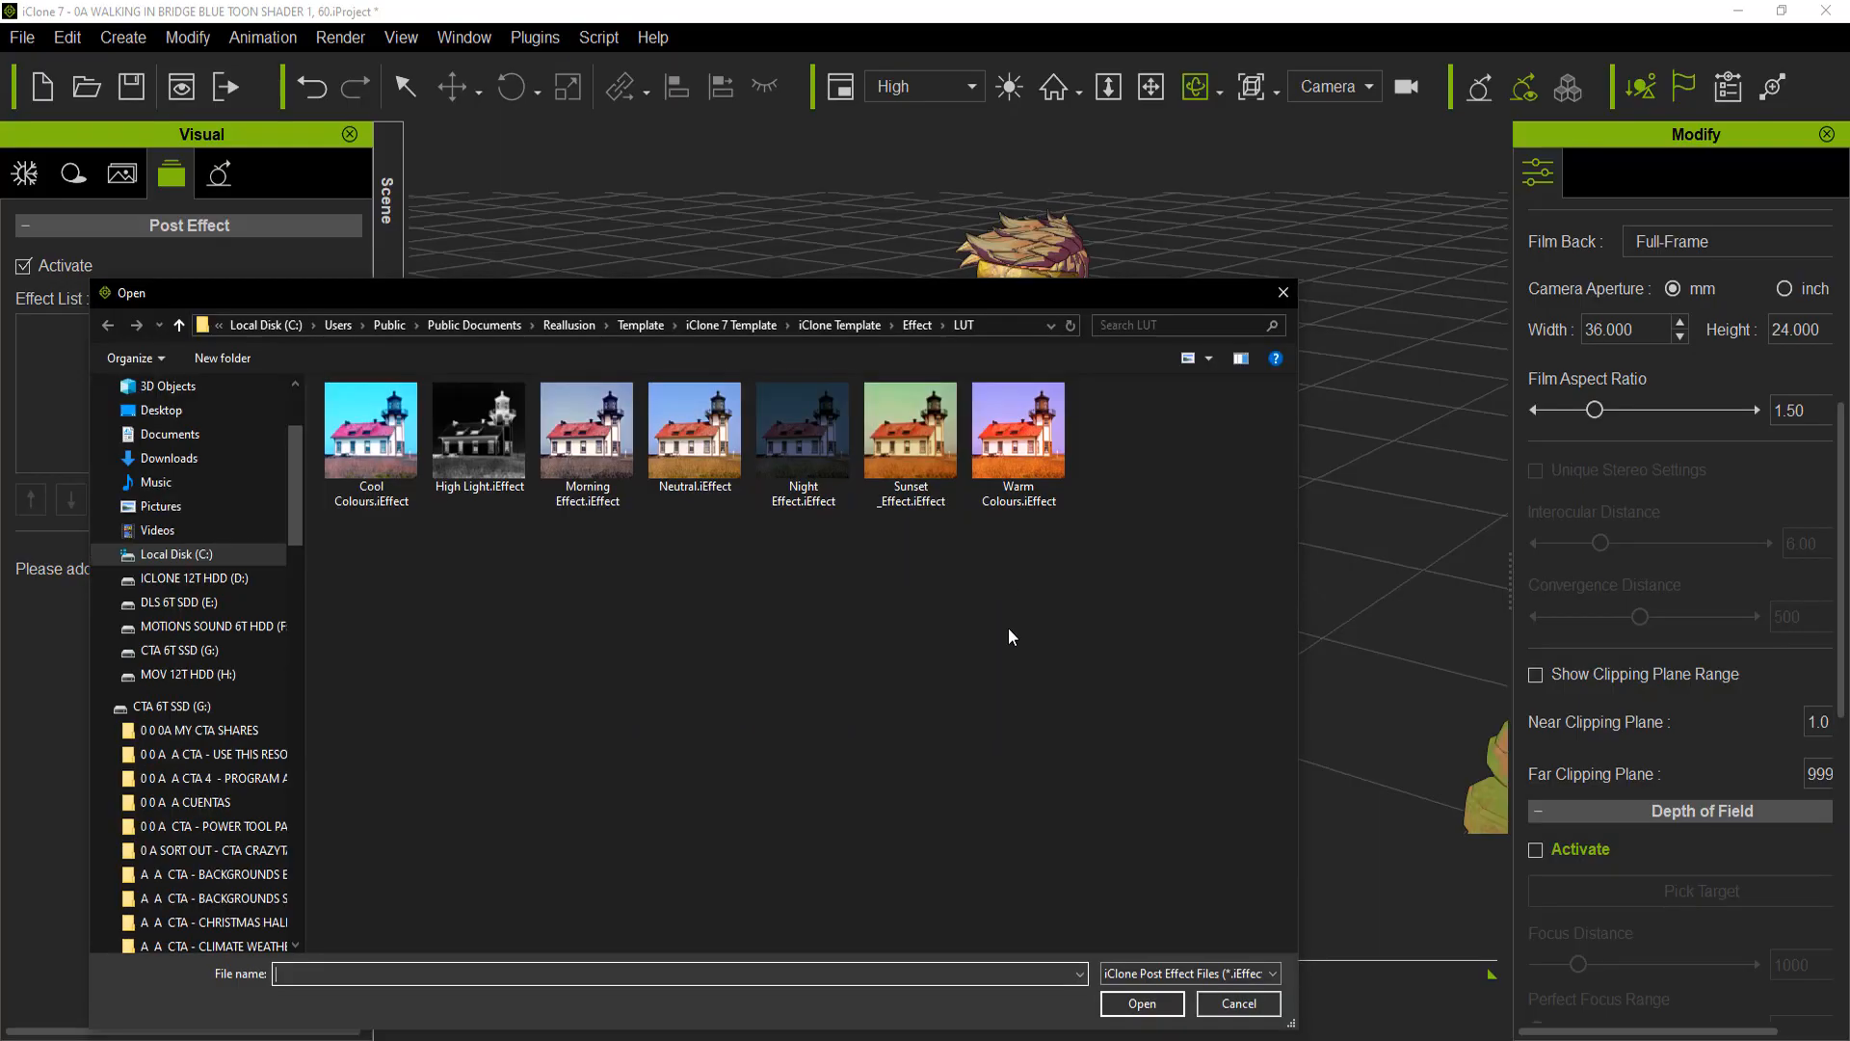
{"action": "double_click", "coordinate": [1044, 428]}
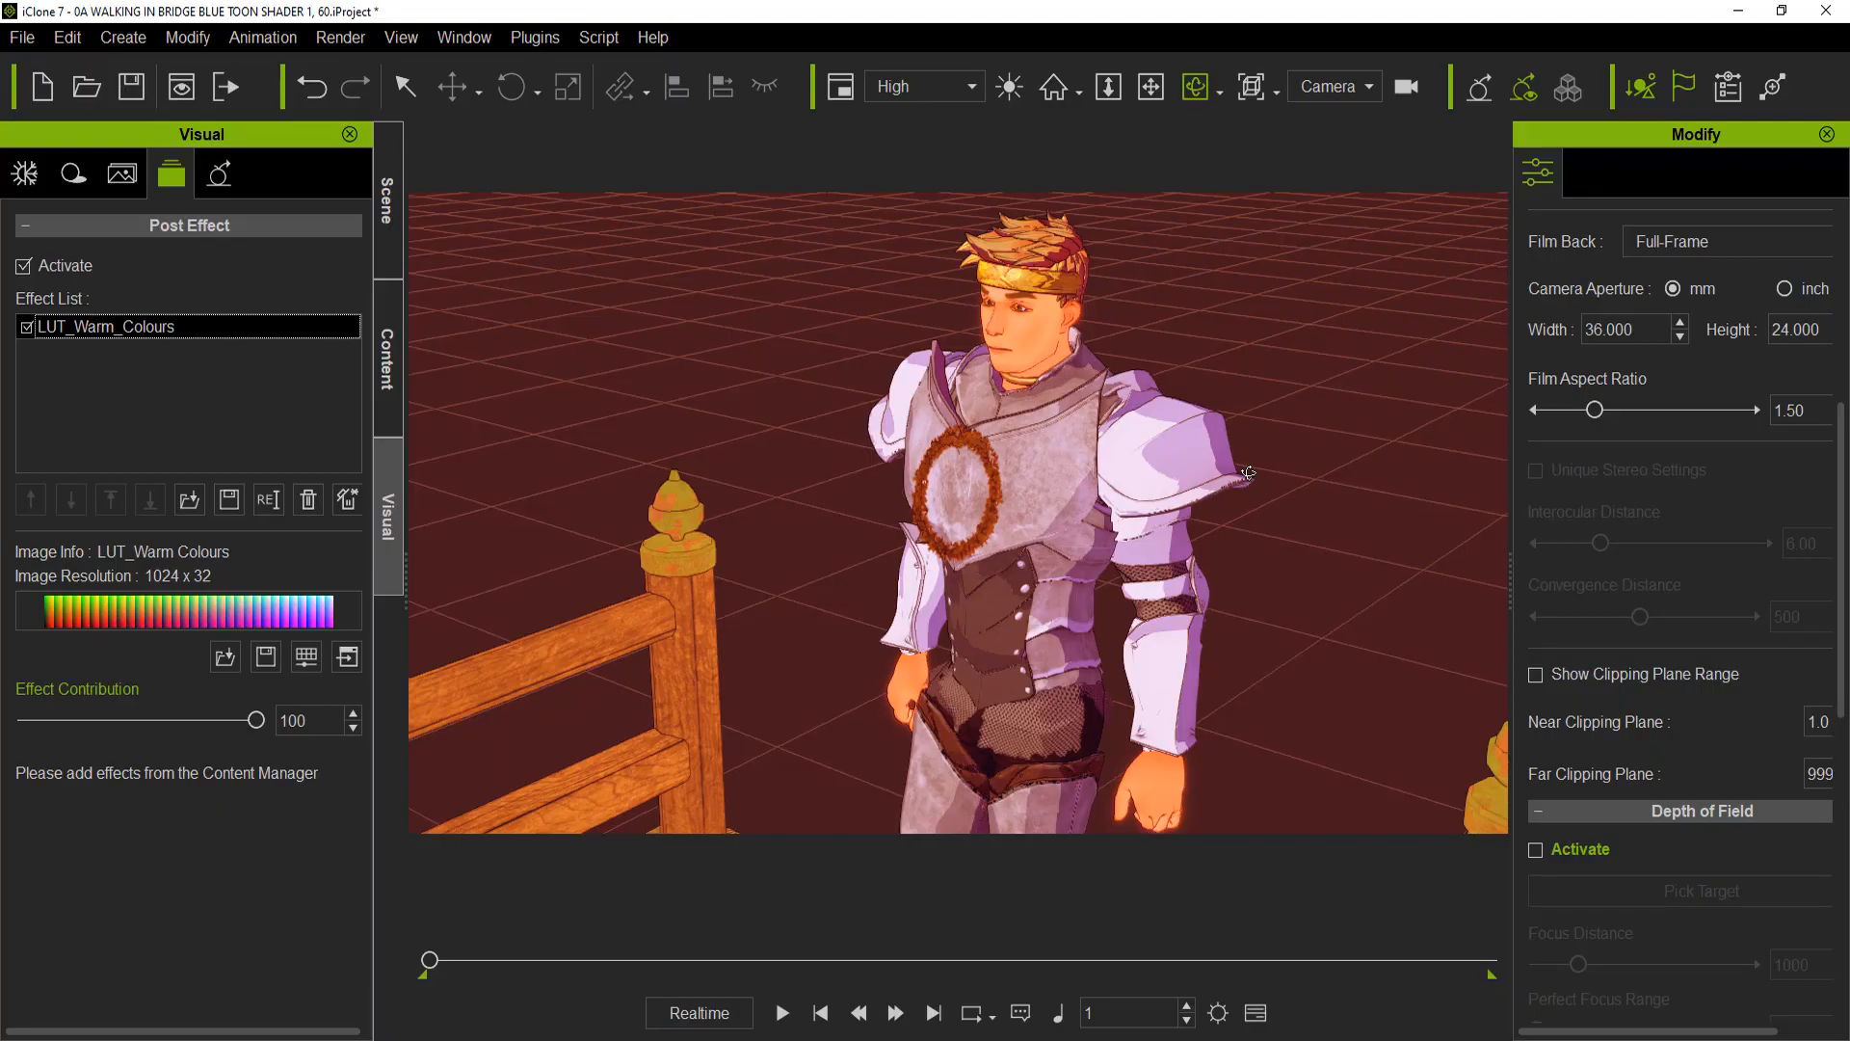
{"action": "left_click", "coordinate": [311, 87]}
Try the Morning Effect LUT, vary its Effect Contribution and return it to 100, and undo the effect
{"action": "left_click", "coordinate": [189, 497]}
{"action": "double_click", "coordinate": [604, 455]}
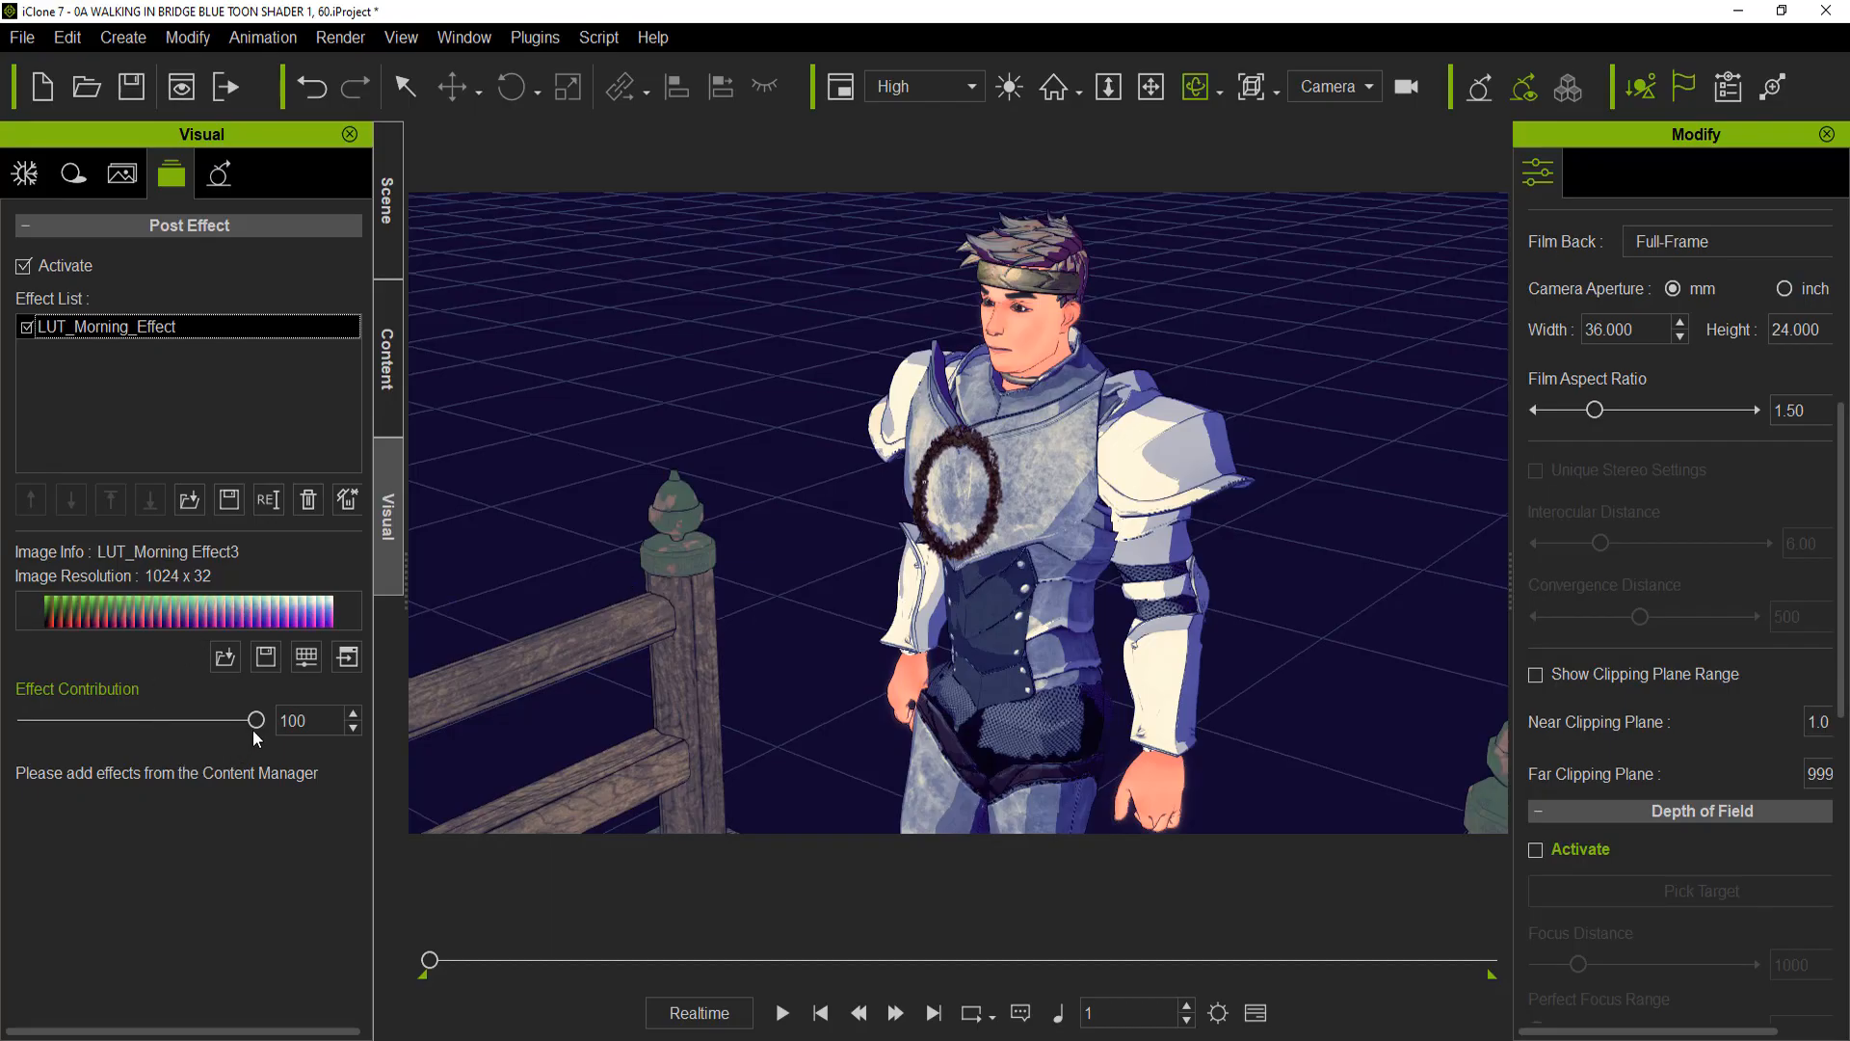
{"action": "left_click_drag", "start_coordinate": [259, 730], "coordinate": [232, 730]}
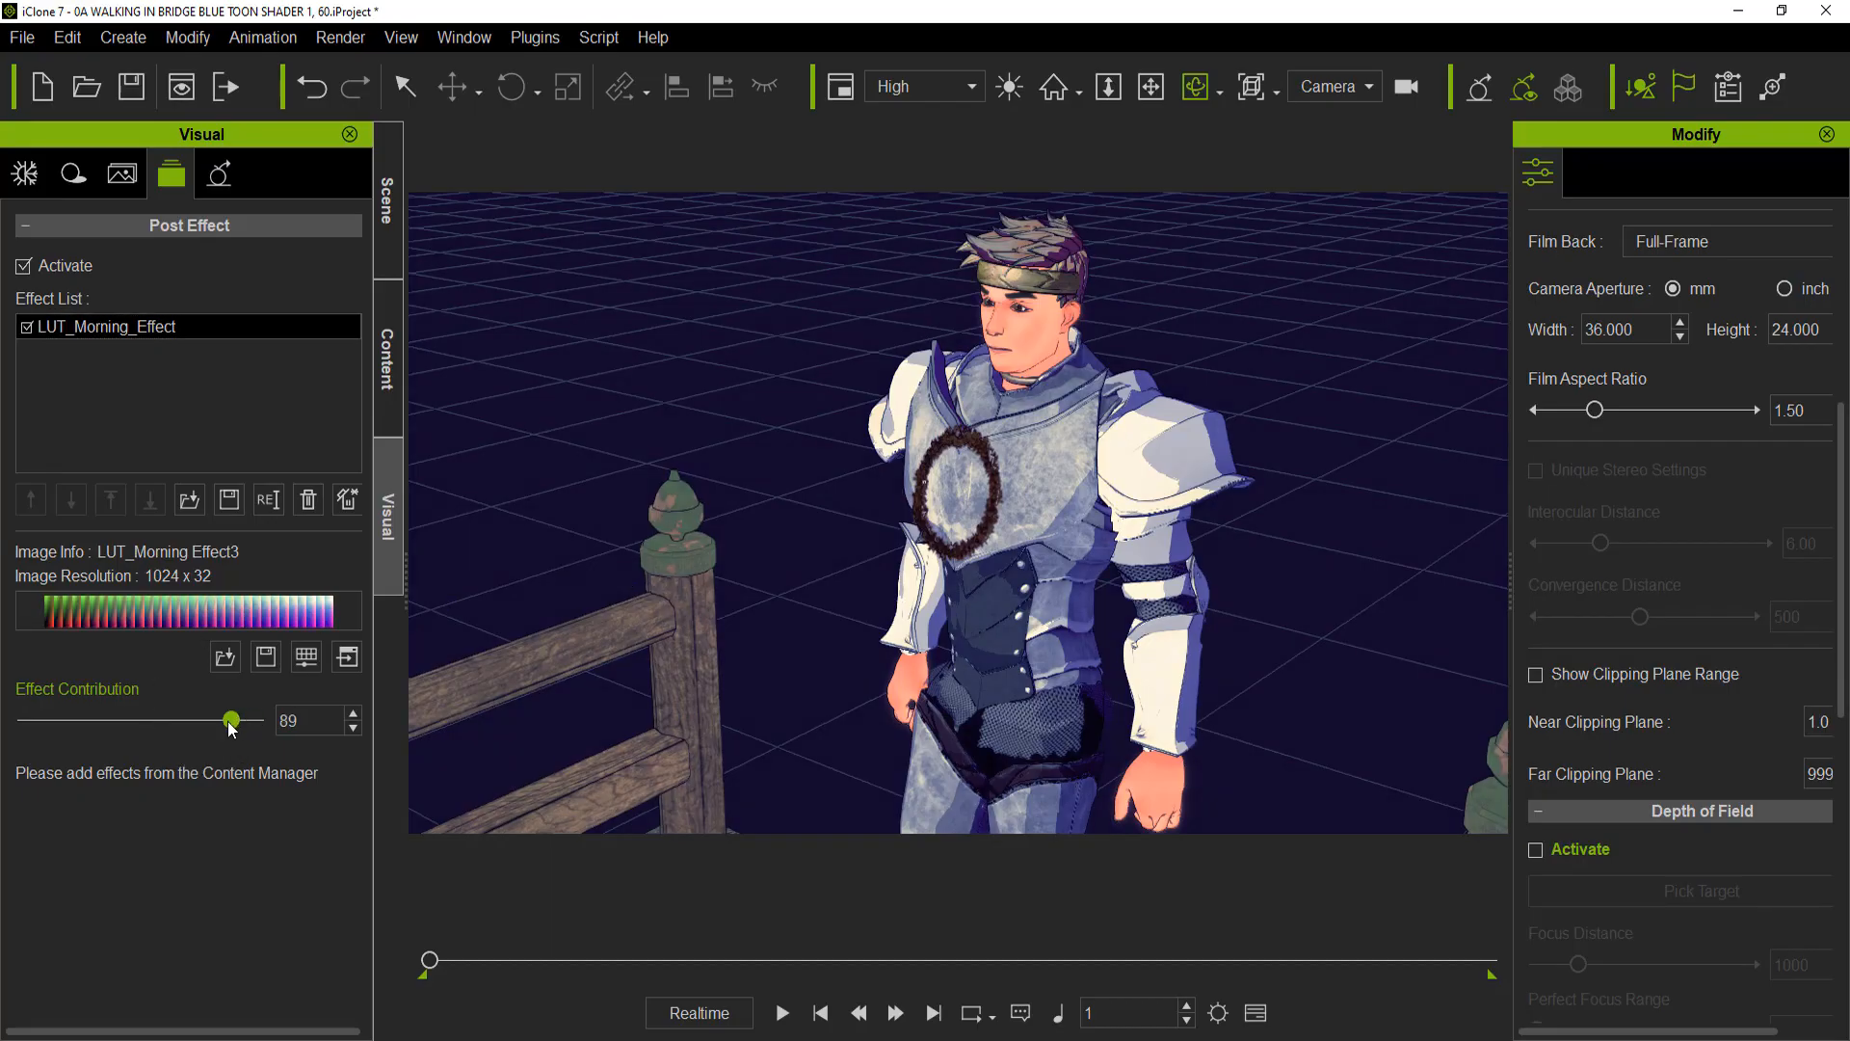
{"action": "mouse_move", "coordinate": [113, 725]}
{"action": "left_mouse_down"}
{"action": "mouse_move", "coordinate": [178, 727]}
{"action": "mouse_move", "coordinate": [73, 719]}
{"action": "mouse_move", "coordinate": [260, 732]}
{"action": "left_mouse_up"}
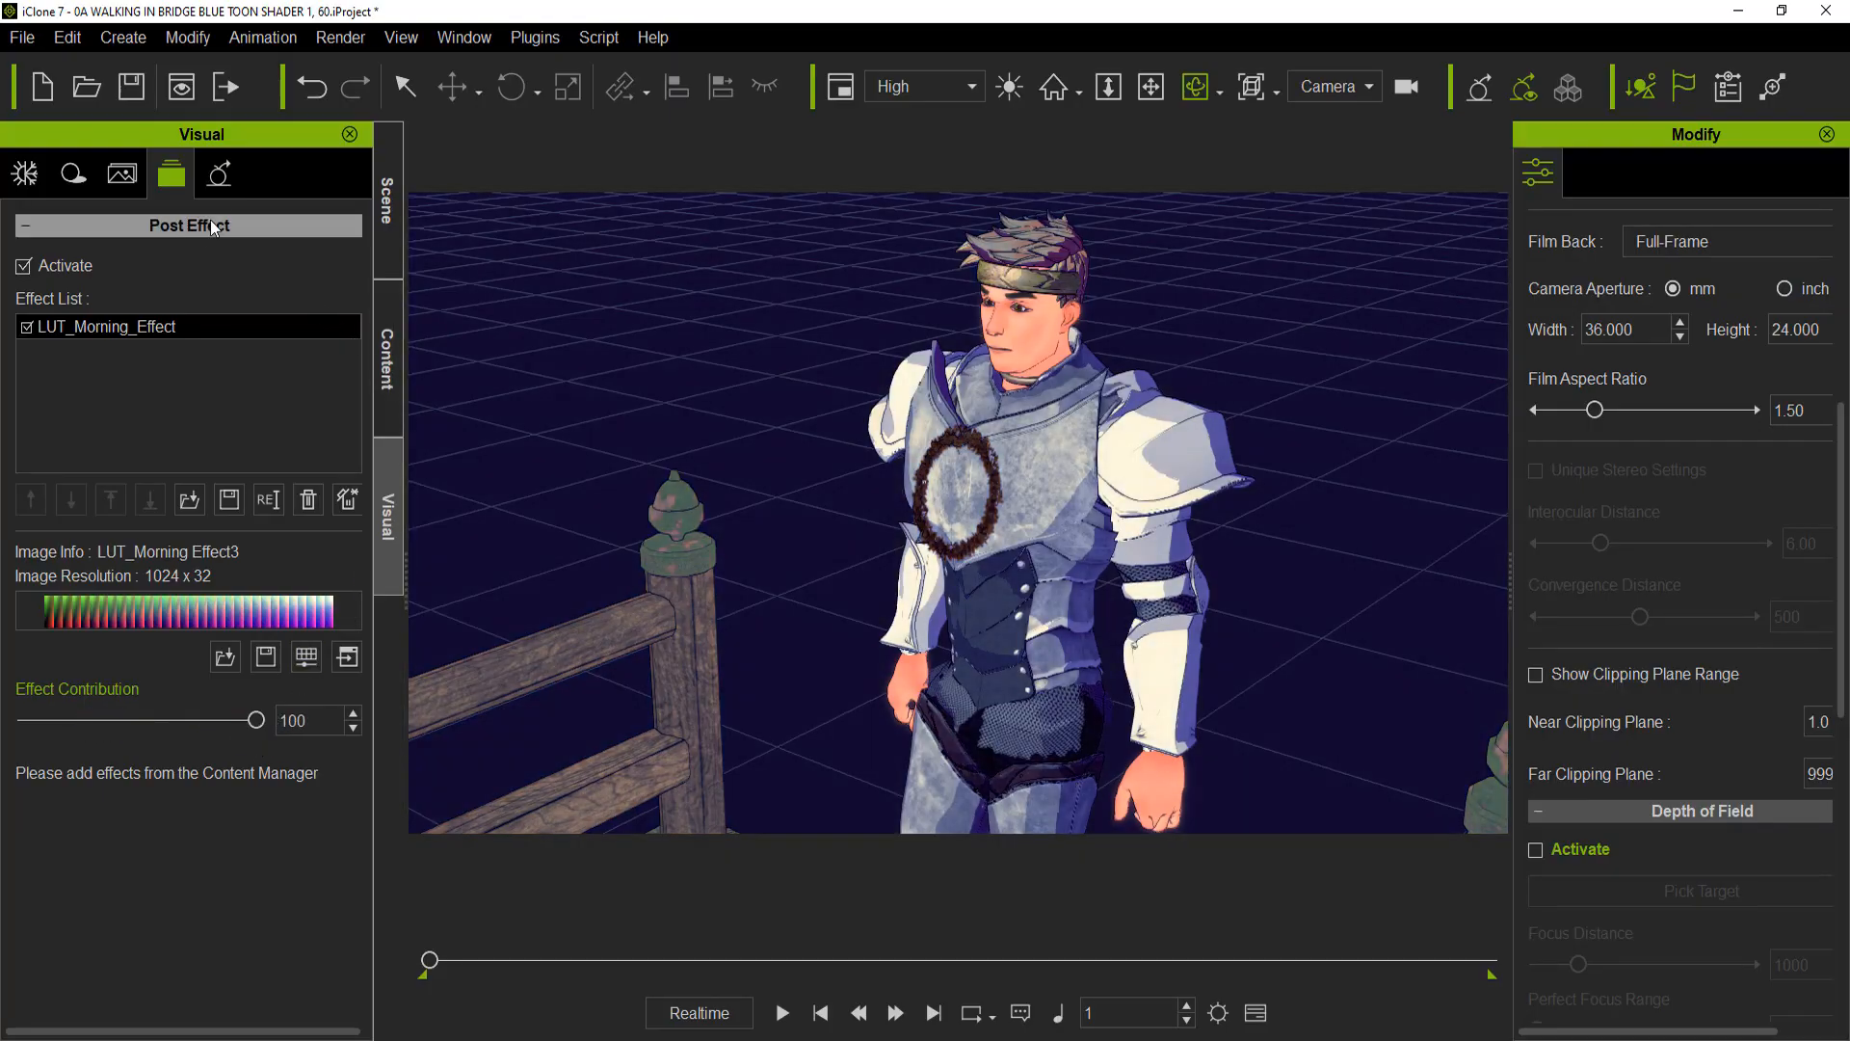
{"action": "left_click", "coordinate": [311, 88]}
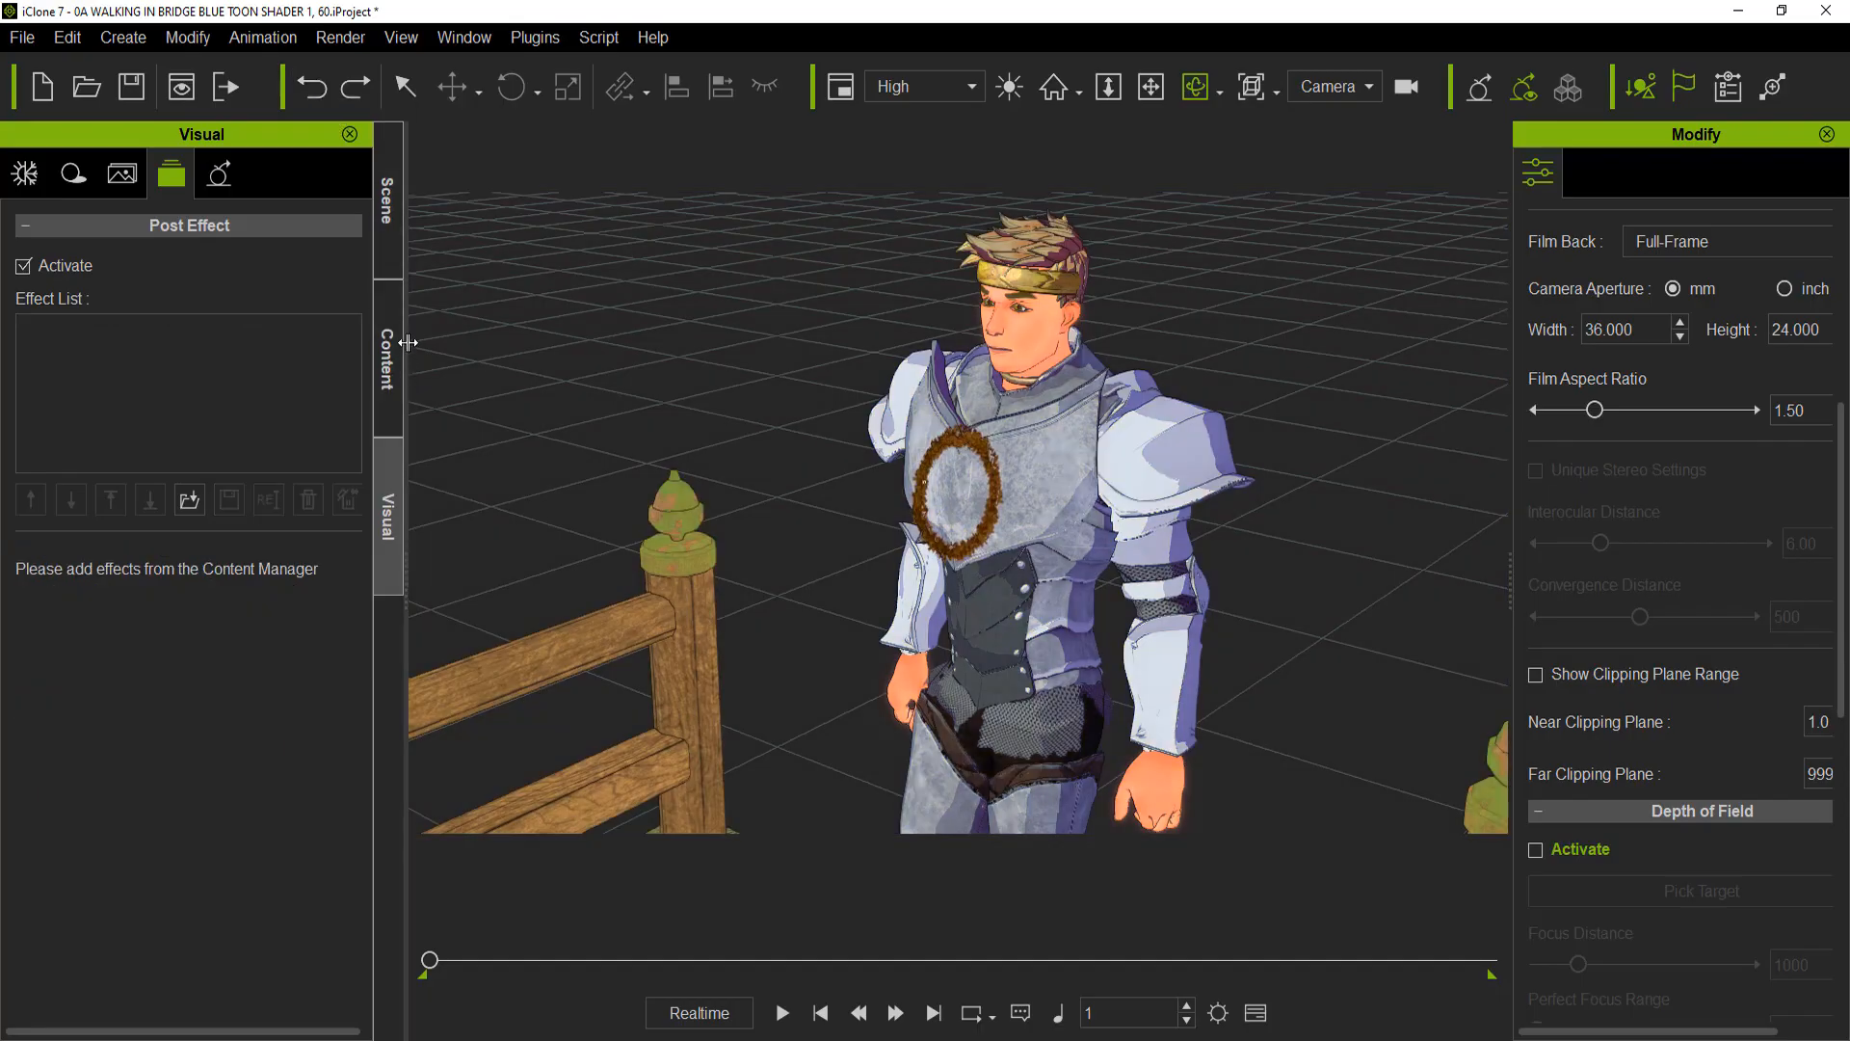
Browse the post effect files to the Adjust Color folder and display its contents as large icons
{"action": "left_click", "coordinate": [190, 500]}
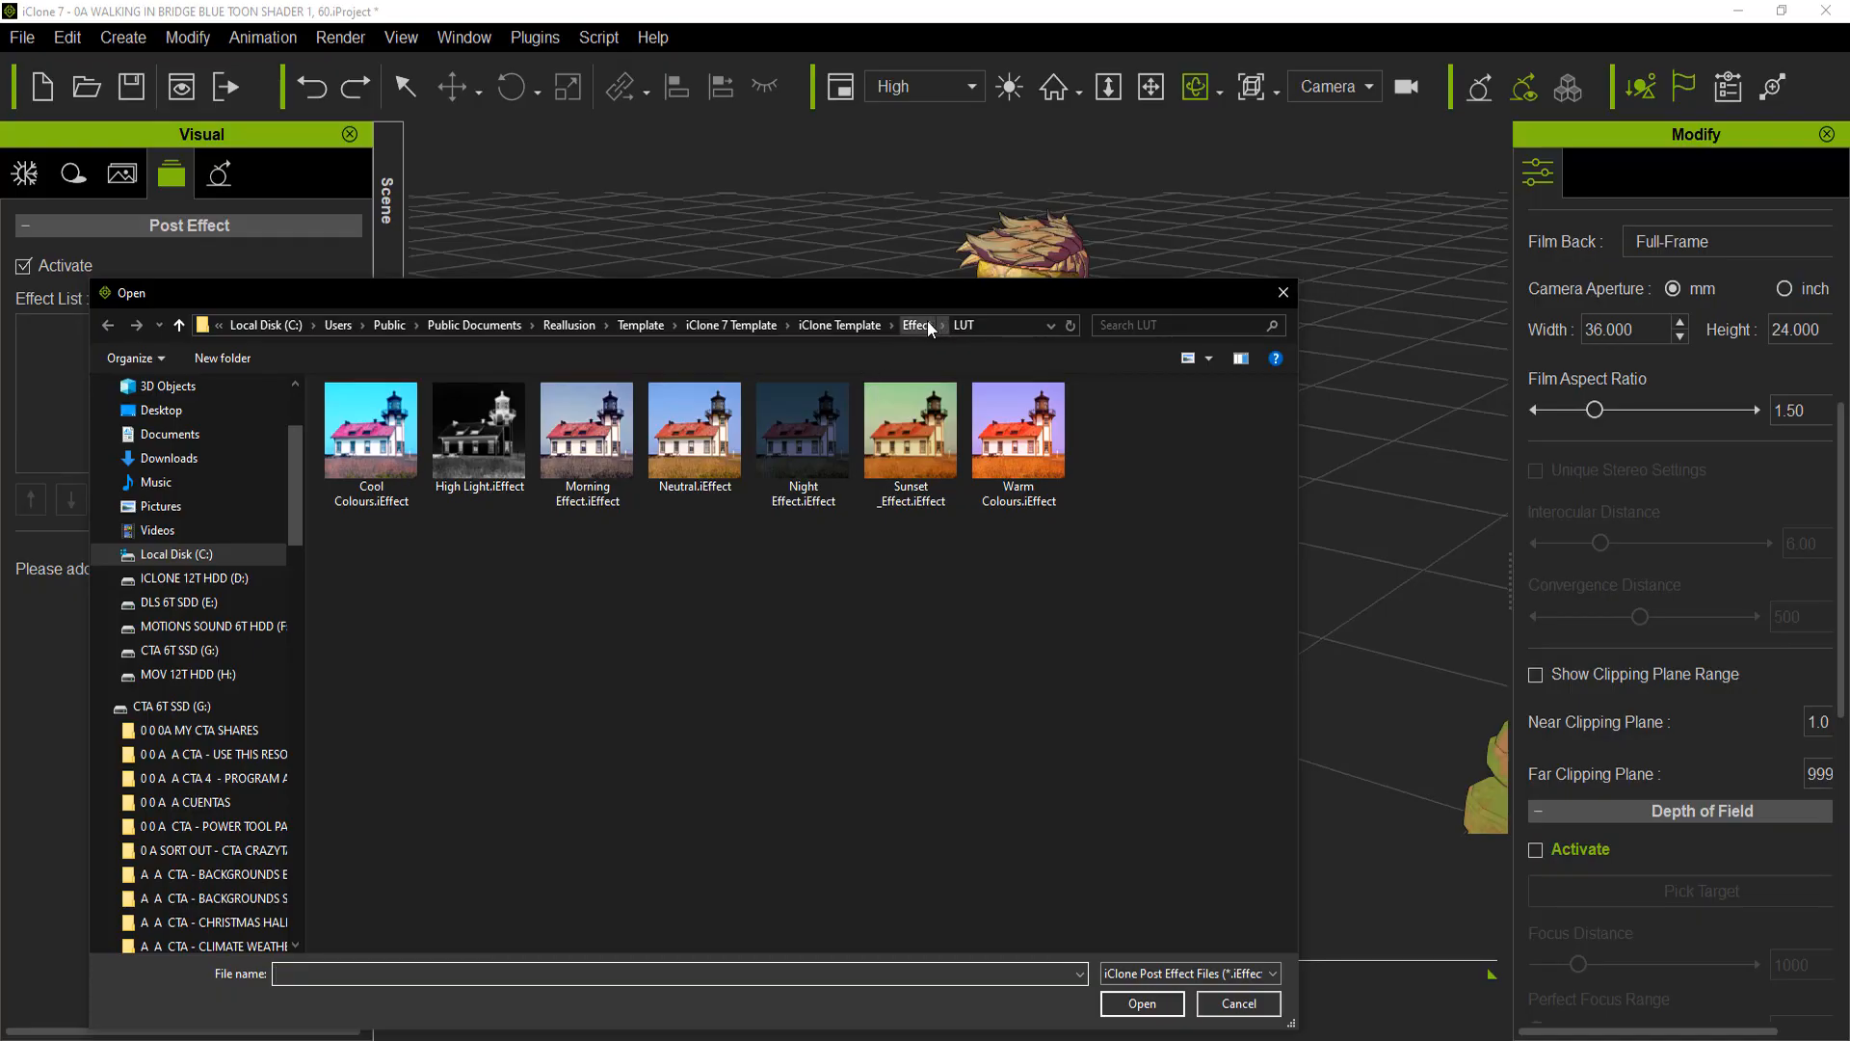
{"action": "left_click", "coordinate": [918, 324]}
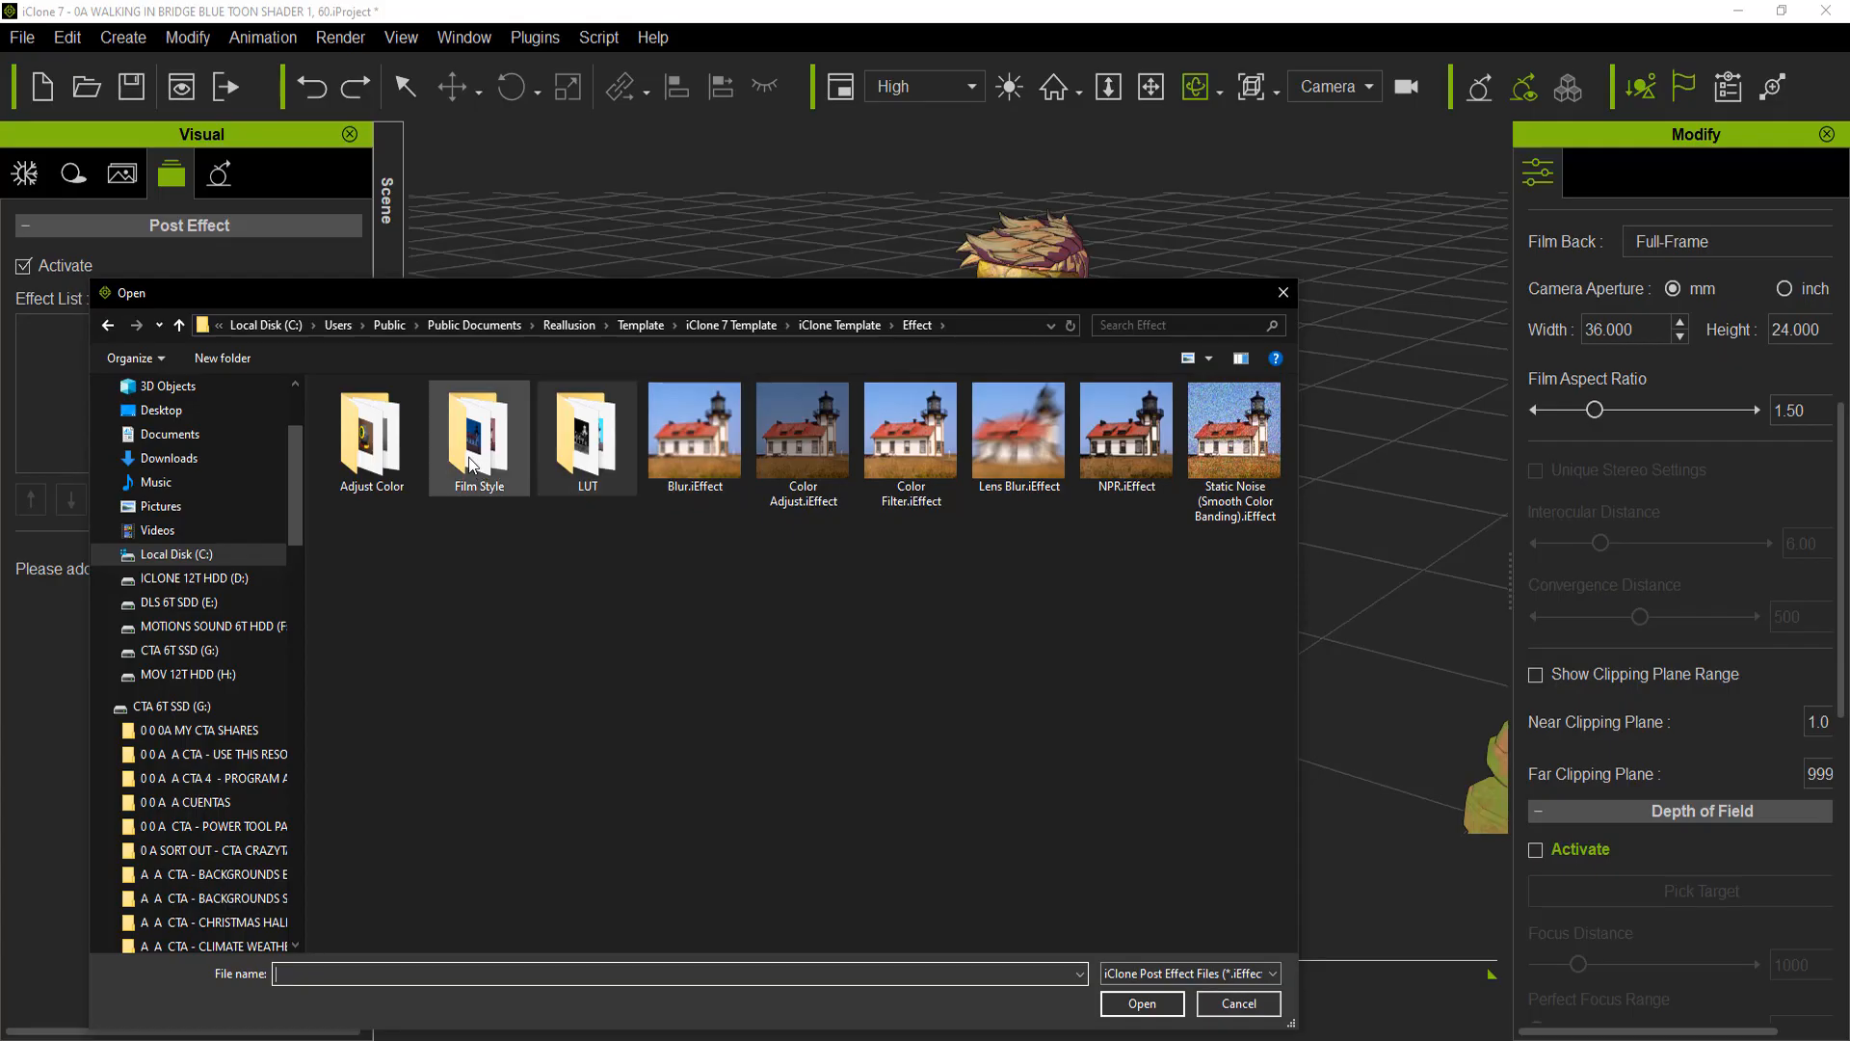
{"action": "double_click", "coordinate": [398, 461]}
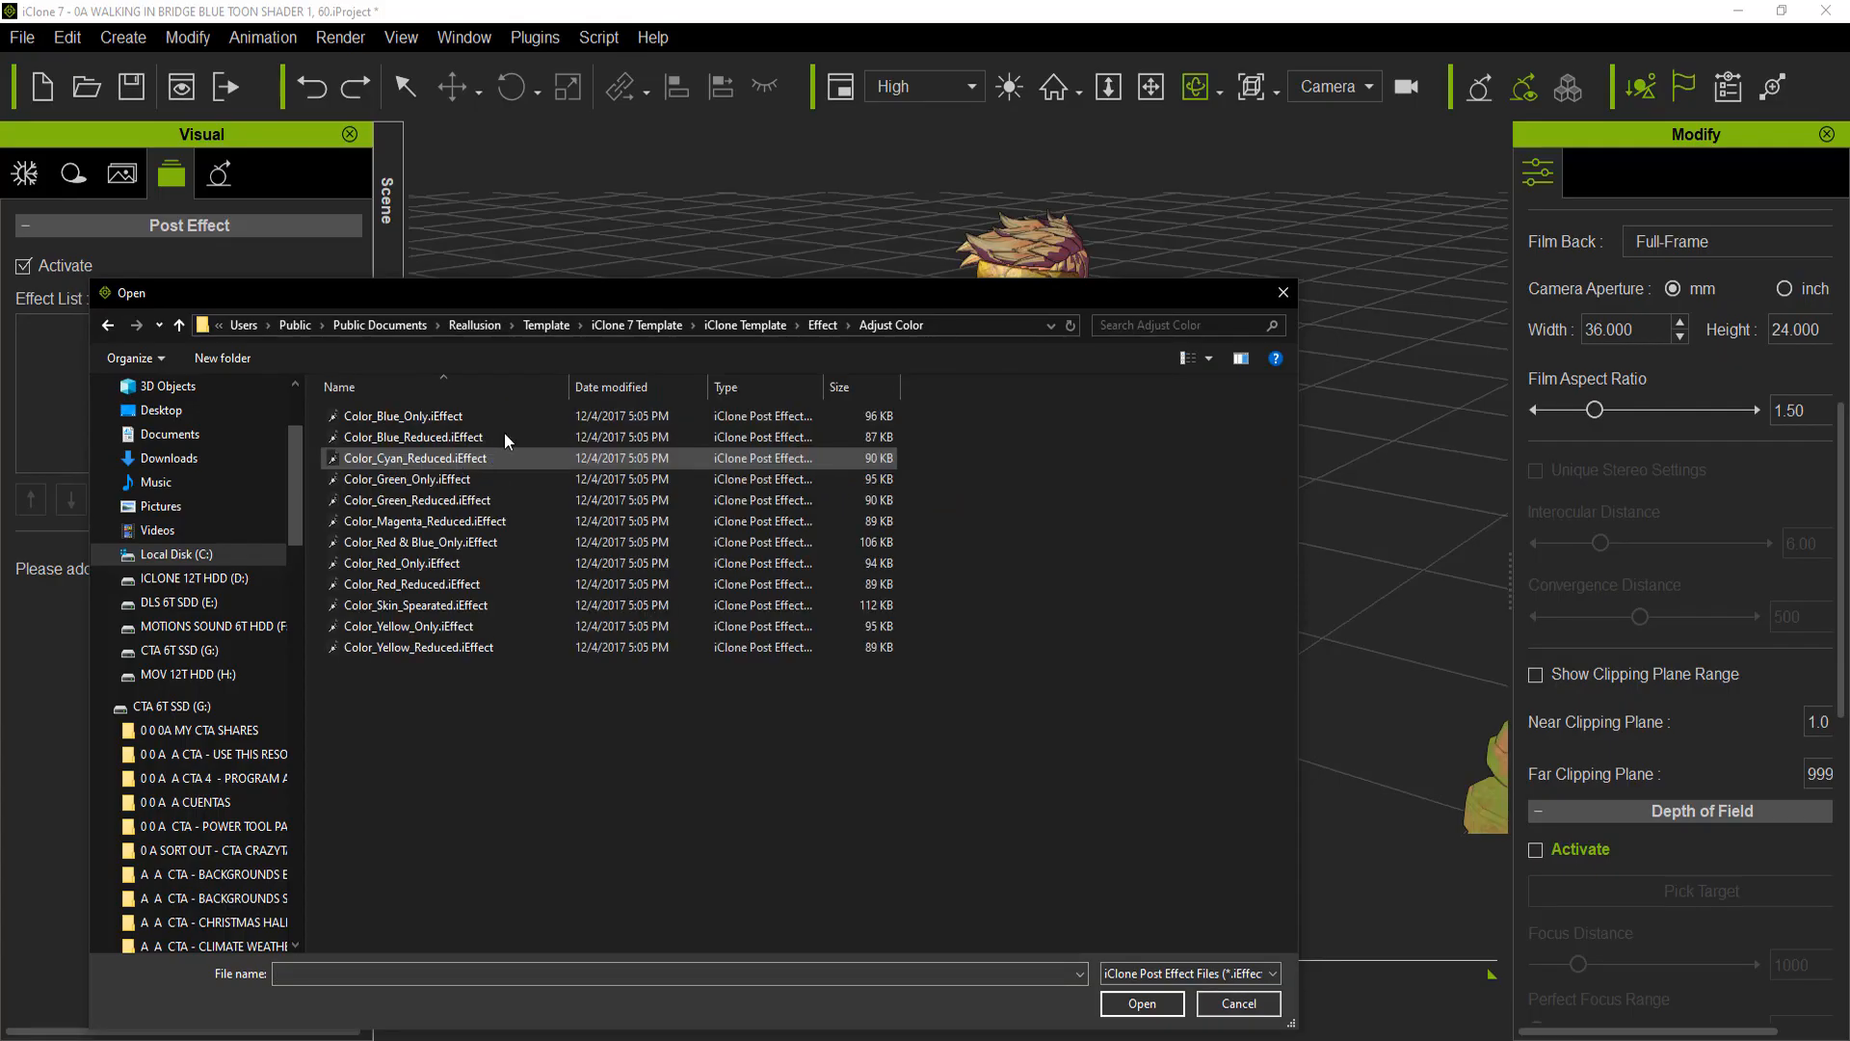
{"action": "left_click", "coordinate": [1210, 359]}
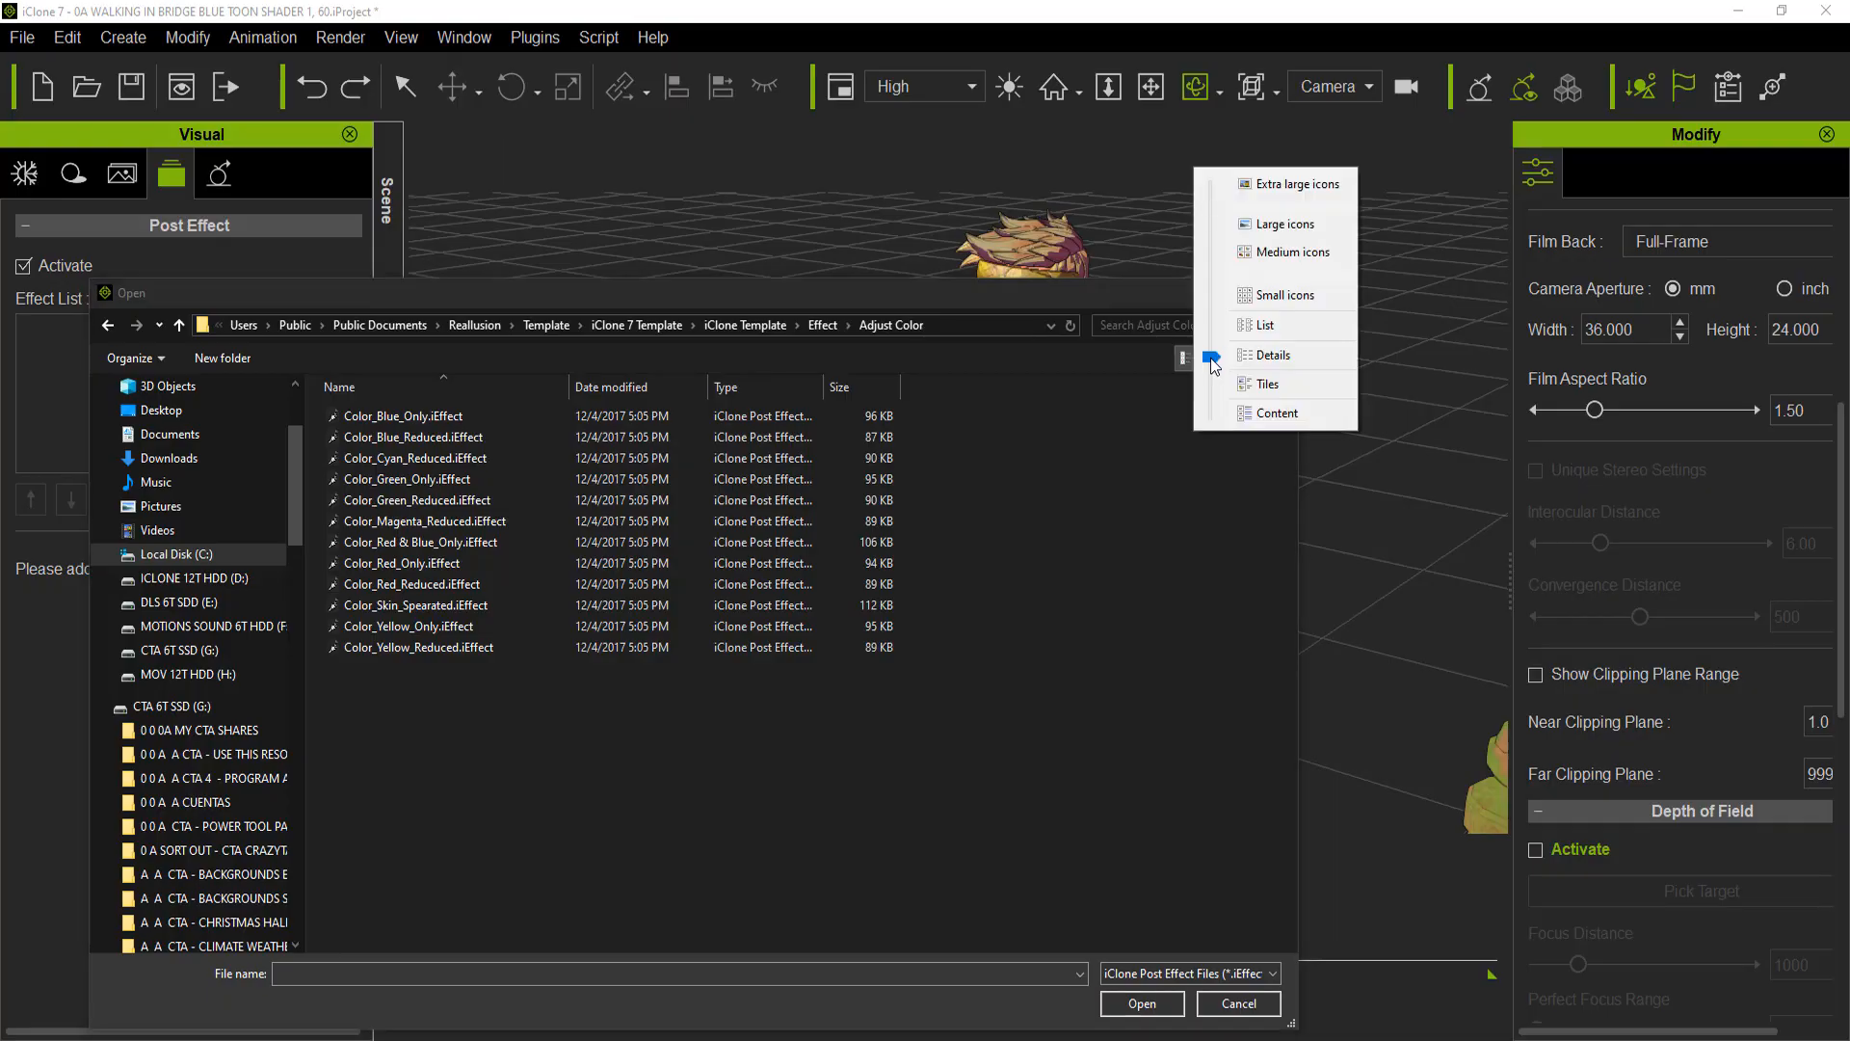
{"action": "left_click", "coordinate": [1297, 227]}
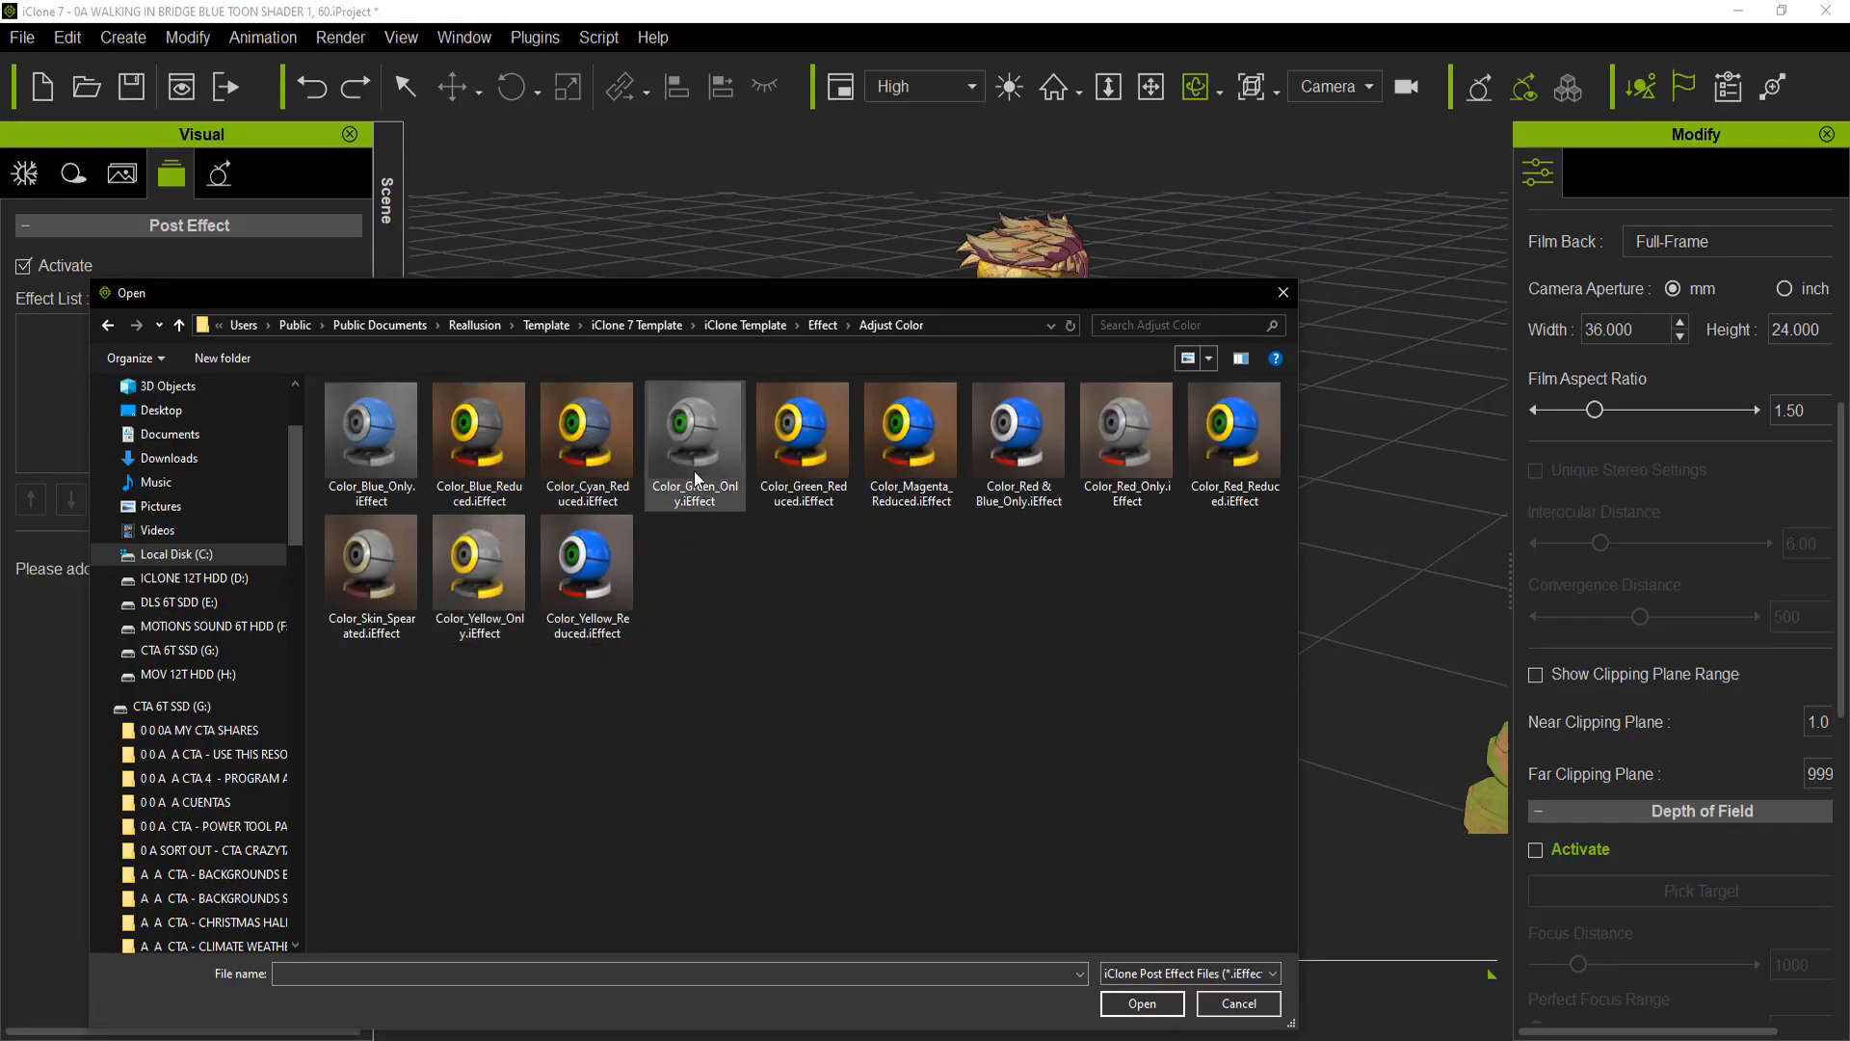
Try the Color_Green_Only post effect on the scene and undo it
{"action": "double_click", "coordinate": [723, 432]}
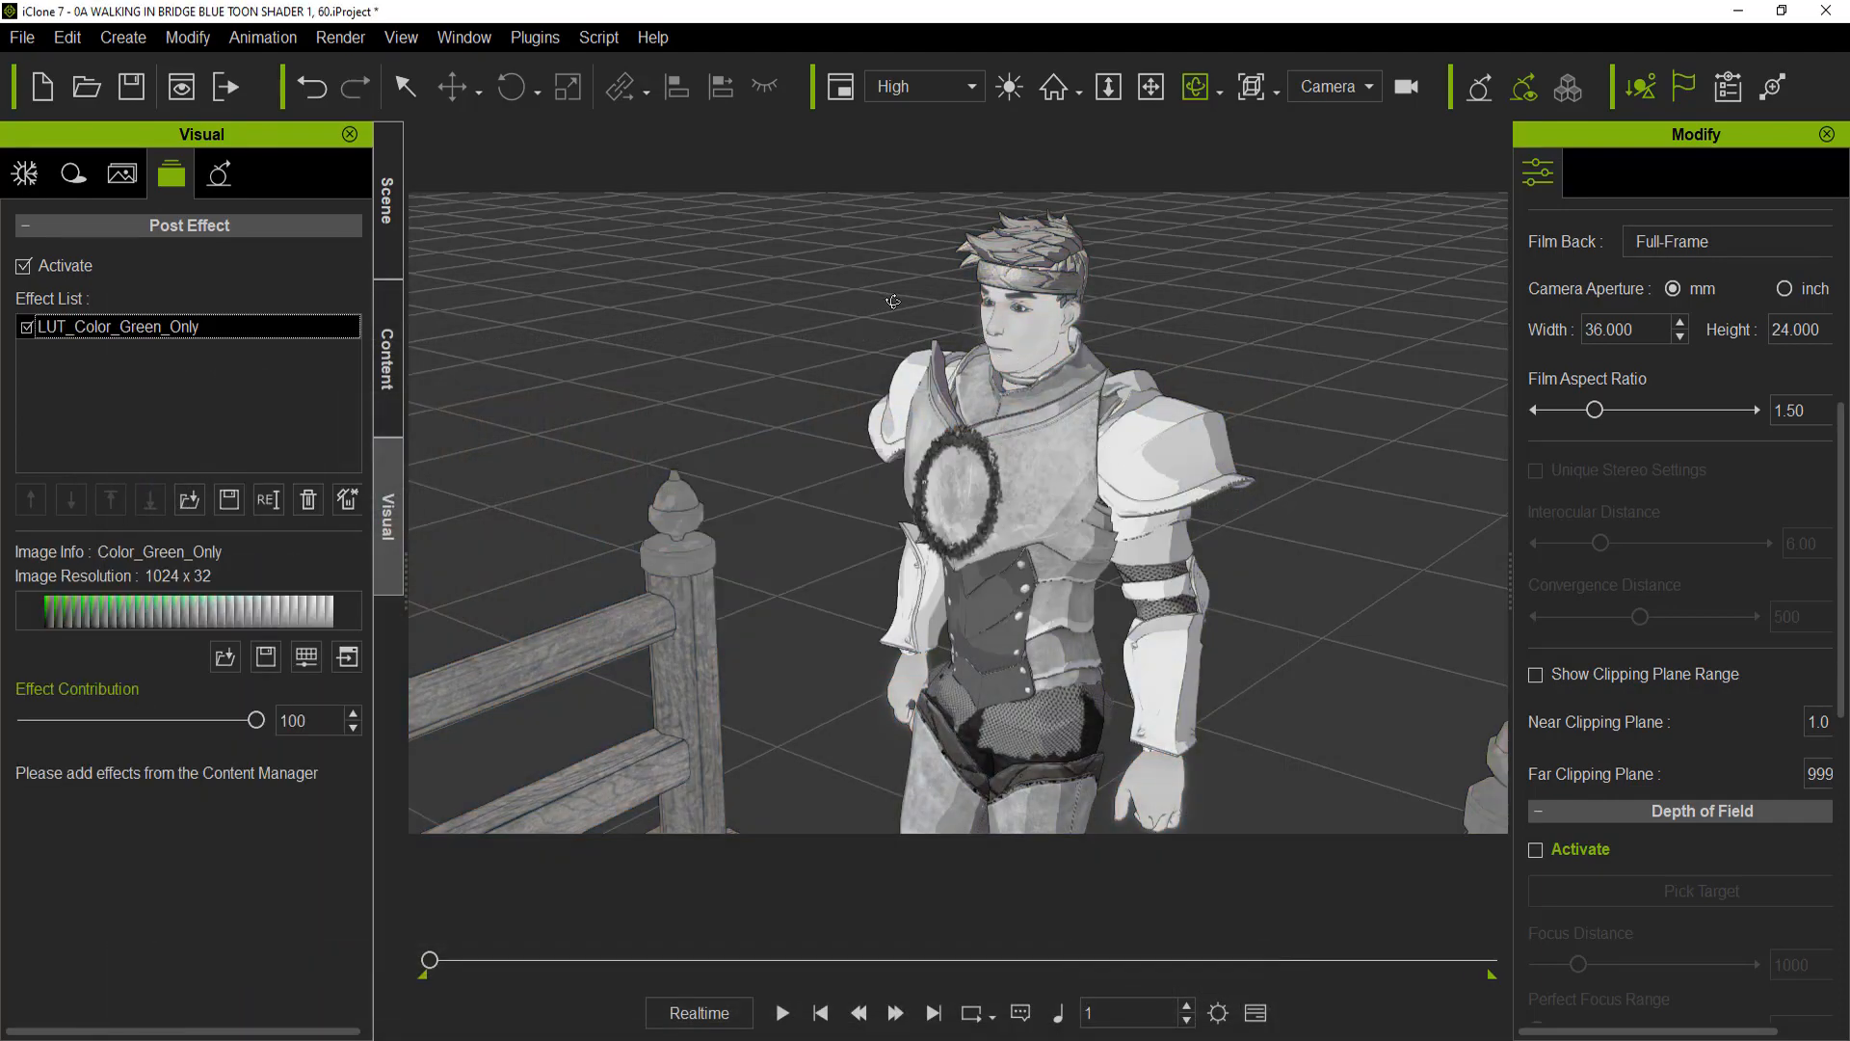
{"action": "left_click", "coordinate": [320, 99]}
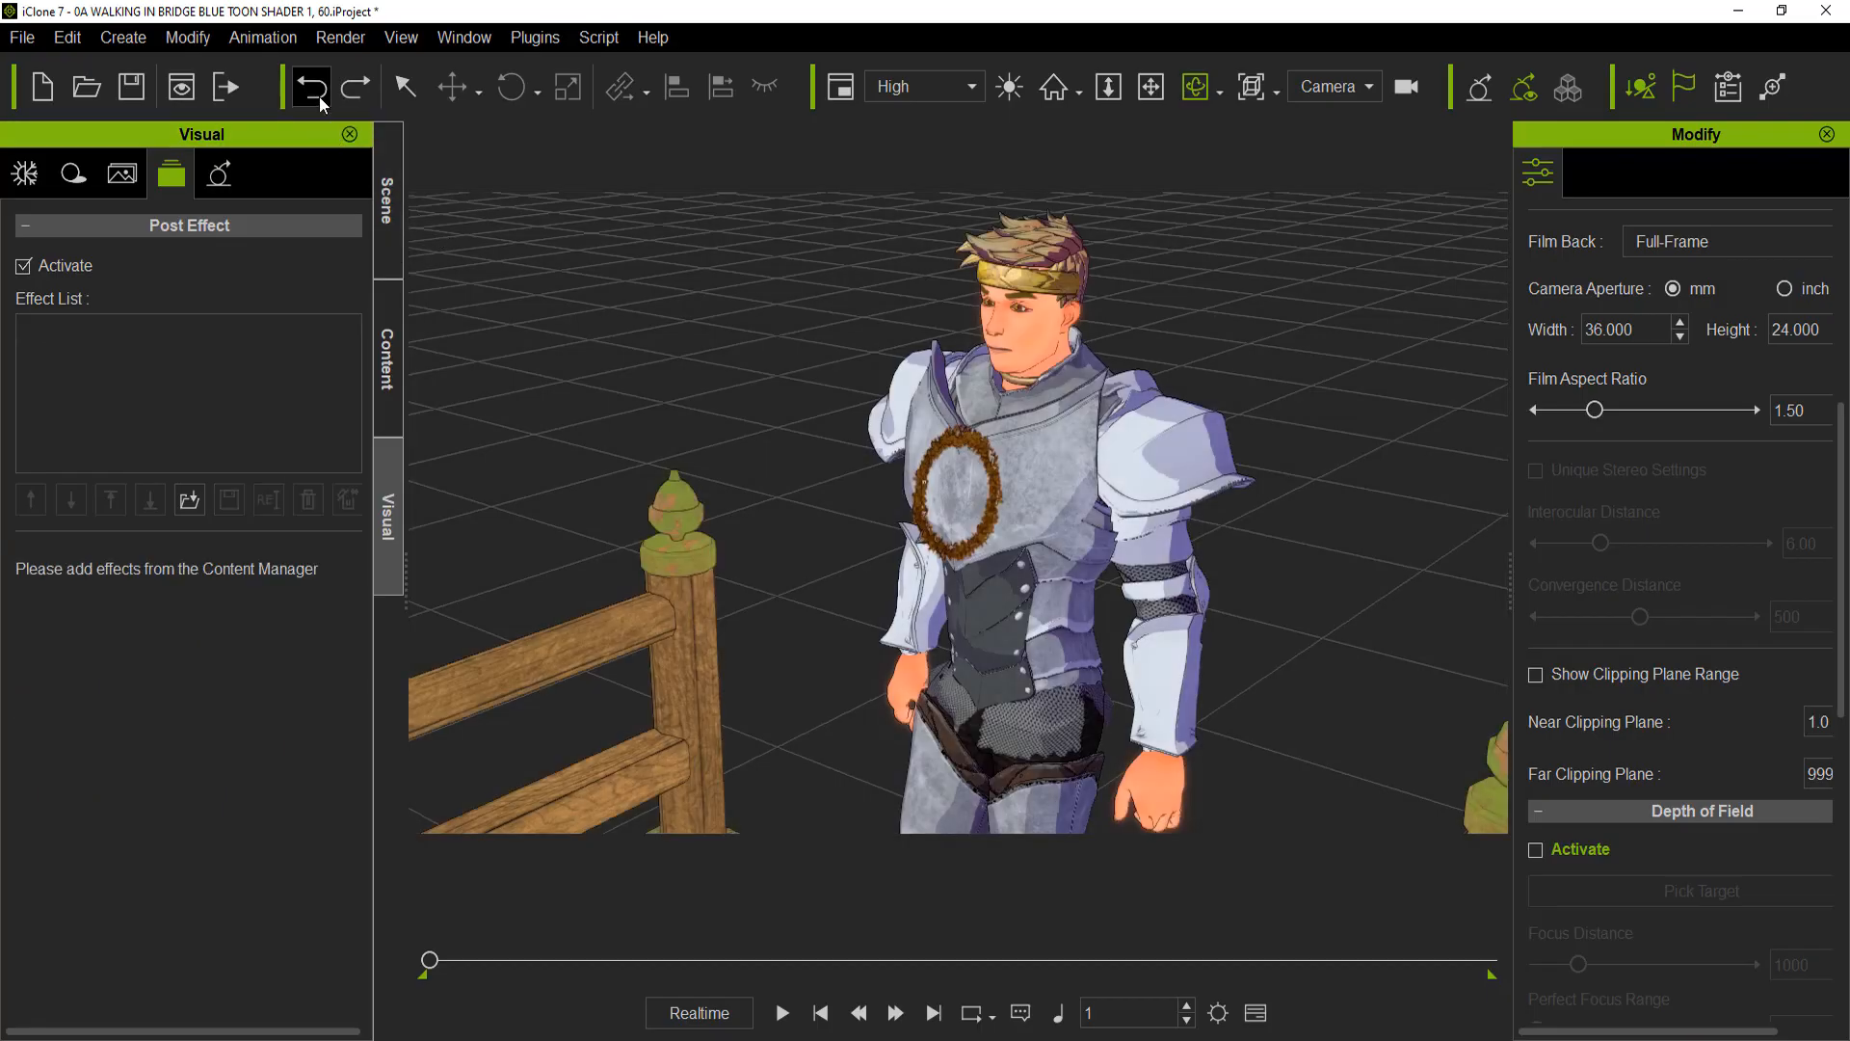
Add the Color_Blue_Only post effect from the Adjust Color folder and set its Effect Contribution to 34
{"action": "left_click", "coordinate": [193, 499]}
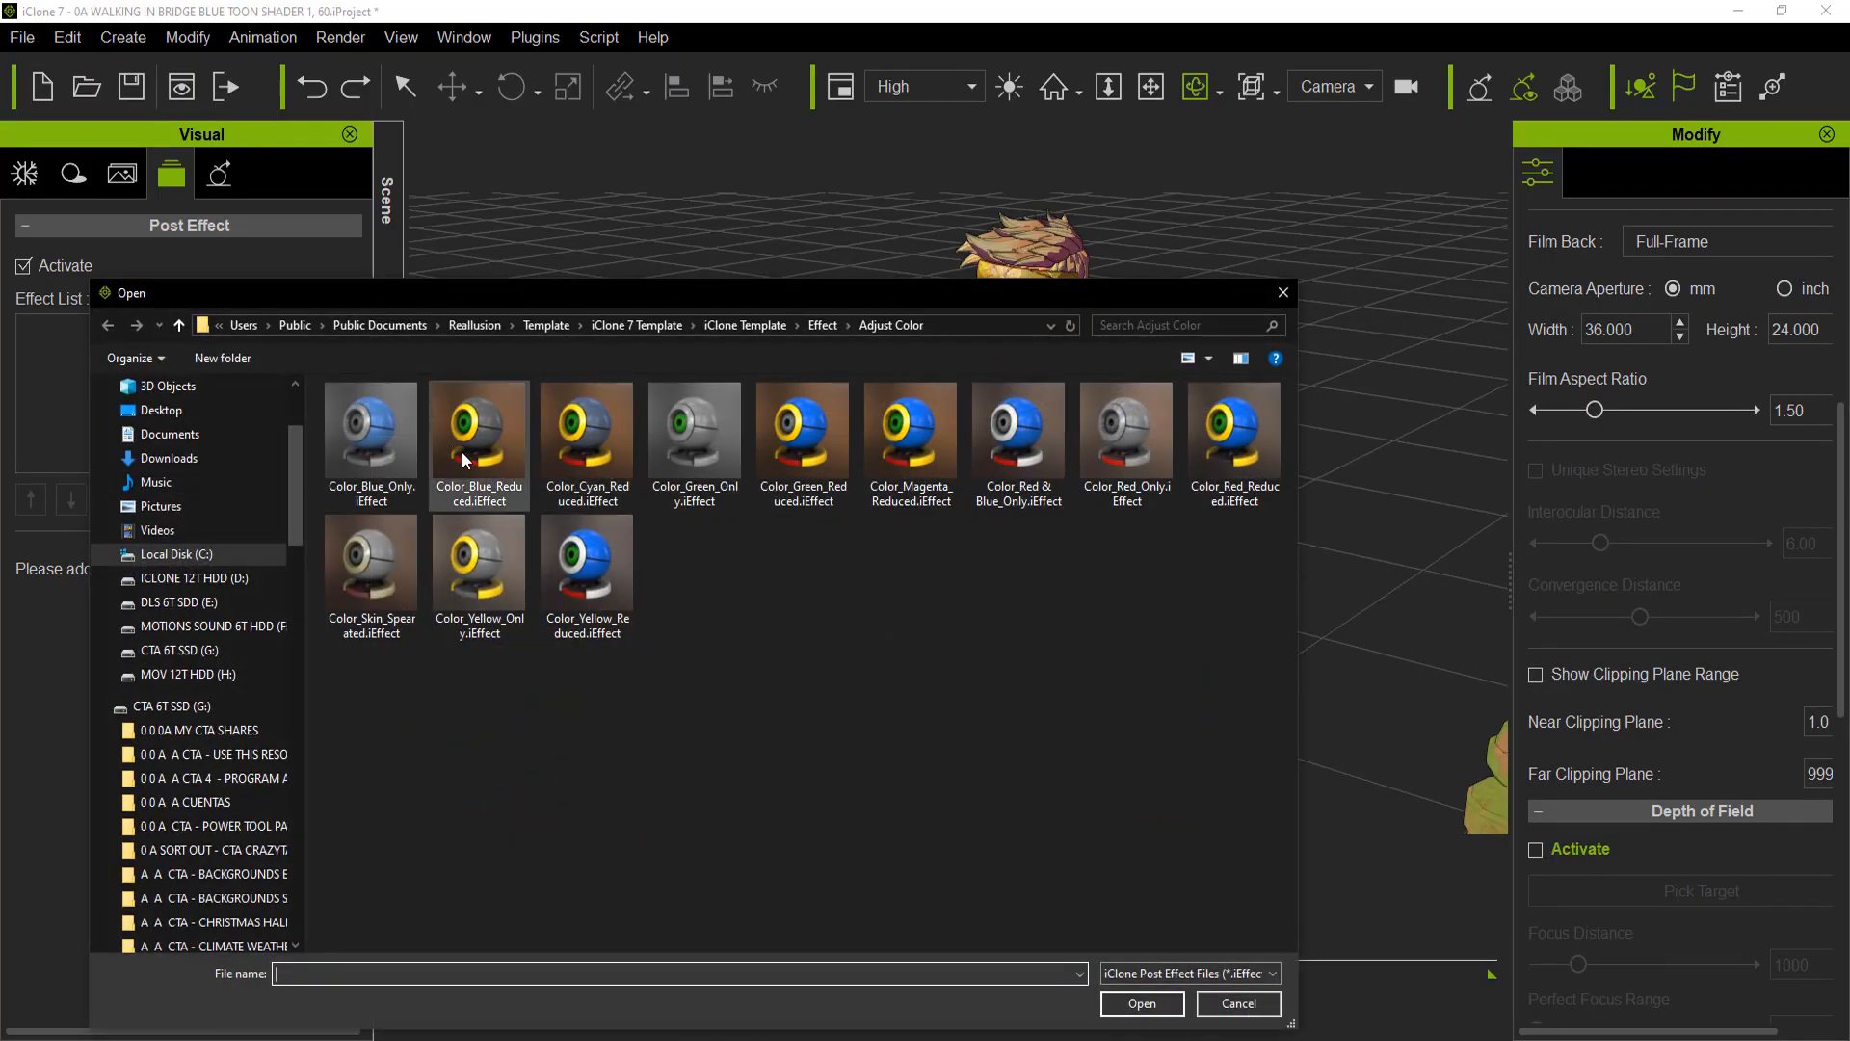
{"action": "left_click", "coordinate": [407, 445]}
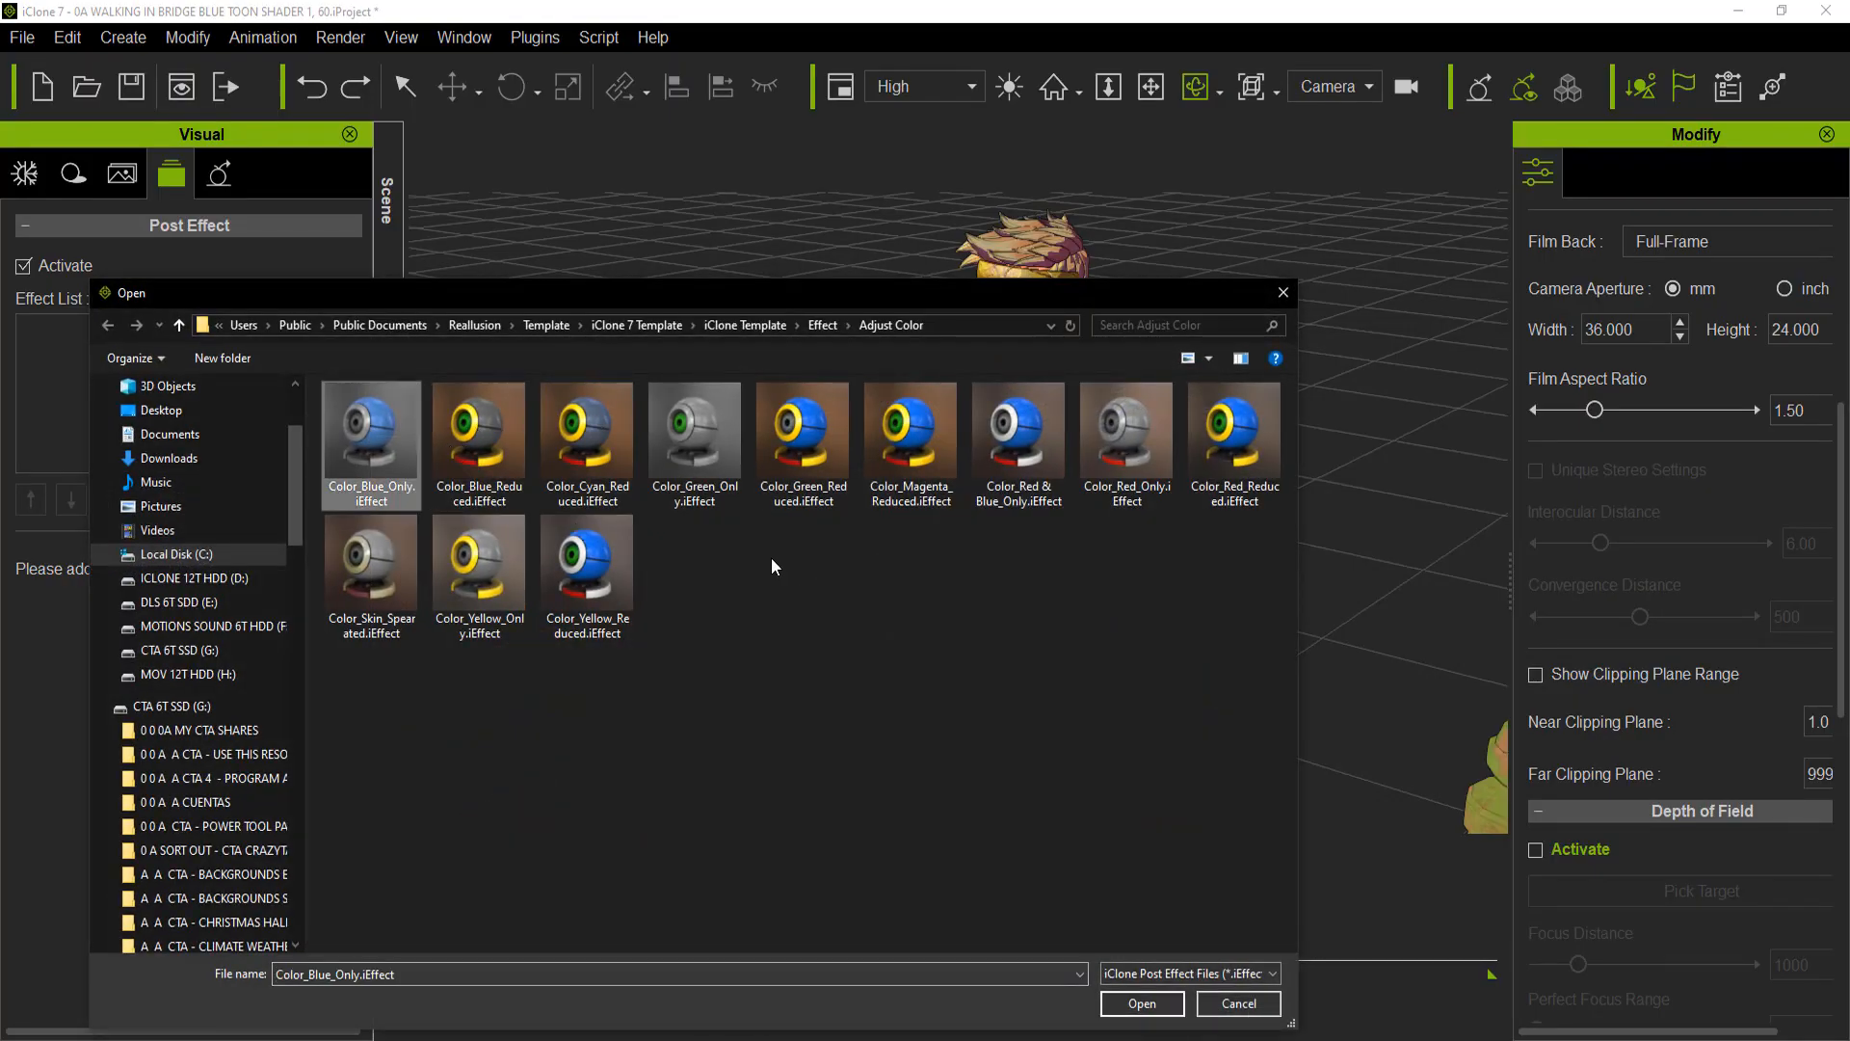
{"action": "left_click", "coordinate": [1137, 1005]}
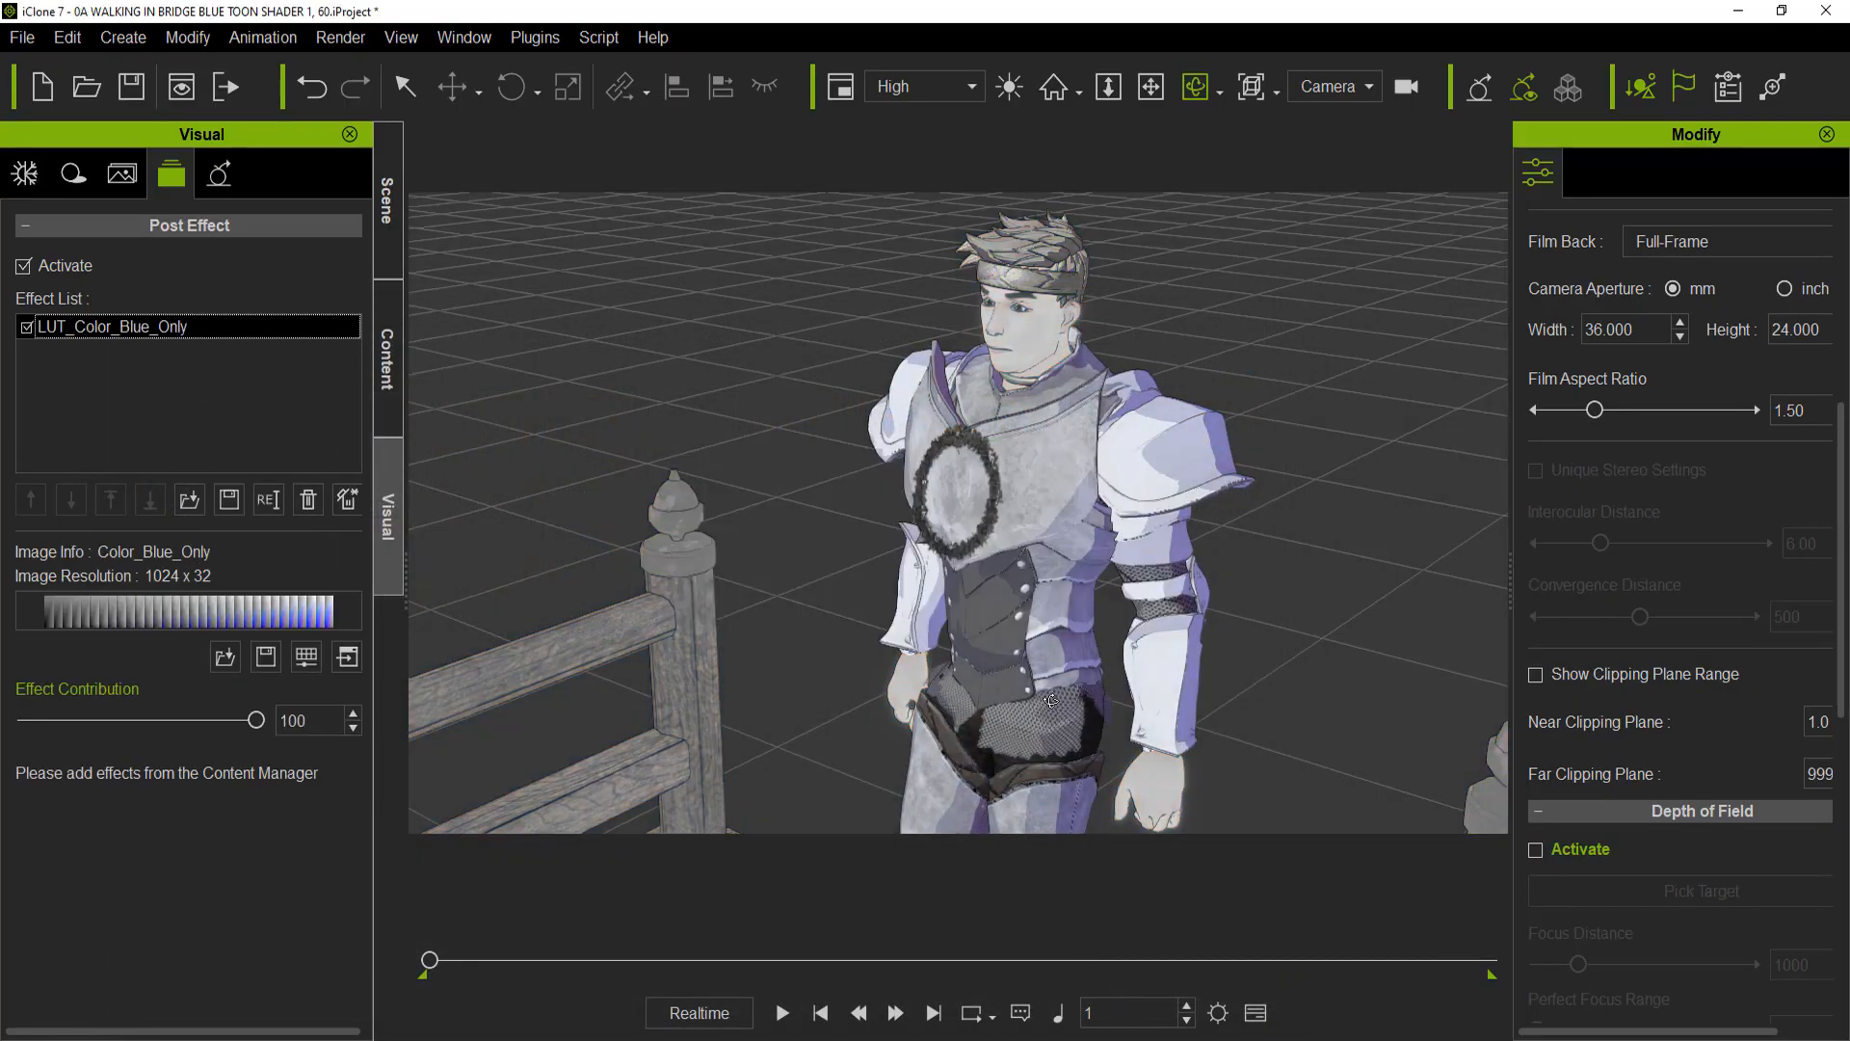
{"action": "left_click_drag", "start_coordinate": [254, 722], "coordinate": [103, 721]}
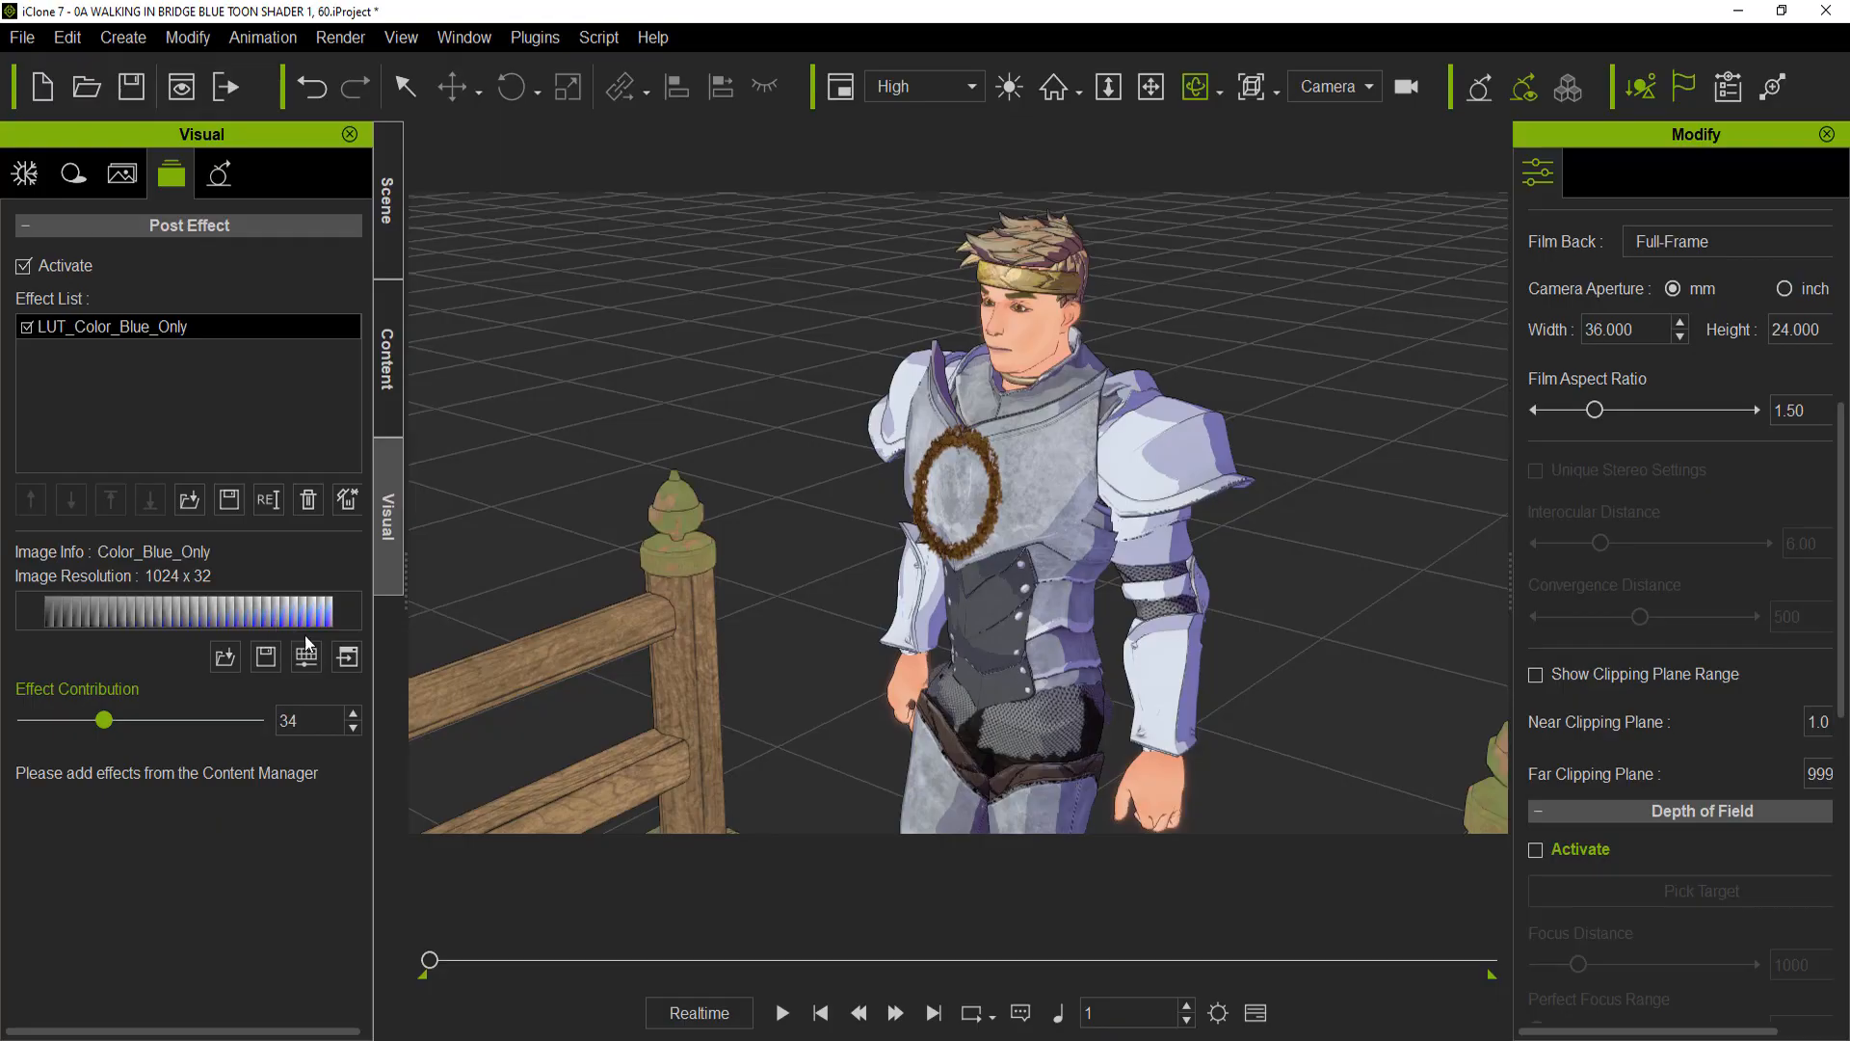
{"action": "left_click", "coordinate": [226, 659]}
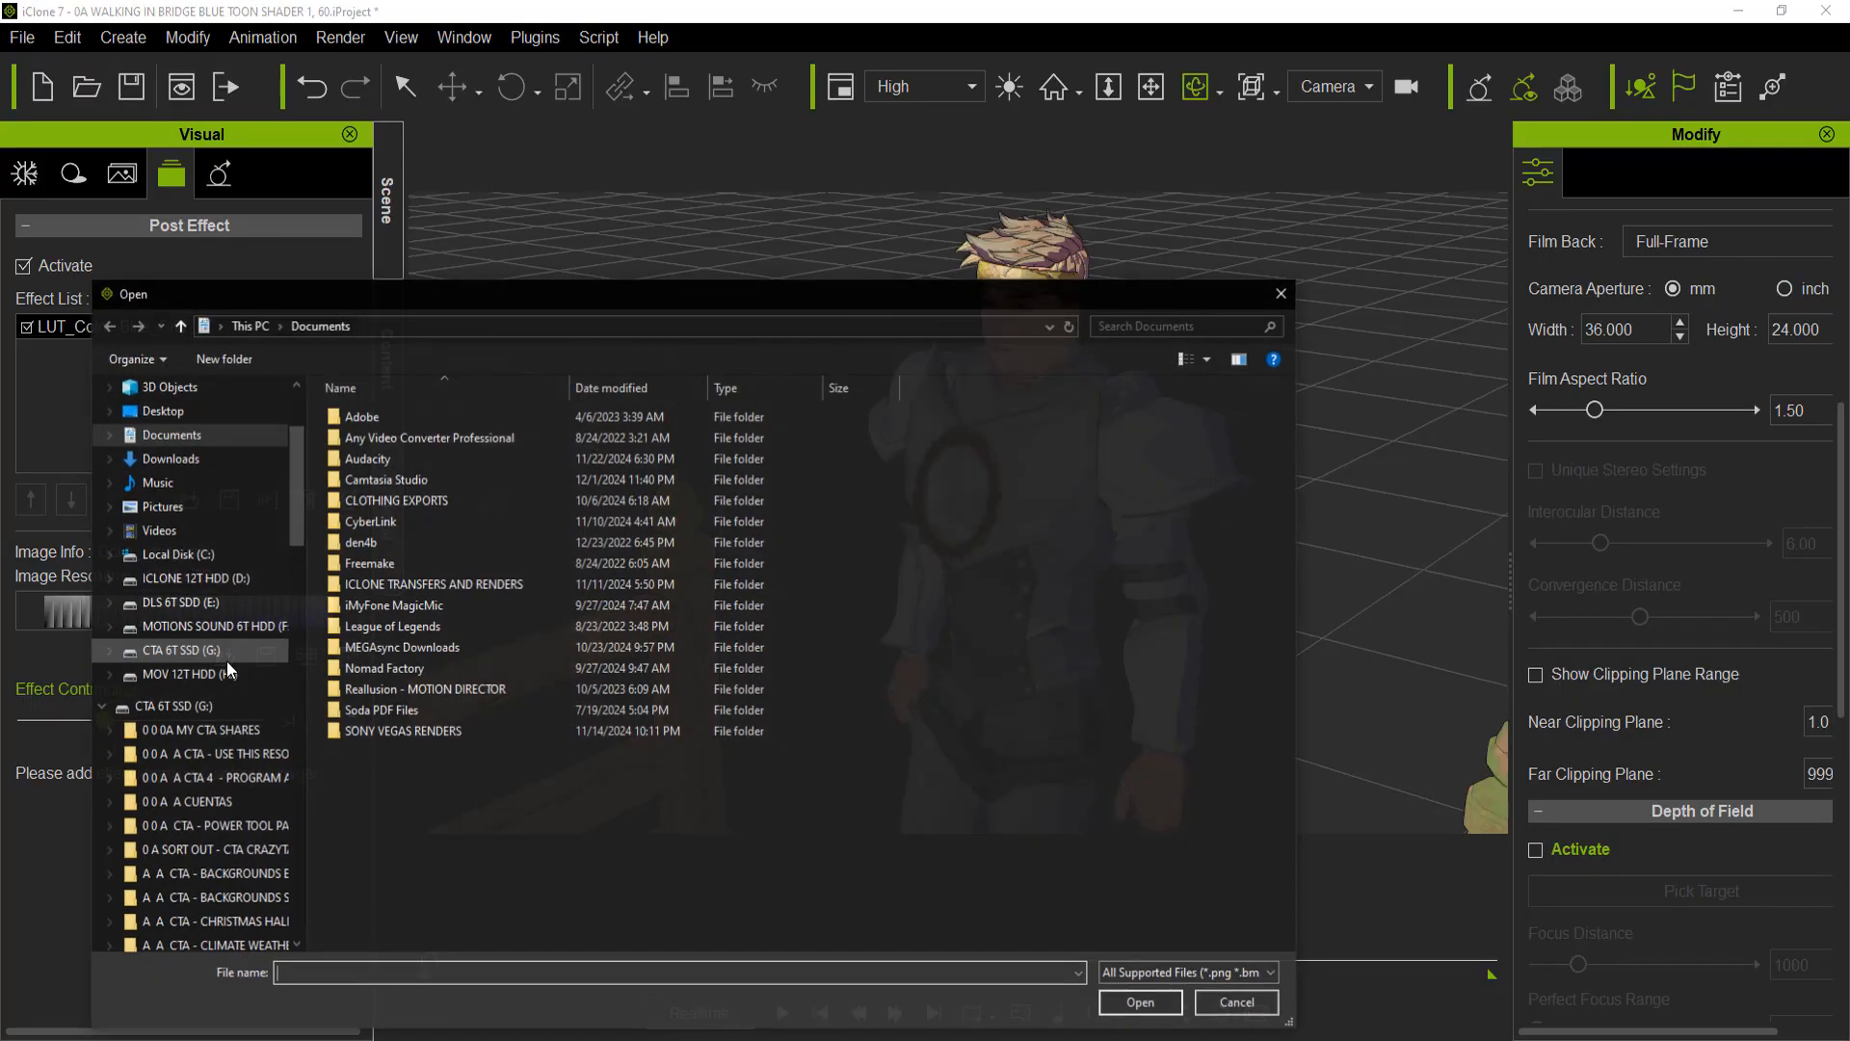
{"action": "left_click", "coordinate": [1272, 301]}
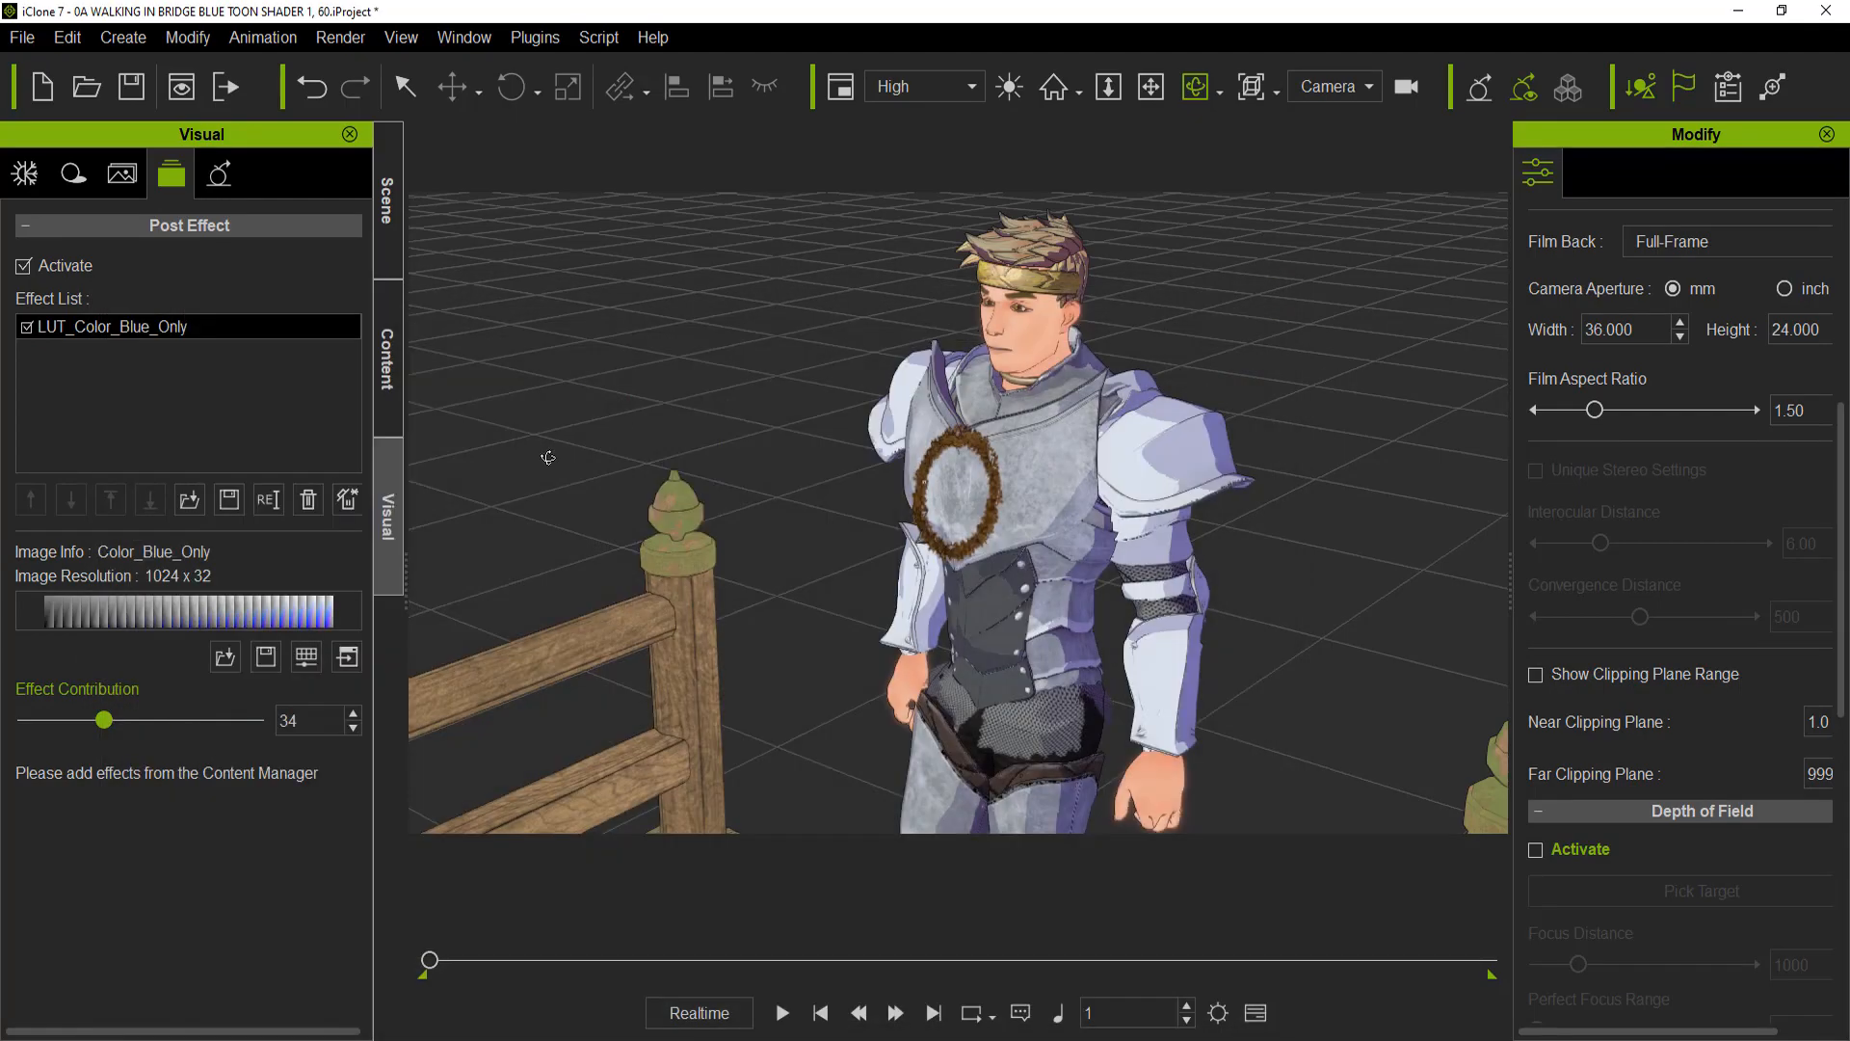
Add the Color_Cyan_Reduced post effect as a second effect and lower its Effect Contribution to 32
{"action": "left_click", "coordinate": [192, 500]}
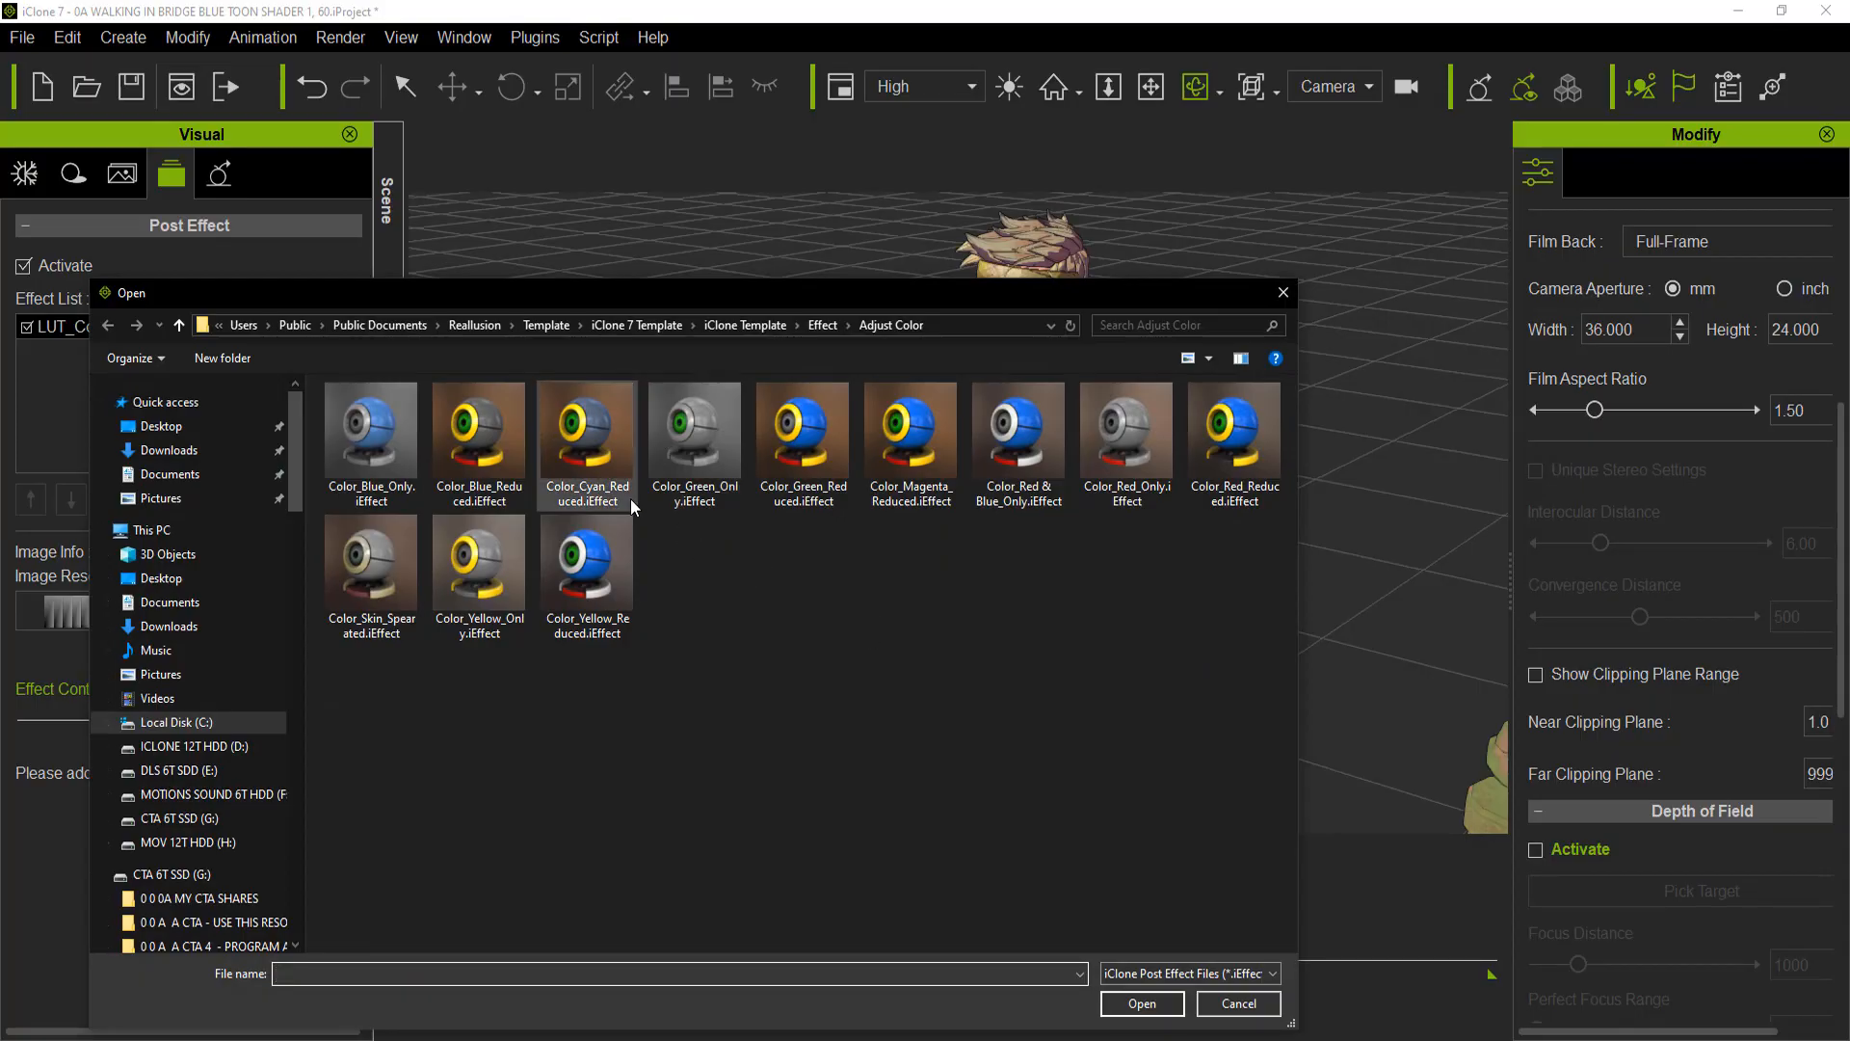
{"action": "left_click", "coordinate": [601, 575]}
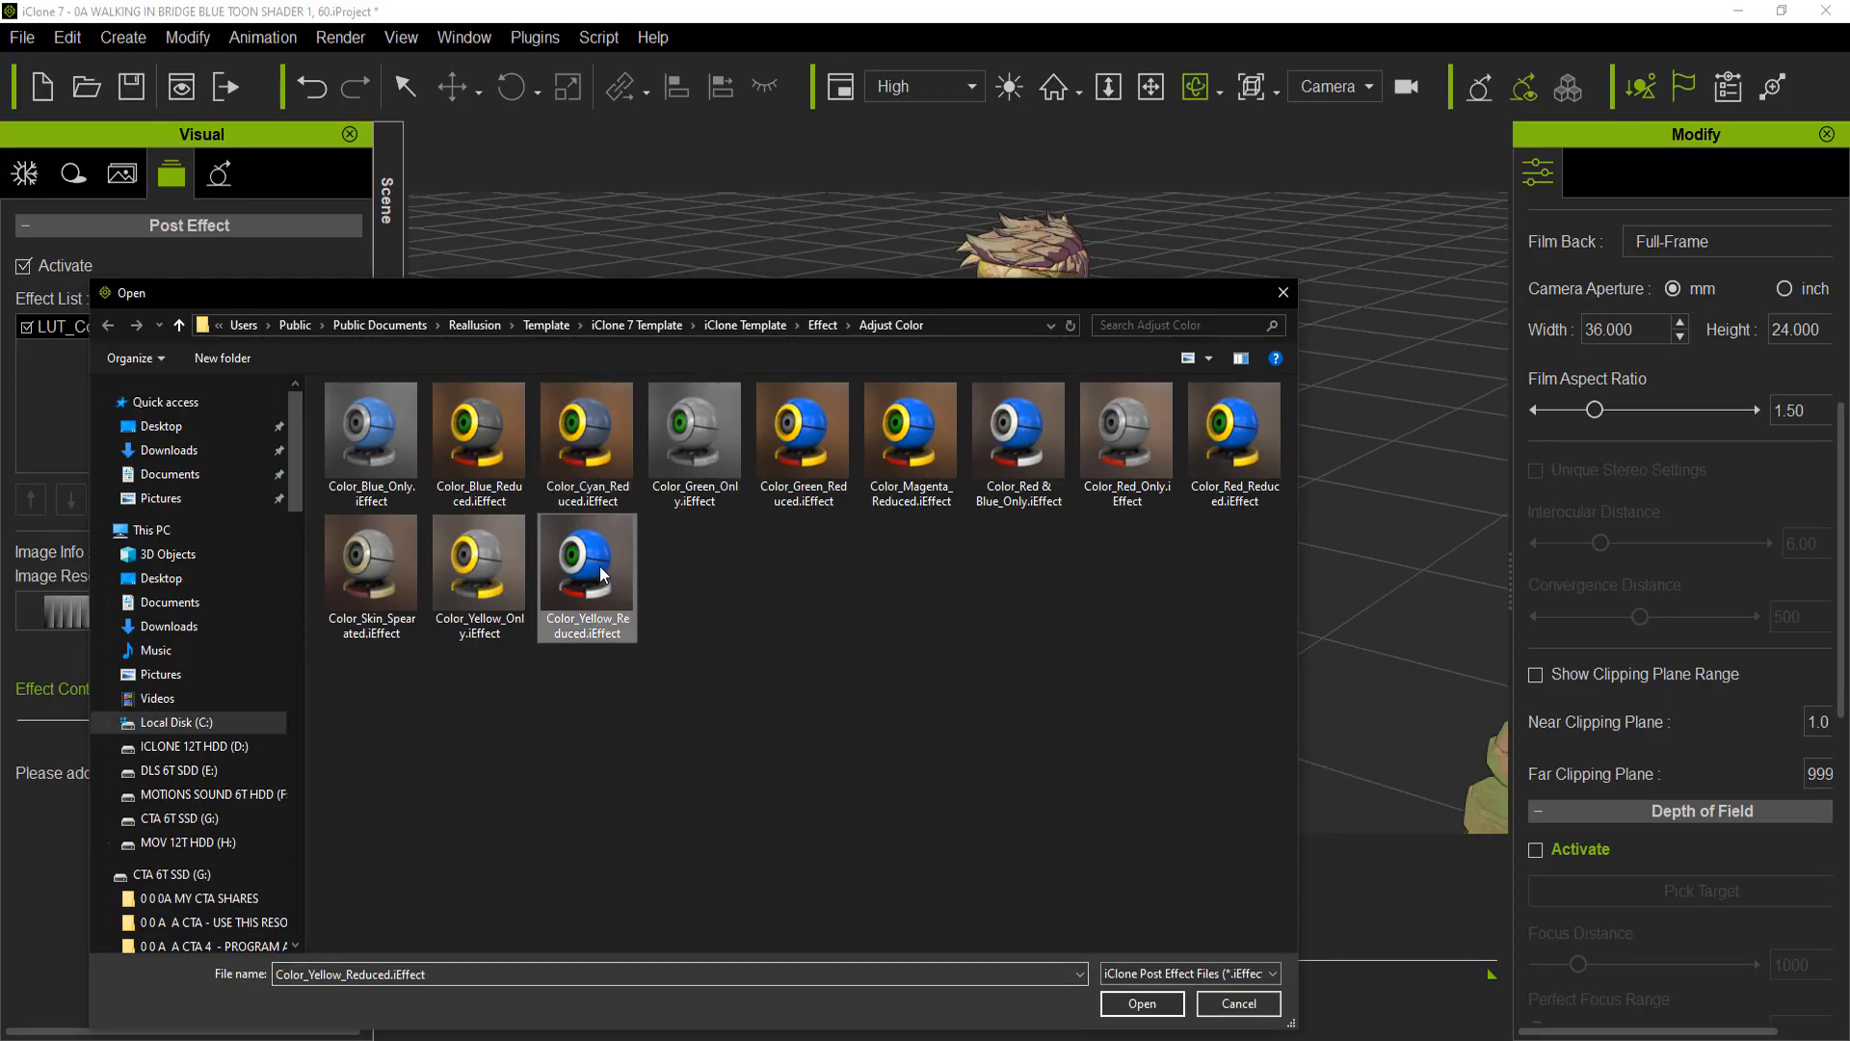
{"action": "left_click", "coordinate": [586, 431]}
{"action": "left_click", "coordinate": [1151, 1005]}
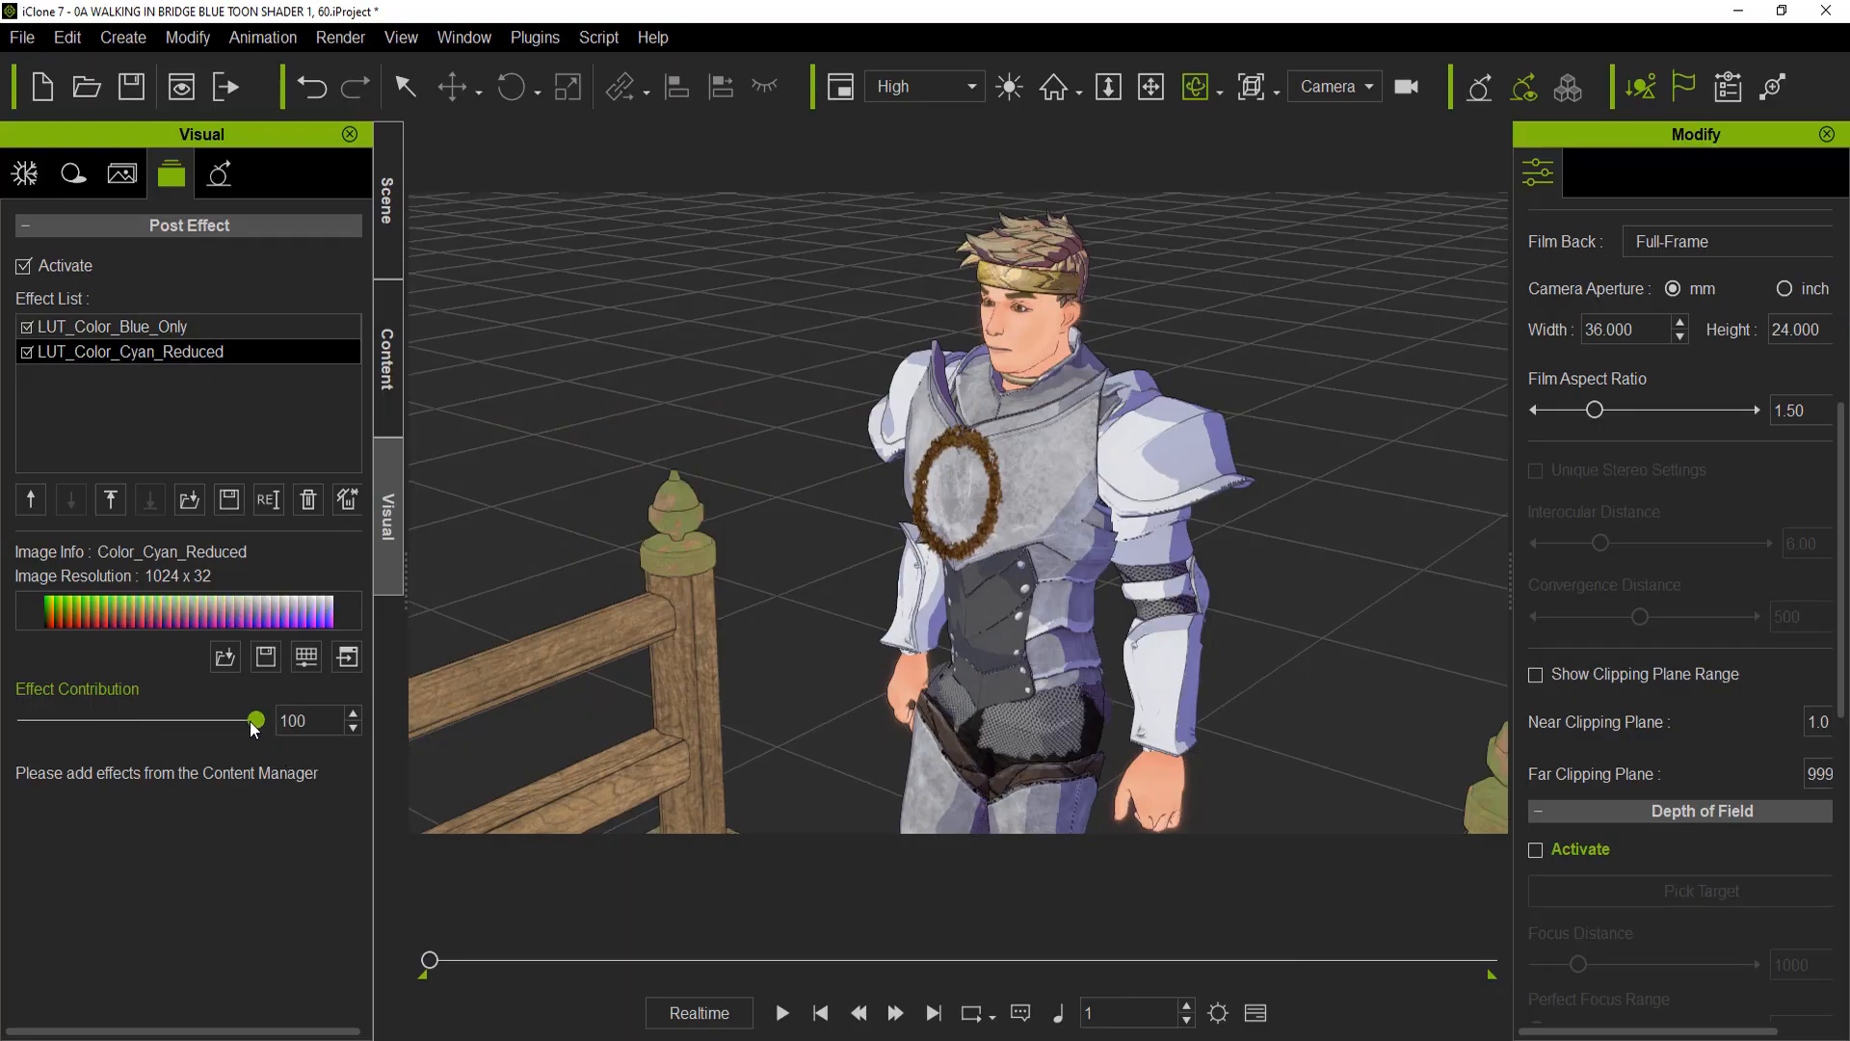
{"action": "left_click_drag", "start_coordinate": [255, 720], "coordinate": [199, 721]}
{"action": "left_click_drag", "start_coordinate": [33, 729], "coordinate": [94, 728]}
Compare the contributions of the two listed effects and set Color_Cyan_Reduced's Effect Contribution to 53
{"action": "left_click", "coordinate": [199, 331]}
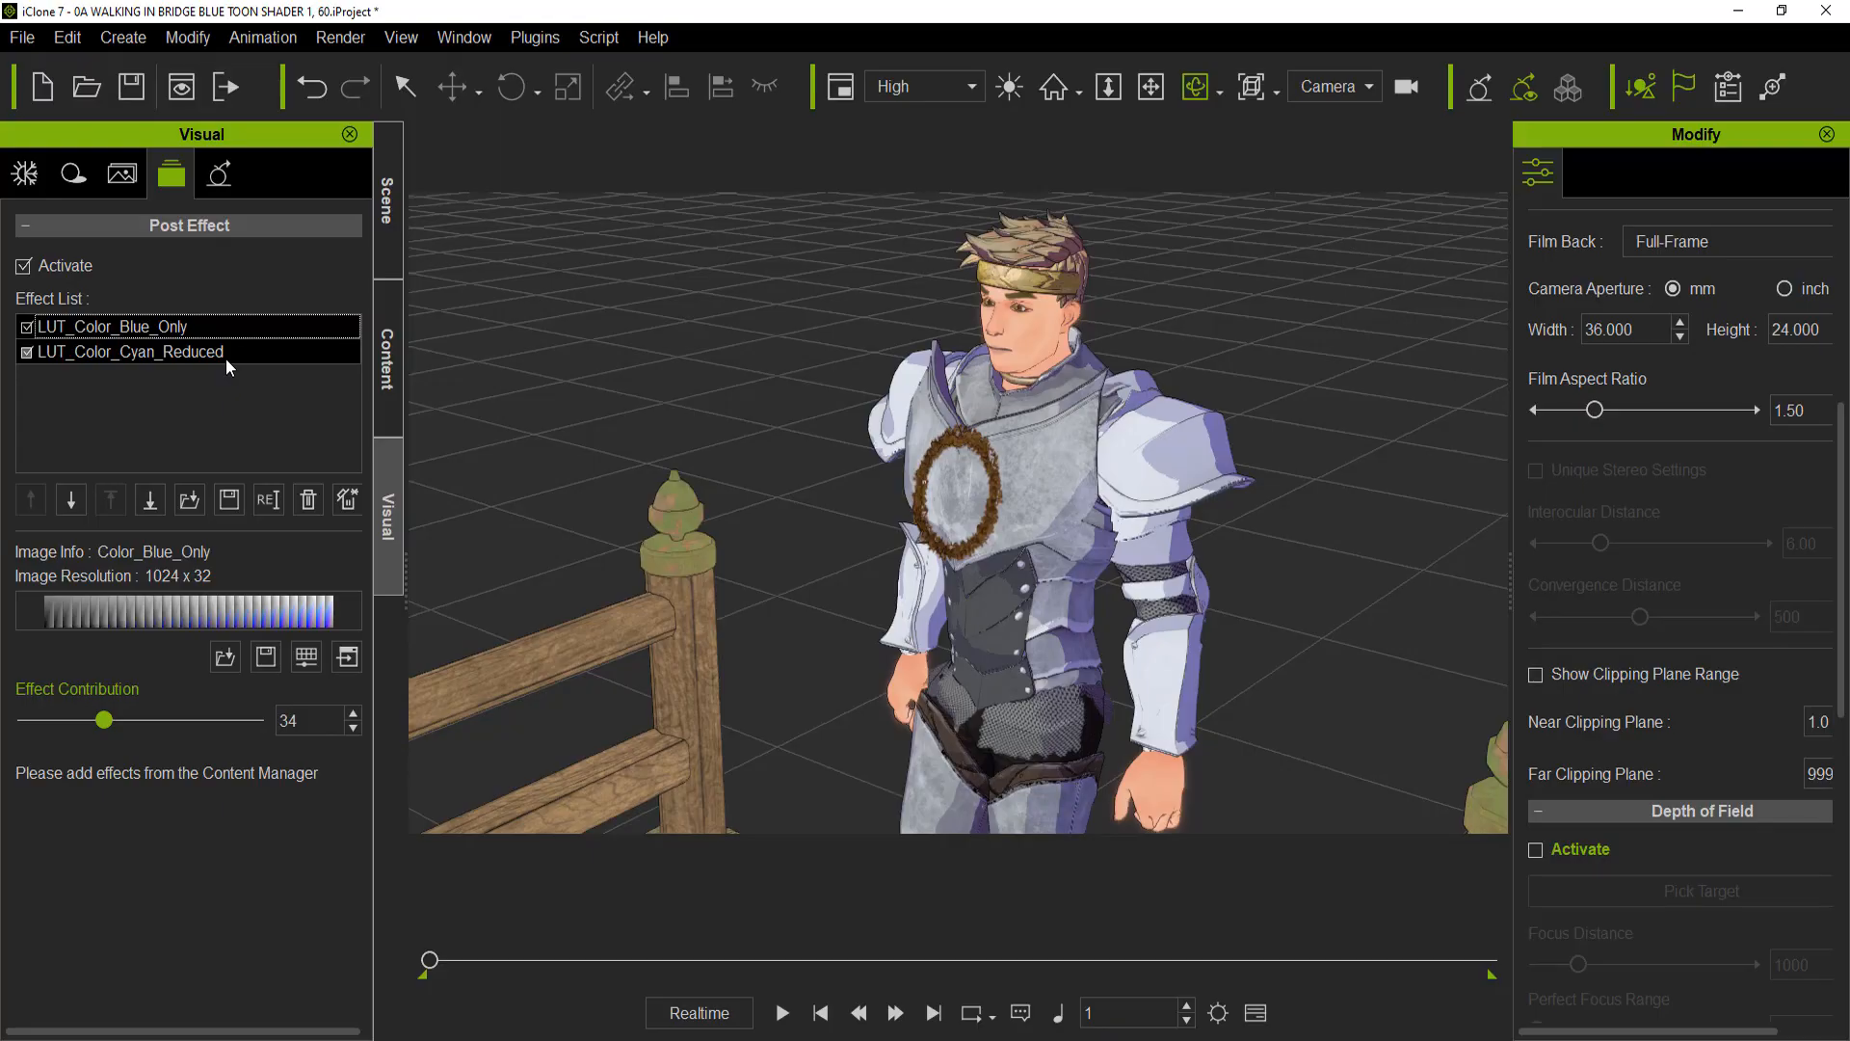
{"action": "left_click", "coordinate": [226, 354]}
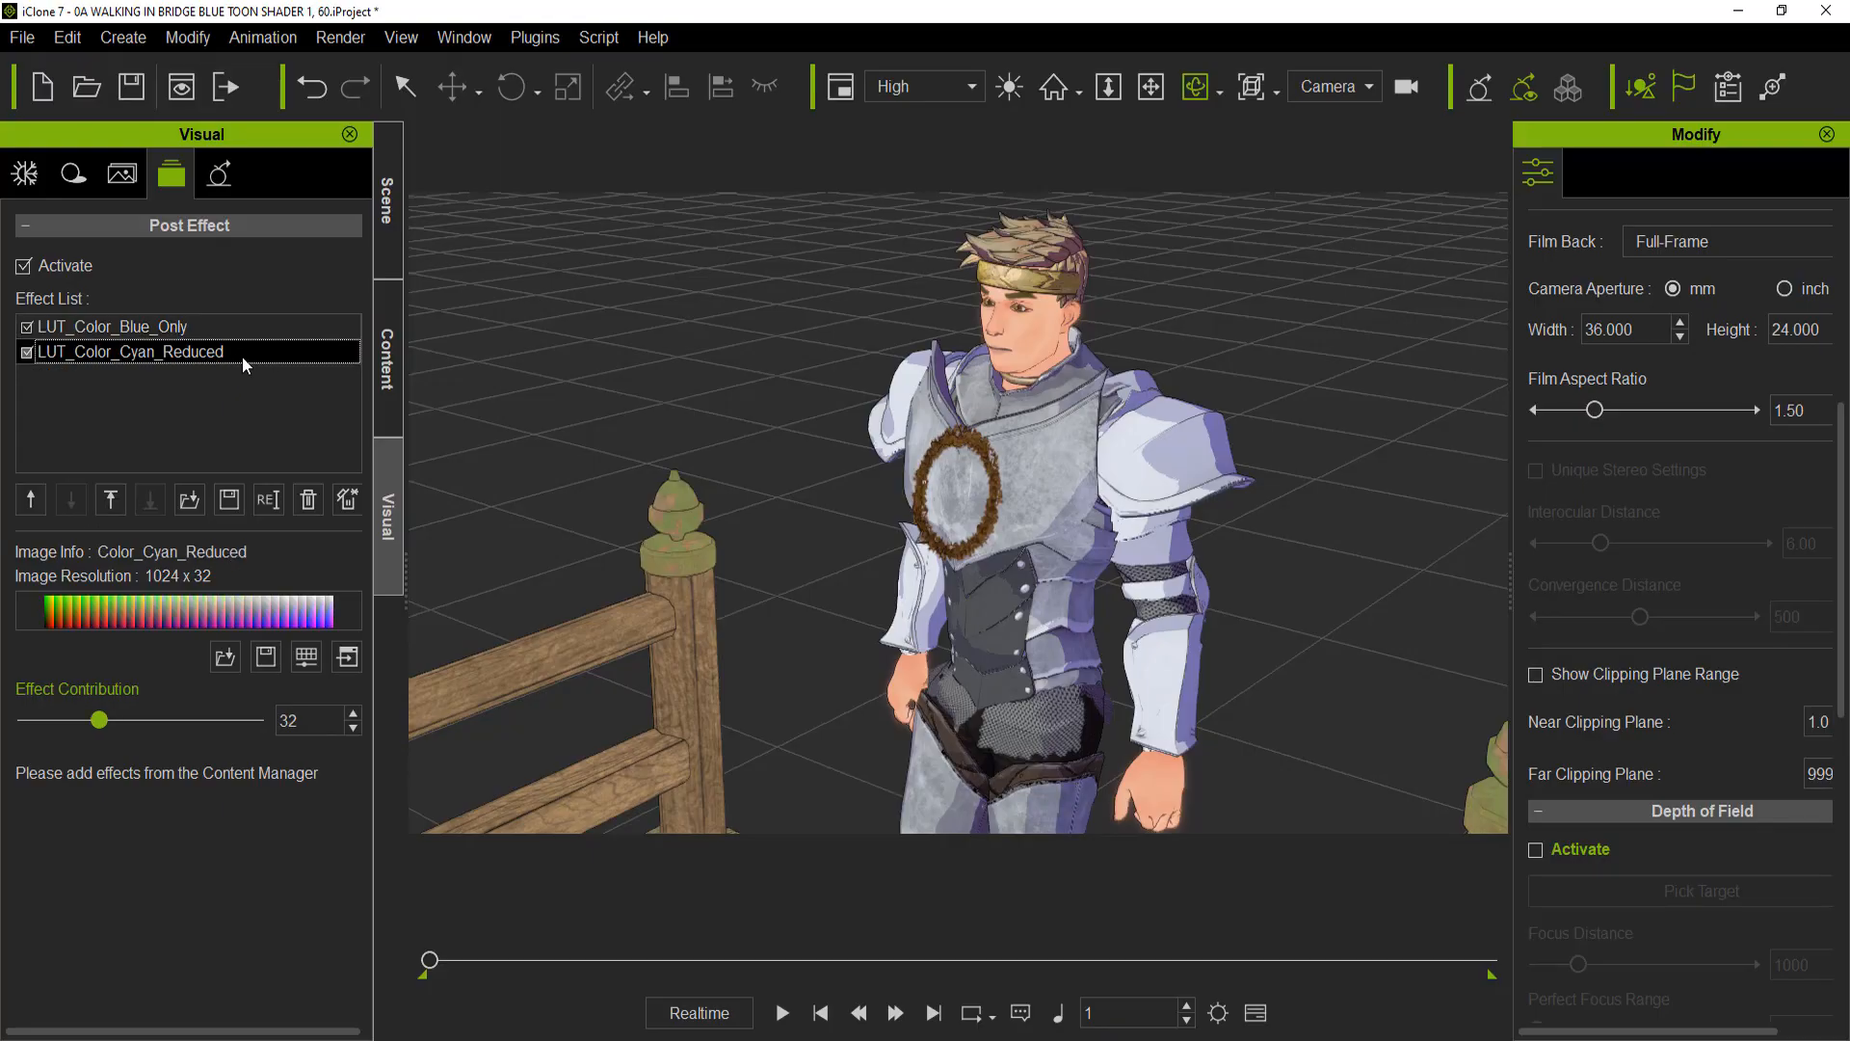
{"action": "left_click_drag", "start_coordinate": [104, 729], "coordinate": [38, 727]}
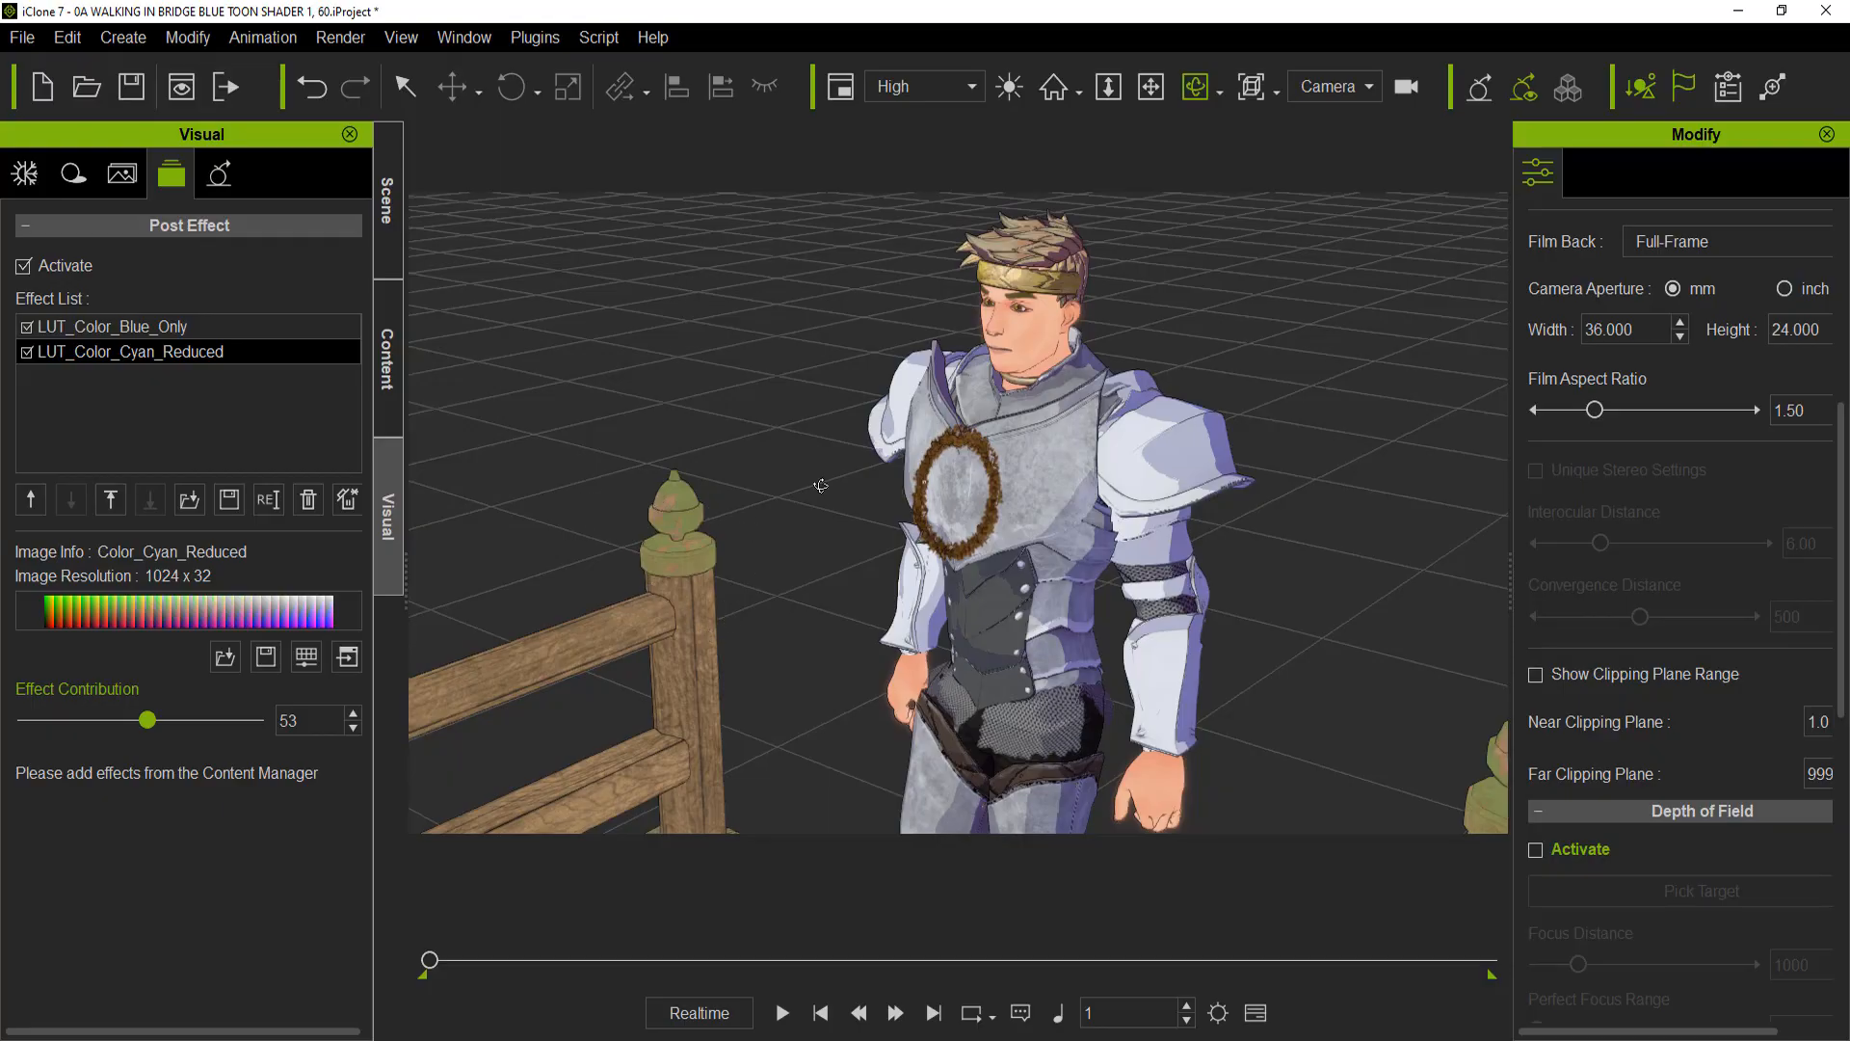
Switch the view to the Preview camera, select the armoured character and pan to show his head and torso
{"action": "left_click", "coordinate": [1368, 87]}
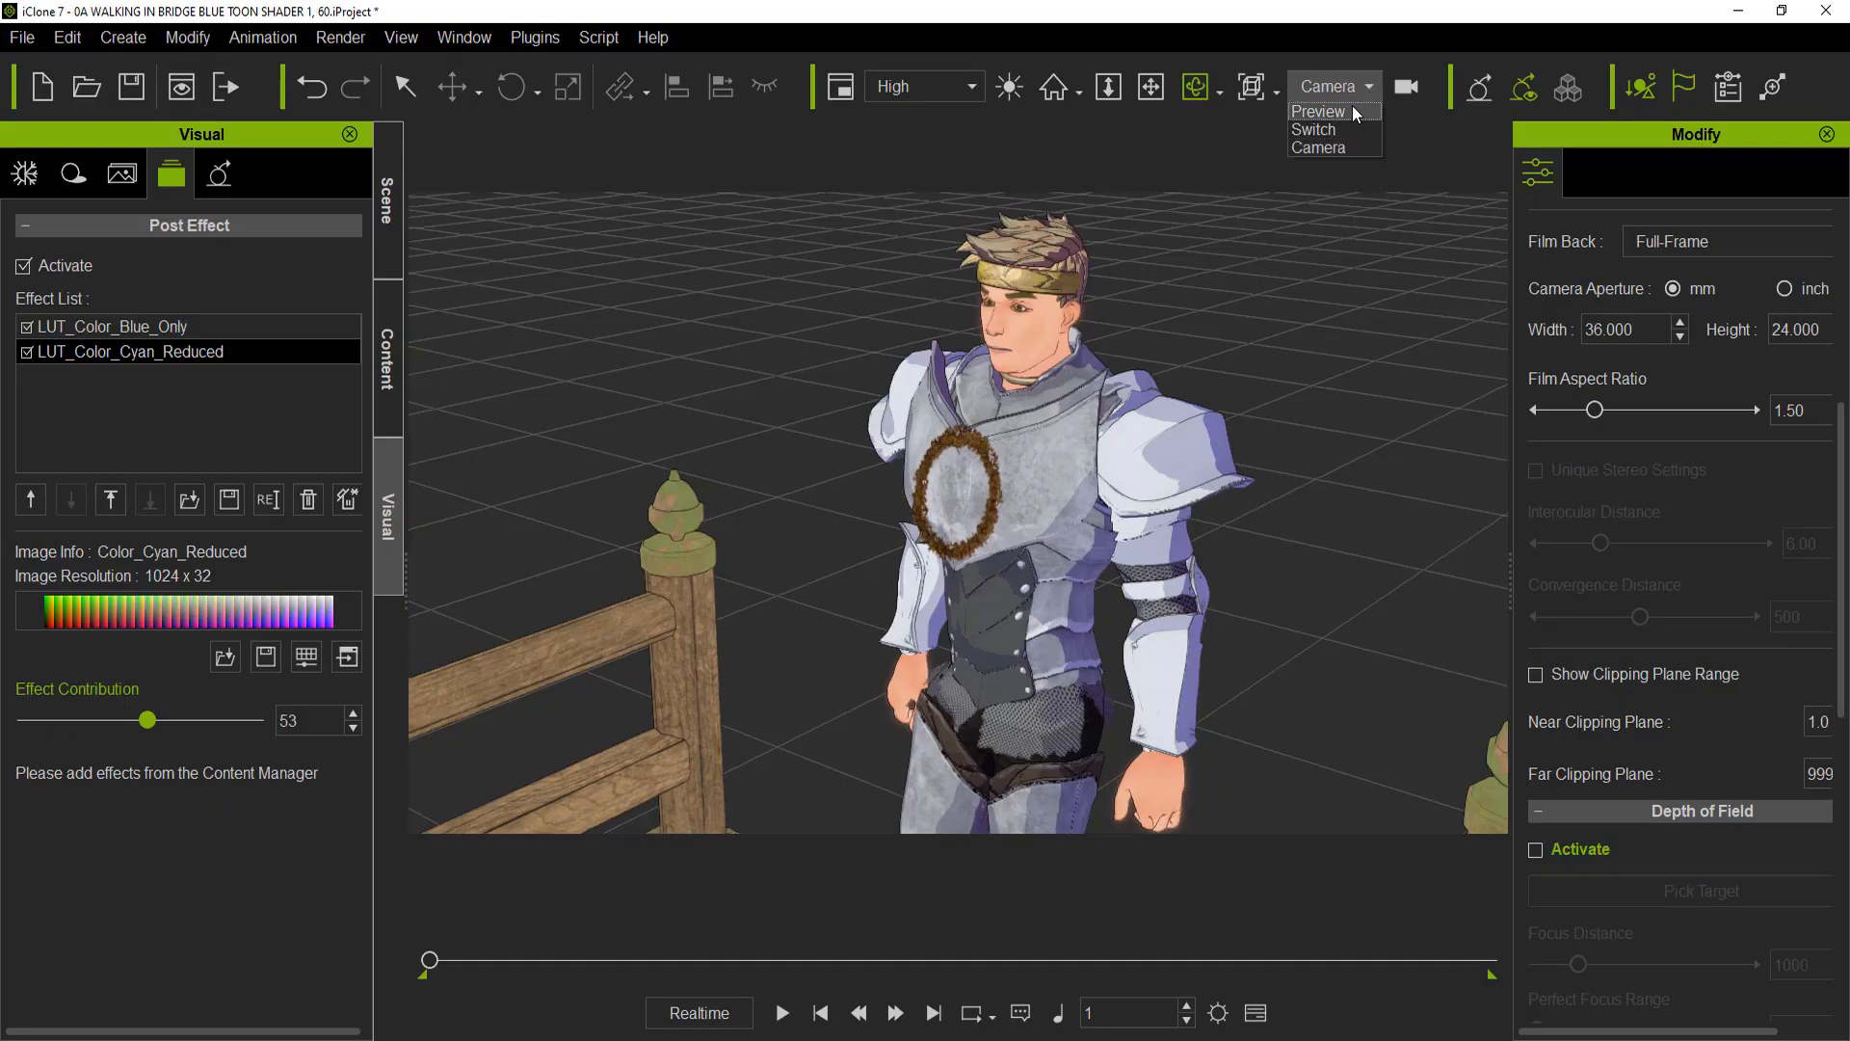
{"action": "left_click", "coordinate": [1354, 113]}
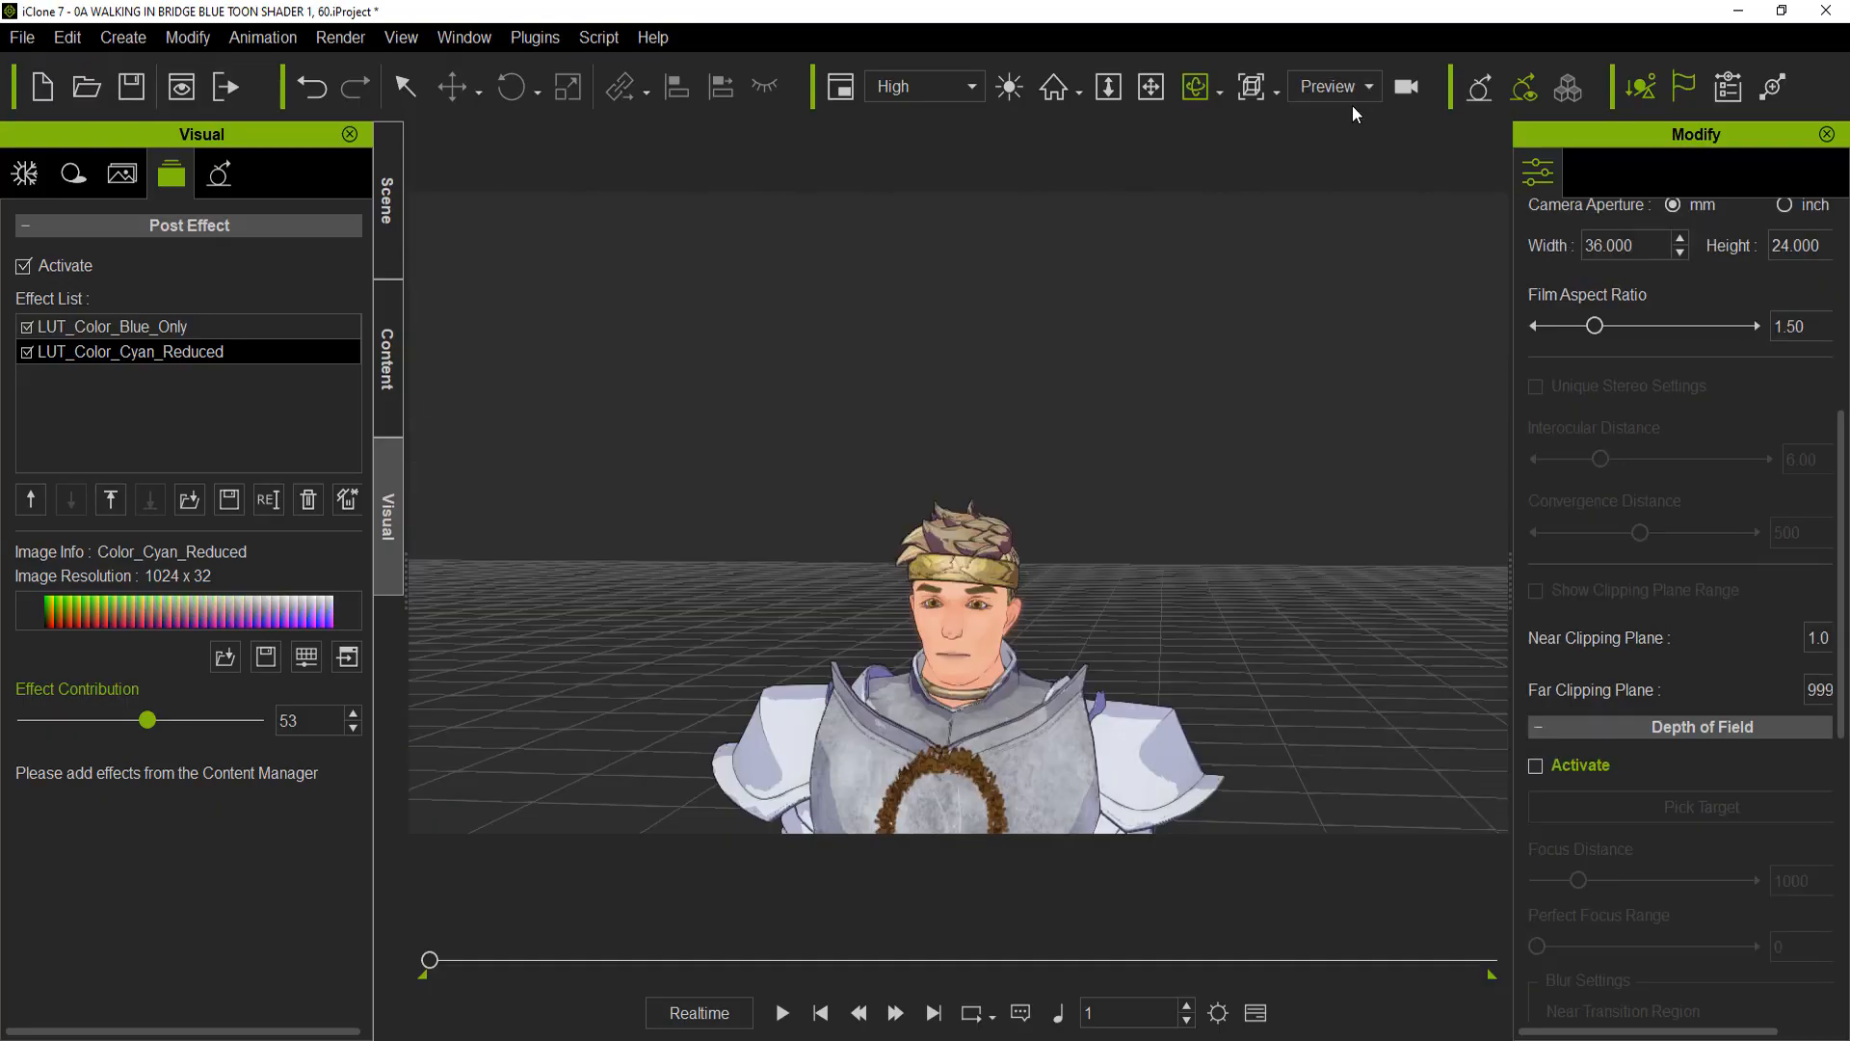
{"action": "left_click", "coordinate": [980, 739]}
{"action": "left_click", "coordinate": [1152, 85]}
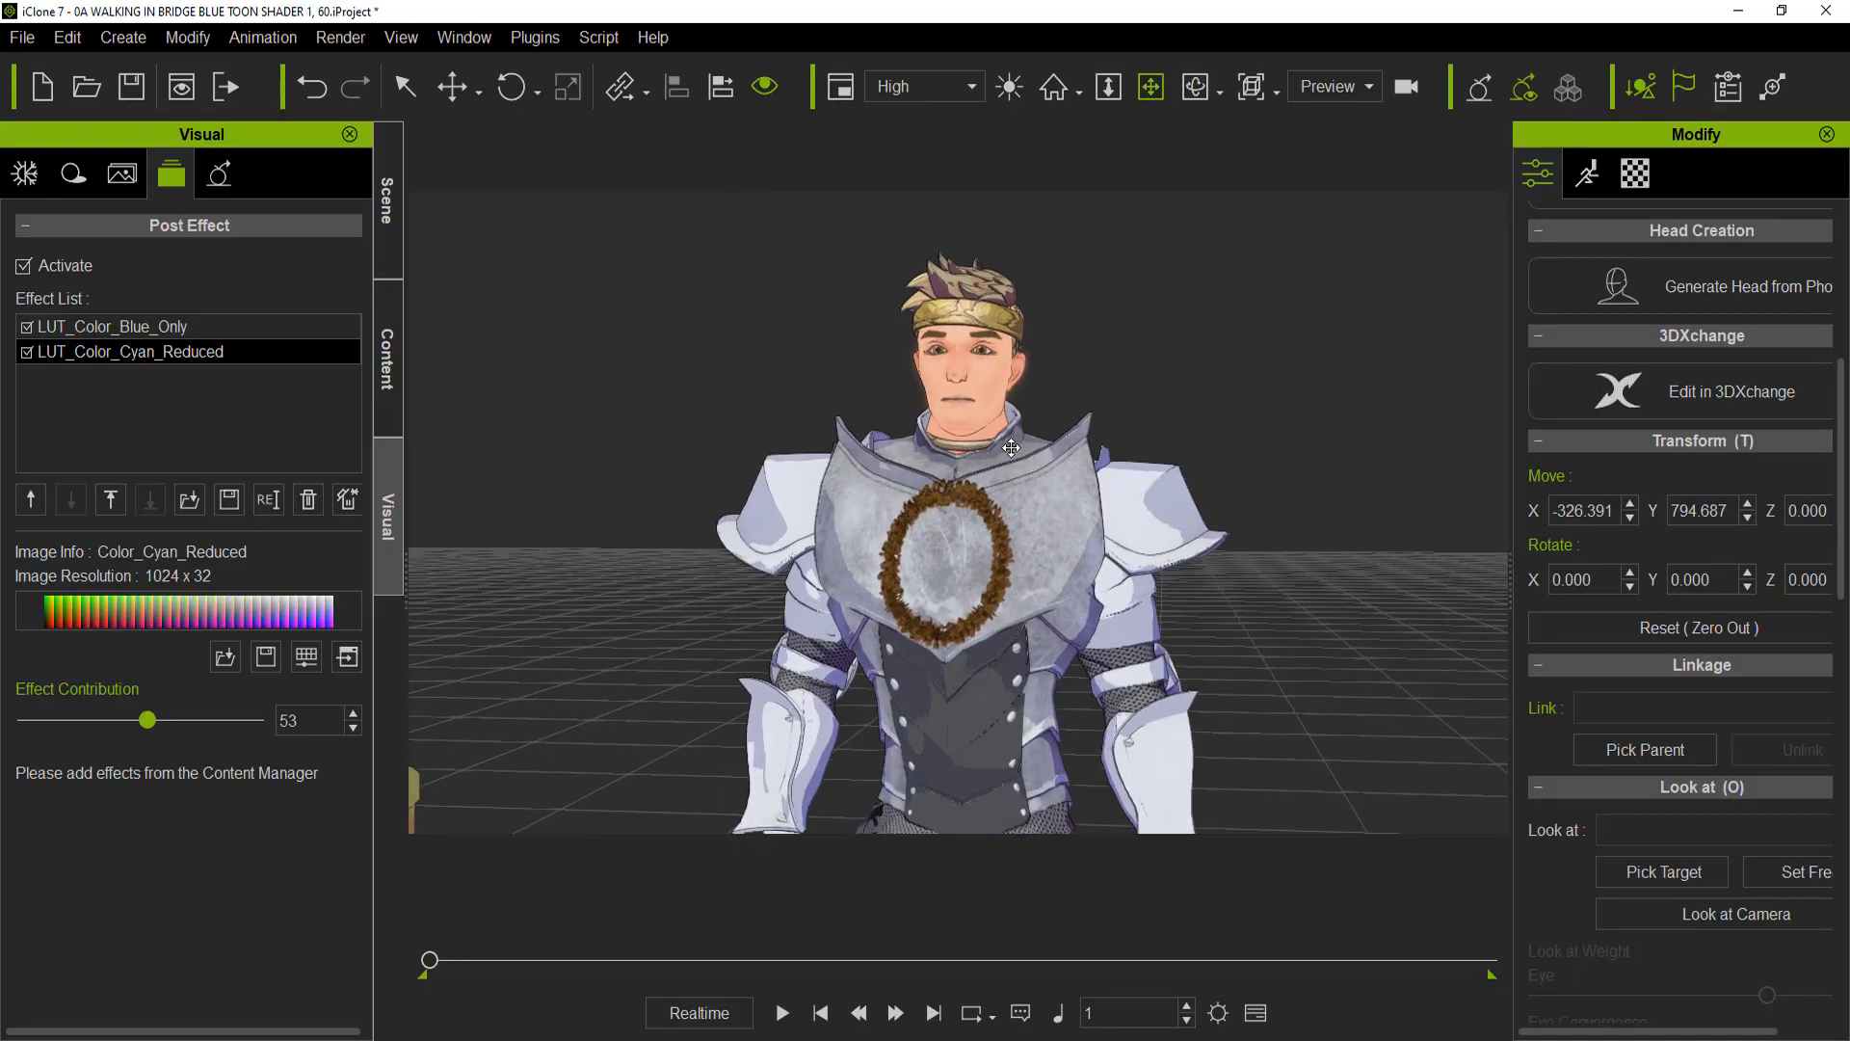
Orbit around the armoured character from front to back to inspect the toon shading with the two LUT effects
{"action": "left_click", "coordinate": [1195, 86]}
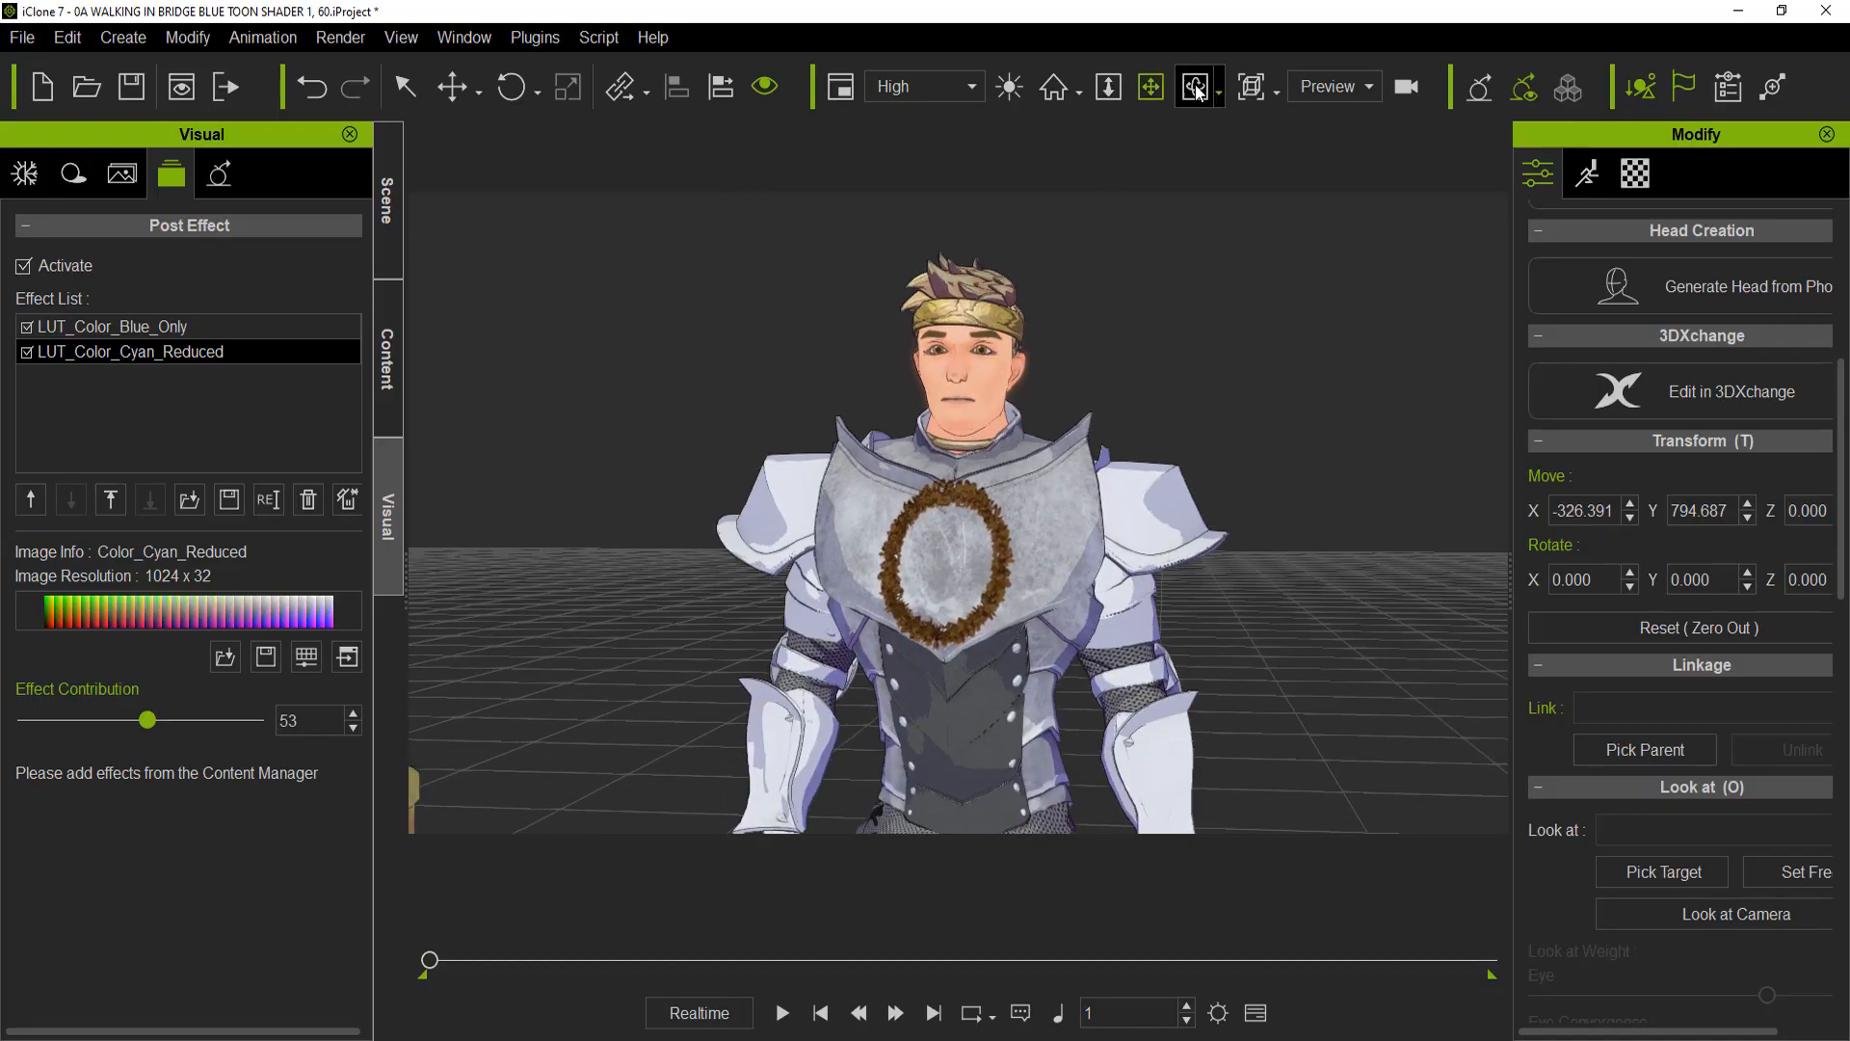
{"action": "left_click_drag", "start_coordinate": [1202, 602], "coordinate": [1051, 570]}
{"action": "left_click_drag", "start_coordinate": [844, 632], "coordinate": [1388, 665]}
{"action": "left_click_drag", "start_coordinate": [1050, 663], "coordinate": [538, 393]}
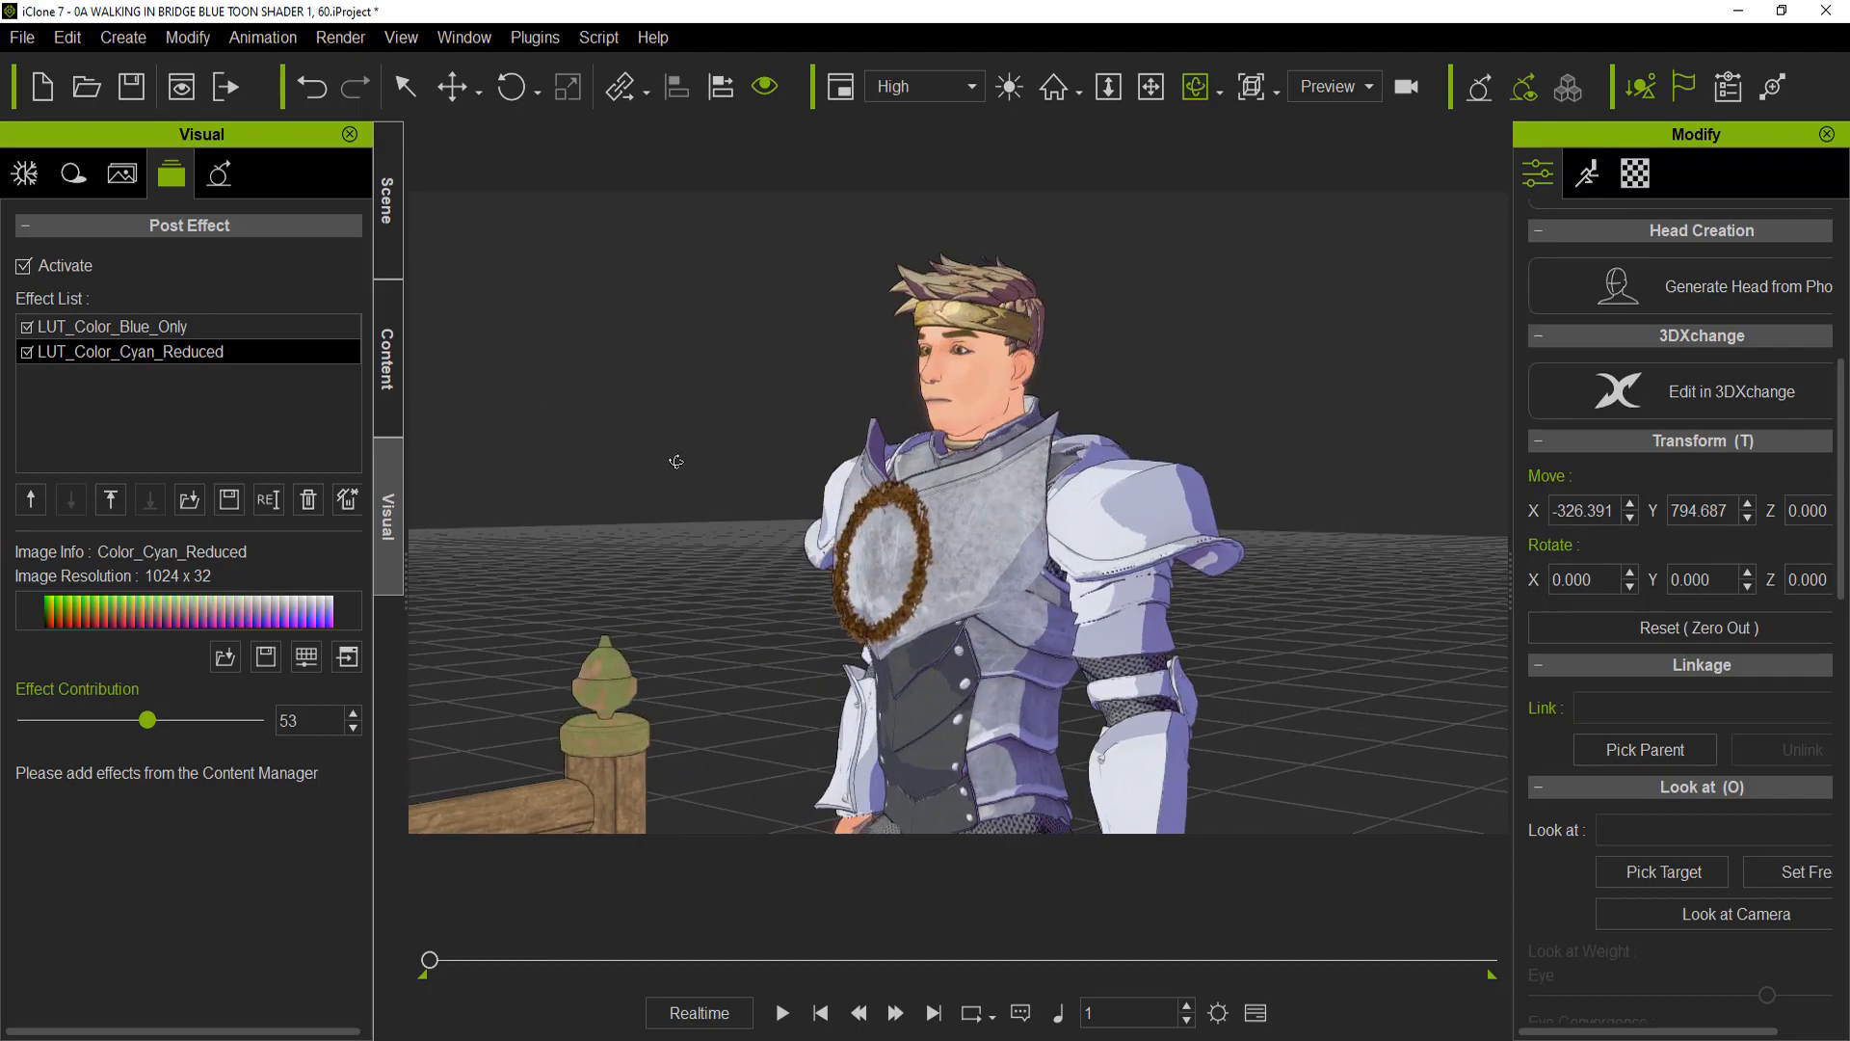
{"action": "left_click_drag", "start_coordinate": [1091, 472], "coordinate": [865, 525]}
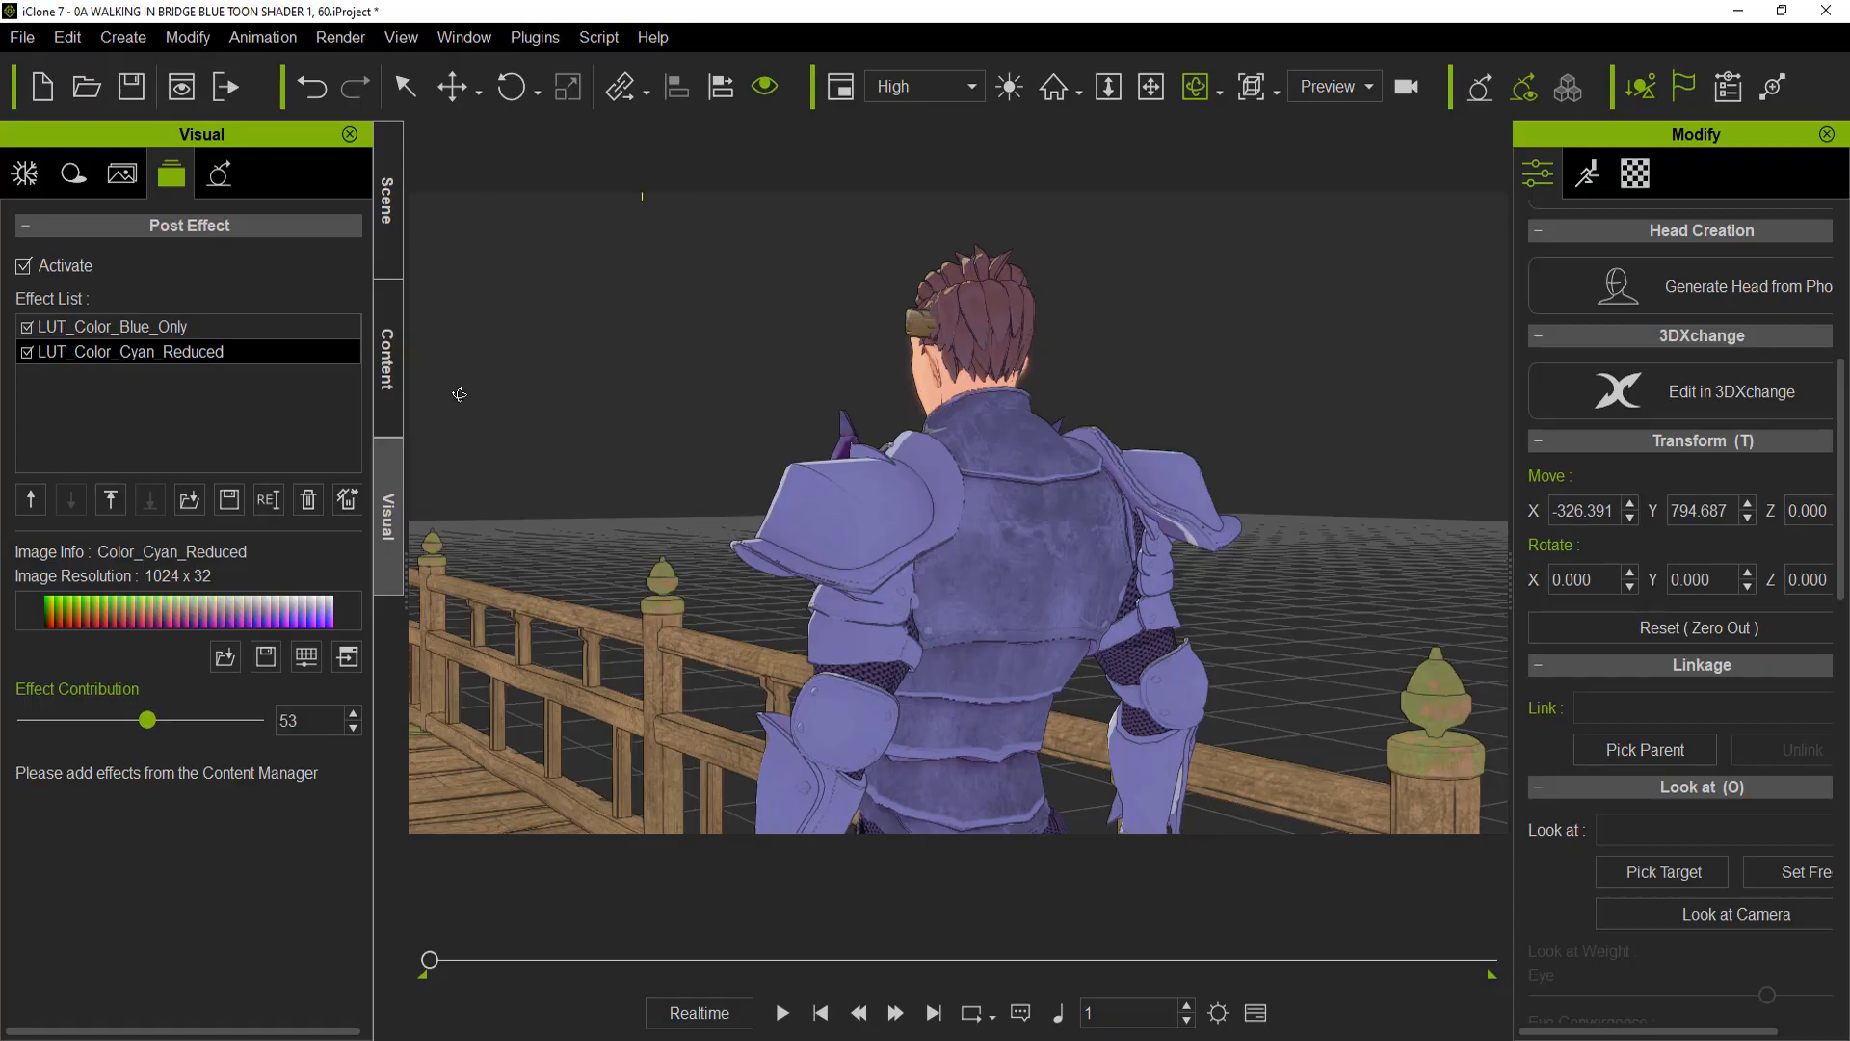
{"action": "left_click", "coordinate": [400, 353]}
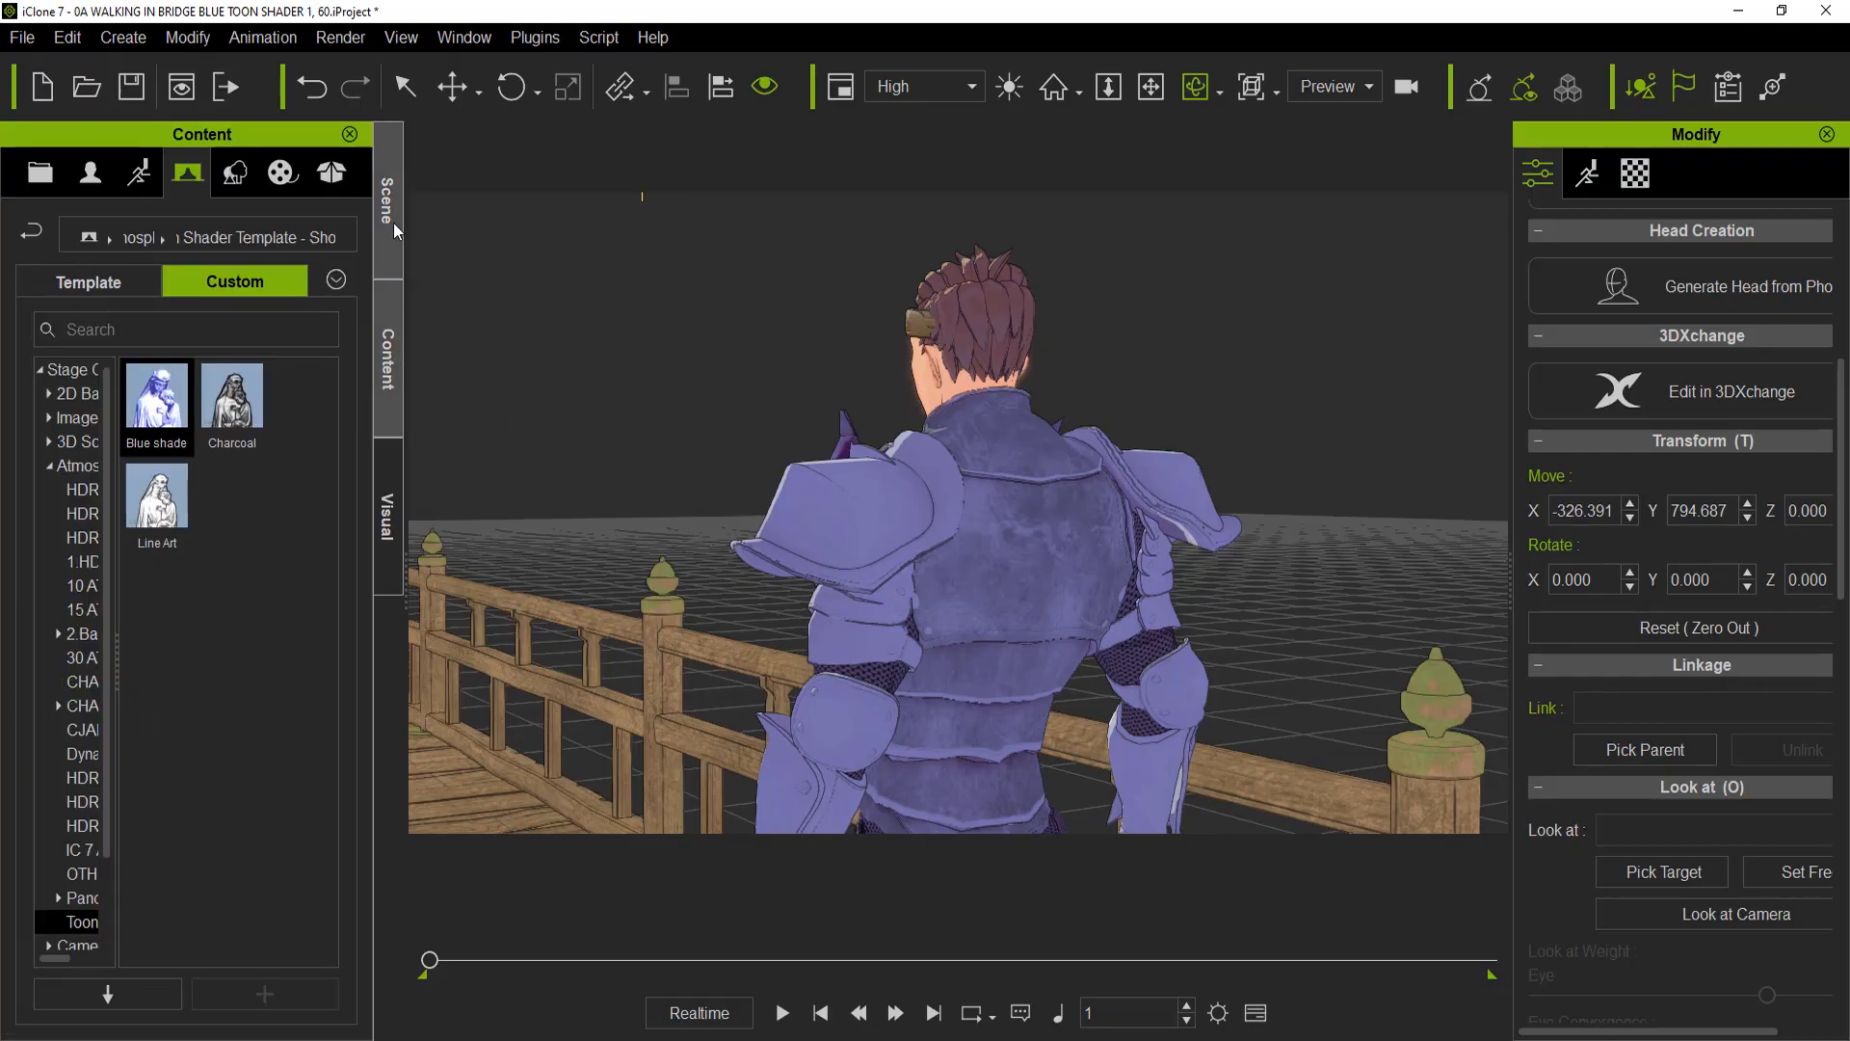
{"action": "left_click", "coordinate": [387, 517]}
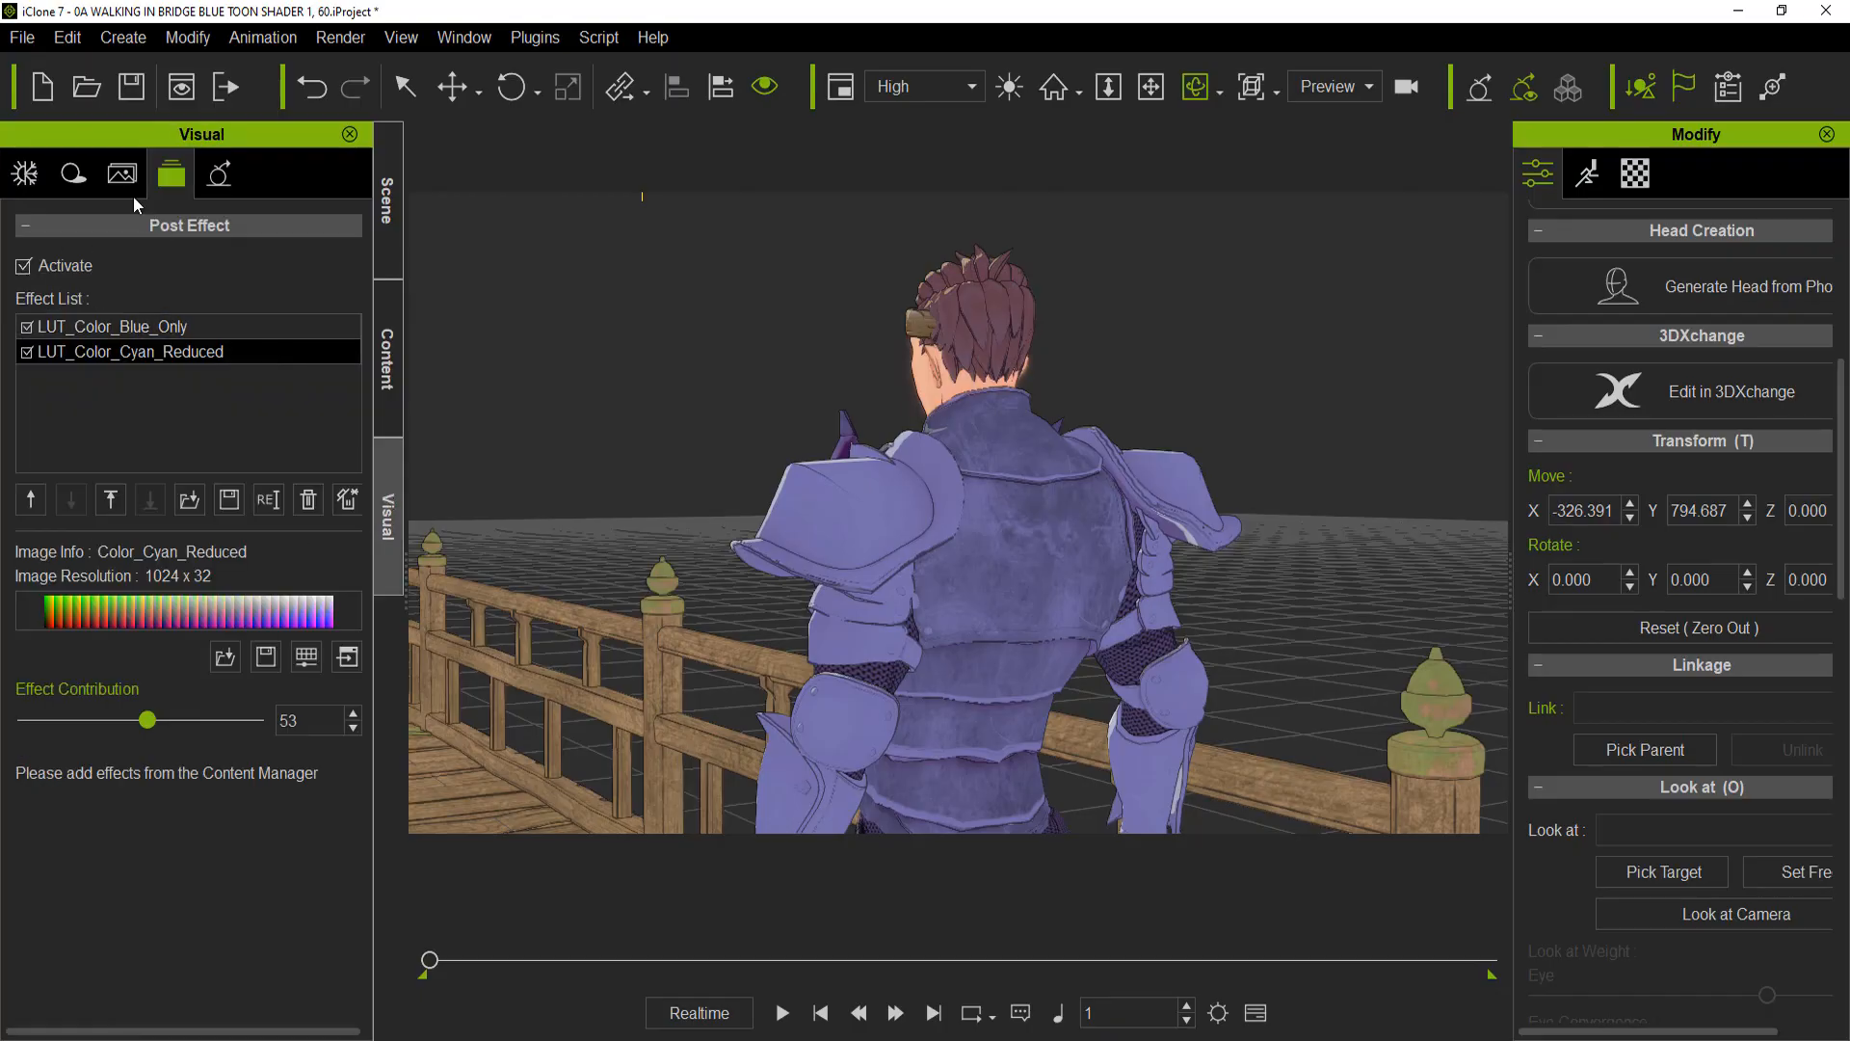
Undo the recent changes until the LUT_Color_Cyan_Reduced and LUT_Color_Blue_Only effects are removed from the effect list
{"action": "left_click", "coordinate": [122, 173]}
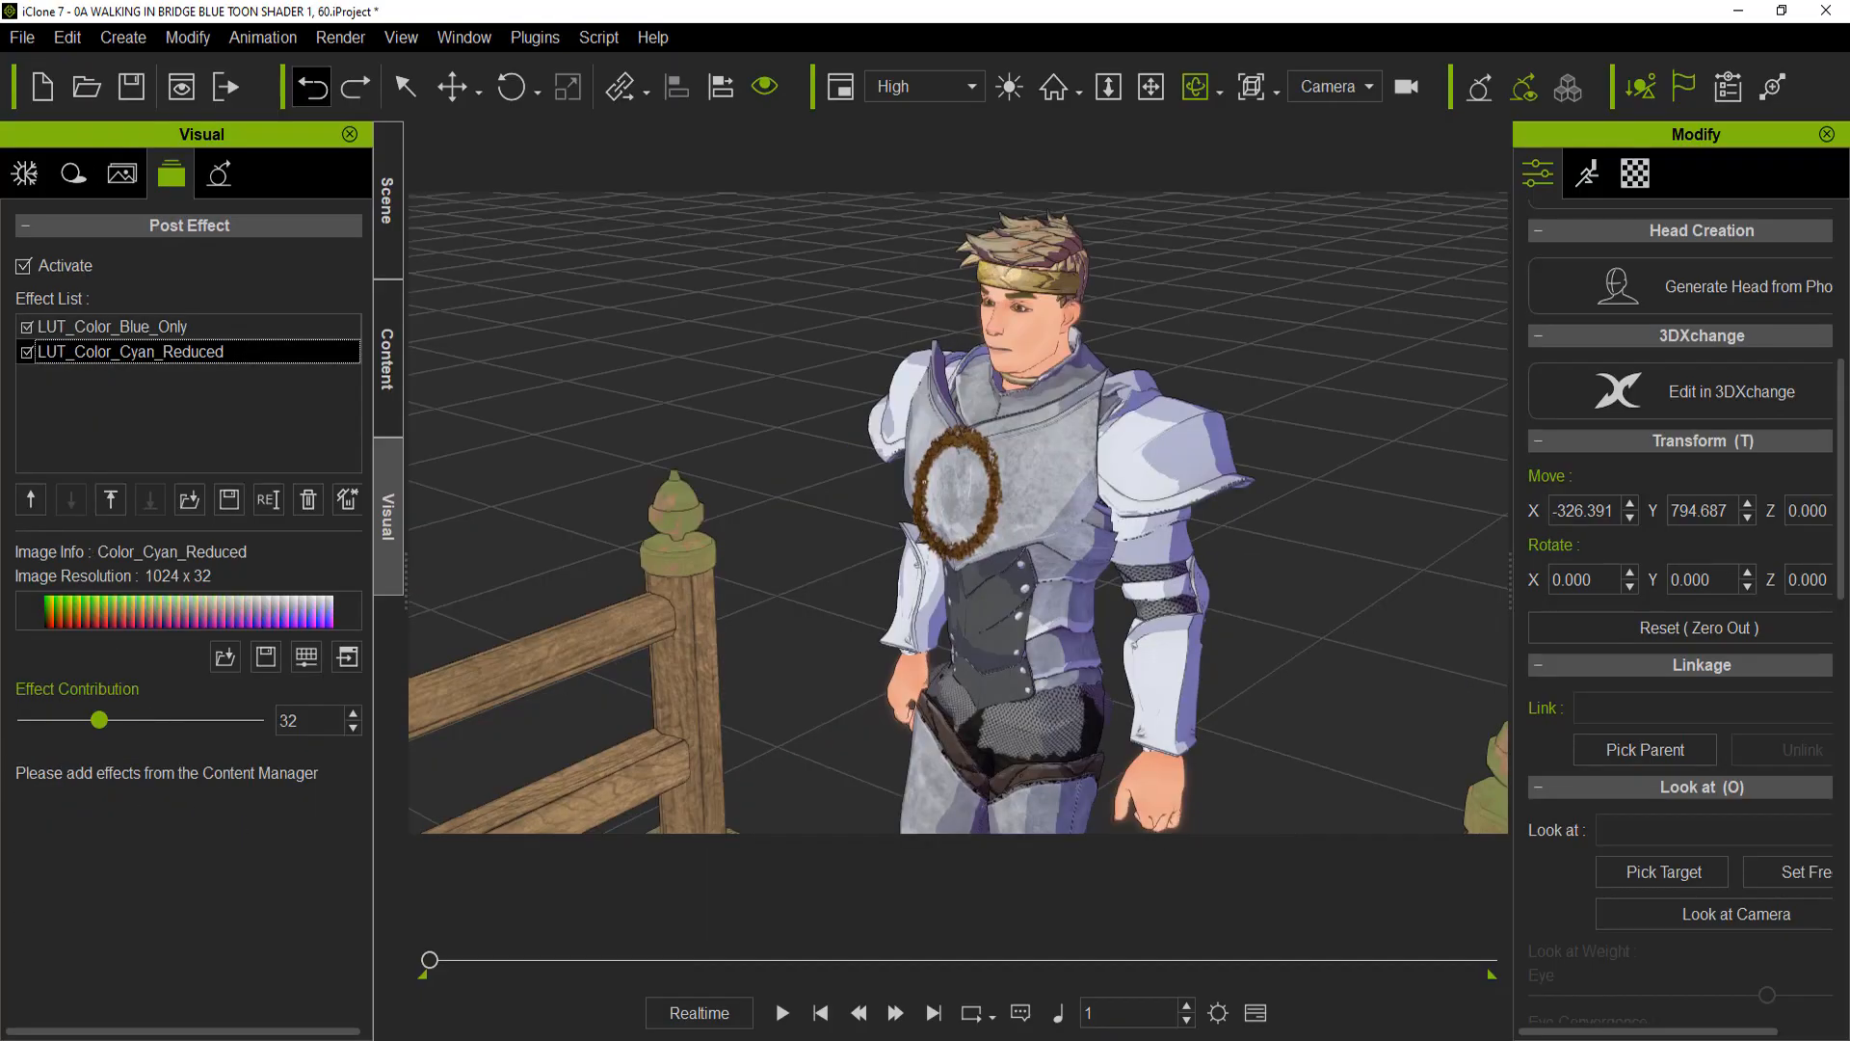
{"action": "left_click", "coordinate": [311, 87]}
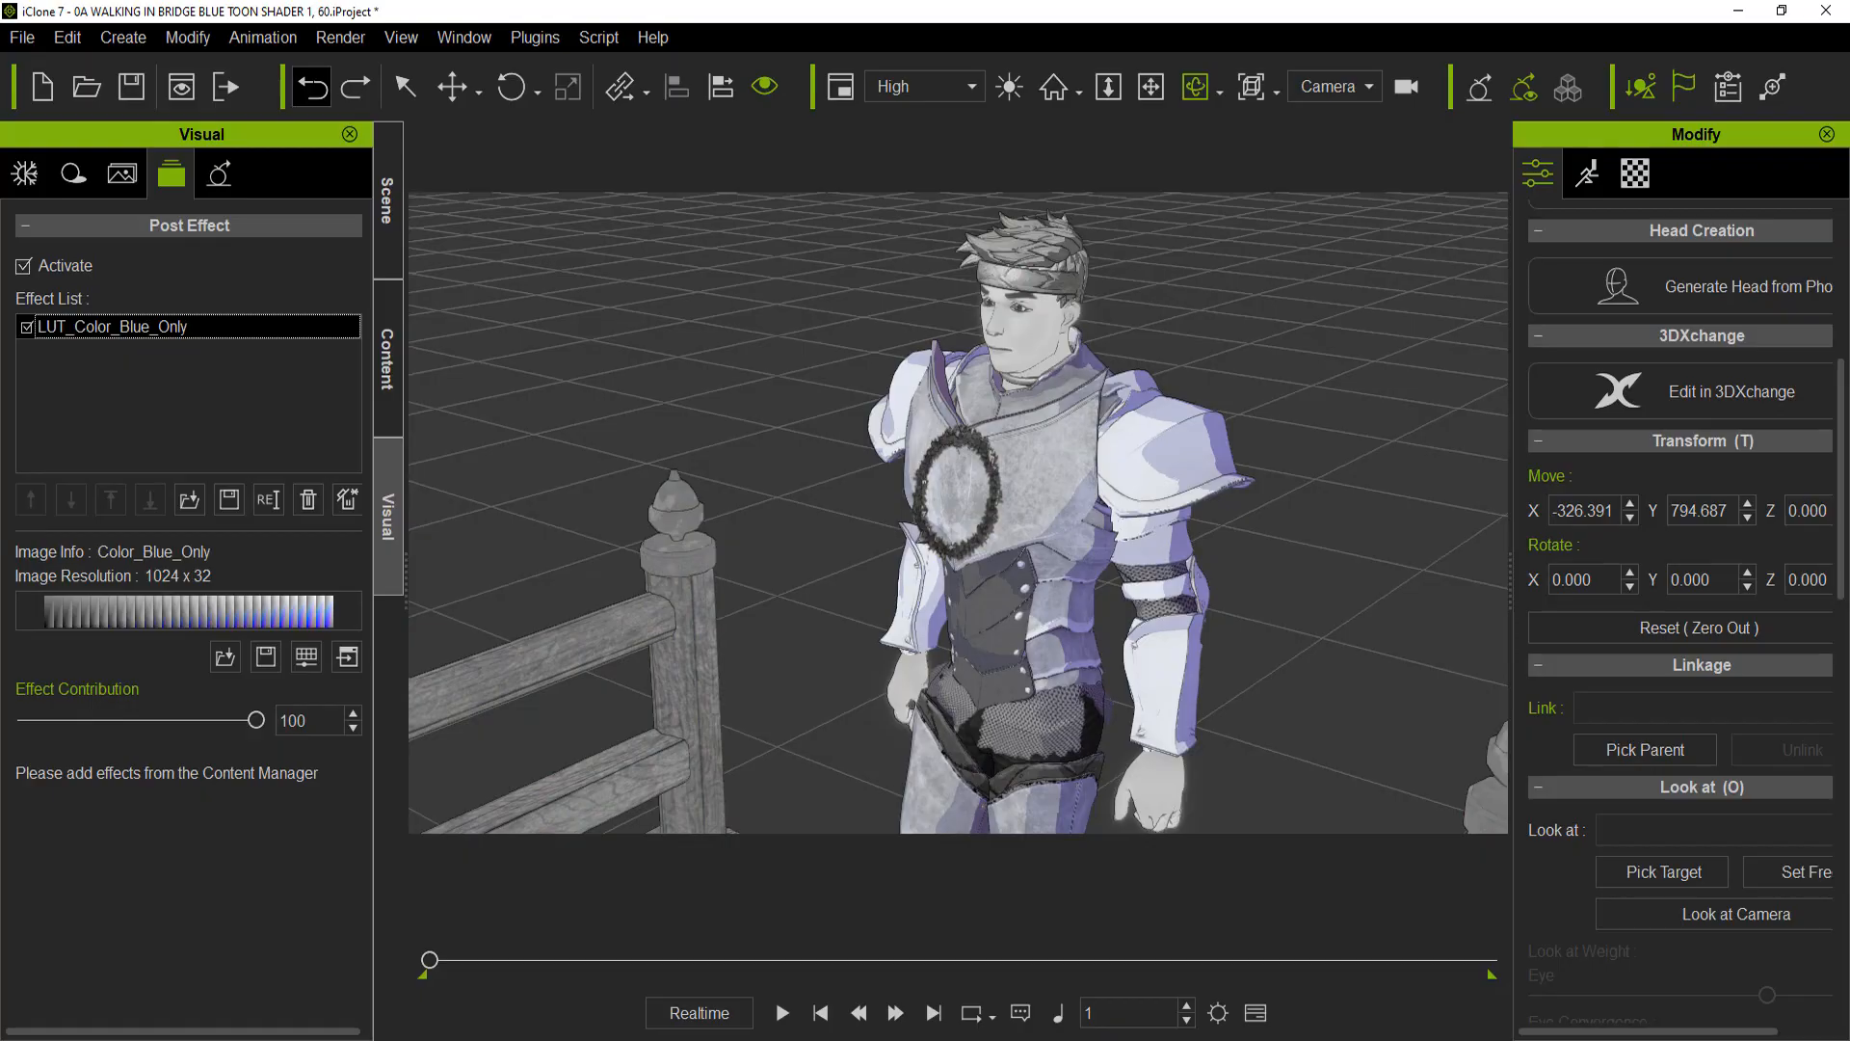
{"action": "left_click", "coordinate": [311, 87]}
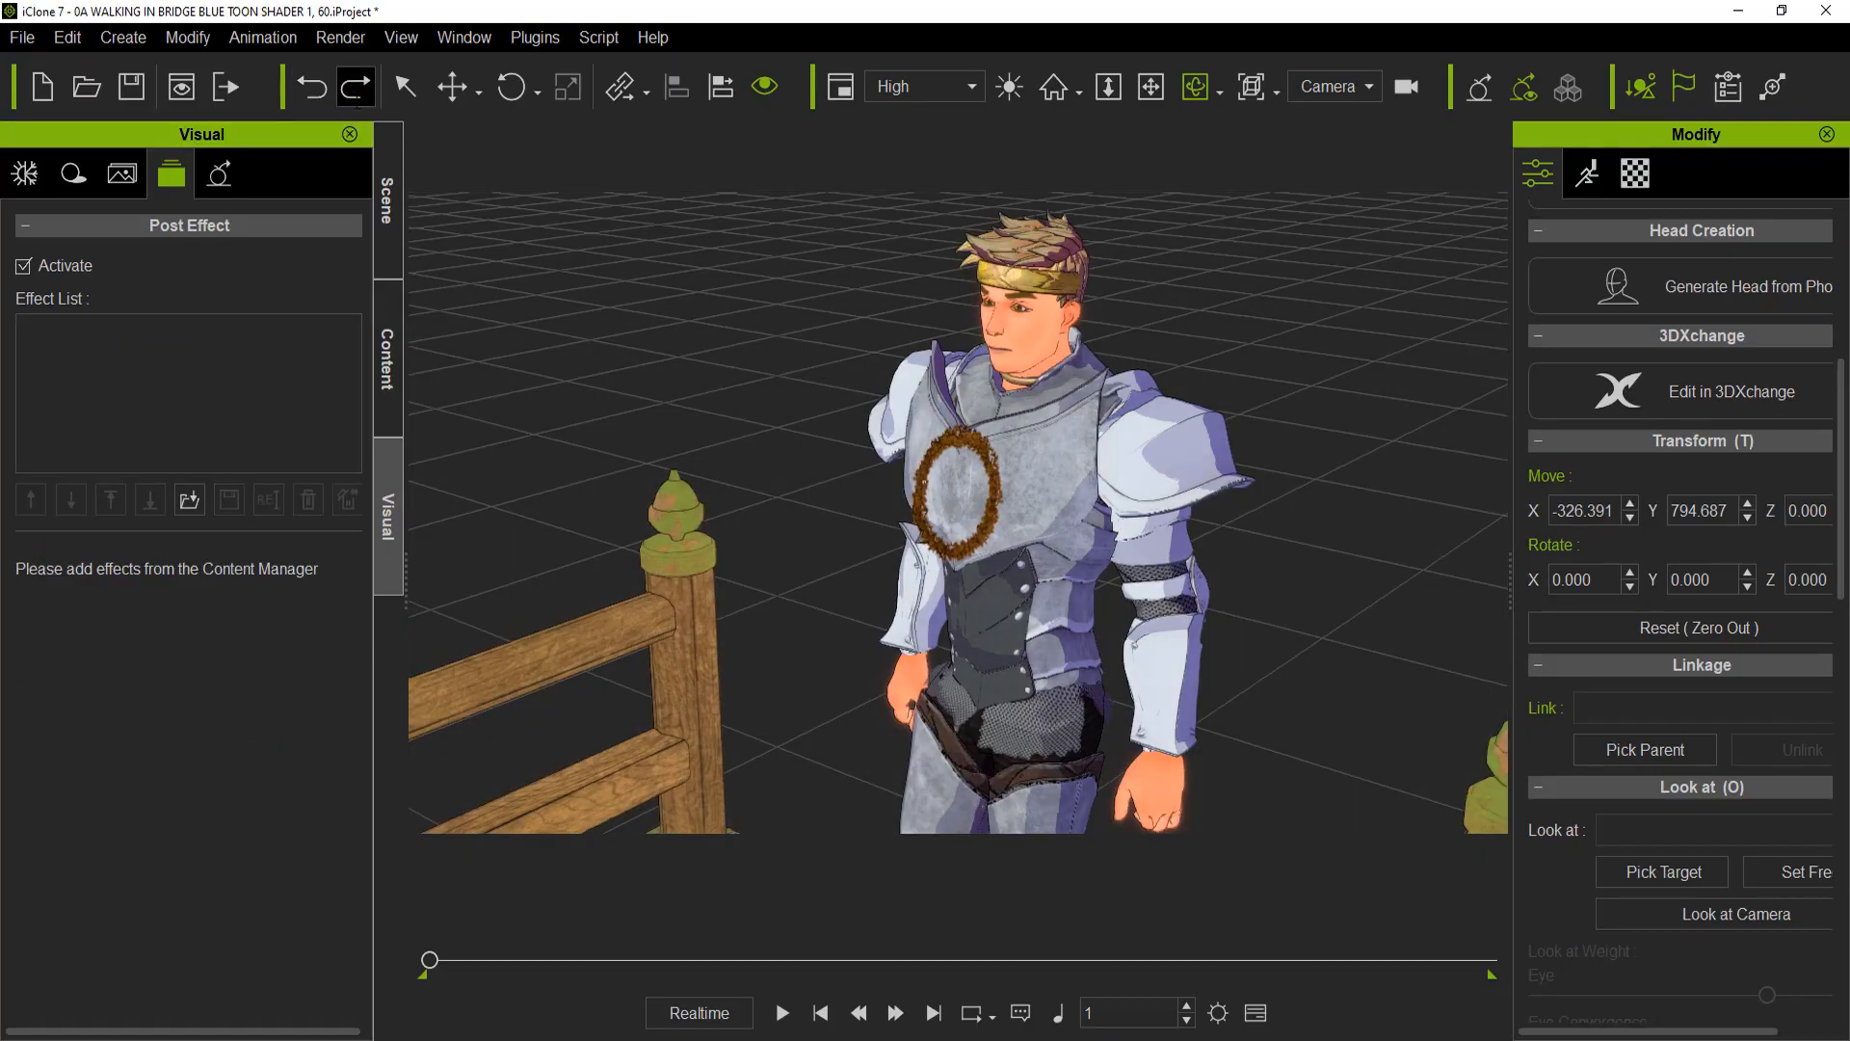
Bring up the scene's Toon Shader settings
{"action": "left_click", "coordinate": [384, 384]}
{"action": "left_click", "coordinate": [393, 262]}
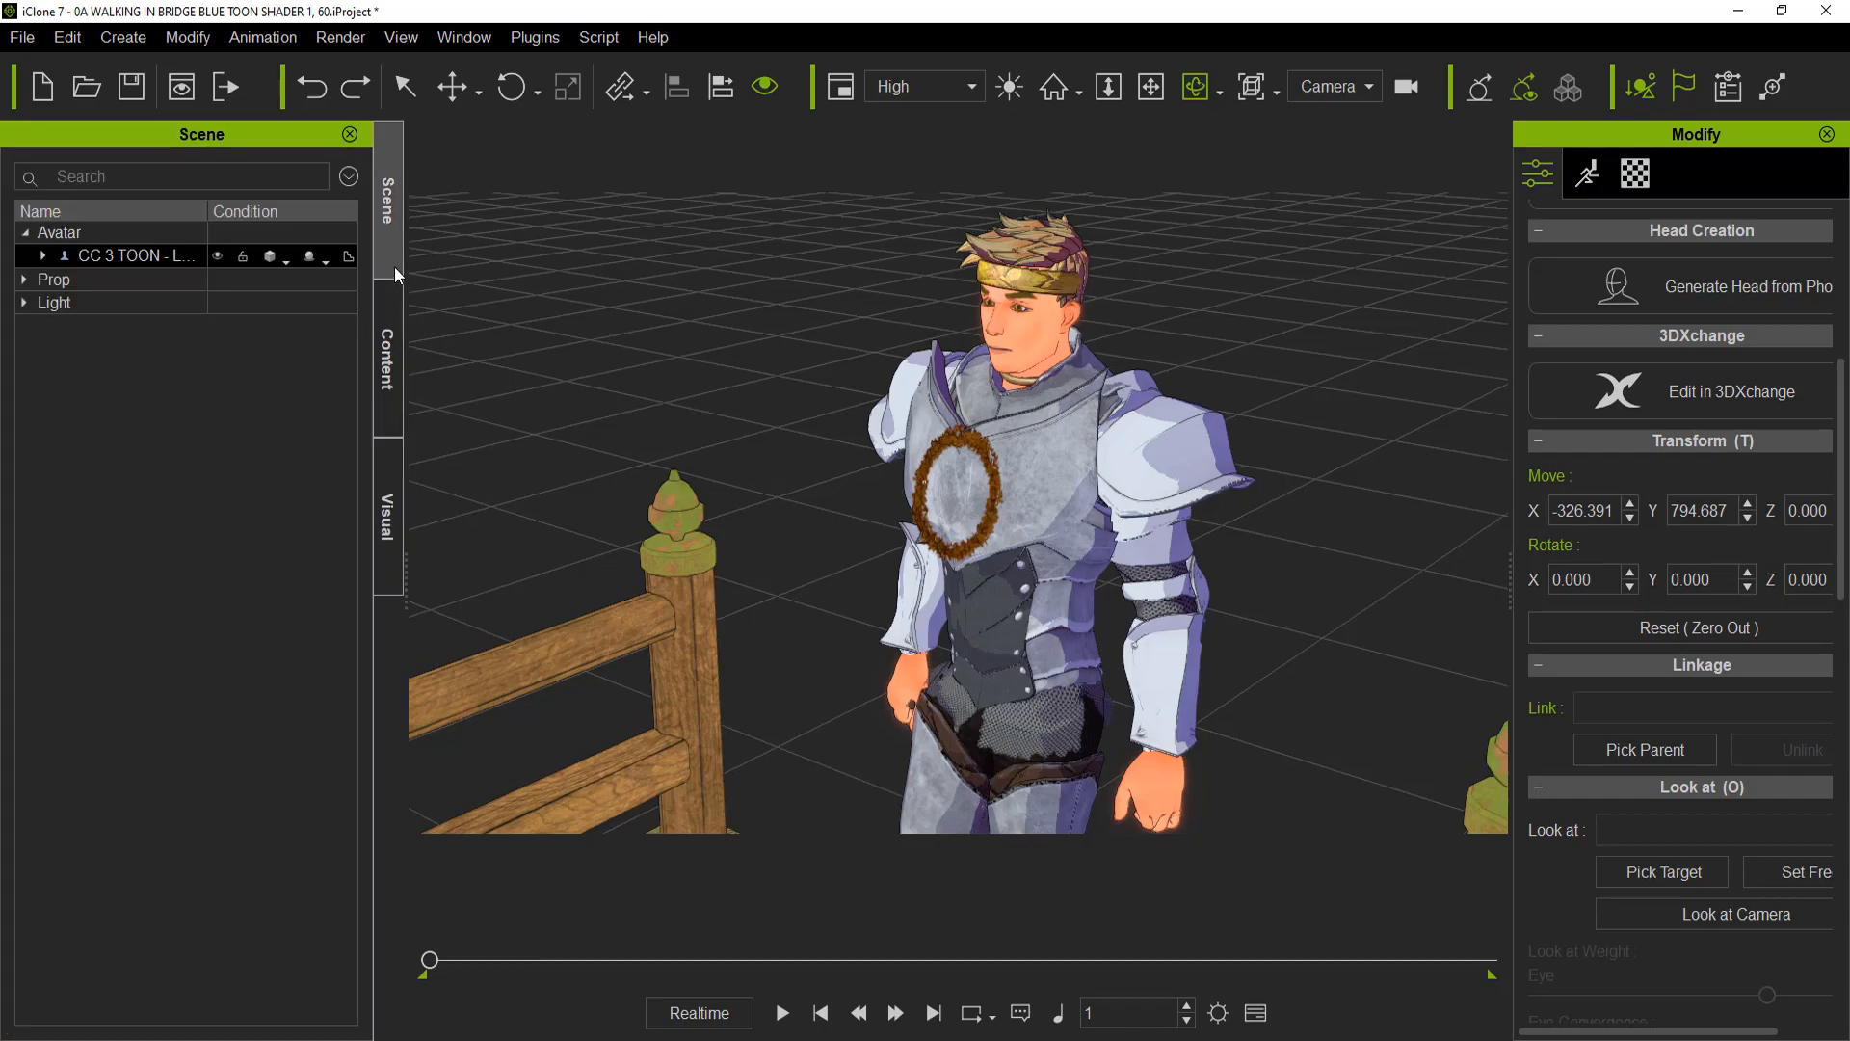
{"action": "left_click", "coordinate": [389, 523]}
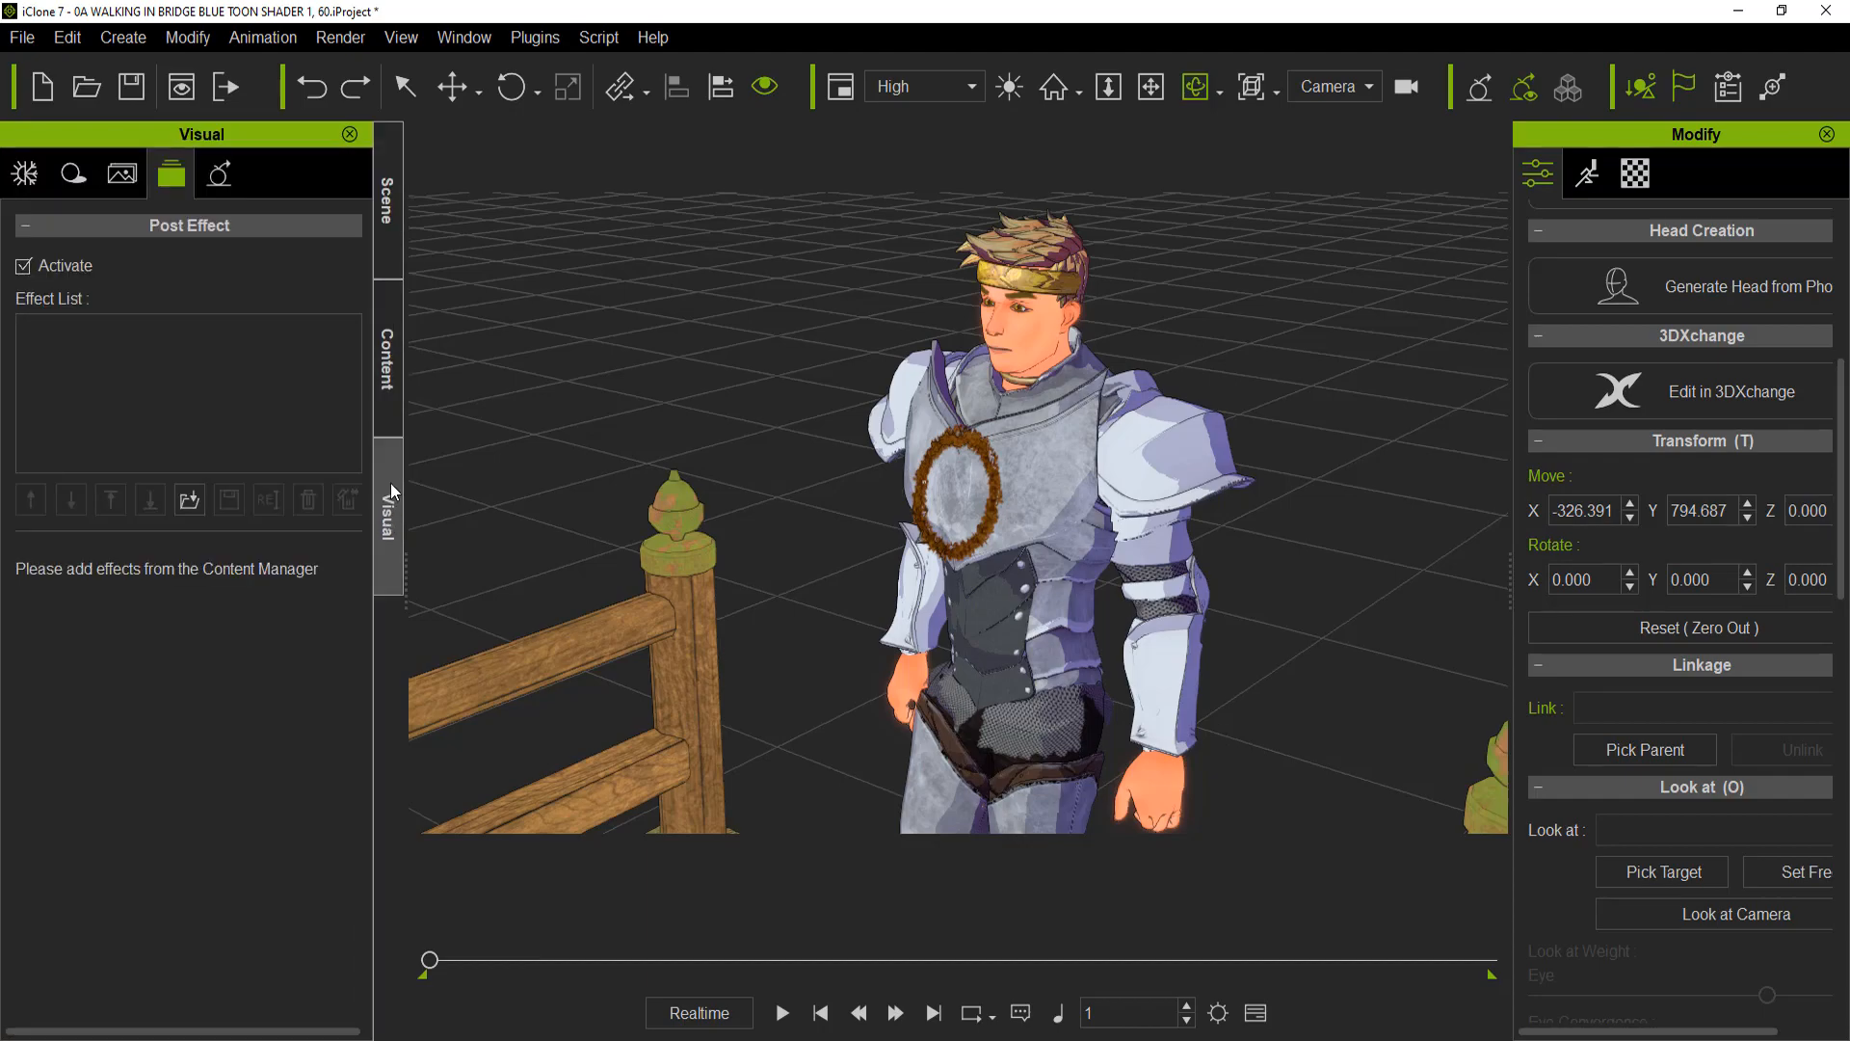
{"action": "left_click", "coordinate": [122, 175]}
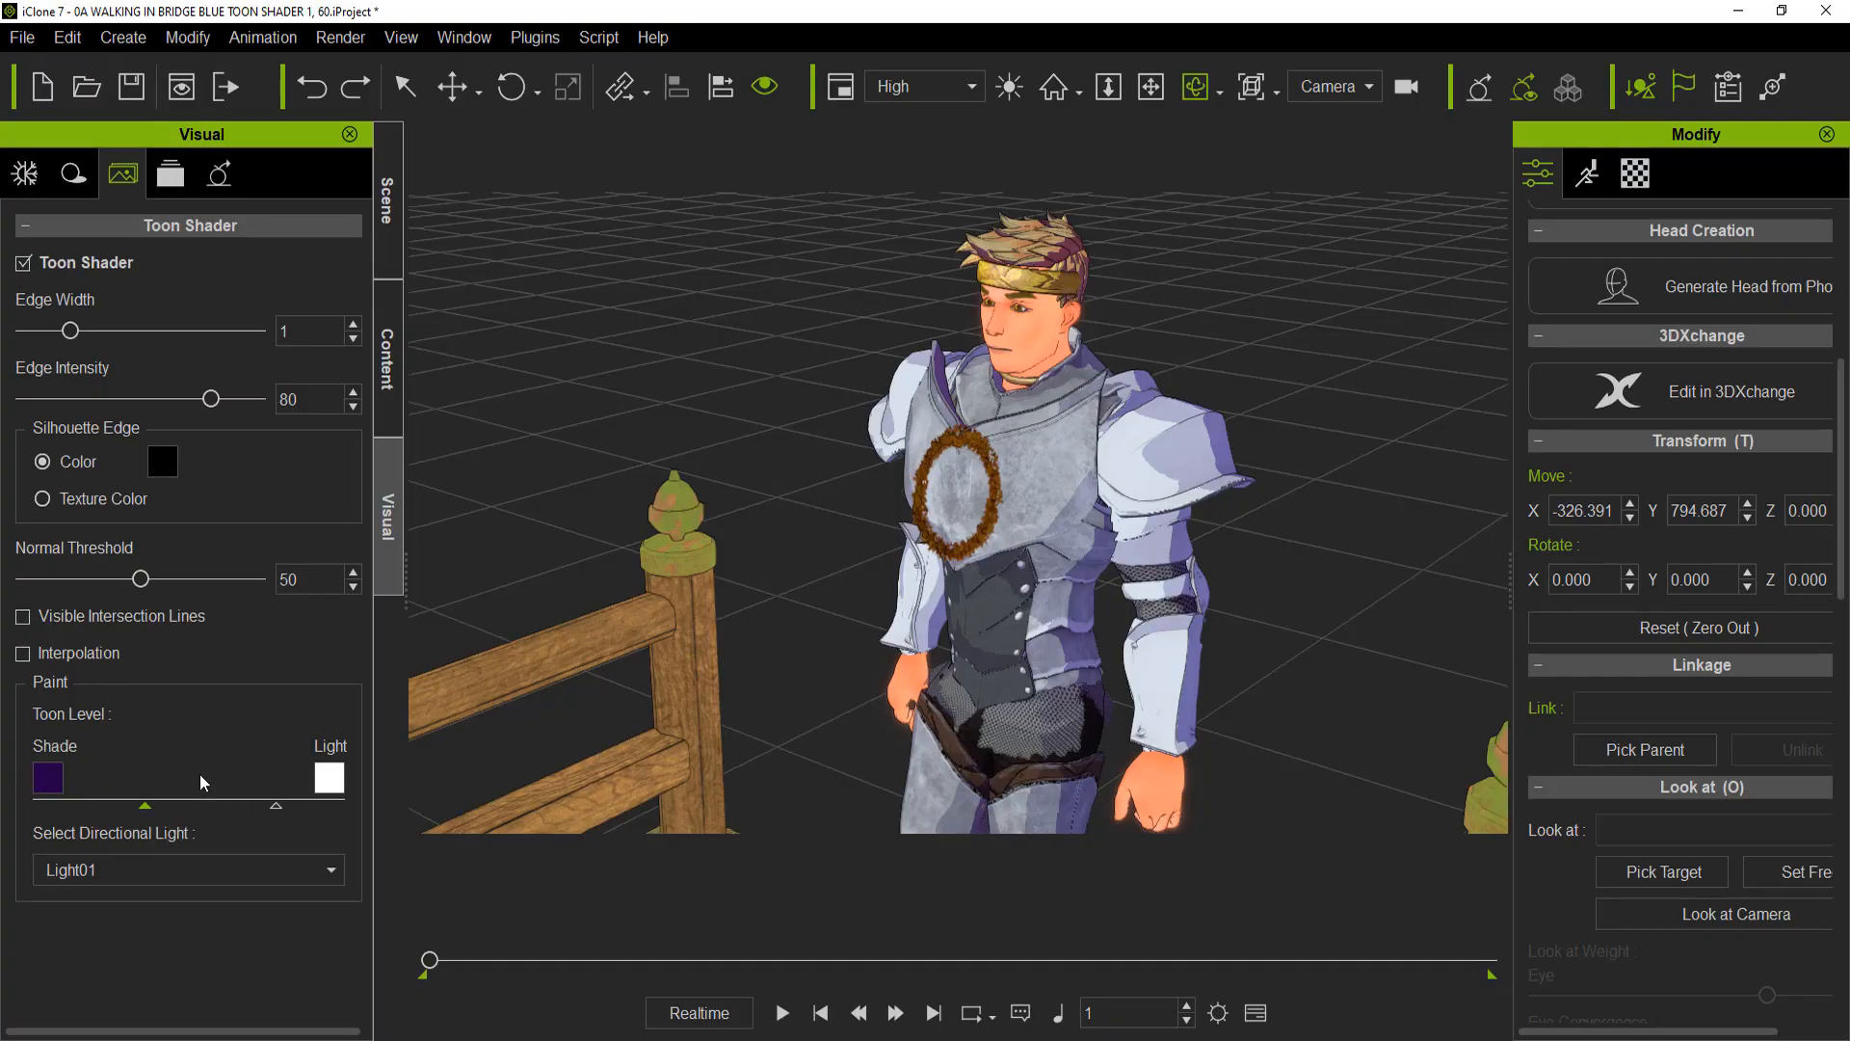
Switch to the Preview camera, try a light cyan Shade colour for the Toon Level, and undo it
{"action": "left_click", "coordinate": [1366, 89]}
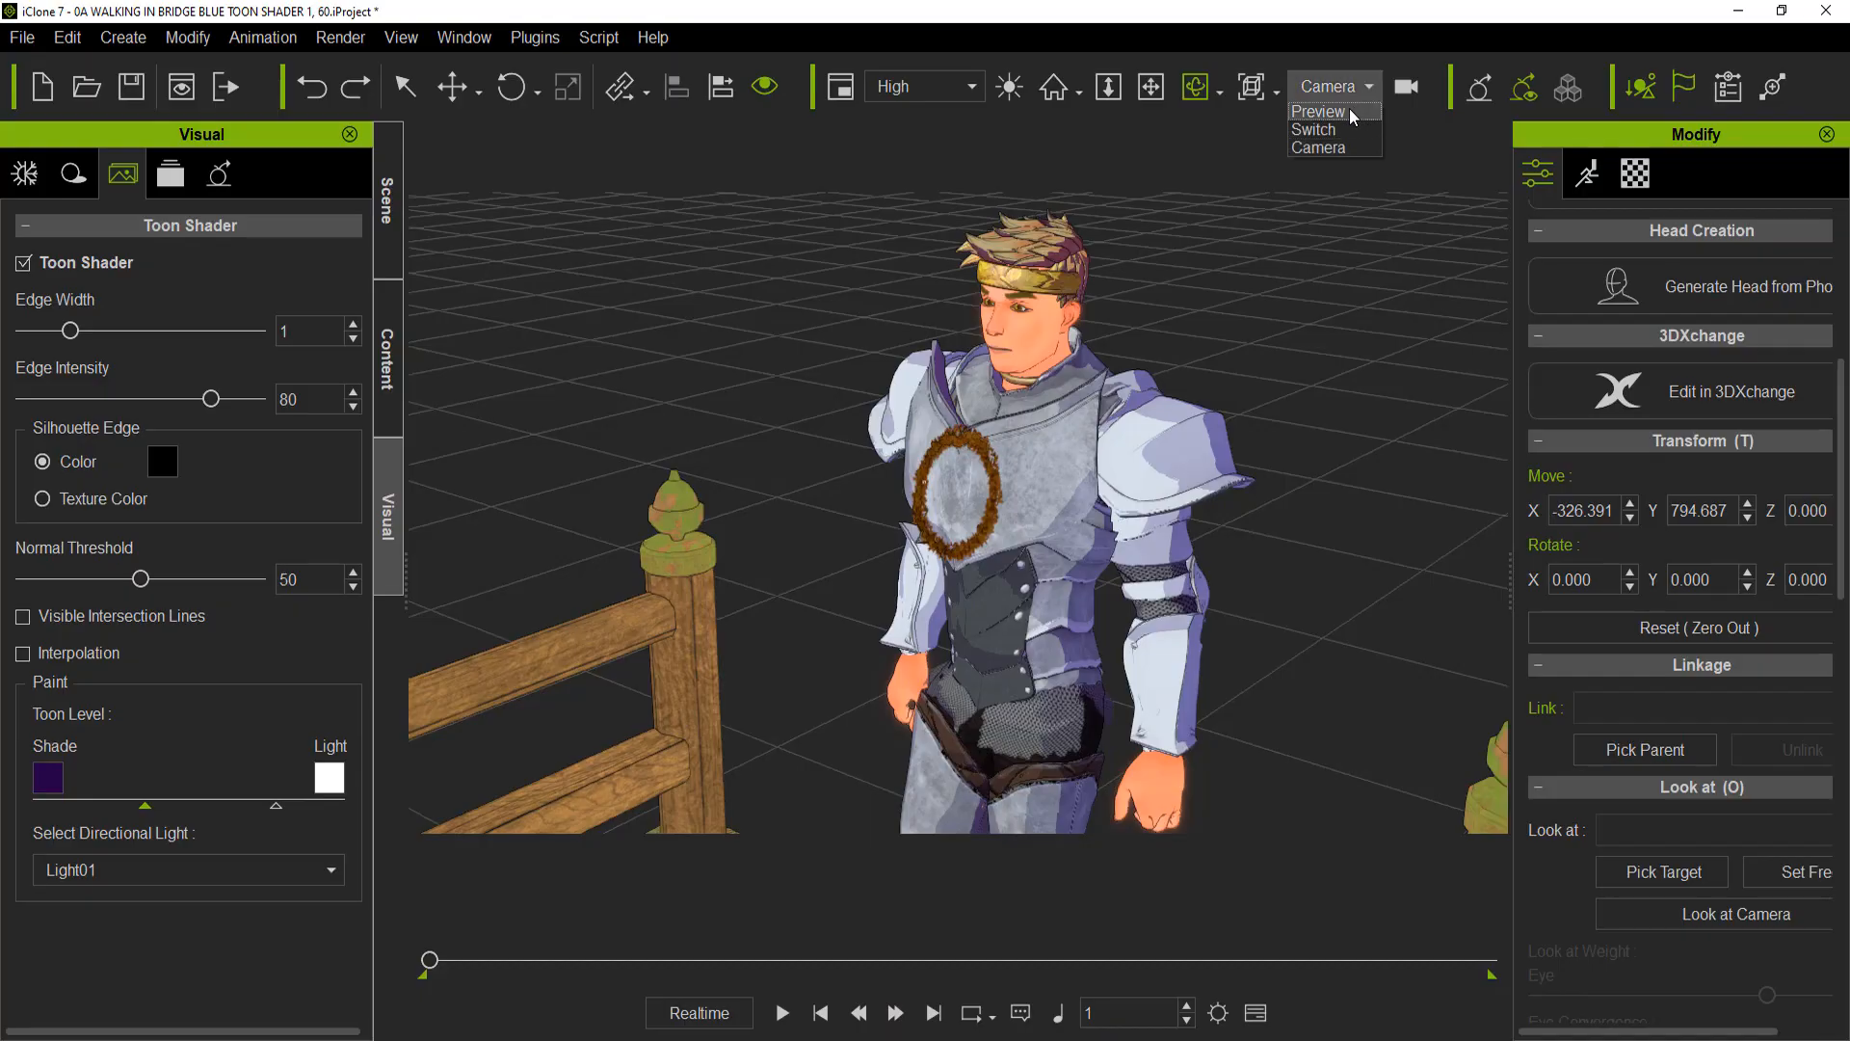
{"action": "left_click", "coordinate": [1353, 113]}
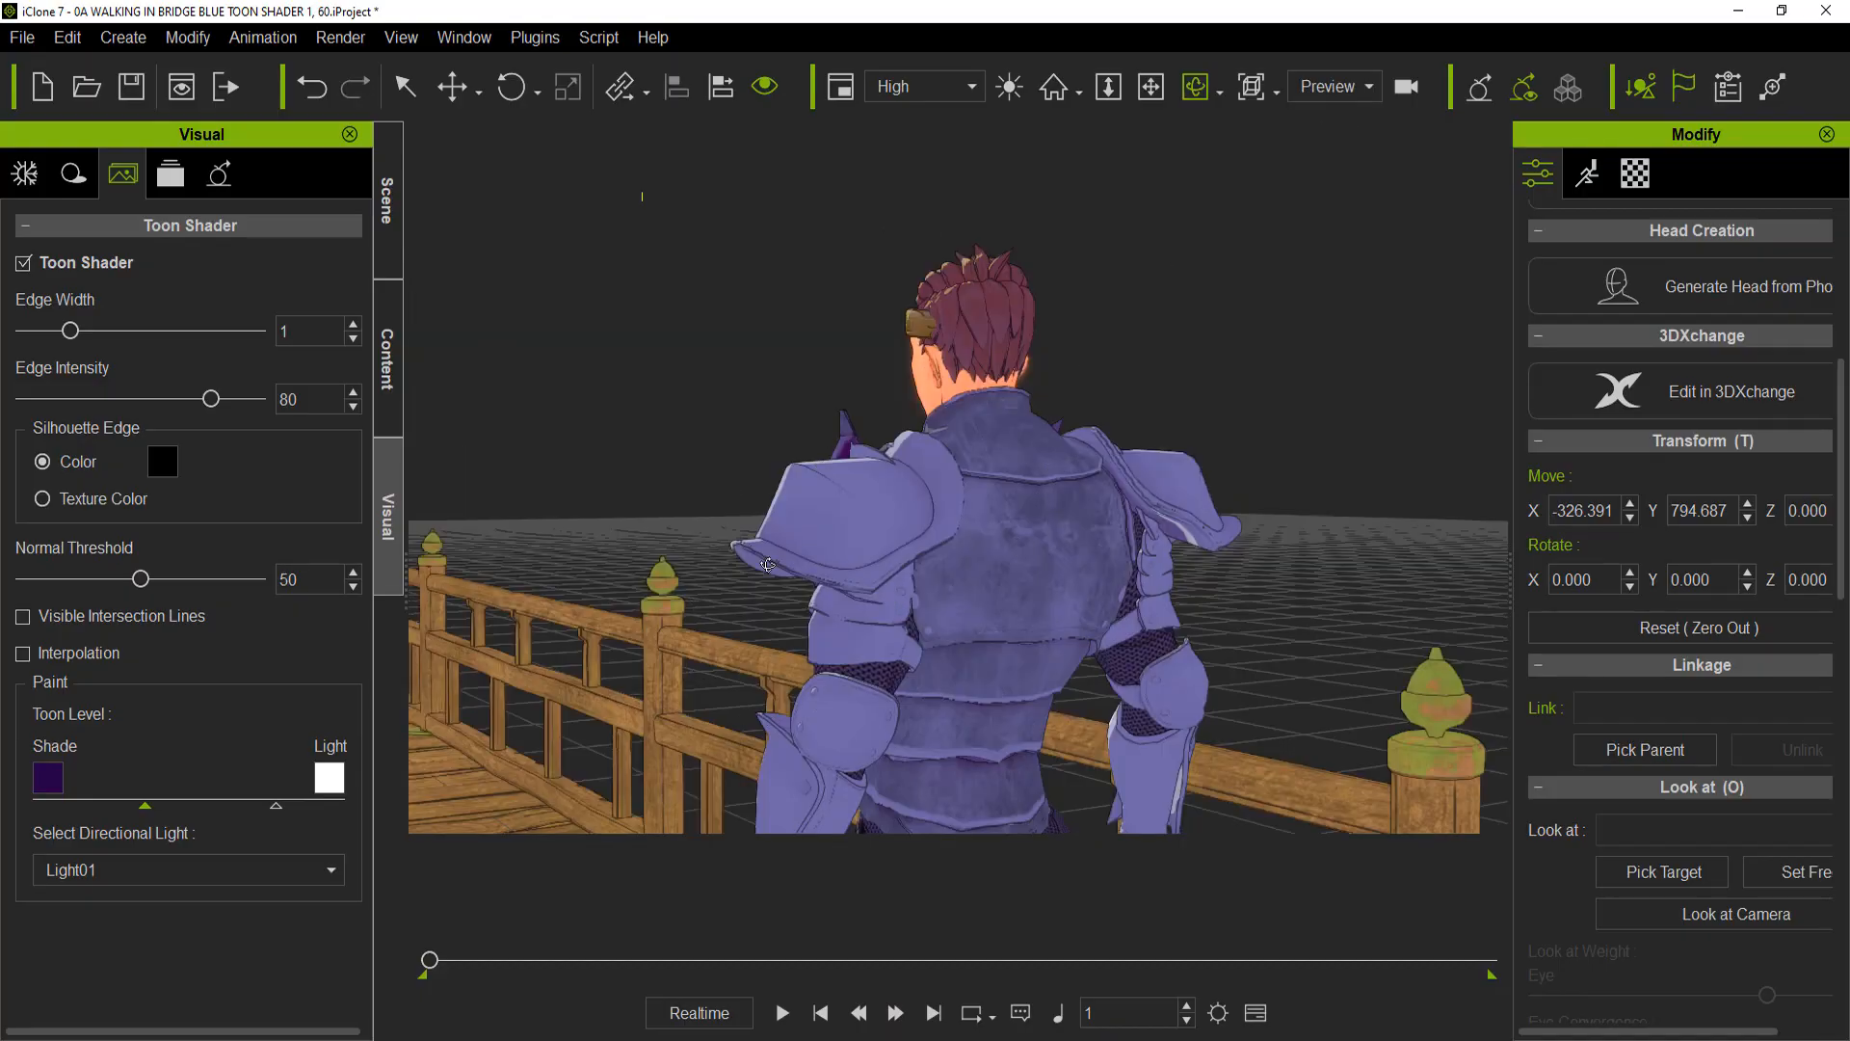
{"action": "left_click", "coordinate": [48, 778]}
{"action": "left_click", "coordinate": [846, 413]}
{"action": "left_click", "coordinate": [1037, 733]}
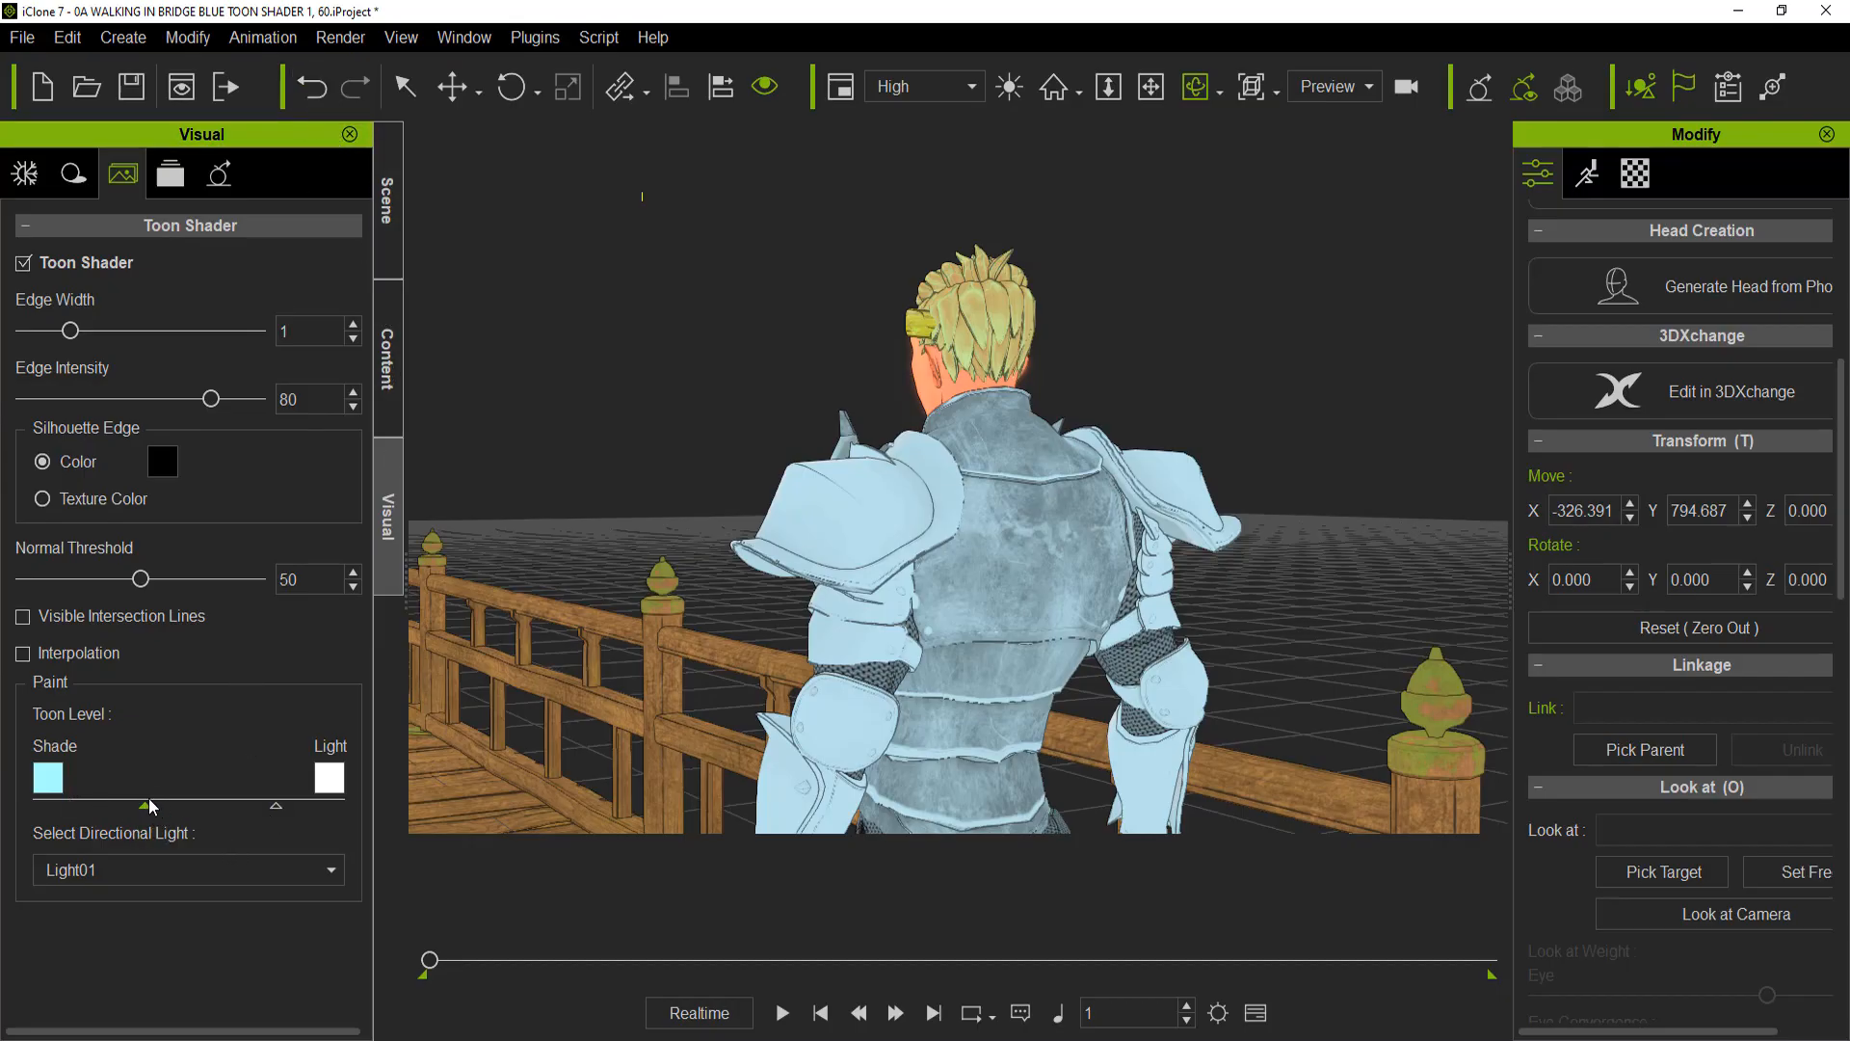
{"action": "left_click", "coordinate": [311, 87]}
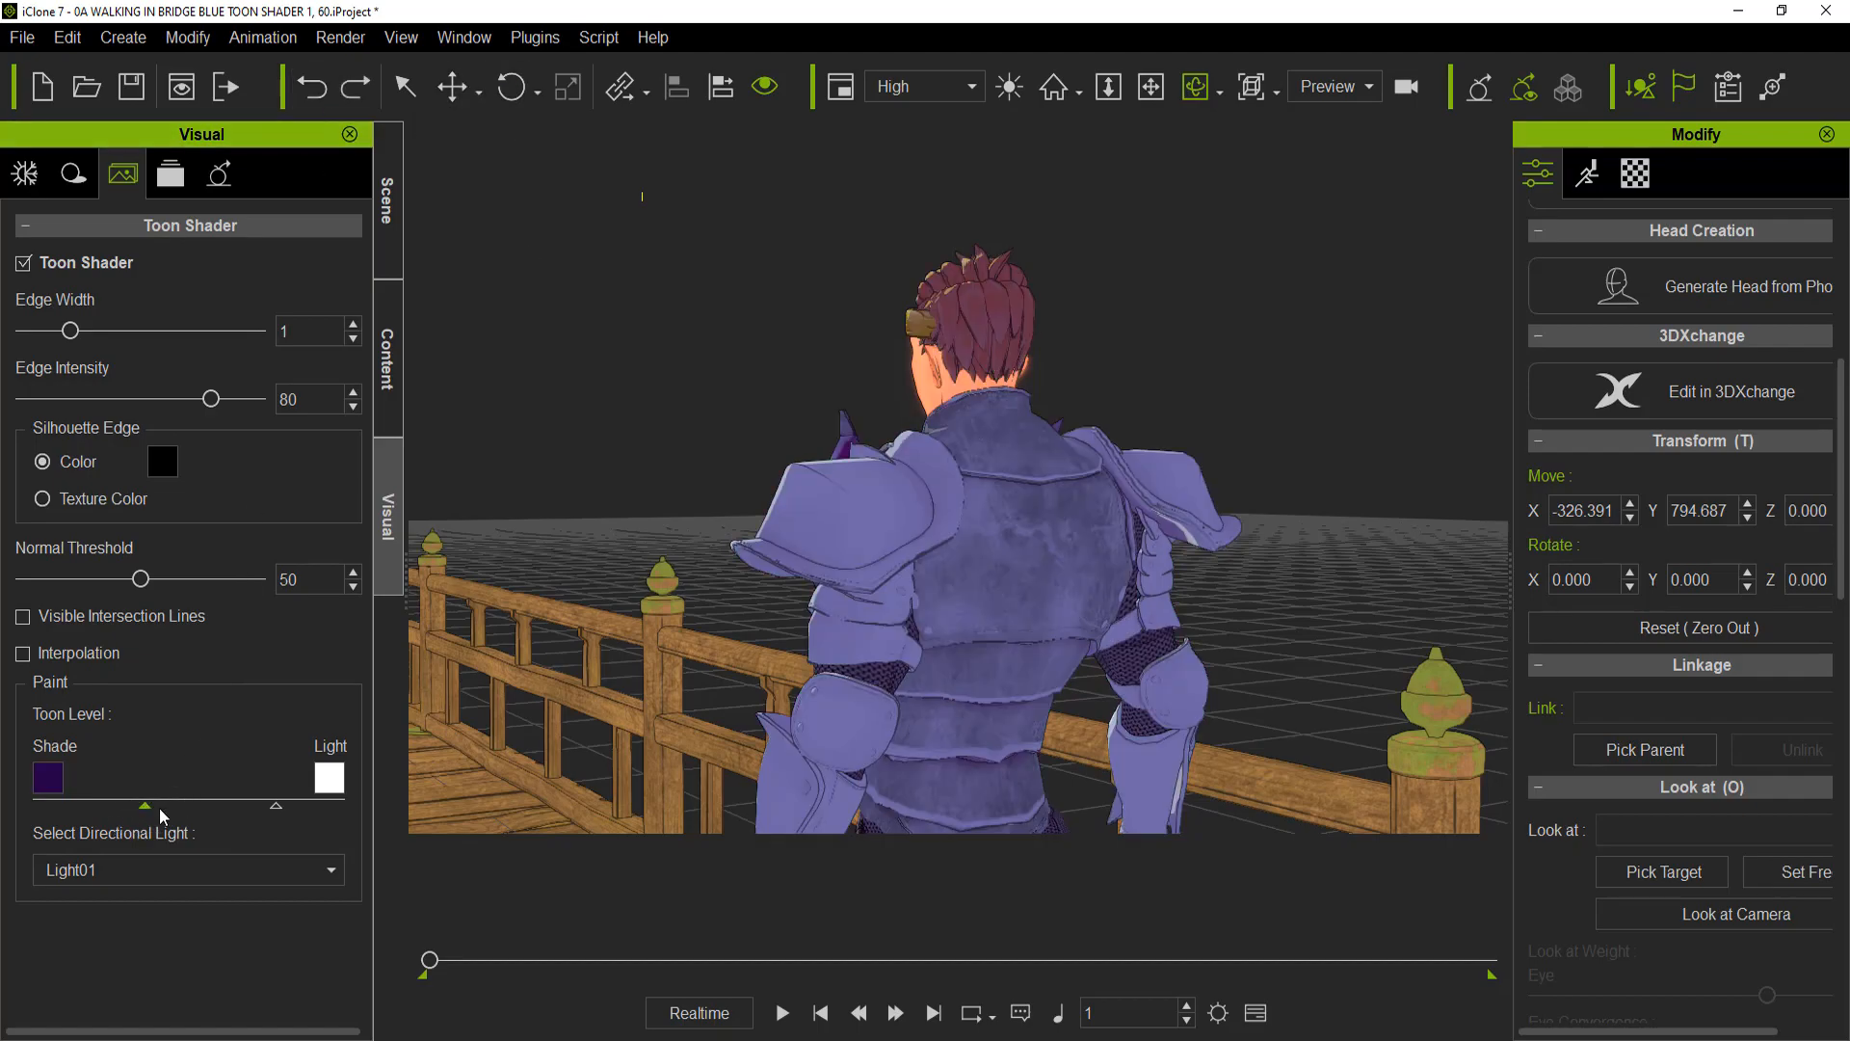
Try shifting the Toon Level shade marker on the character's side view, and undo all changes back to the project's original state
{"action": "right_click_drag", "start_coordinate": [831, 557], "coordinate": [486, 664]}
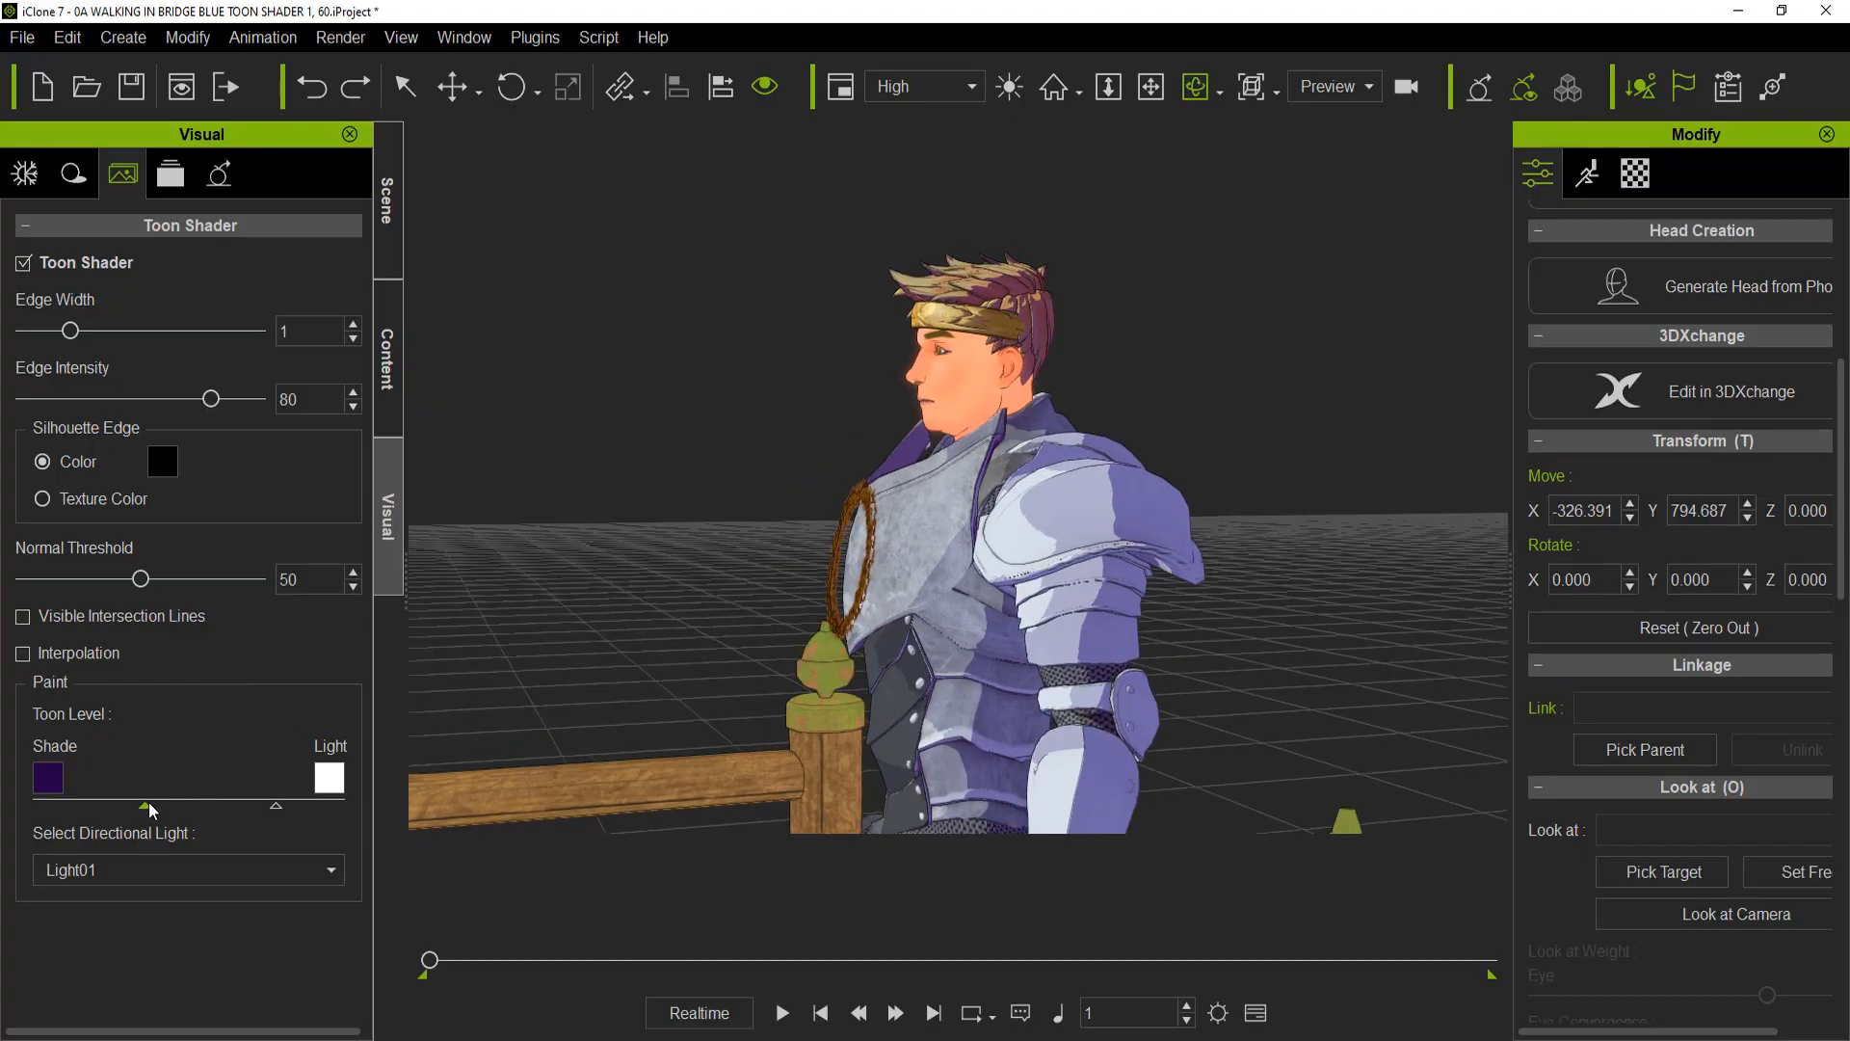
{"action": "mouse_move", "coordinate": [147, 802]}
{"action": "left_mouse_down"}
{"action": "mouse_move", "coordinate": [3, 814]}
{"action": "mouse_move", "coordinate": [316, 811]}
{"action": "mouse_move", "coordinate": [159, 819]}
{"action": "left_mouse_up"}
{"action": "left_click", "coordinate": [312, 89]}
{"action": "left_click", "coordinate": [311, 90]}
{"action": "left_click", "coordinate": [312, 89]}
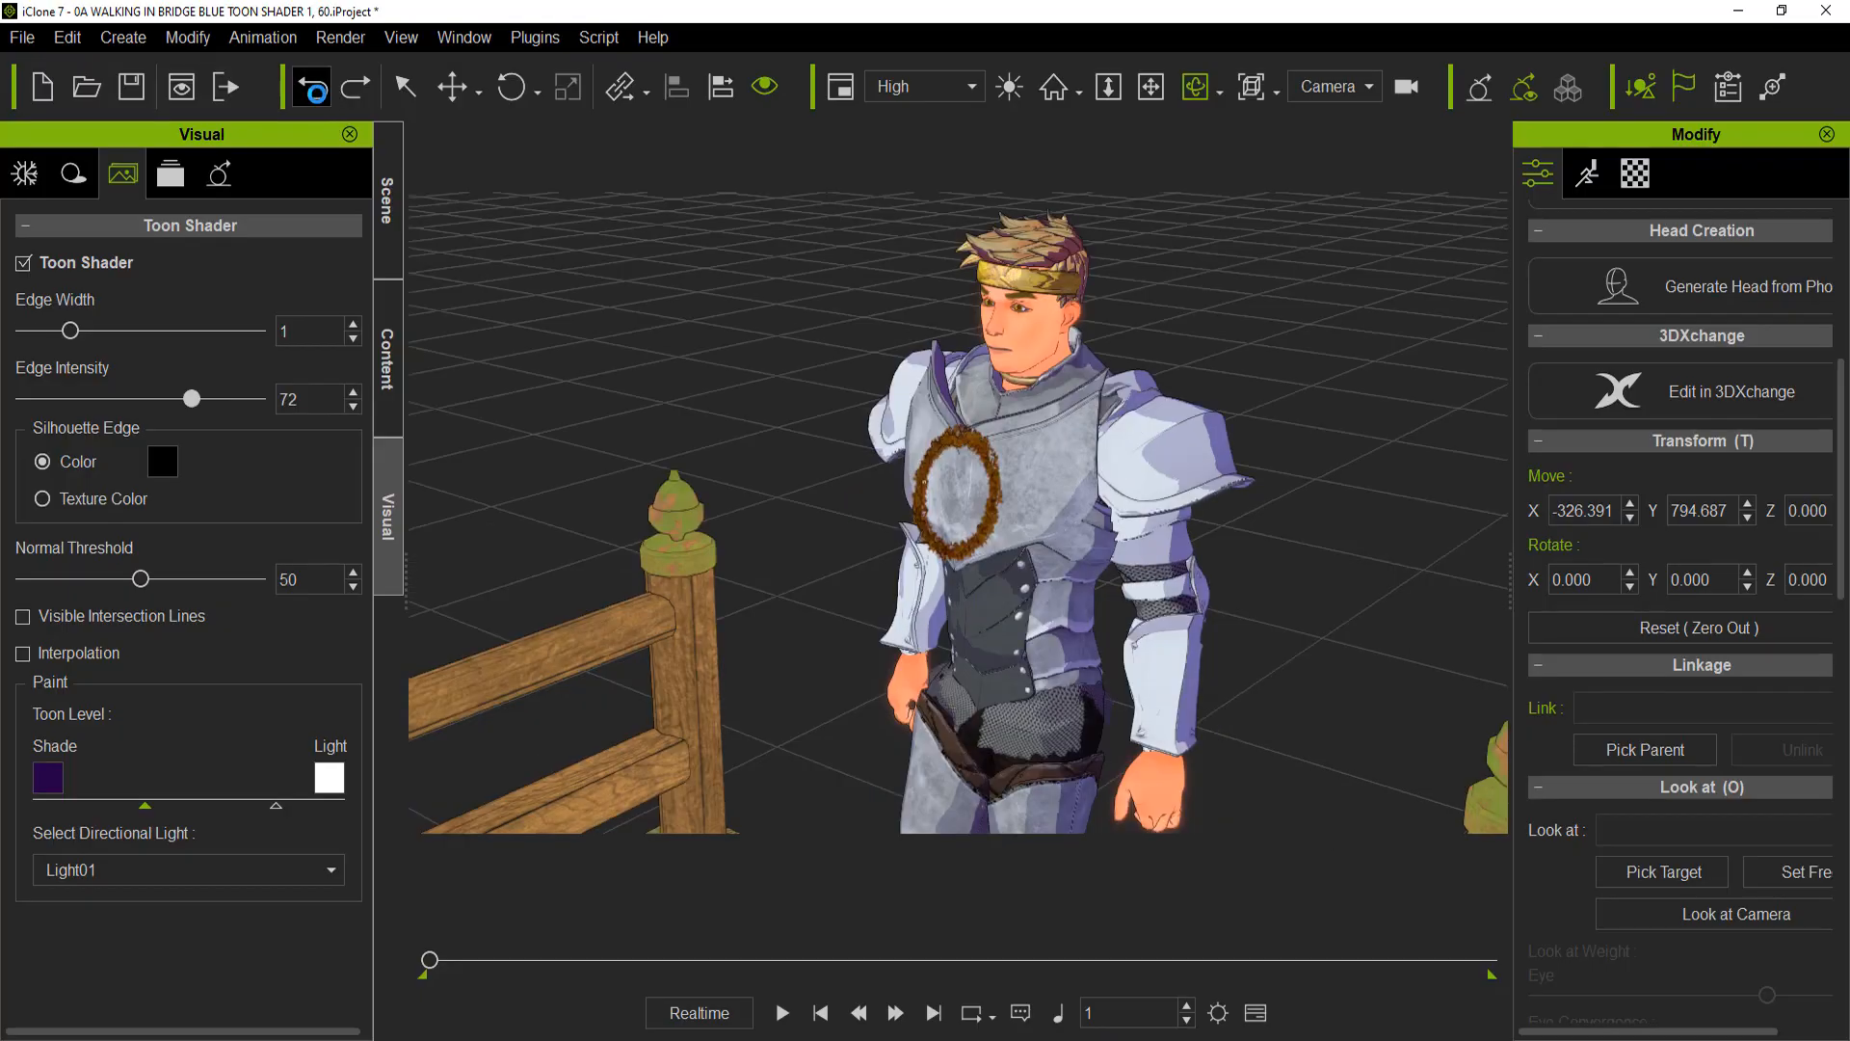
{"action": "left_click", "coordinate": [311, 90]}
{"action": "left_click", "coordinate": [311, 89]}
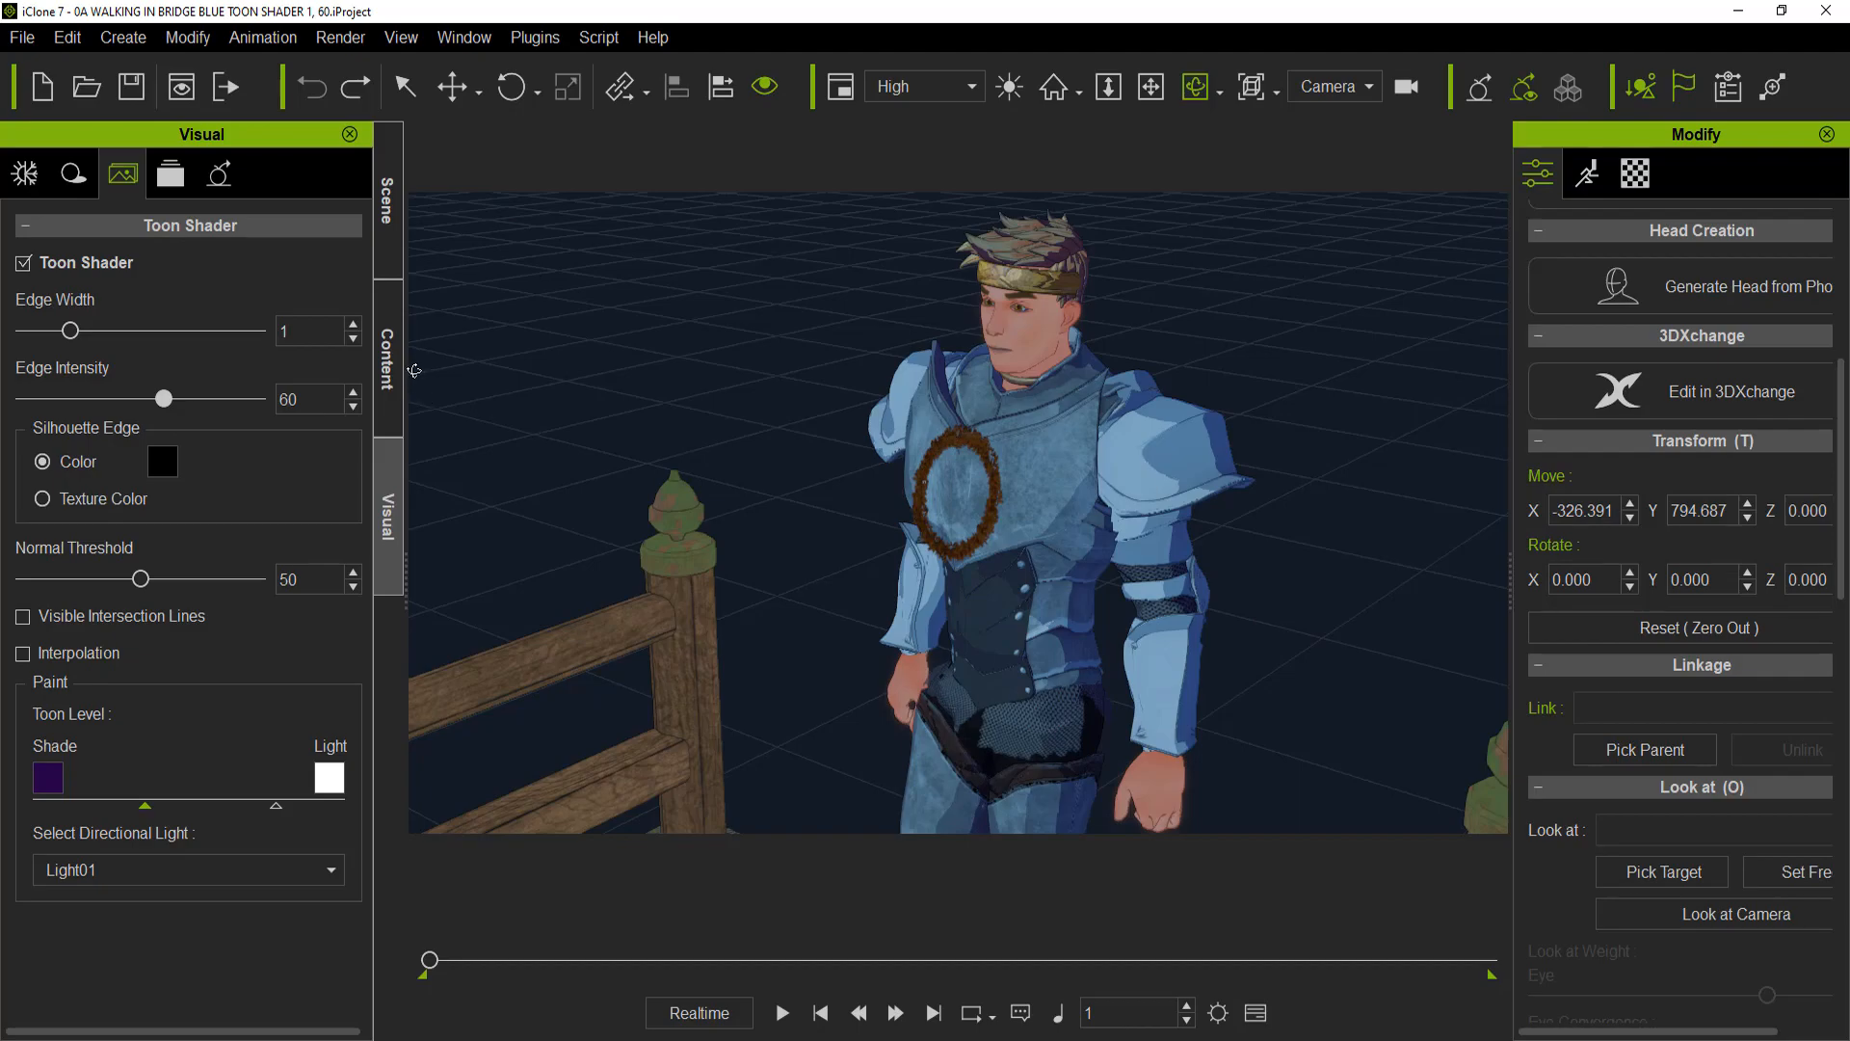
Select LUT_HorrorBlue in the post effect list and render a preview image to examine the character's face up close
{"action": "left_click", "coordinate": [174, 177]}
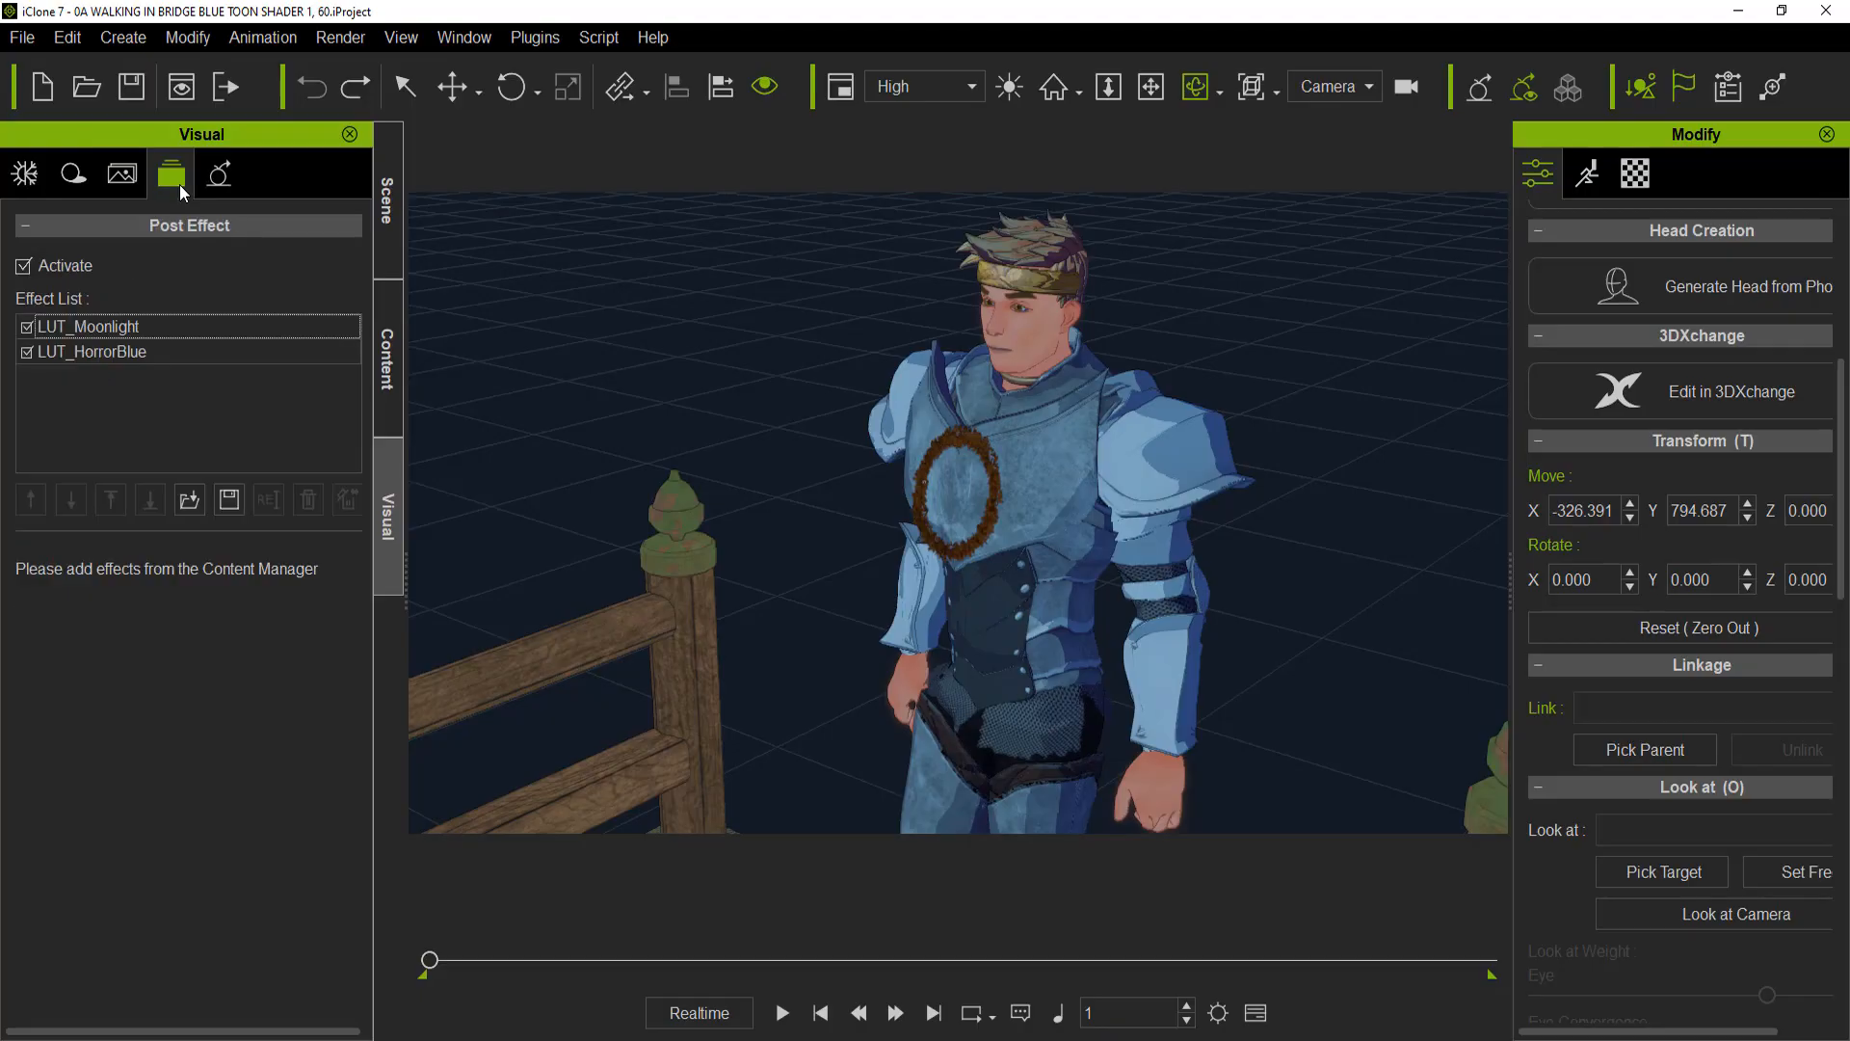
{"action": "left_click", "coordinate": [172, 351]}
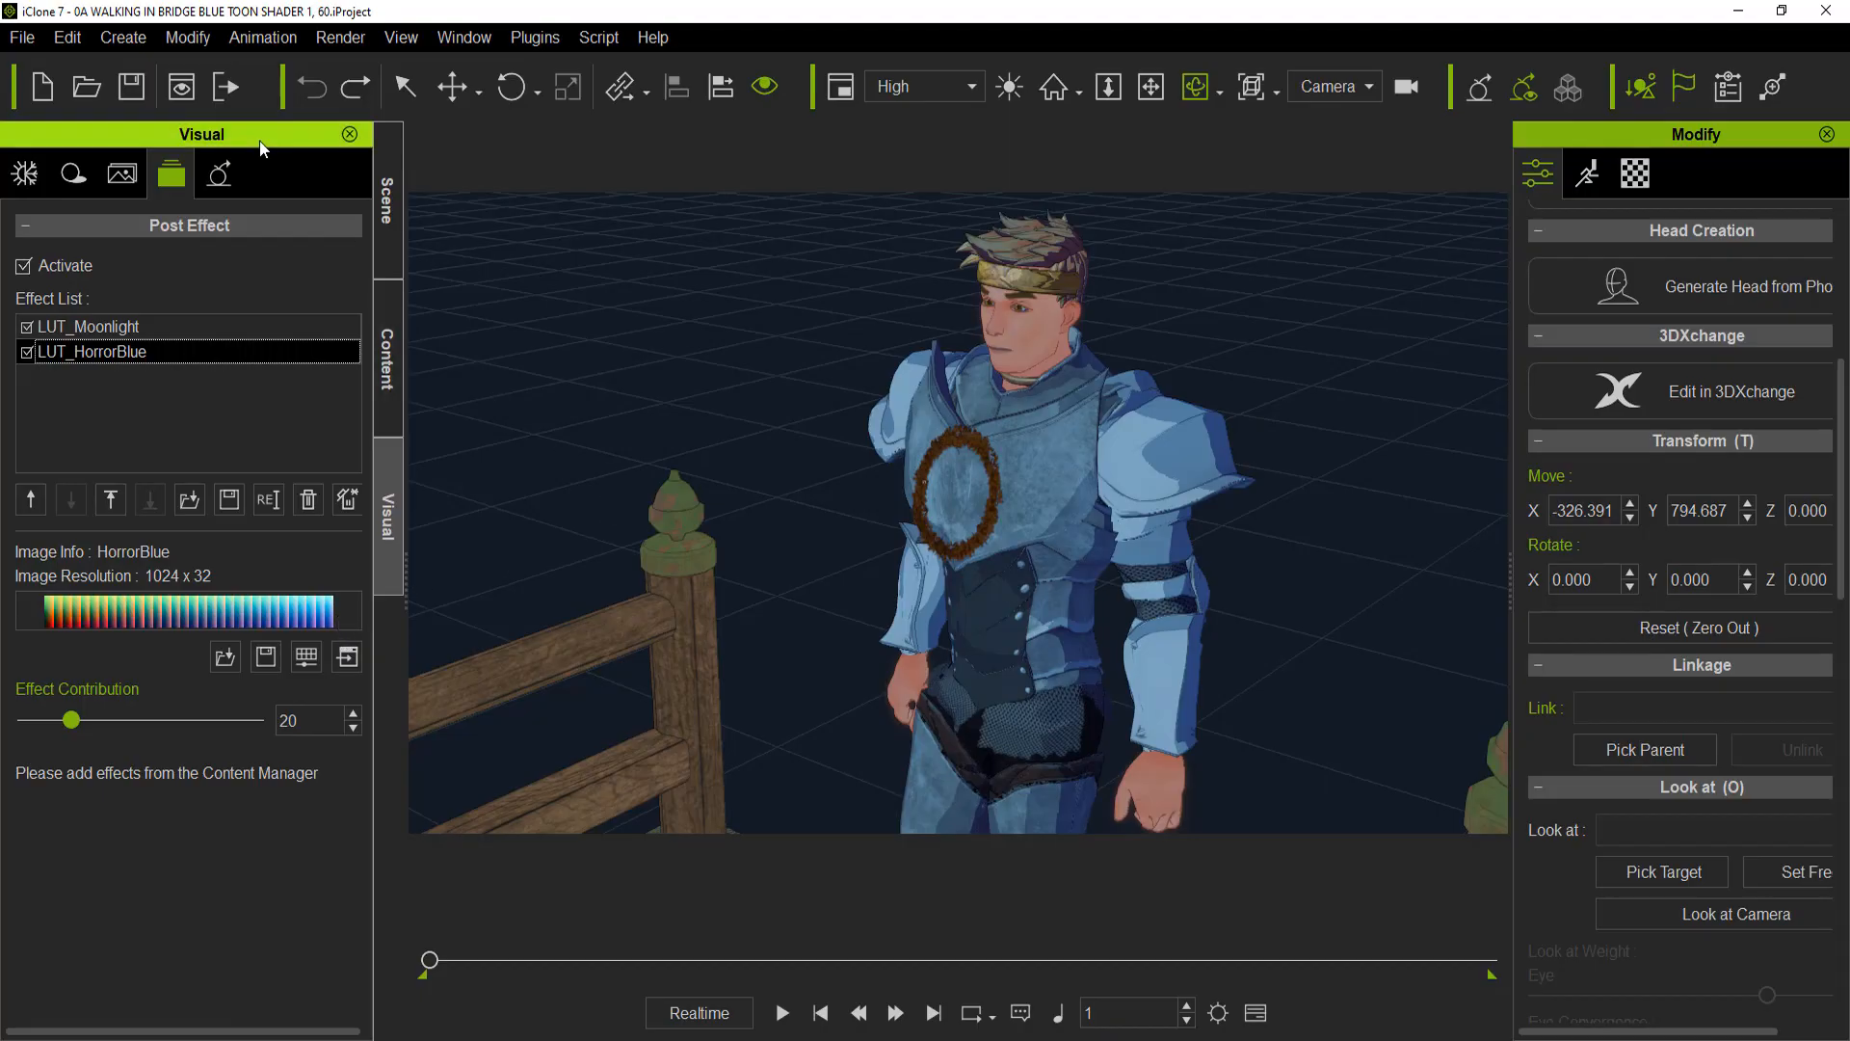
{"action": "left_click", "coordinate": [188, 95]}
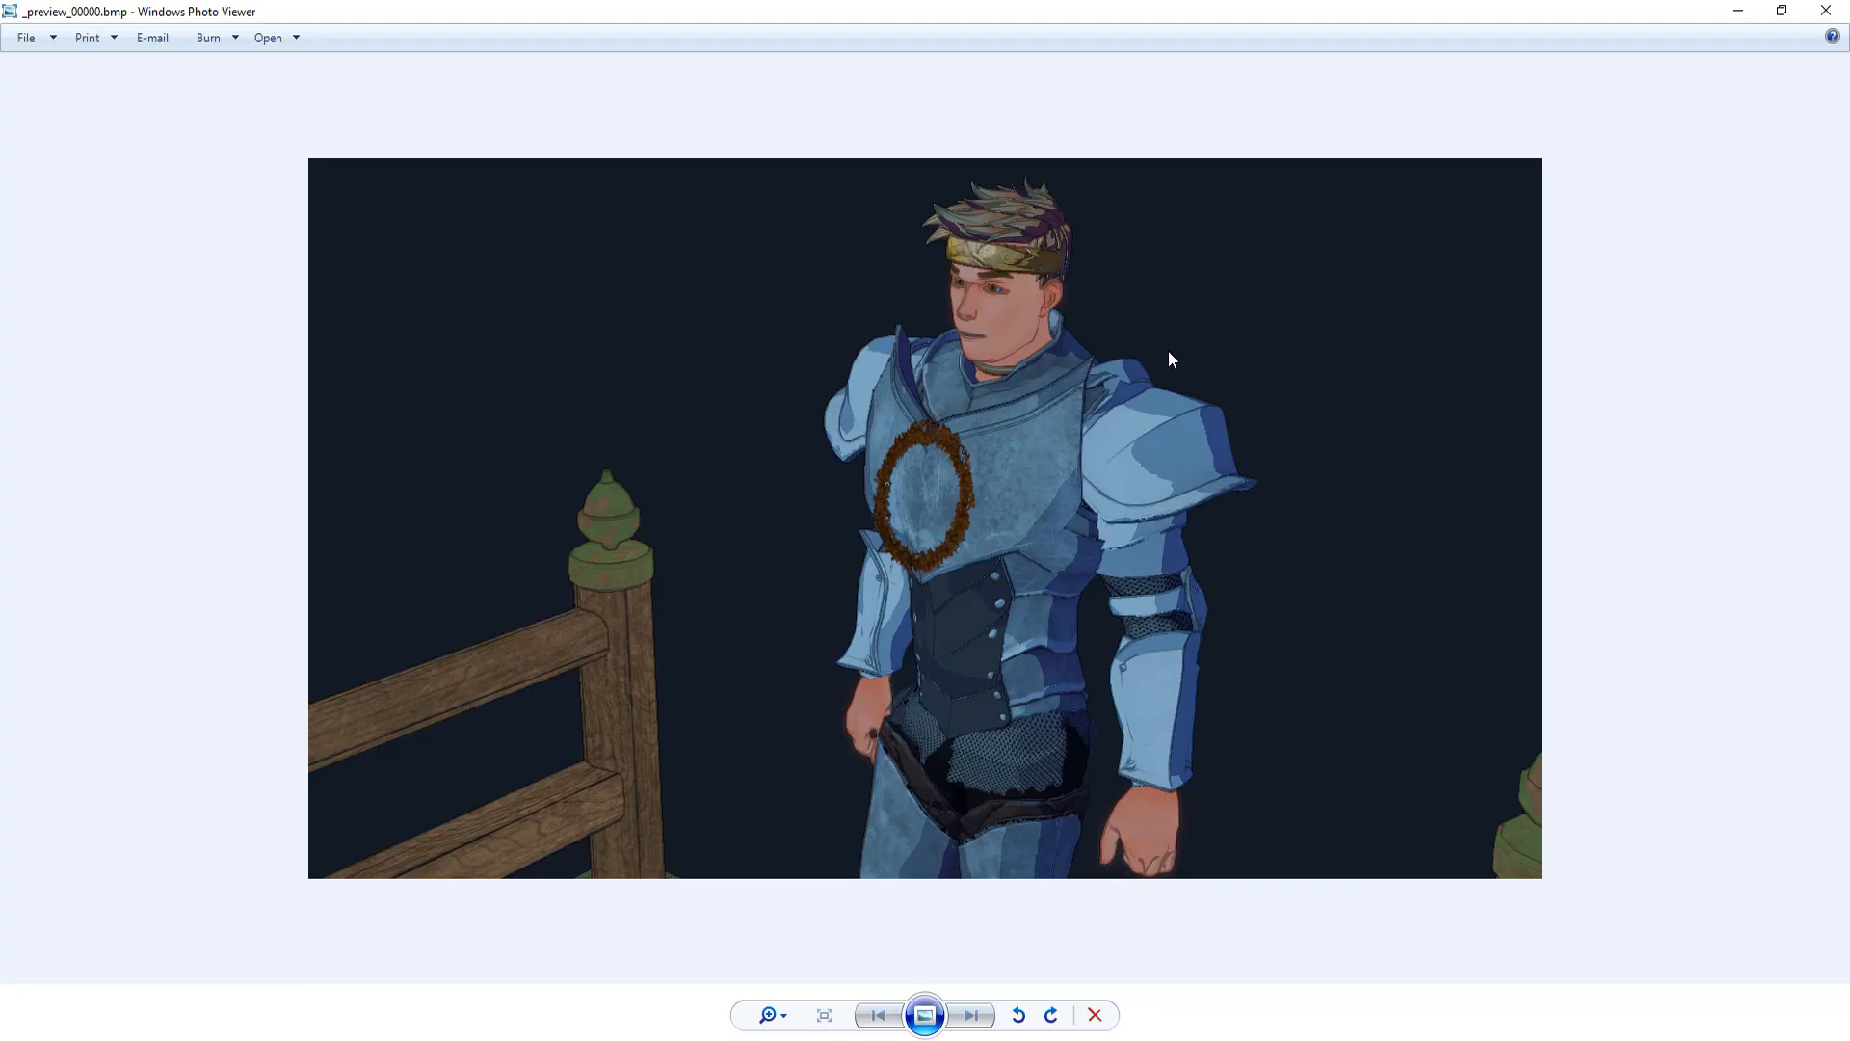
{"action": "scroll", "coordinate": [1124, 344], "scroll_direction": "up", "scroll_amount": 6}
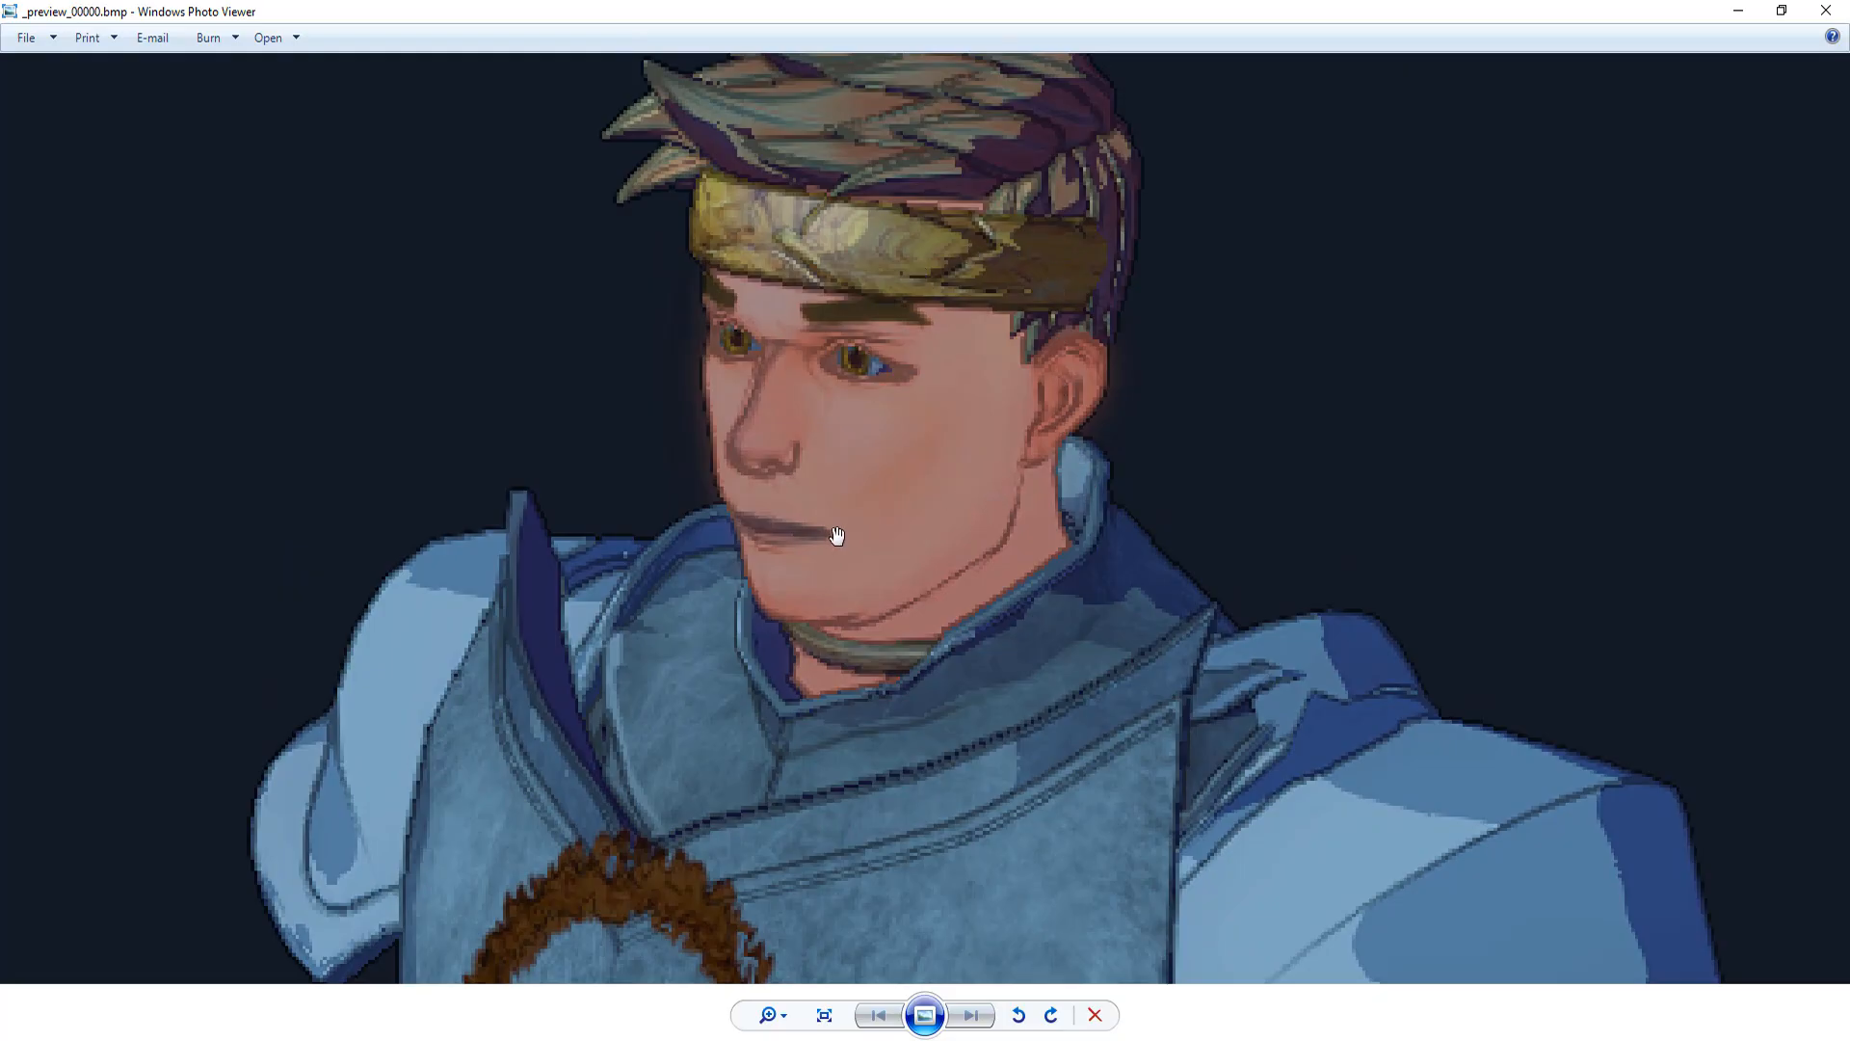
{"action": "left_click", "coordinate": [1825, 10]}
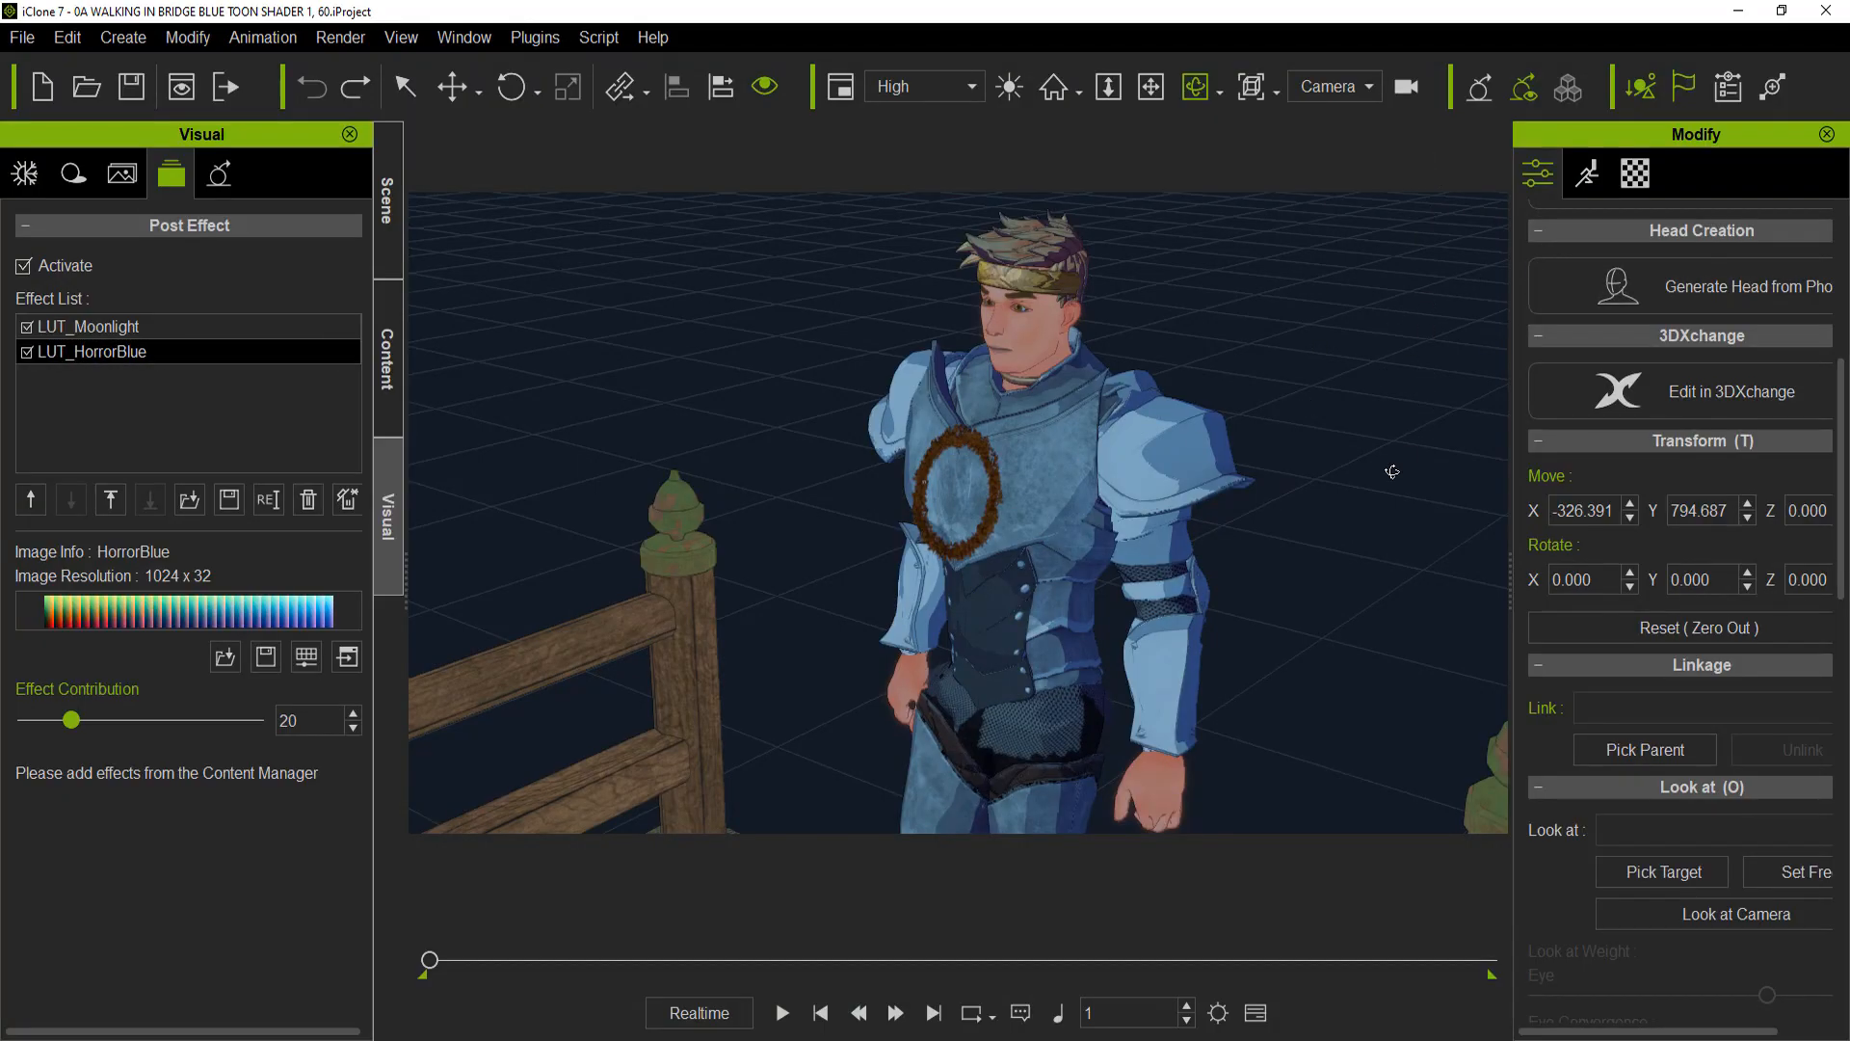
Widen the character's modification settings and enable Smooth Mesh with Subdivision
{"action": "left_click_drag", "start_coordinate": [1511, 465], "coordinate": [1305, 465]}
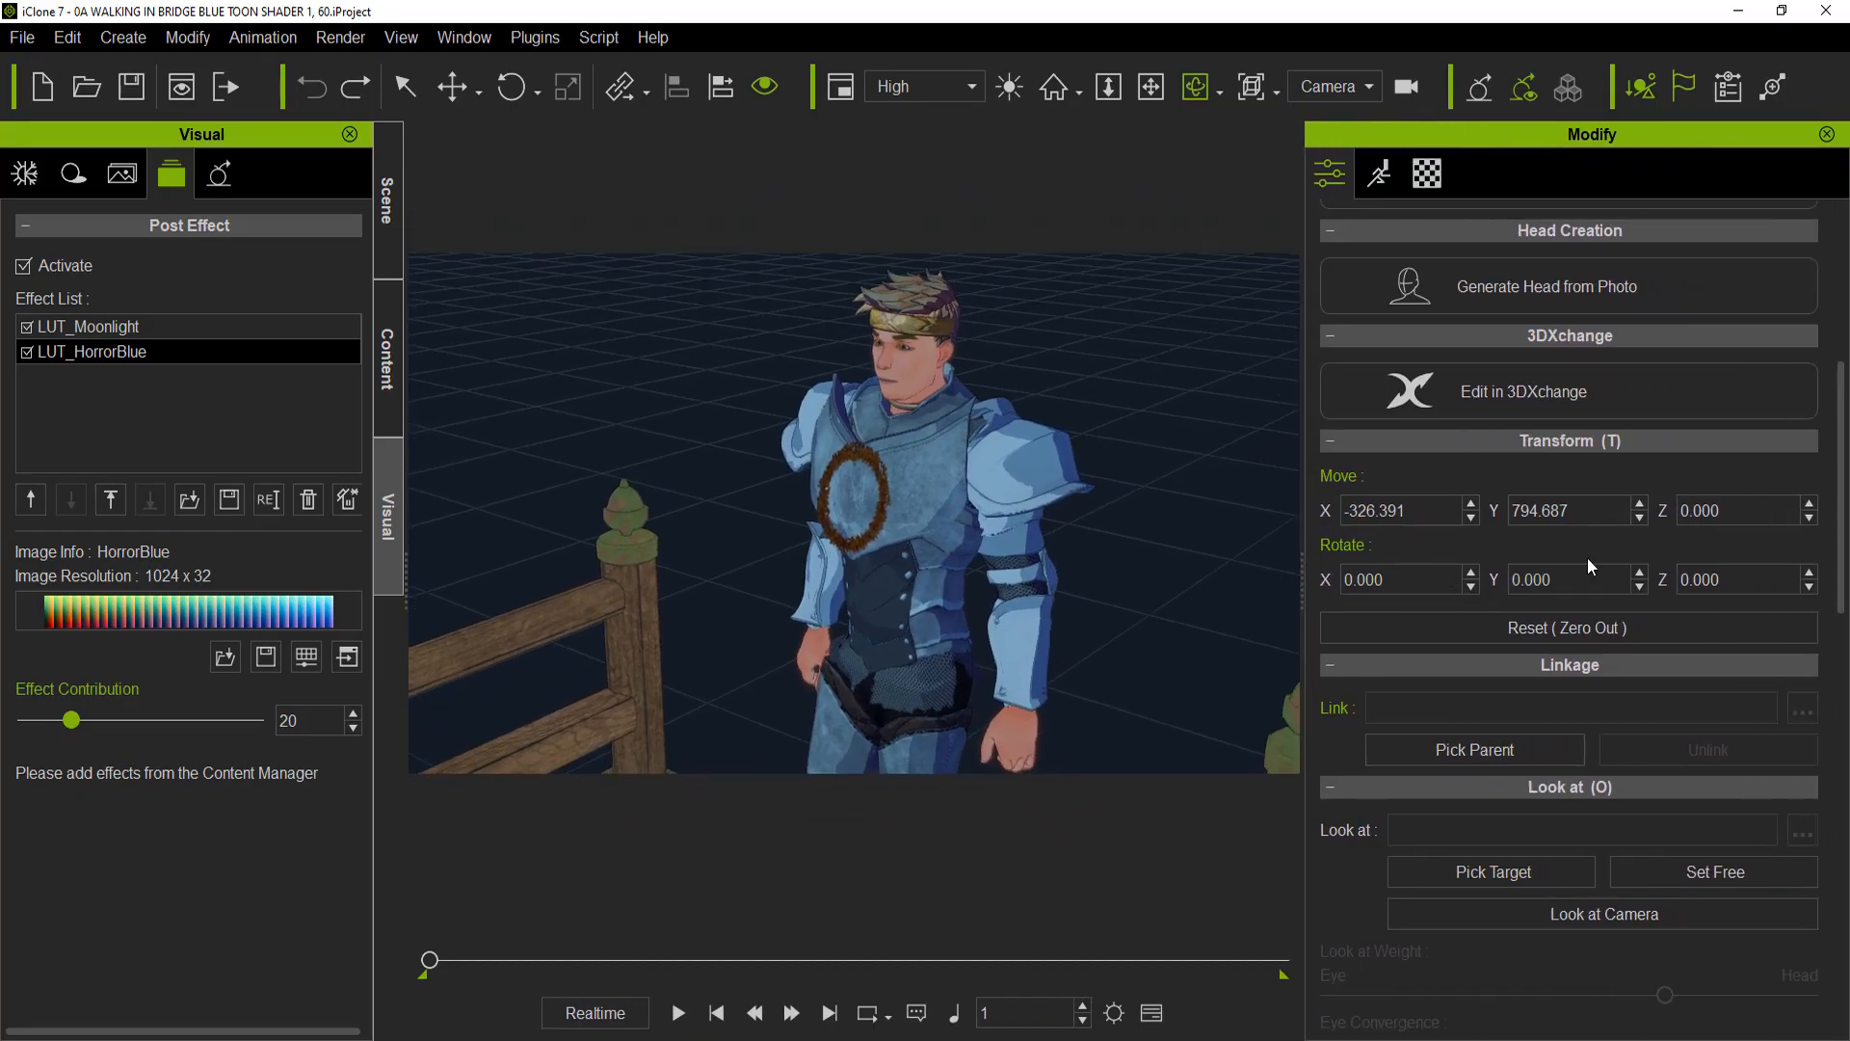
{"action": "scroll", "coordinate": [1580, 559], "scroll_direction": "down", "scroll_amount": 5}
{"action": "scroll", "coordinate": [1571, 563], "scroll_direction": "down", "scroll_amount": 3}
{"action": "scroll", "coordinate": [1541, 554], "scroll_direction": "up", "scroll_amount": 3}
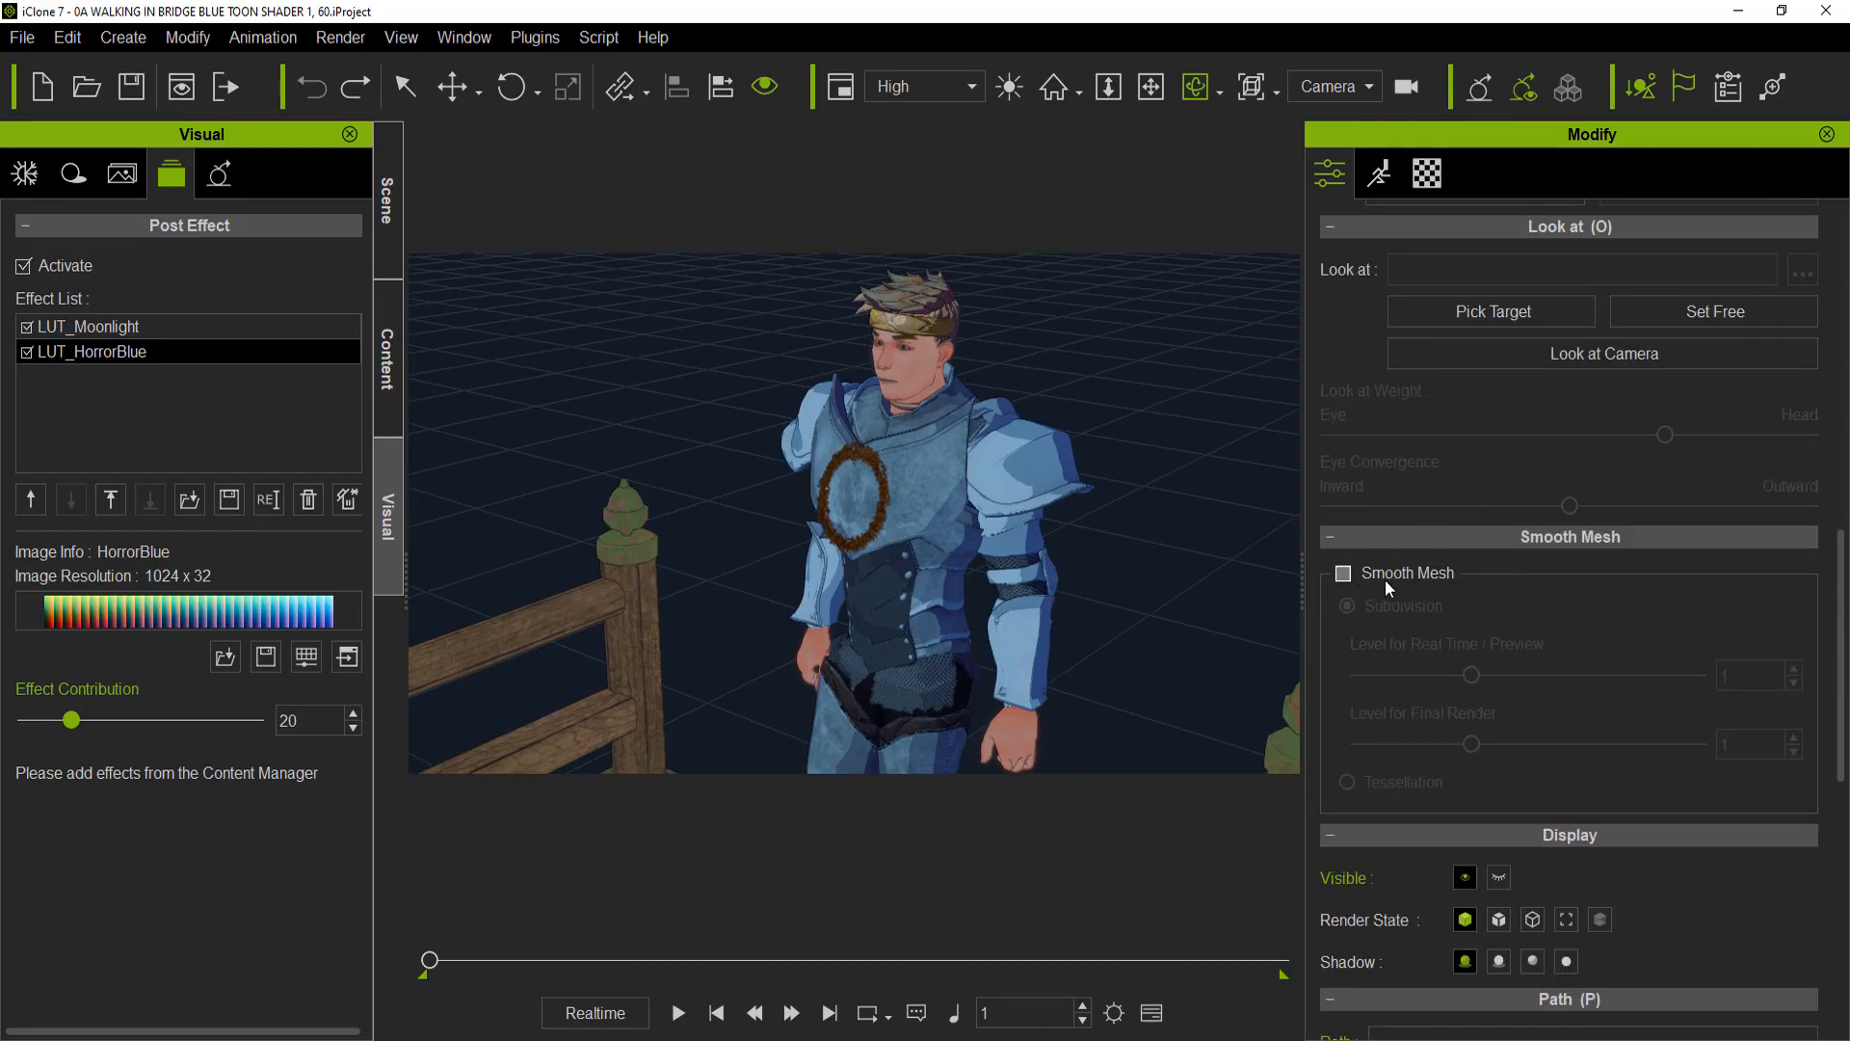
{"action": "left_click", "coordinate": [1345, 574]}
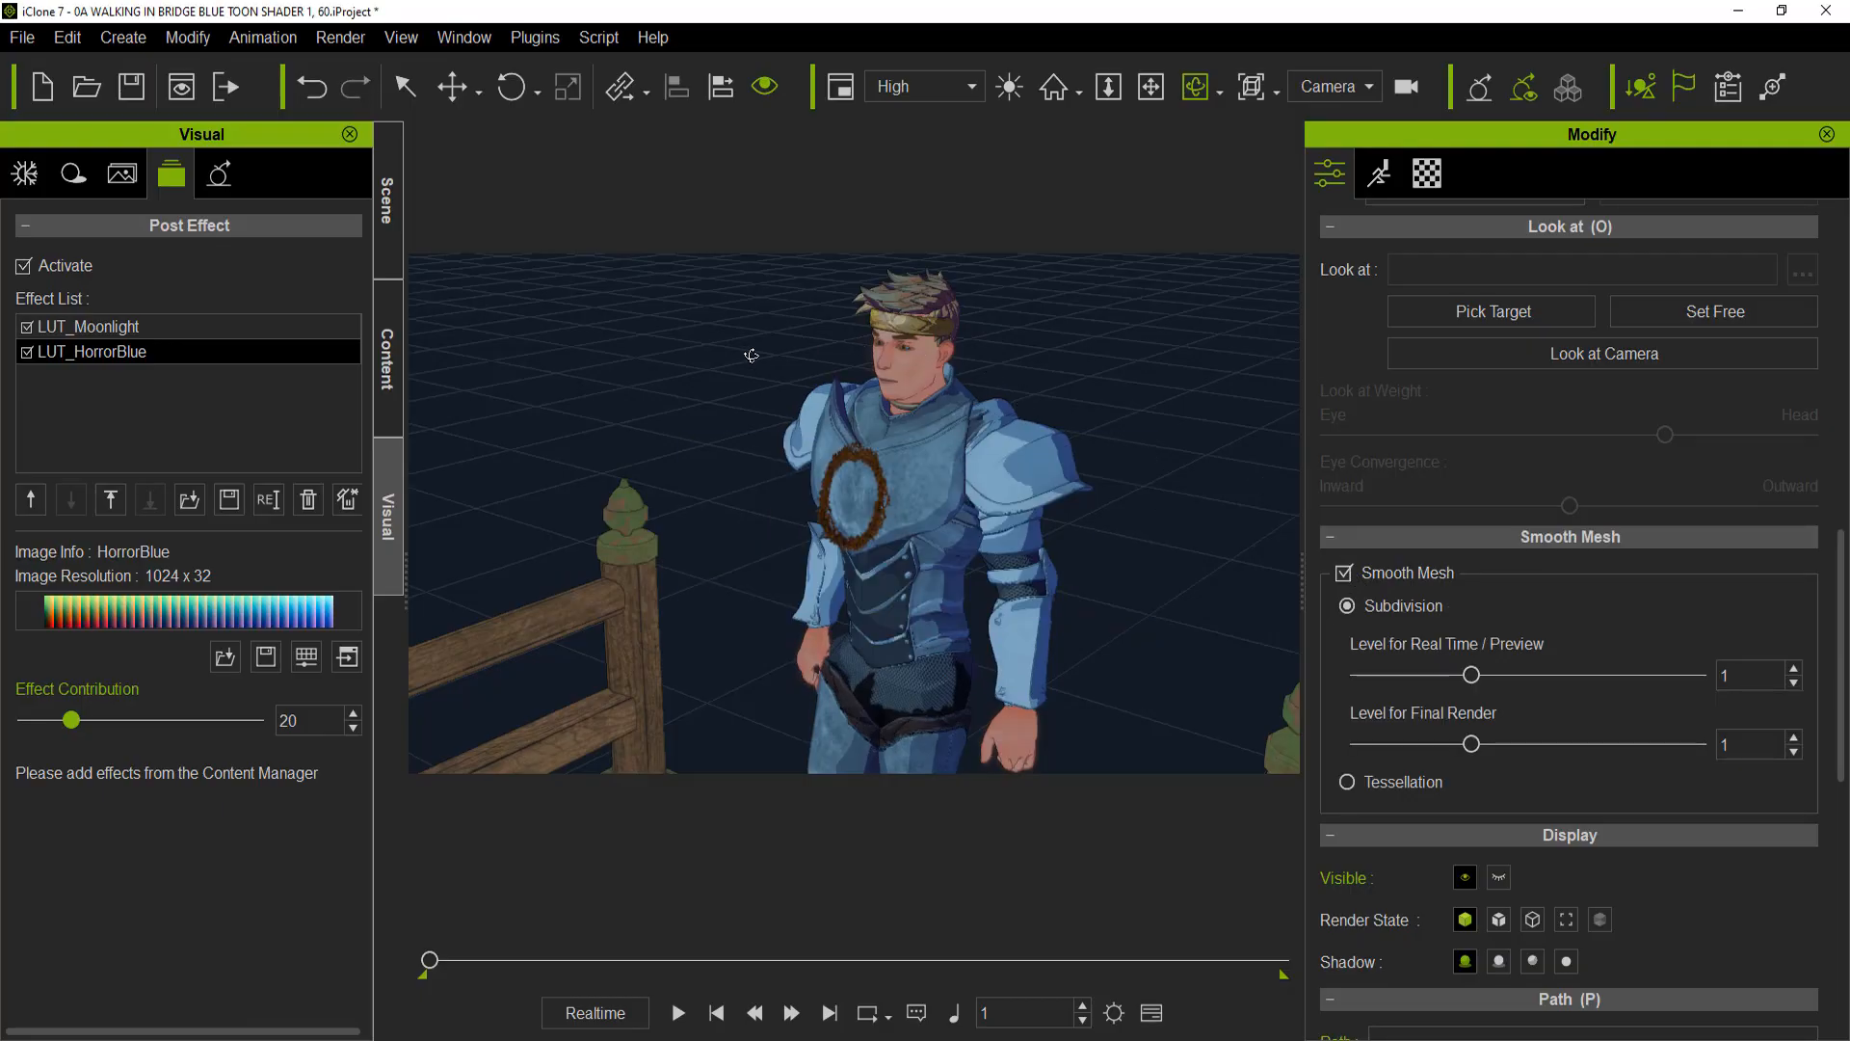
Render a preview image and examine the smoothed armour edges around the character's face and shoulders
{"action": "left_click", "coordinate": [217, 101]}
{"action": "scroll", "coordinate": [1158, 305], "scroll_direction": "up", "scroll_amount": 6}
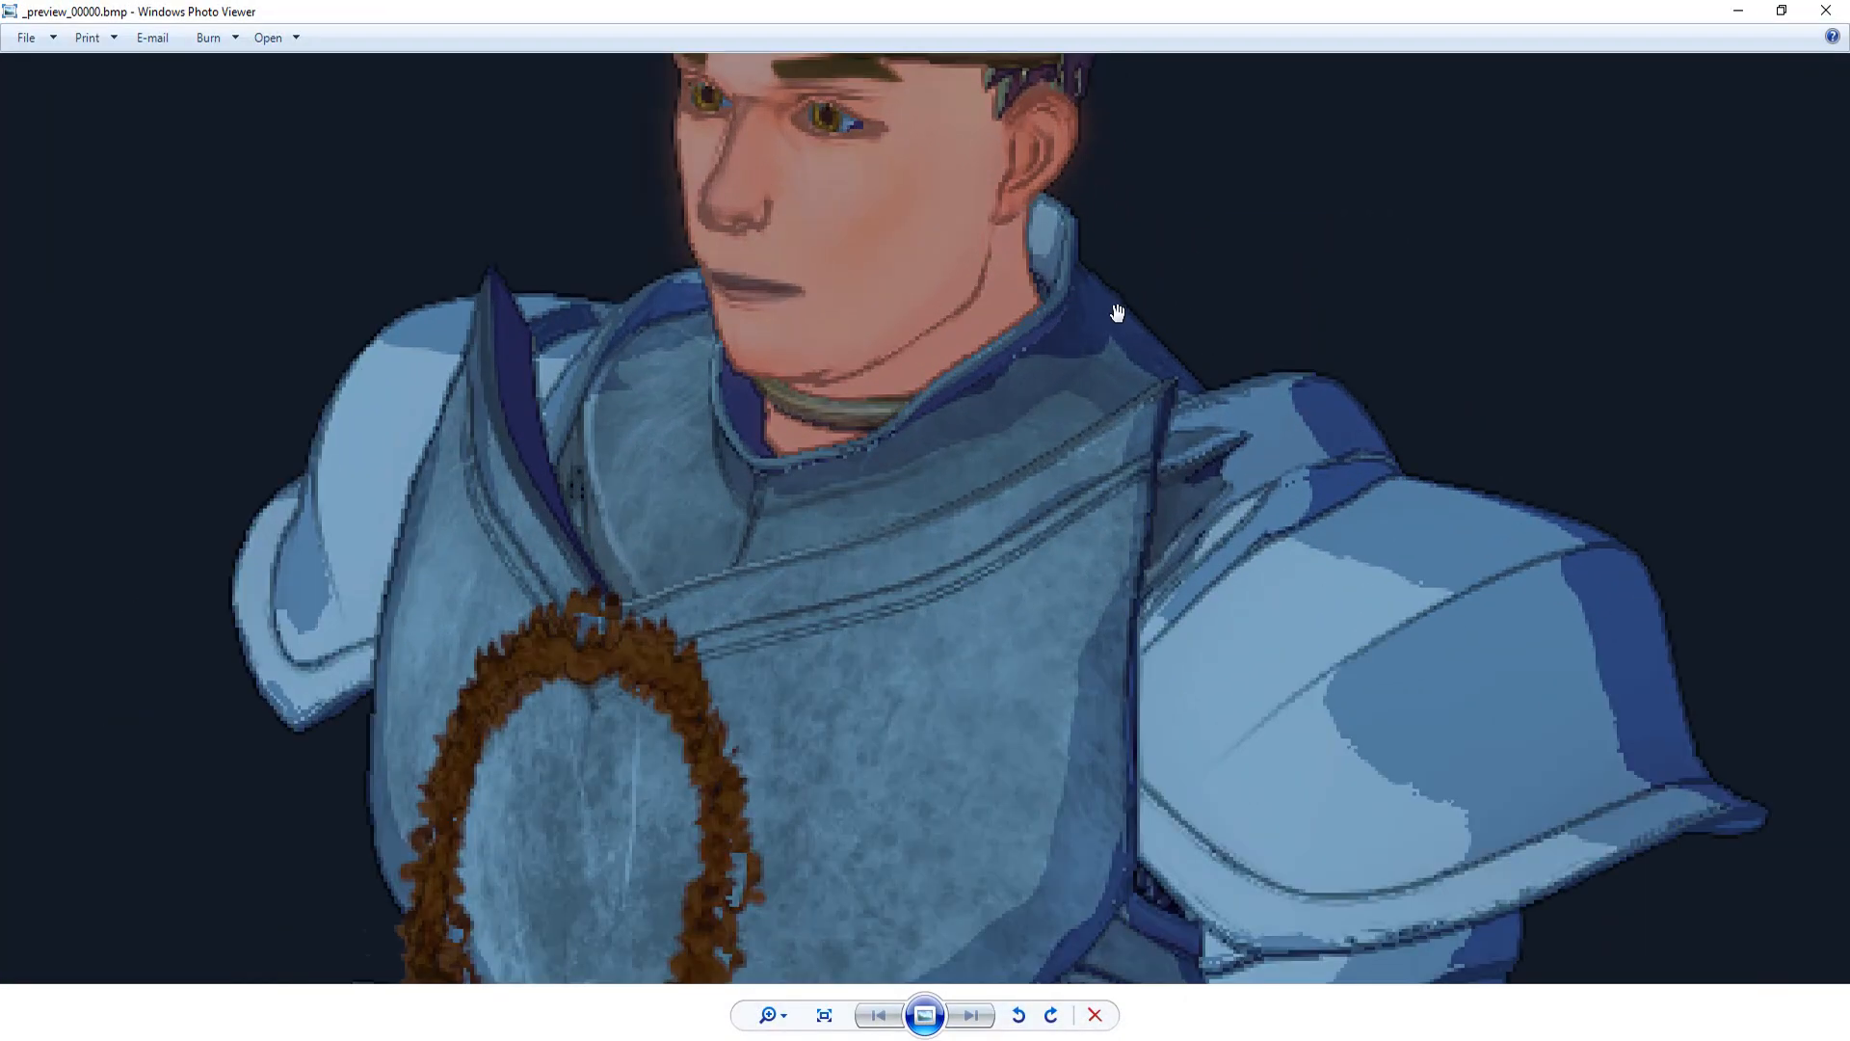
{"action": "left_click_drag", "start_coordinate": [1118, 313], "coordinate": [1142, 486]}
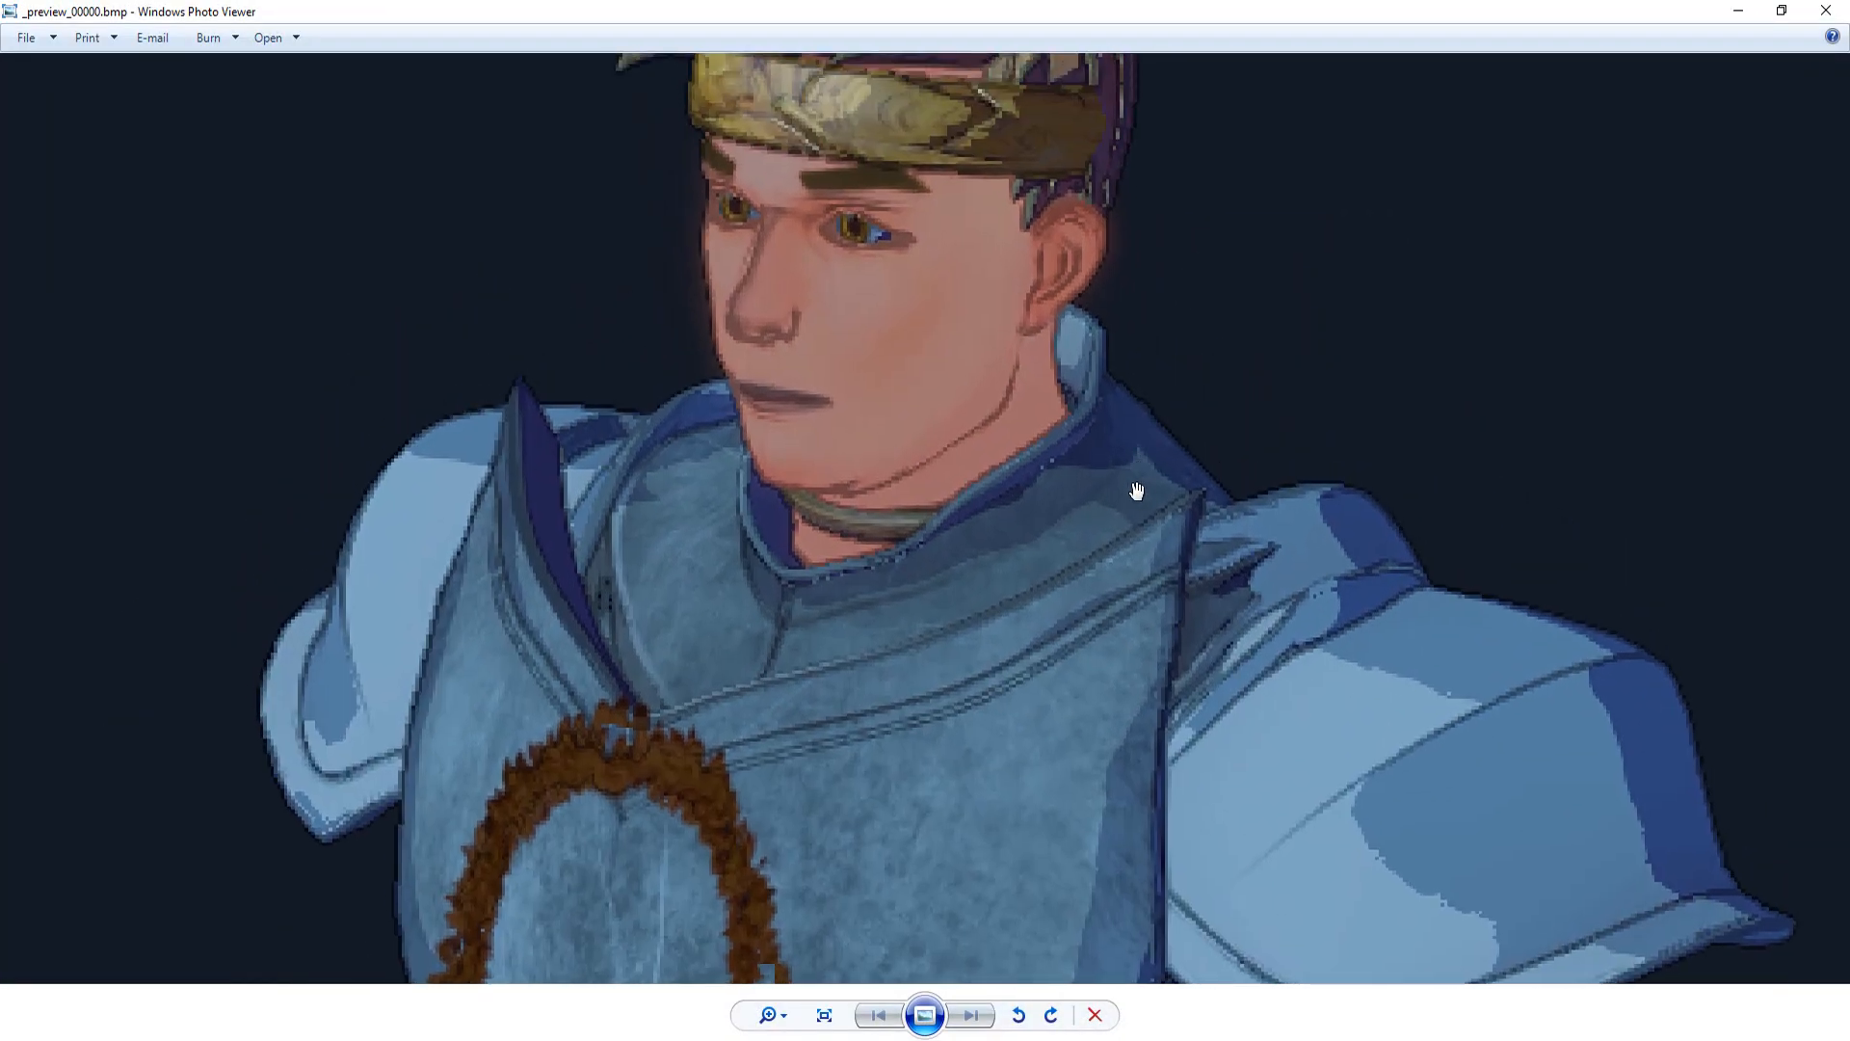
{"action": "left_click", "coordinate": [1824, 10]}
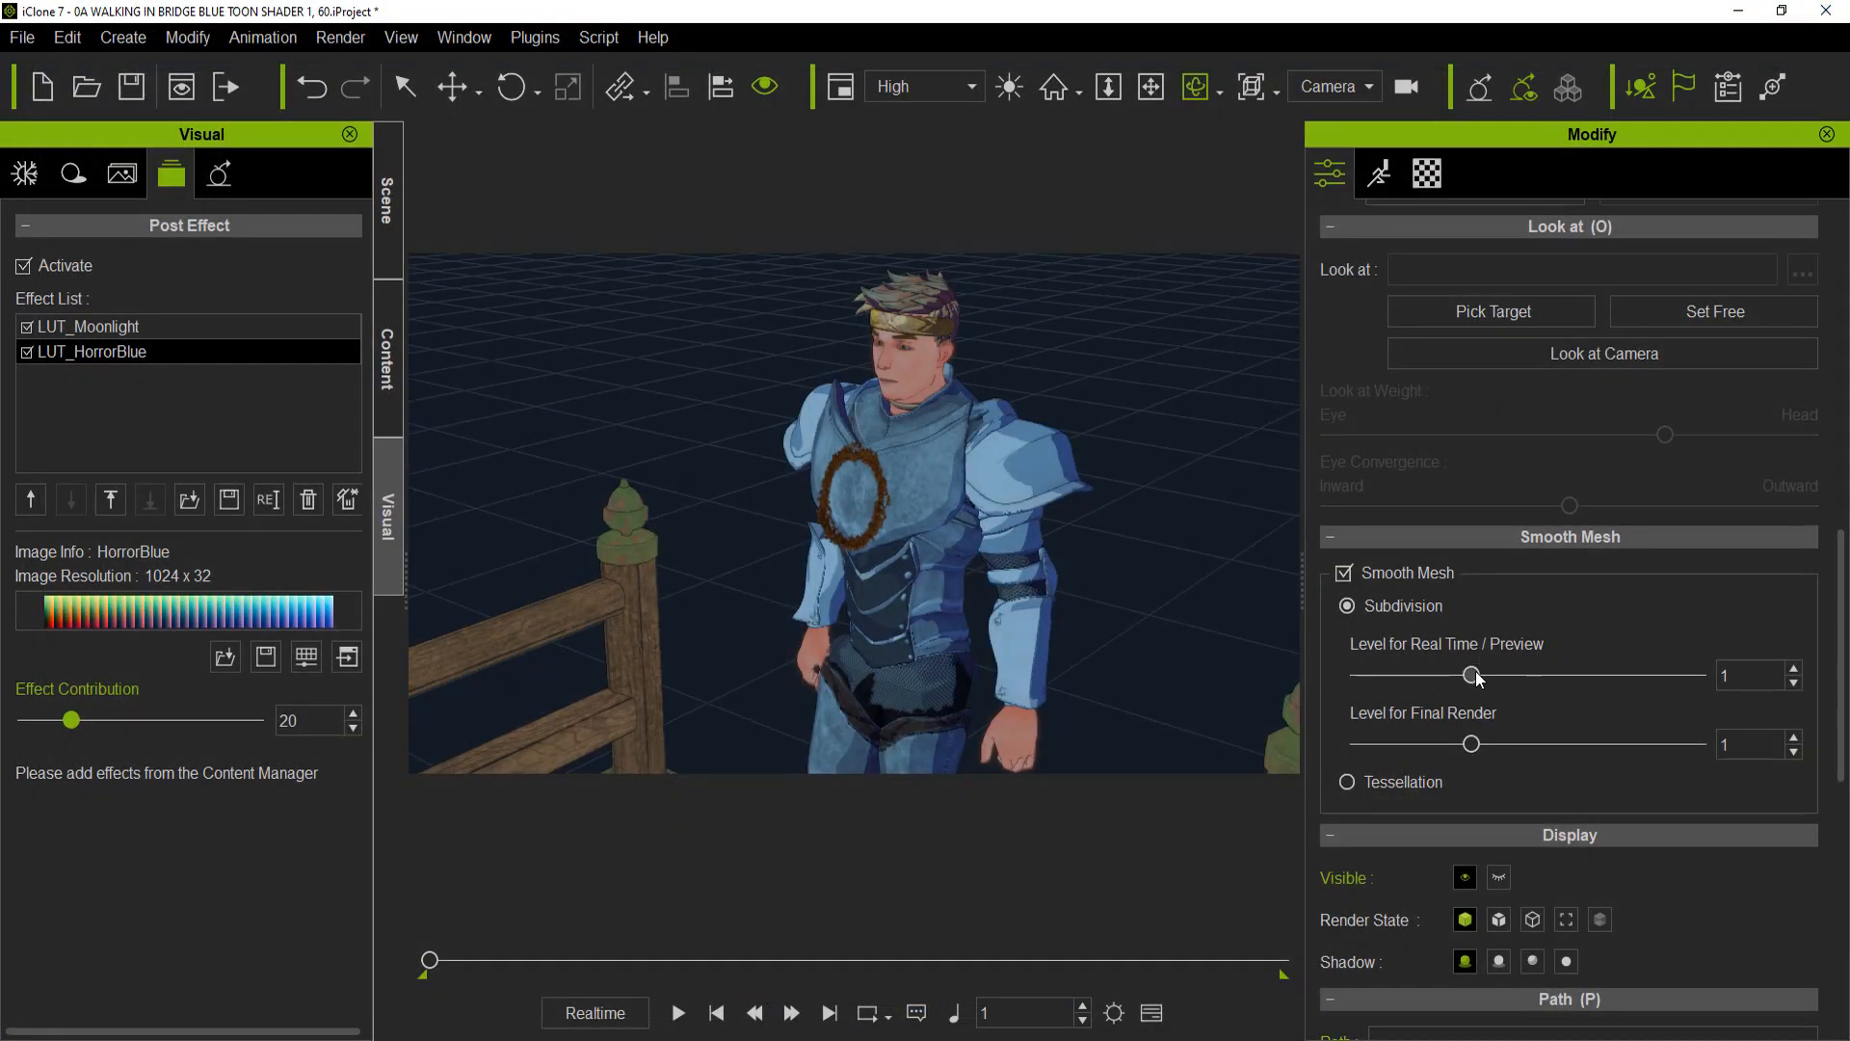
Set the character's Smooth Mesh subdivision levels to 1 for real-time preview and 3 for final render
{"action": "left_click", "coordinate": [1586, 676]}
{"action": "left_click_drag", "start_coordinate": [1585, 675], "coordinate": [1471, 676]}
{"action": "left_click_drag", "start_coordinate": [1468, 748], "coordinate": [1565, 748]}
Render another preview image and examine the hair, face and armour edges with the higher final-render subdivision
{"action": "left_click", "coordinate": [184, 87]}
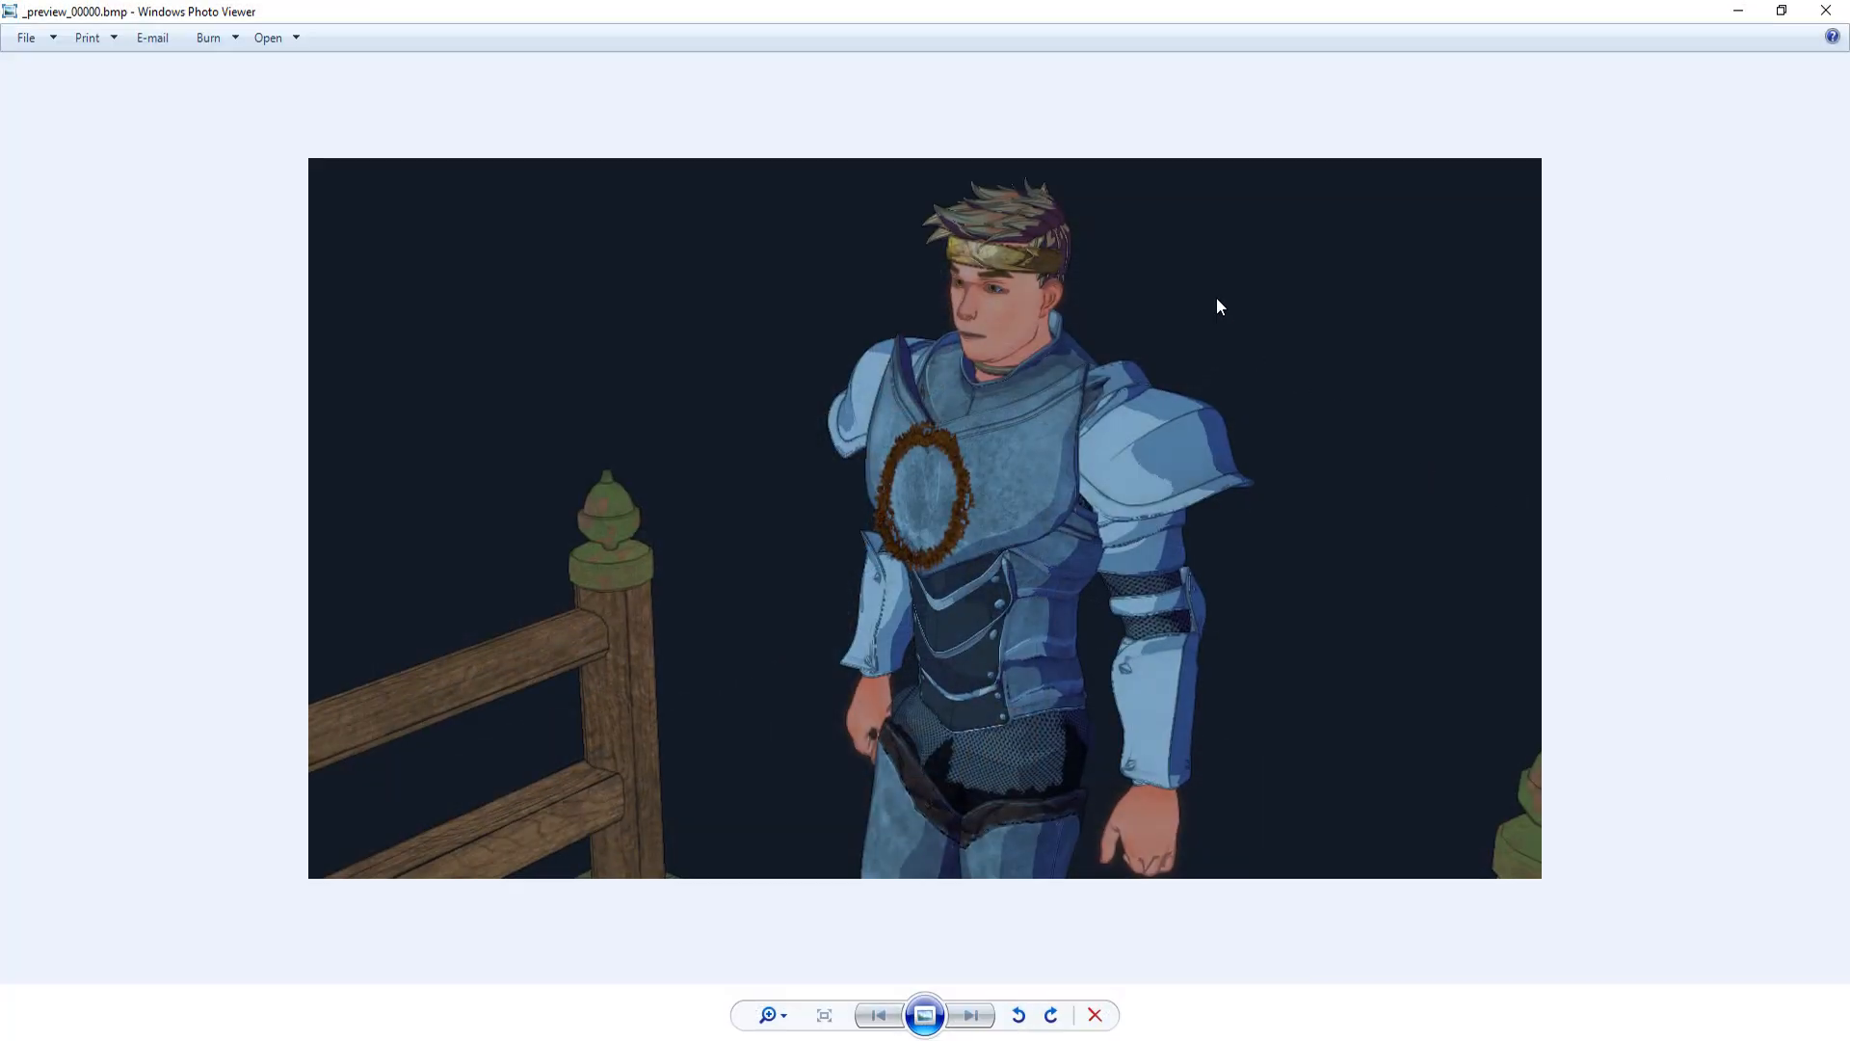
{"action": "scroll", "coordinate": [1174, 232], "scroll_direction": "up", "scroll_amount": 5}
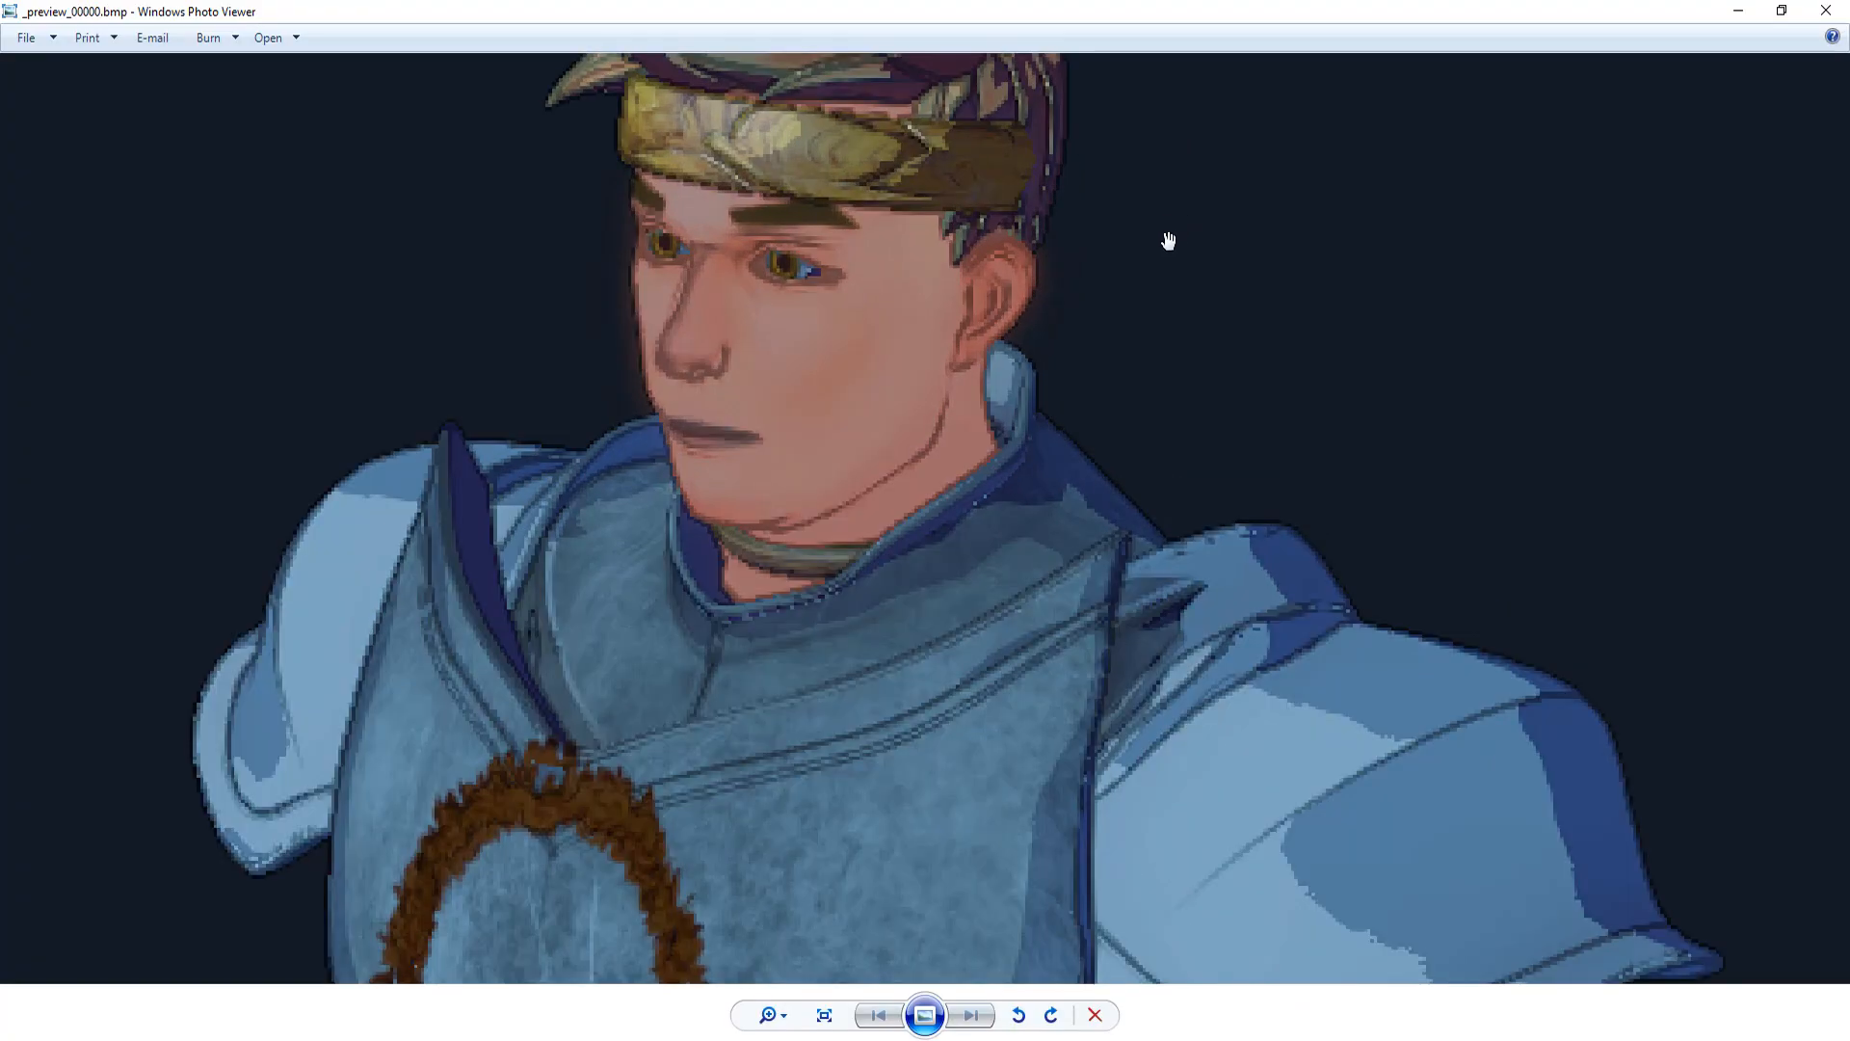
{"action": "scroll", "coordinate": [1107, 289], "scroll_direction": "down", "scroll_amount": 1}
{"action": "scroll", "coordinate": [1002, 463], "scroll_direction": "down", "scroll_amount": 1}
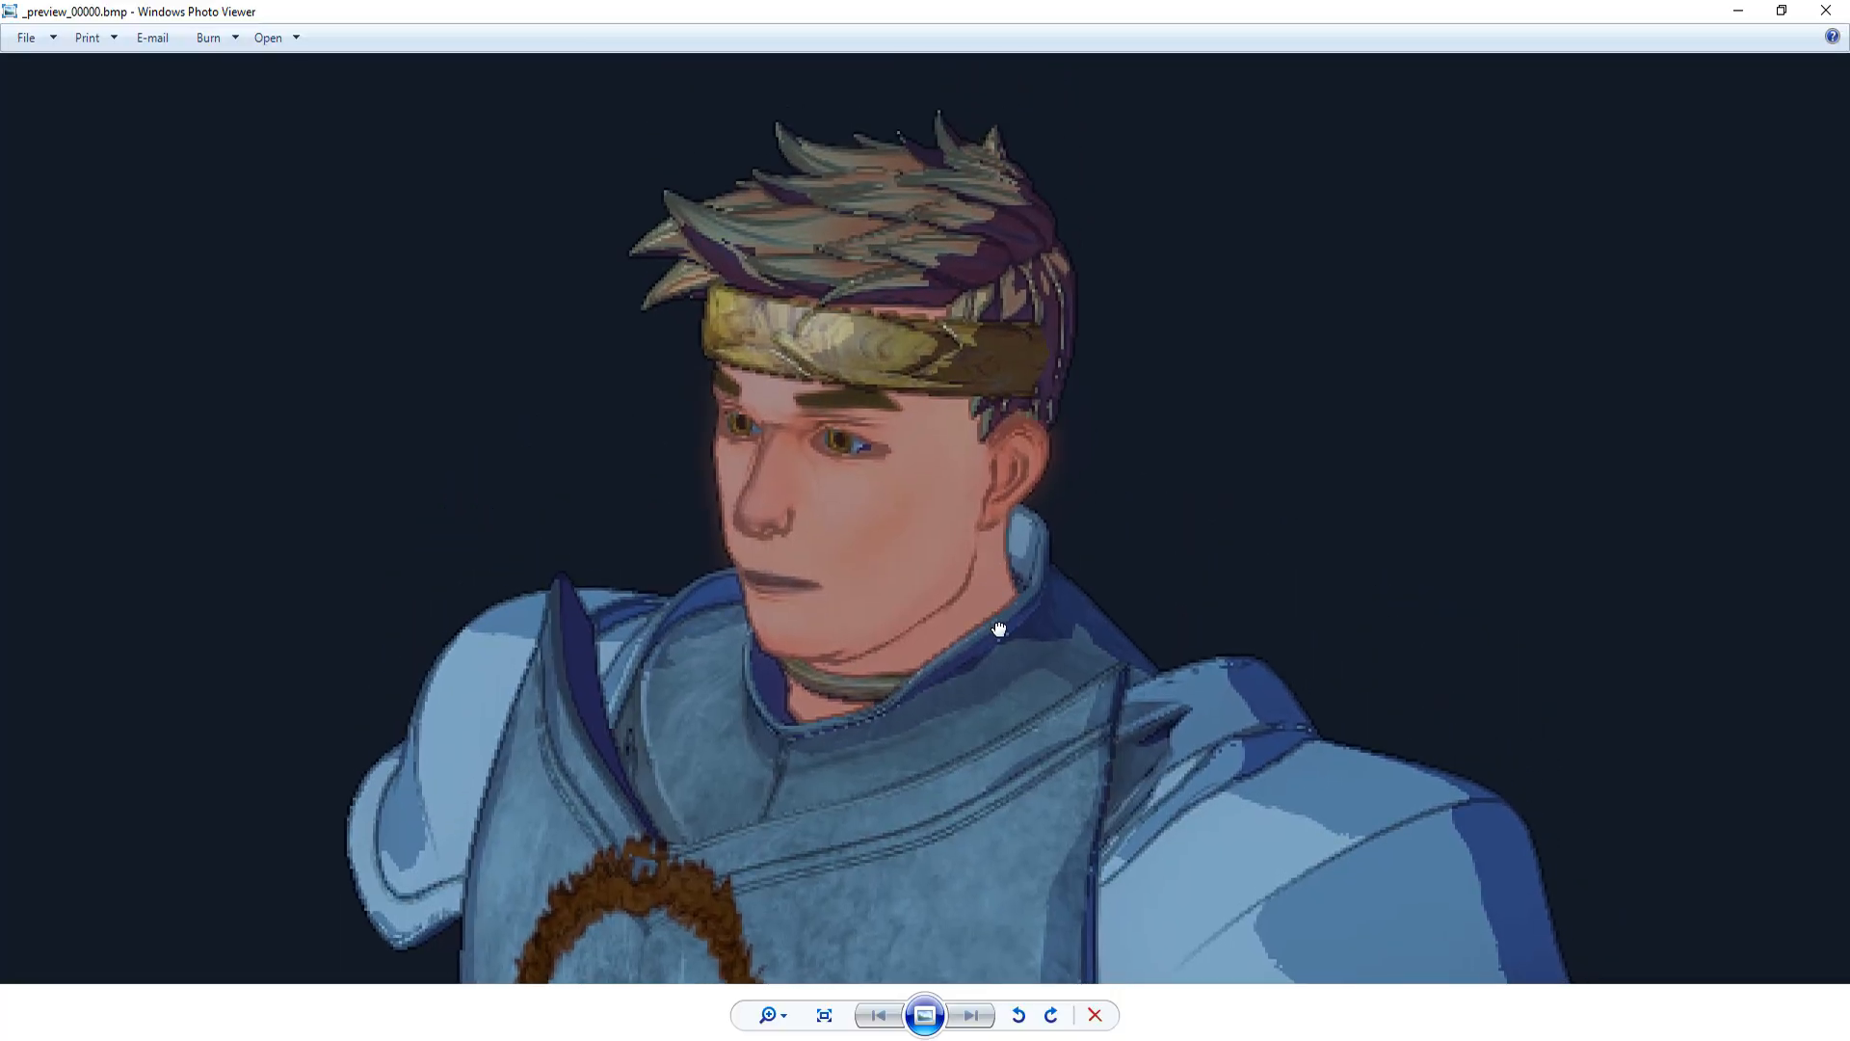
{"action": "left_click_drag", "start_coordinate": [1012, 588], "coordinate": [1064, 370]}
{"action": "scroll", "coordinate": [1118, 511], "scroll_direction": "down", "scroll_amount": 1}
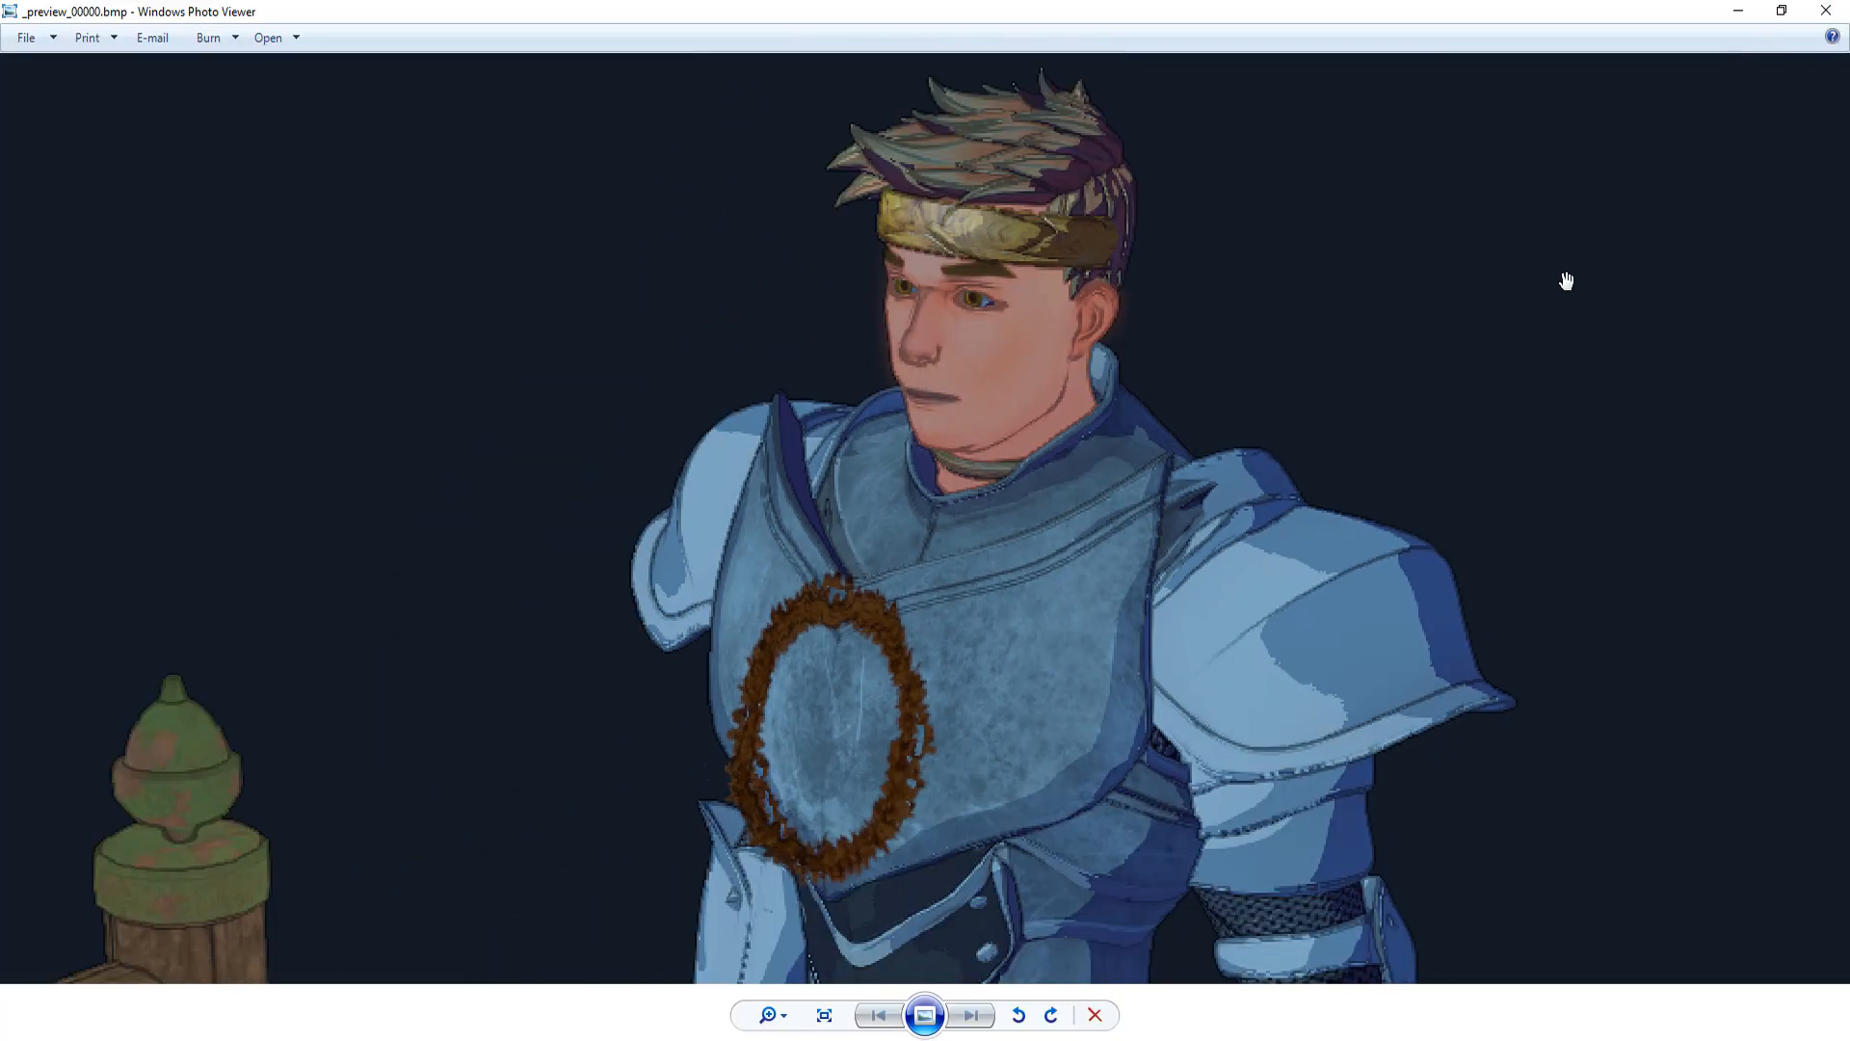
{"action": "scroll", "coordinate": [1120, 393], "scroll_direction": "up", "scroll_amount": 2}
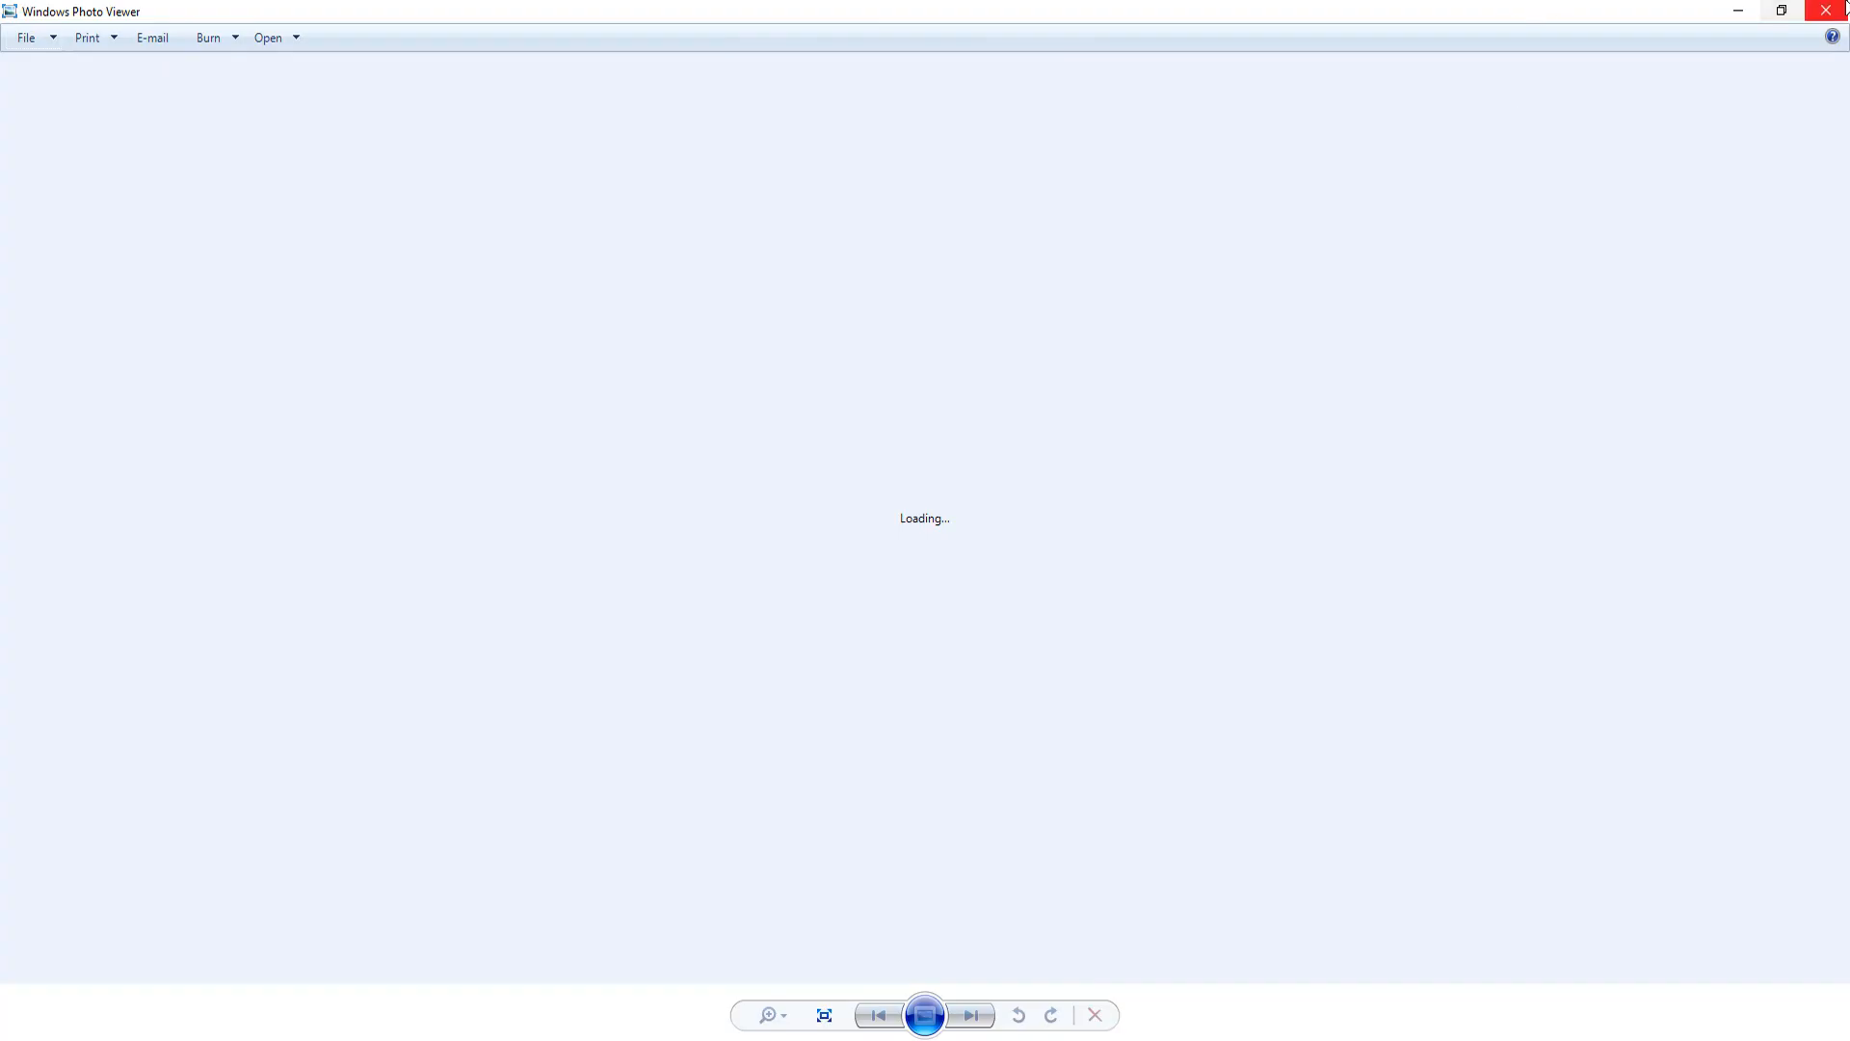
{"action": "left_click", "coordinate": [1825, 10]}
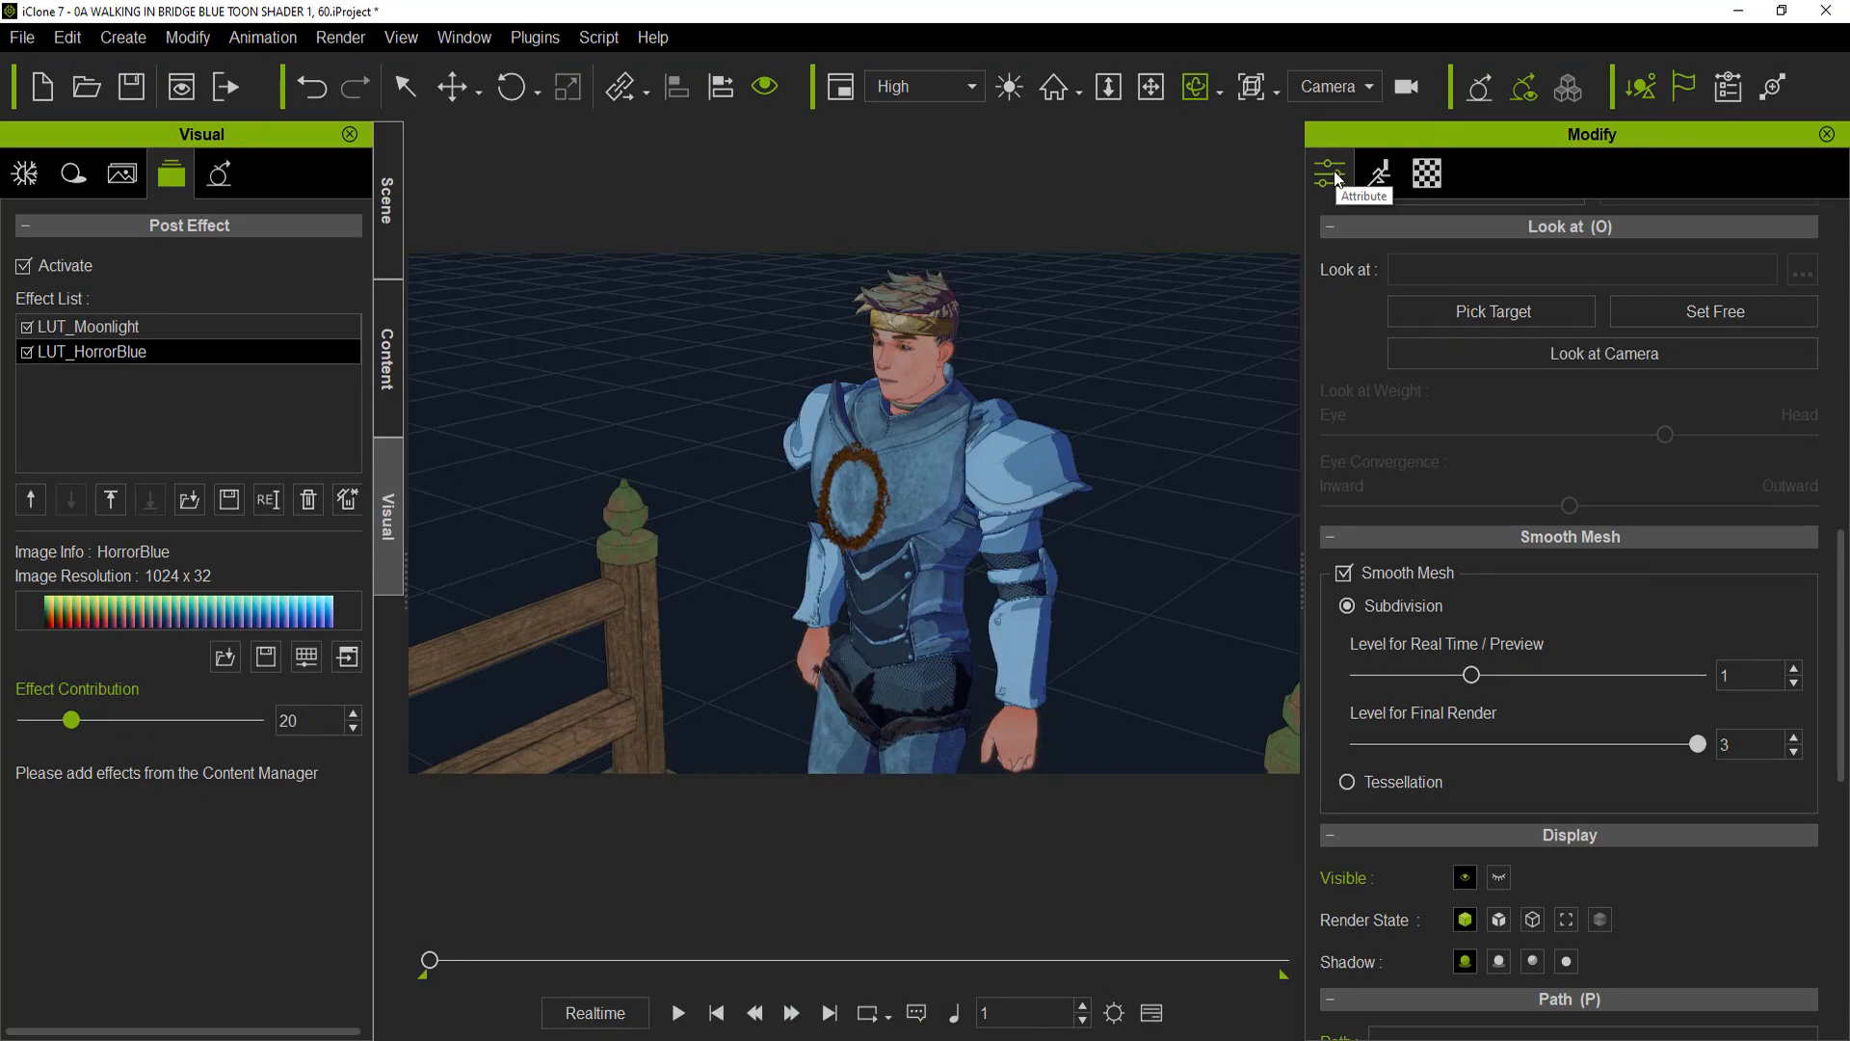
Select the wooden bridge railing and try enabling Smooth Mesh on it
{"action": "scroll", "coordinate": [1404, 444], "scroll_direction": "up", "scroll_amount": 10}
{"action": "scroll", "coordinate": [1409, 482], "scroll_direction": "down", "scroll_amount": 8}
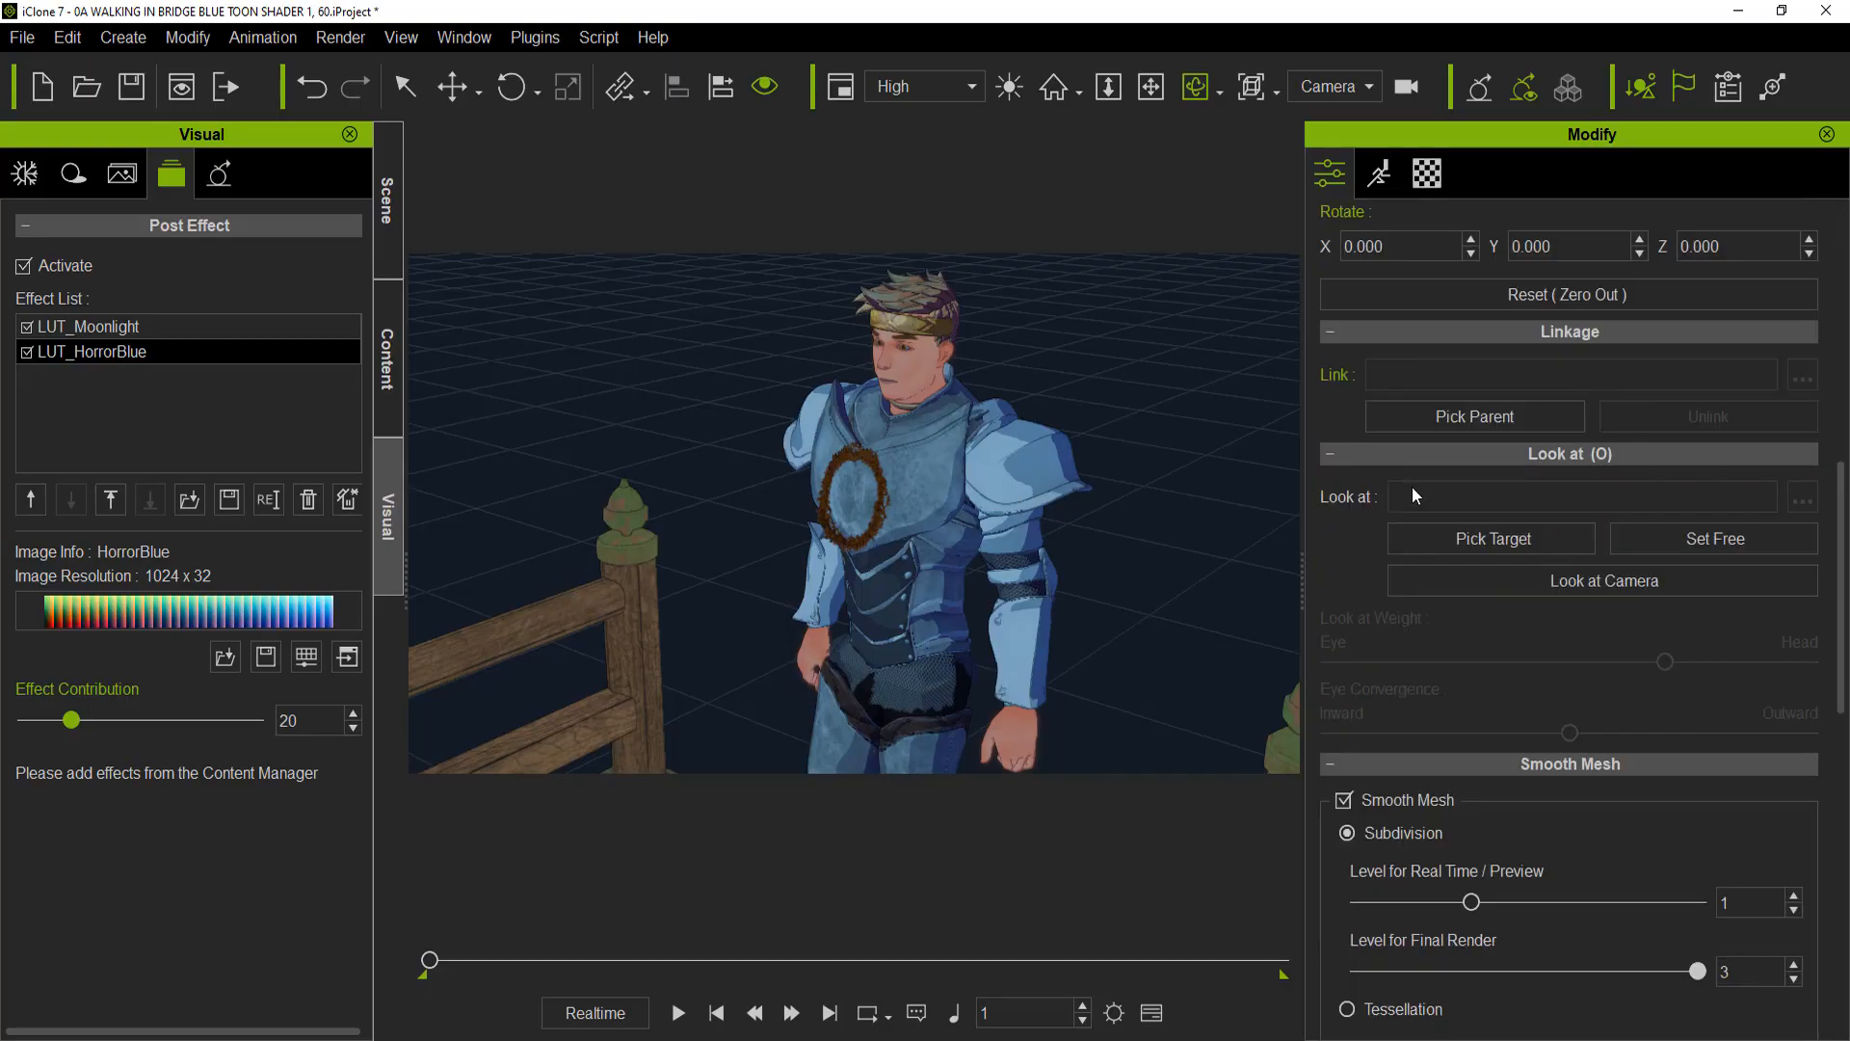
{"action": "scroll", "coordinate": [1412, 495], "scroll_direction": "down", "scroll_amount": 3}
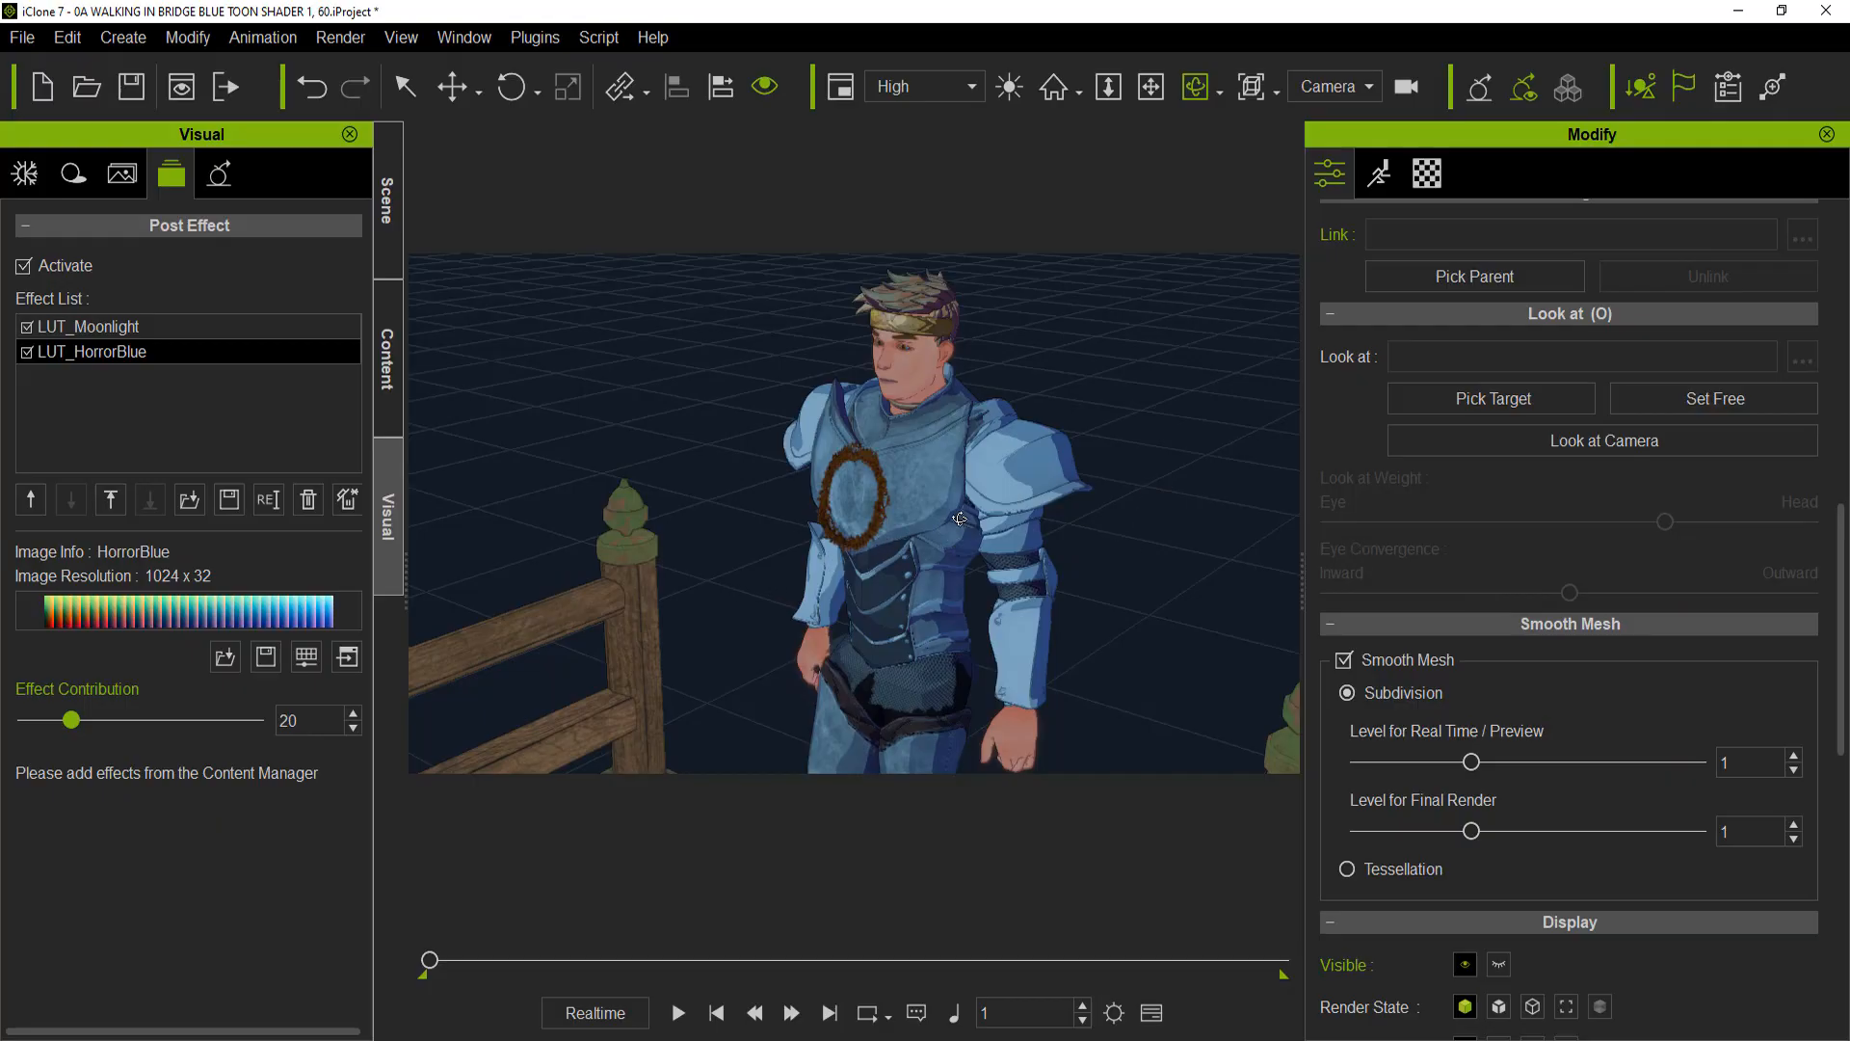
{"action": "left_click", "coordinate": [633, 574]}
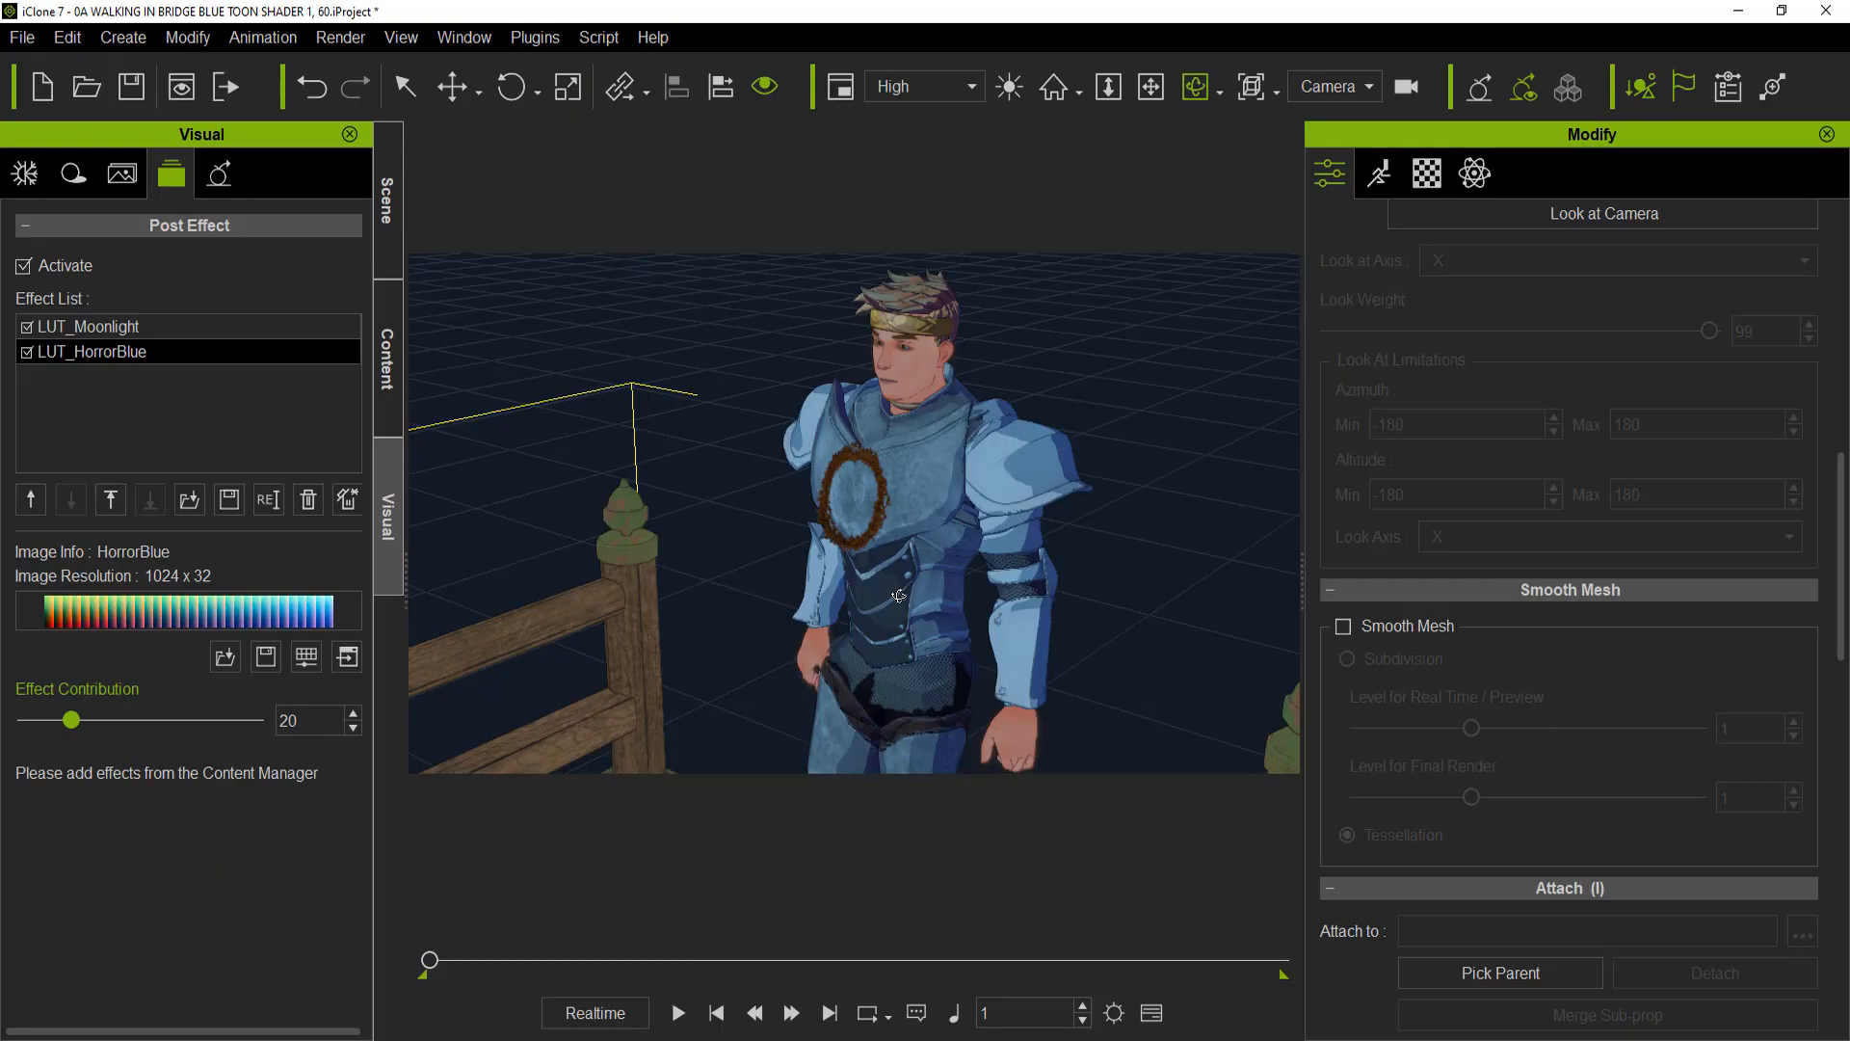
{"action": "left_click", "coordinate": [1340, 627]}
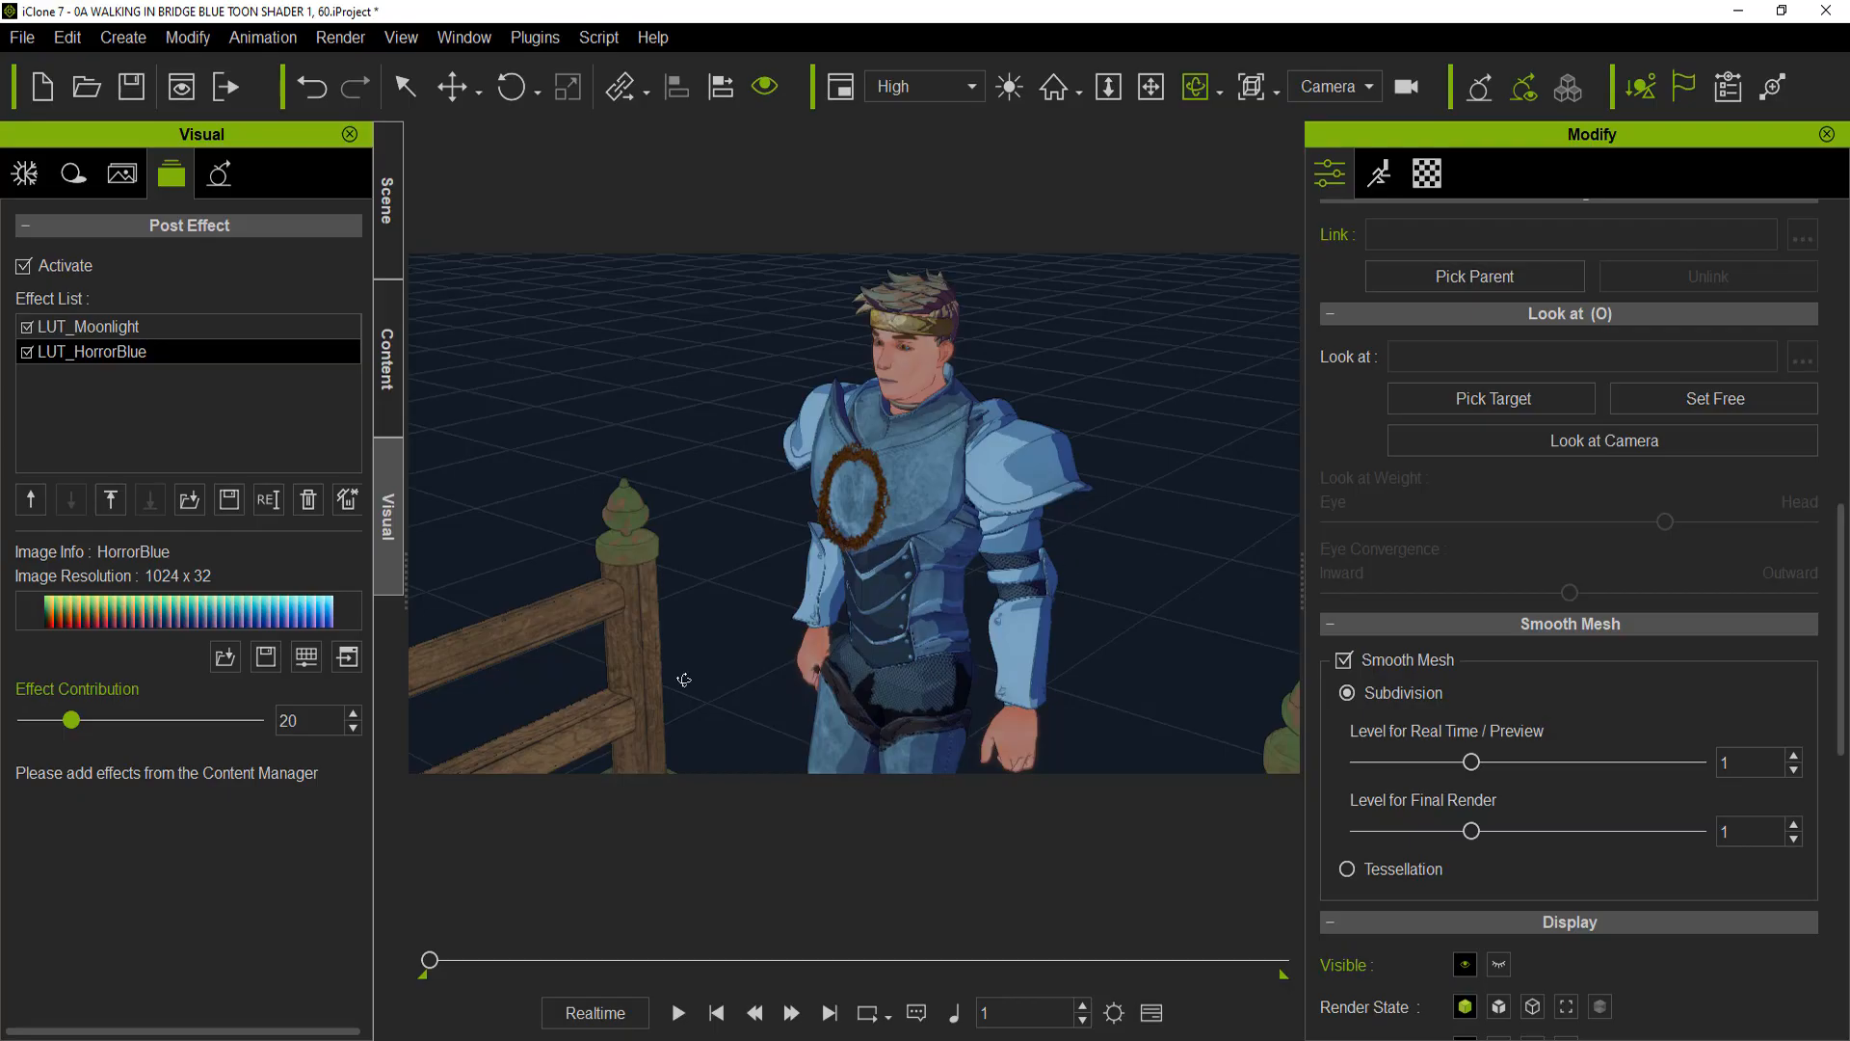
{"action": "mouse_move", "coordinate": [585, 1039]}
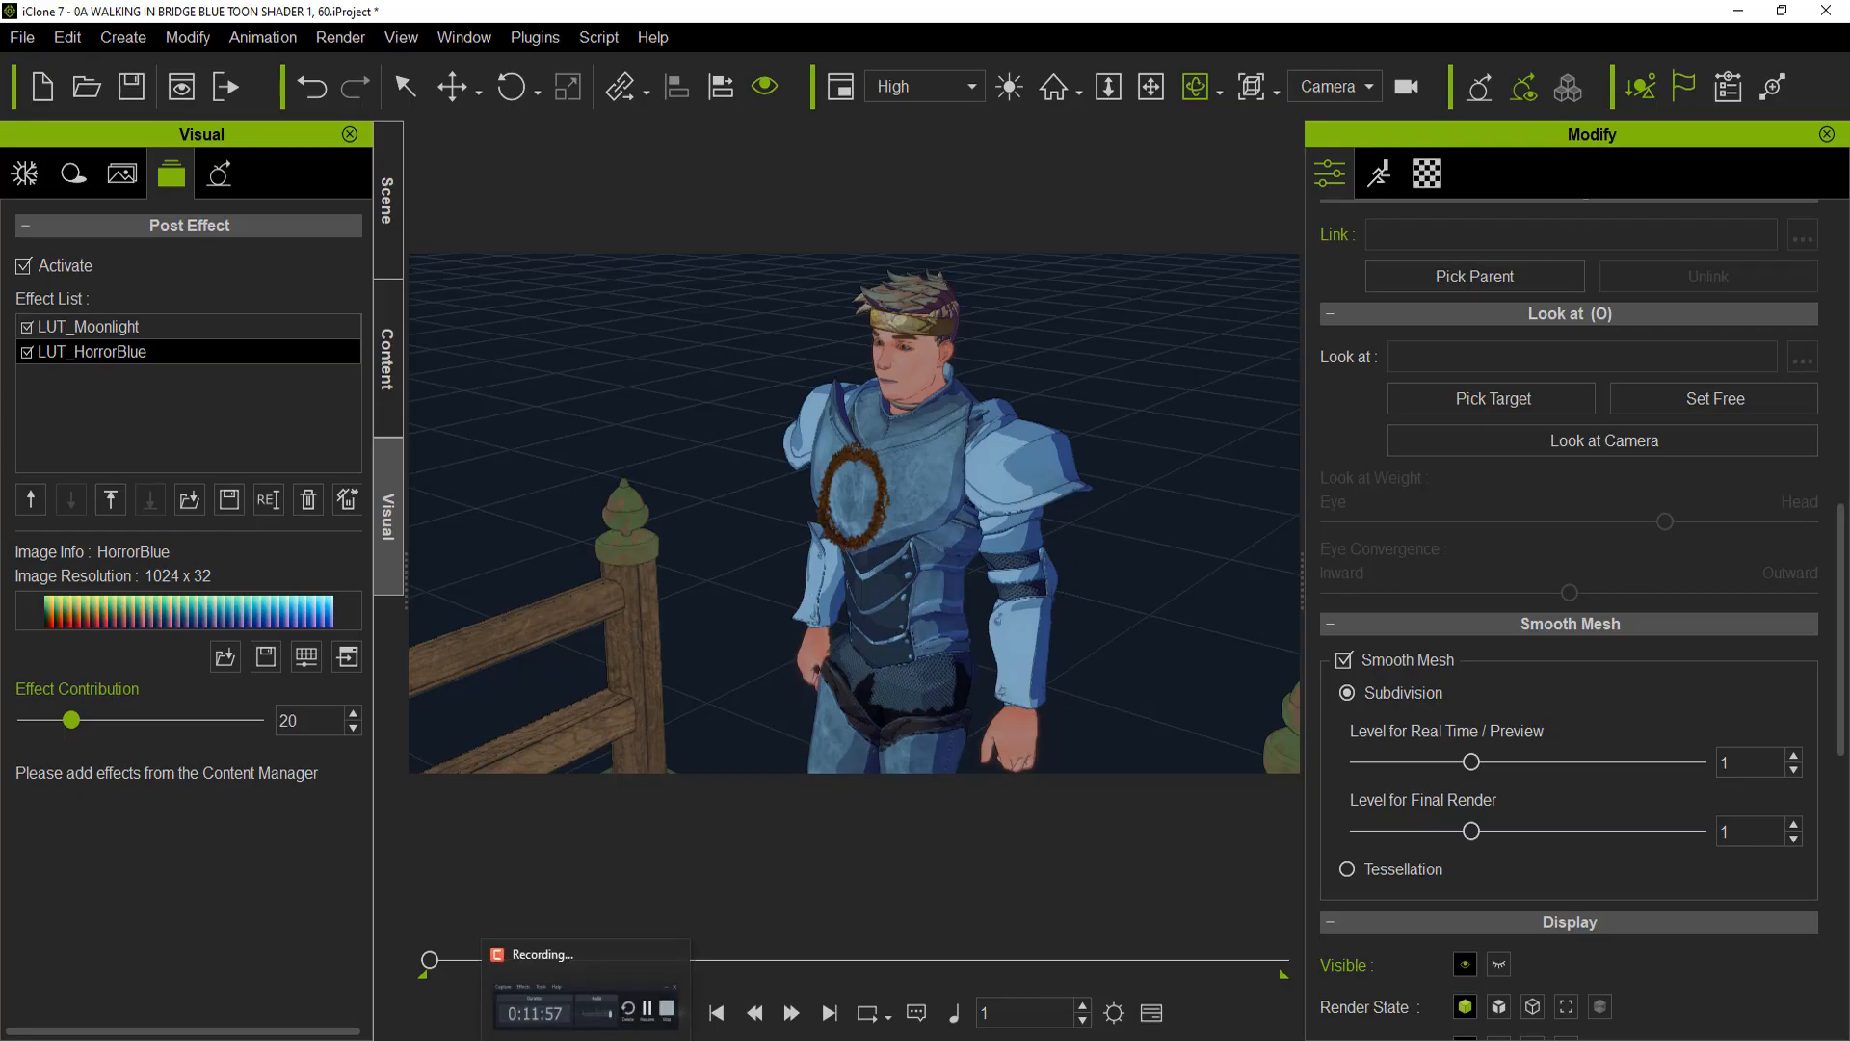